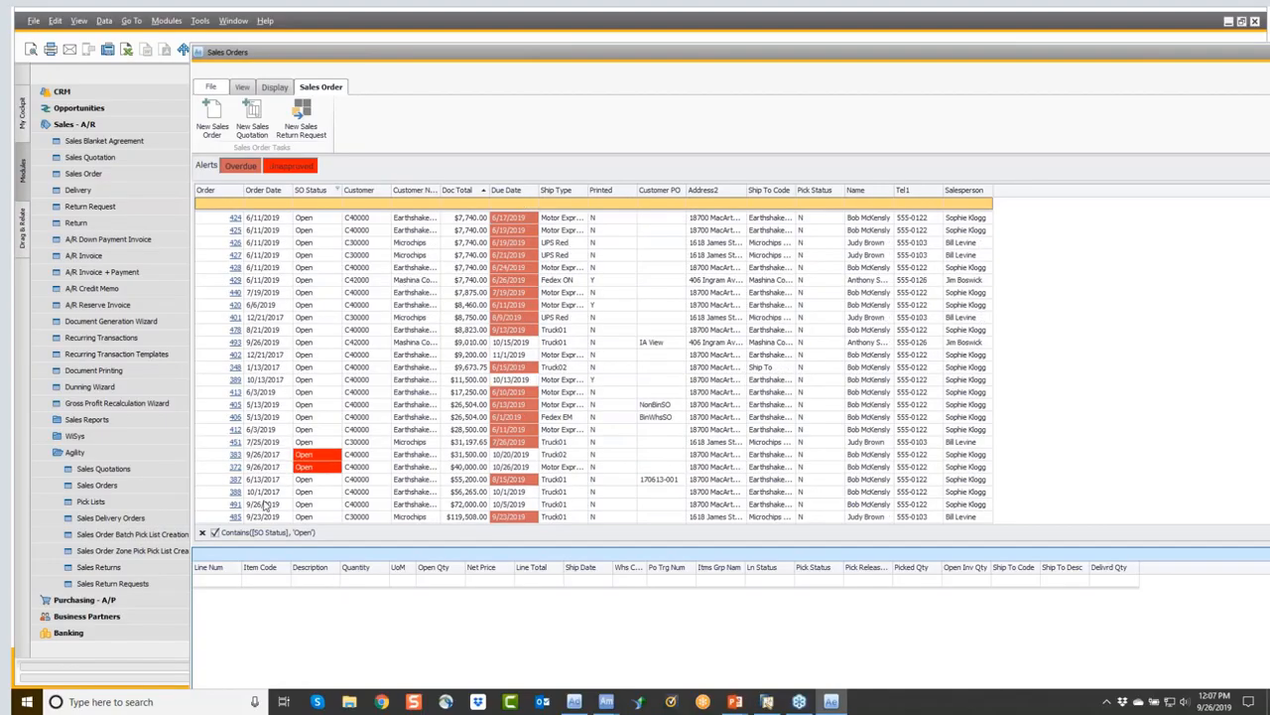
Inspect the line items of several high-value open sales orders, including the $72,000 order, and close the Sales Orders view.
left_click(261, 468)
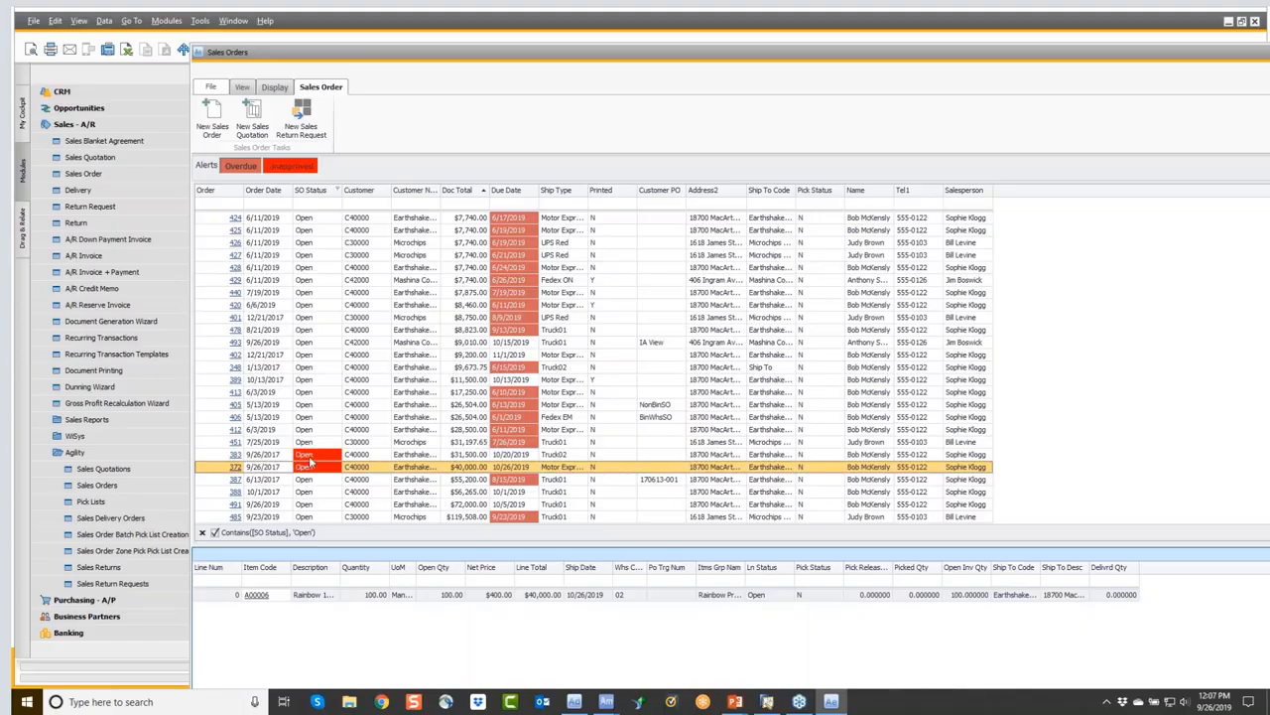
left_click(265, 514)
left_click(268, 505)
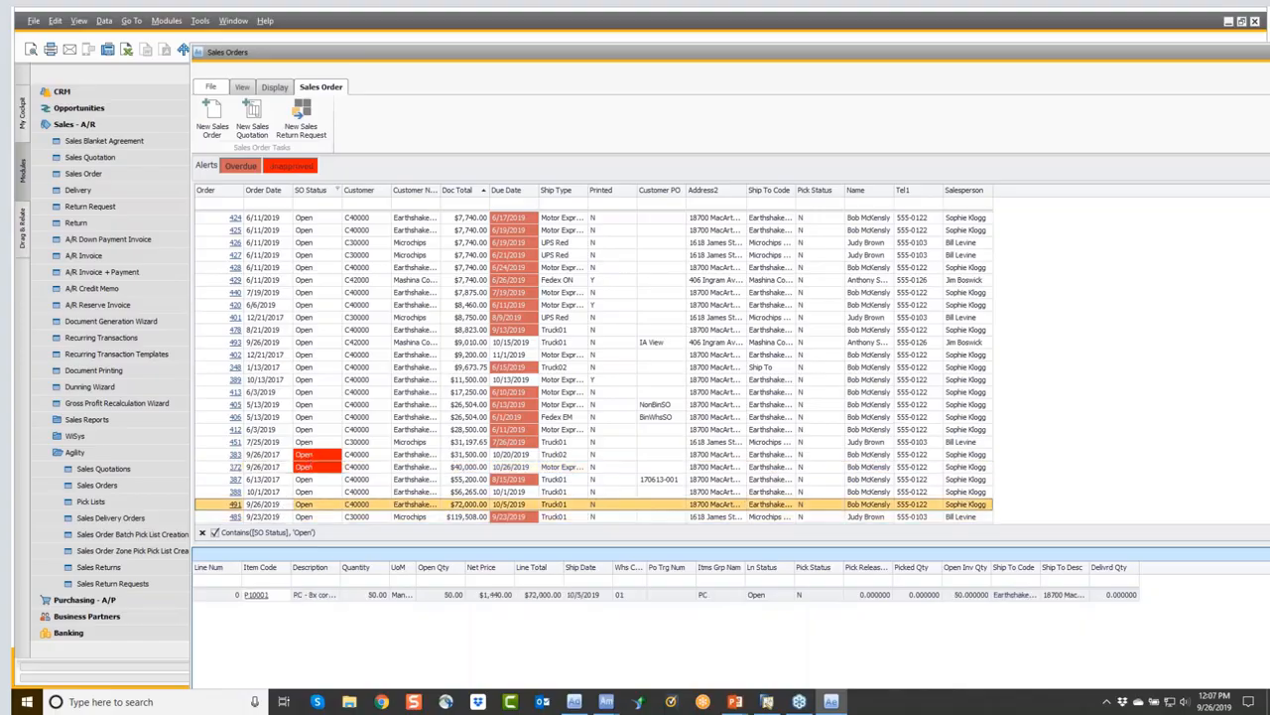
left_click(274, 492)
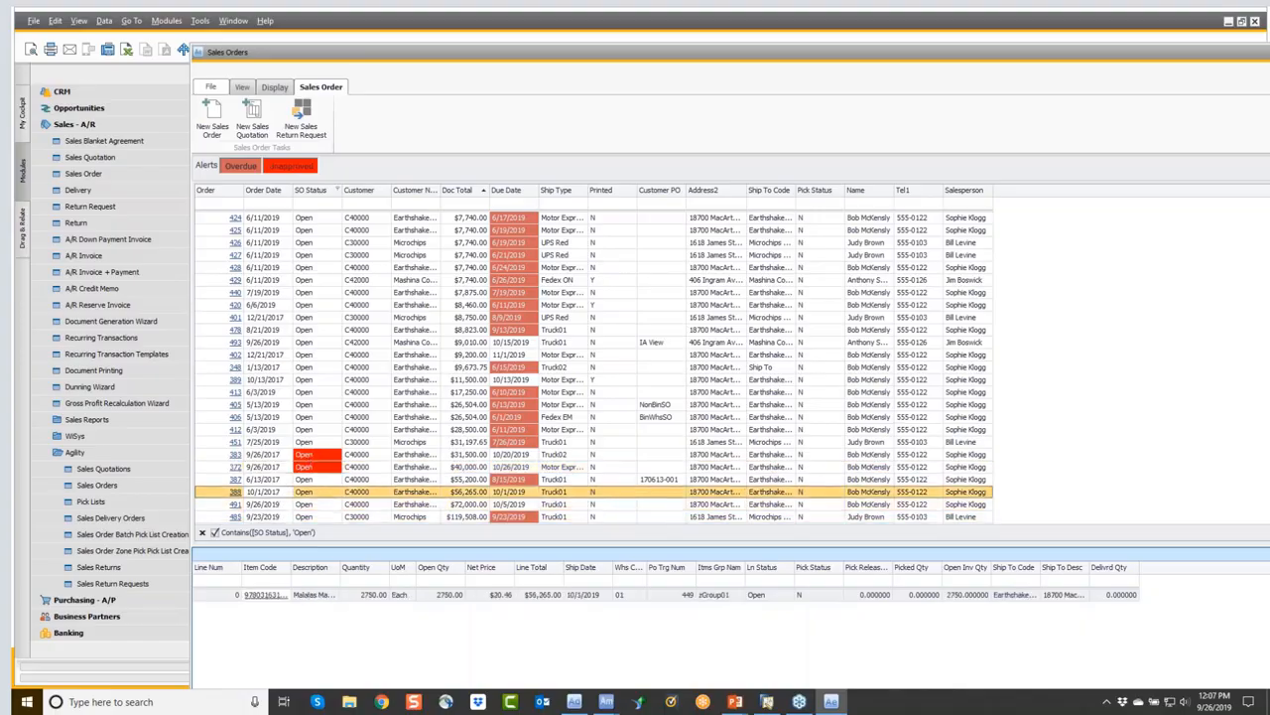
left_click(273, 480)
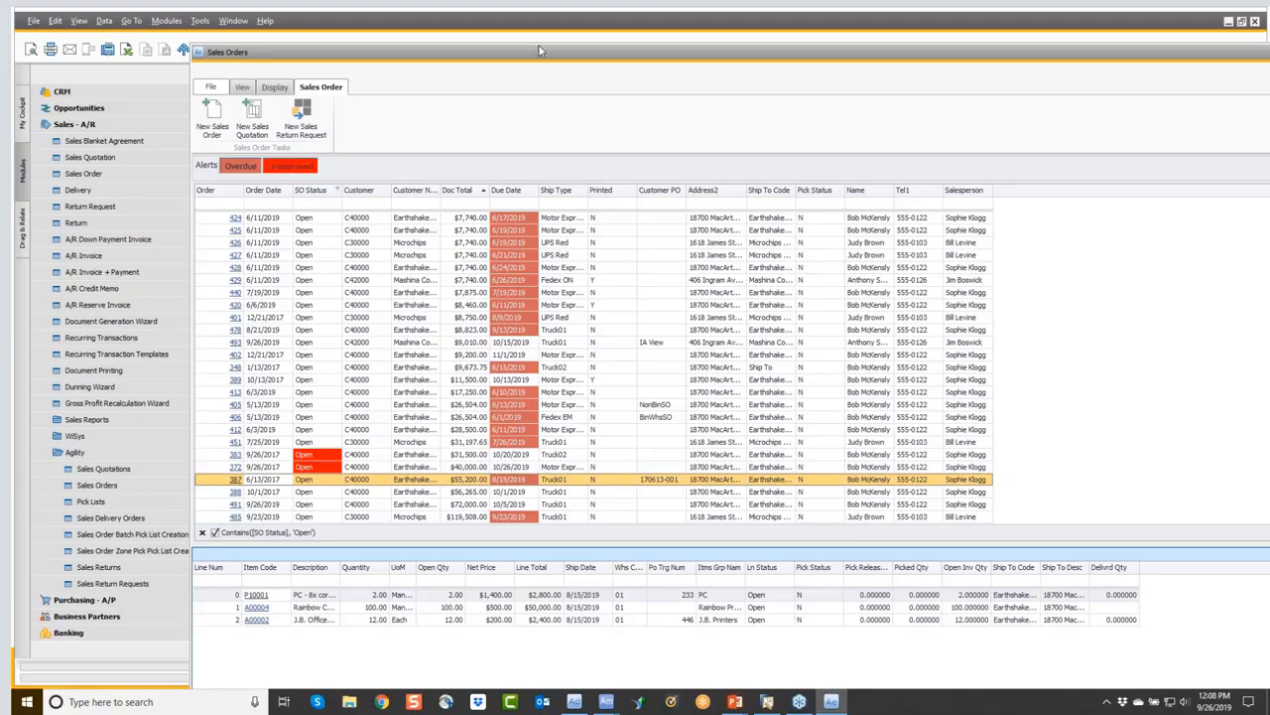
left_click_drag(539, 51, 386, 55)
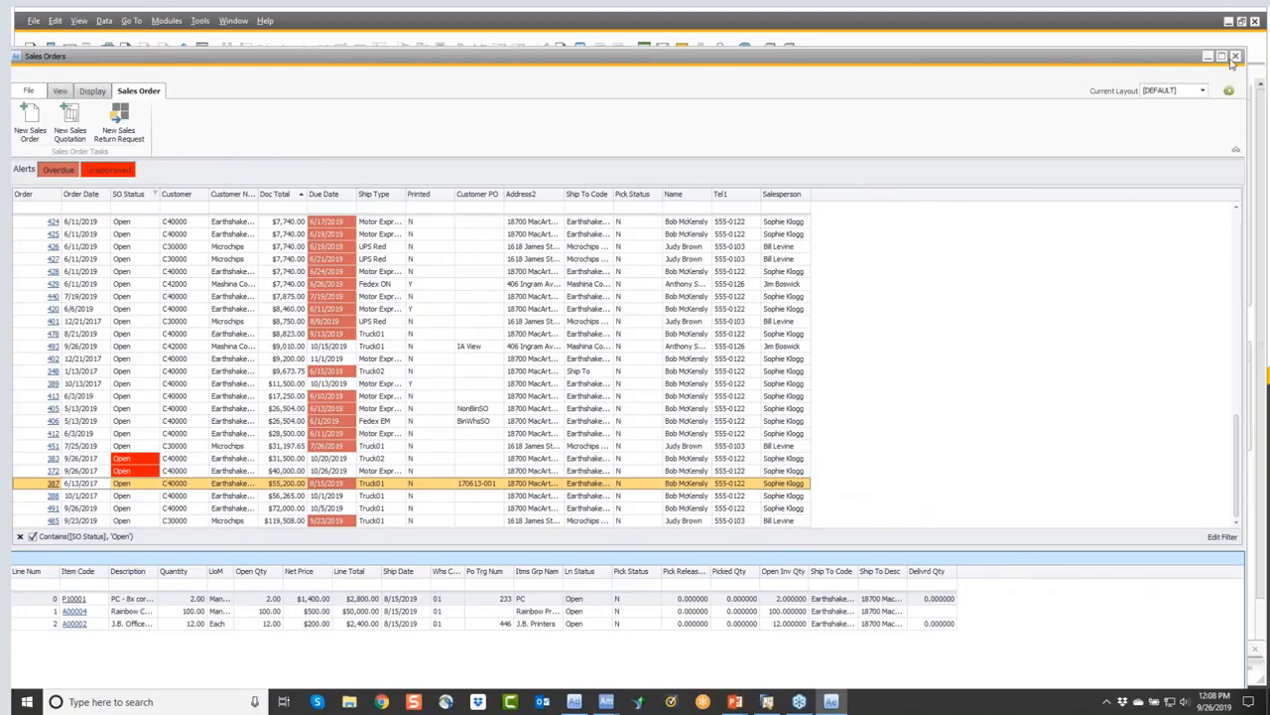
left_click(1227, 59)
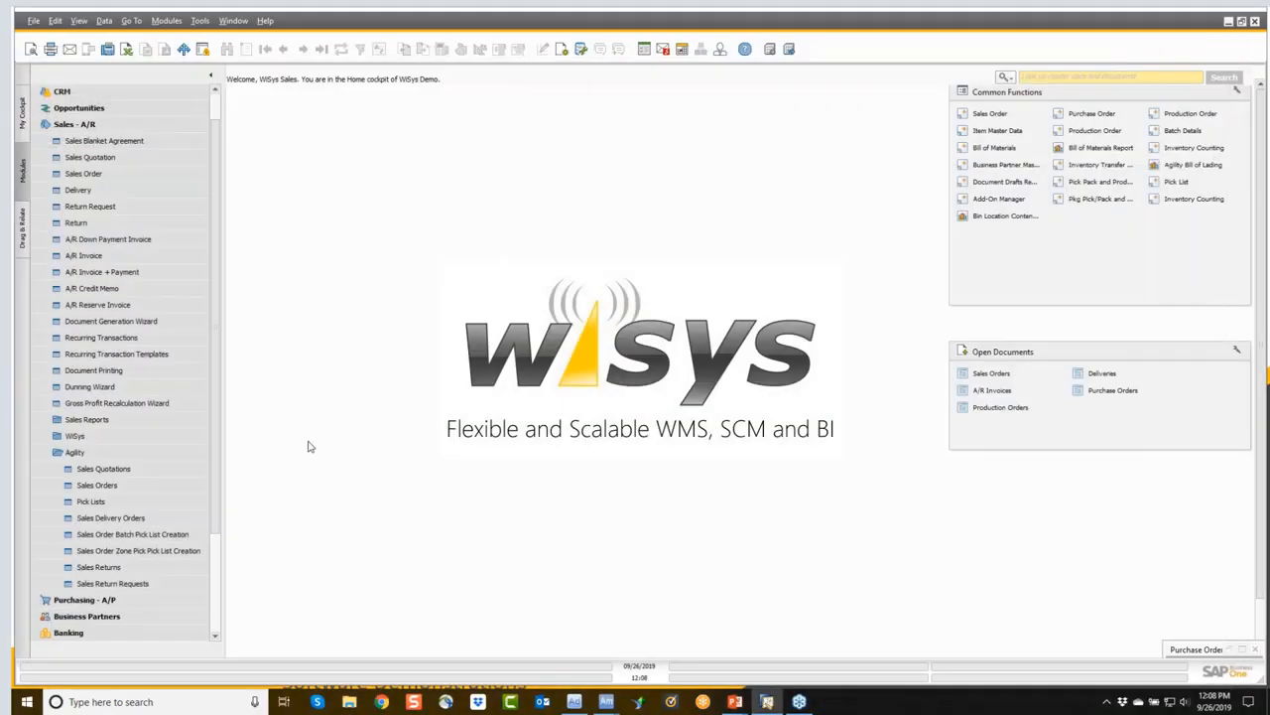
Look through the Agility functions available in the Purchasing - A/P module.
left_click(84, 600)
left_click(72, 486)
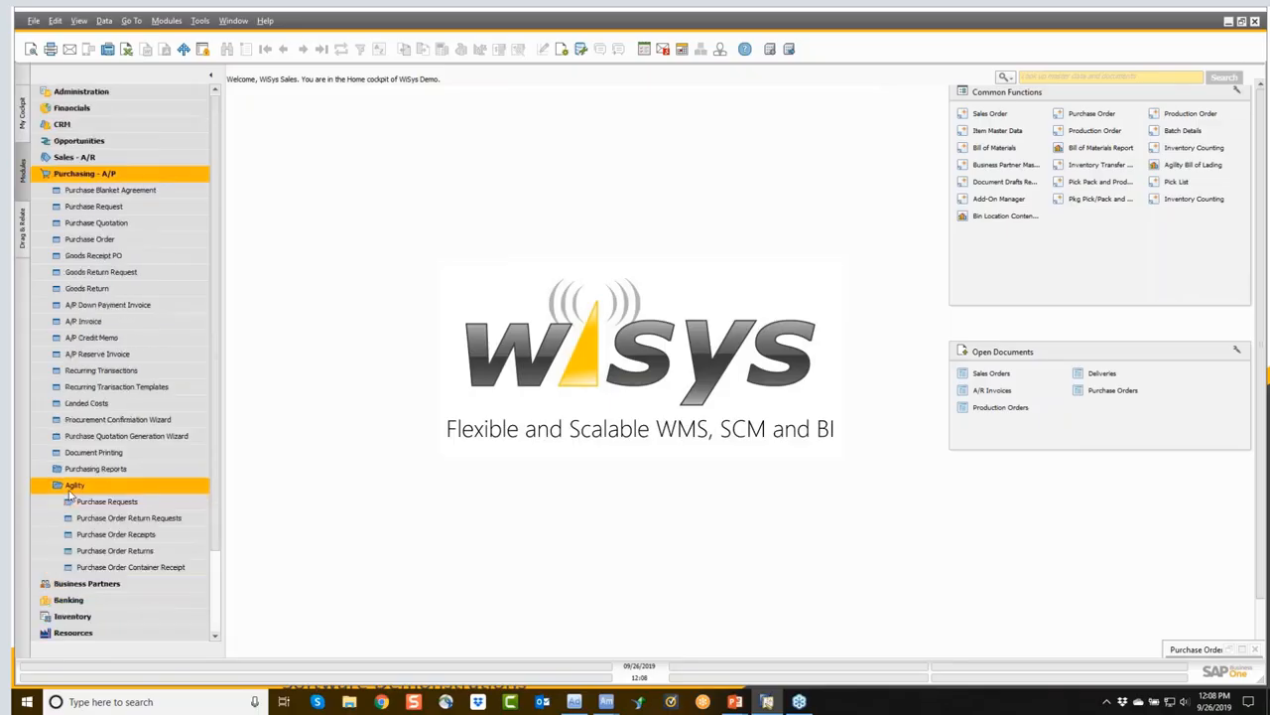
scroll(89, 586, "down", 2)
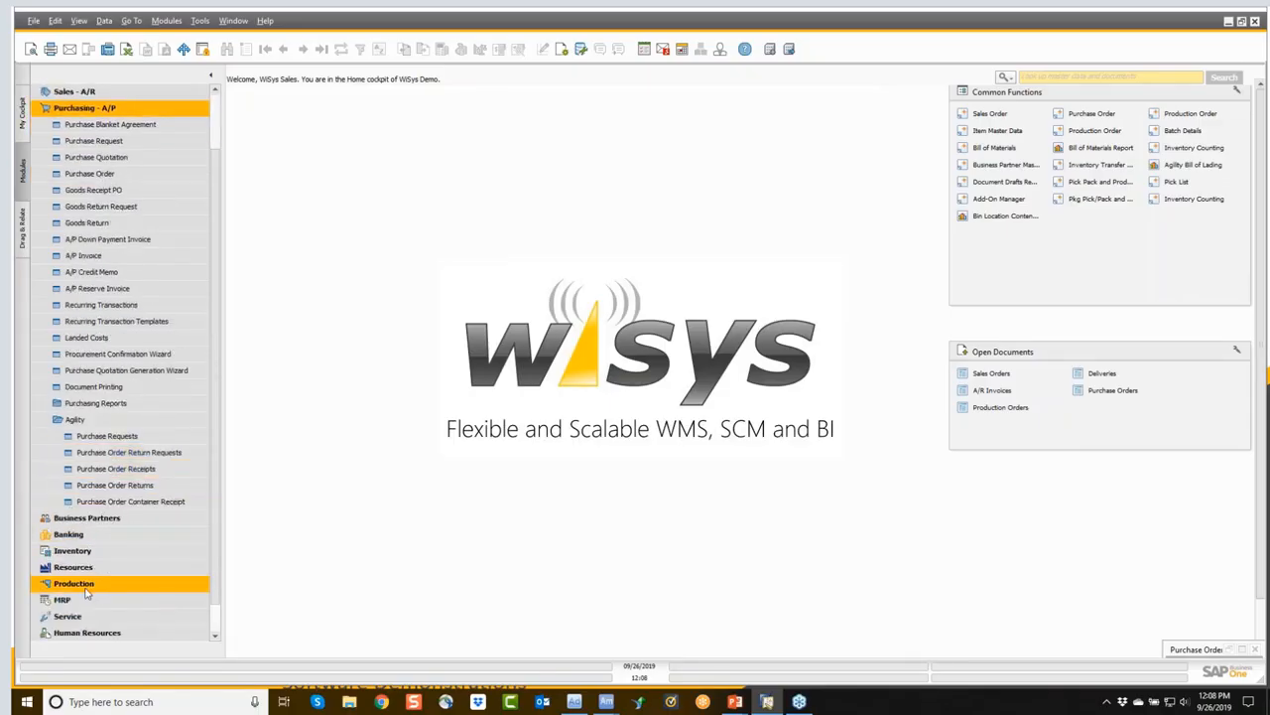
Open the Agility Production Resources view from the Production module.
left_click(85, 589)
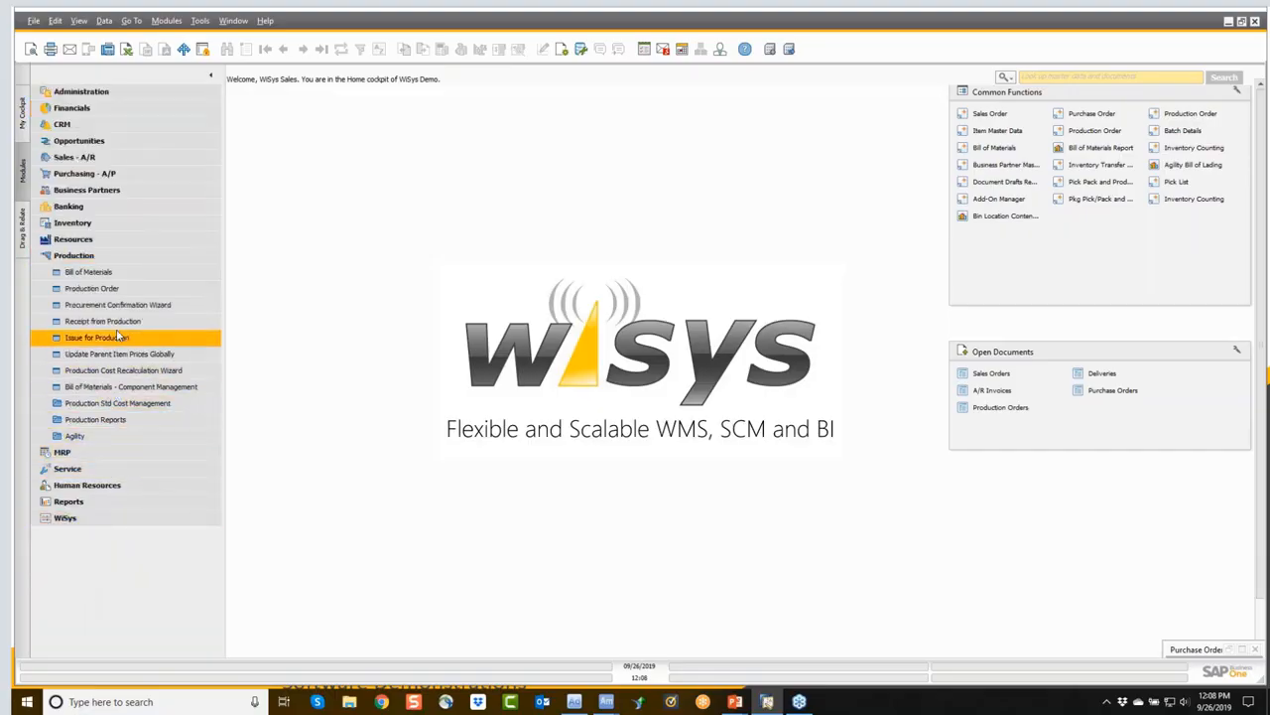
left_click(83, 436)
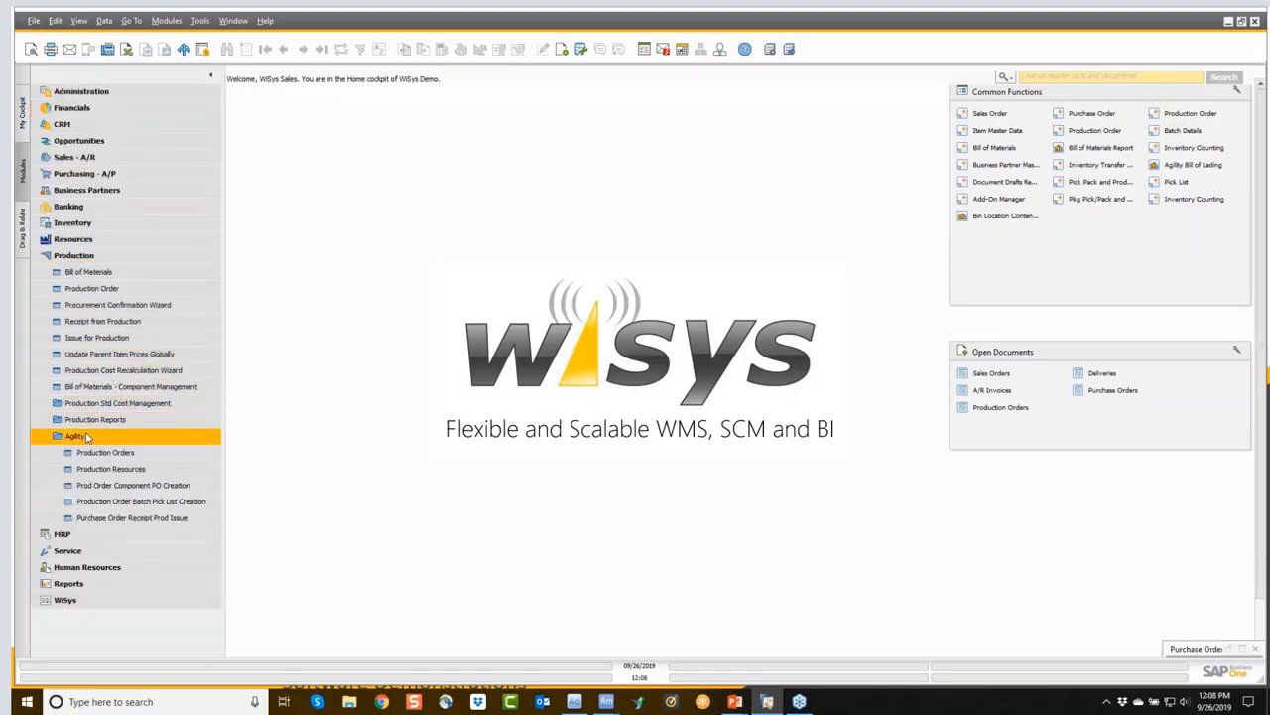
left_click(102, 471)
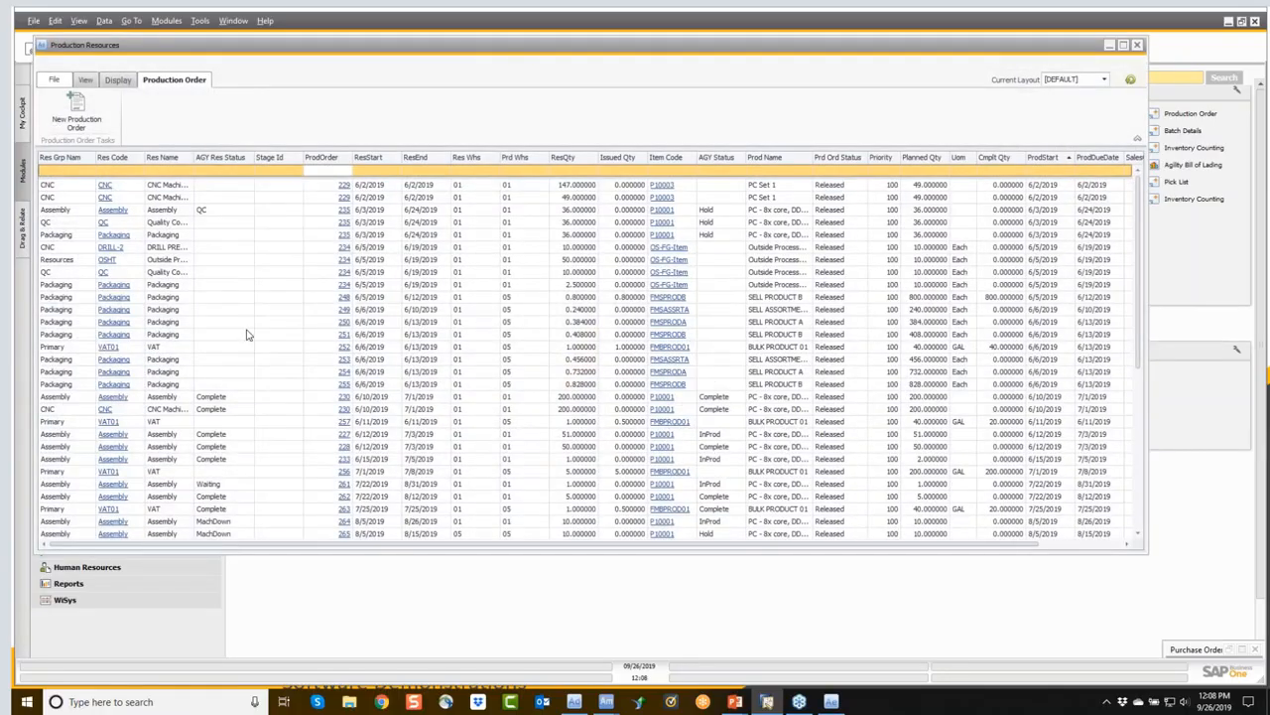
Sort the production resources by resource group name and filter that column for CNC.
left_click(62, 159)
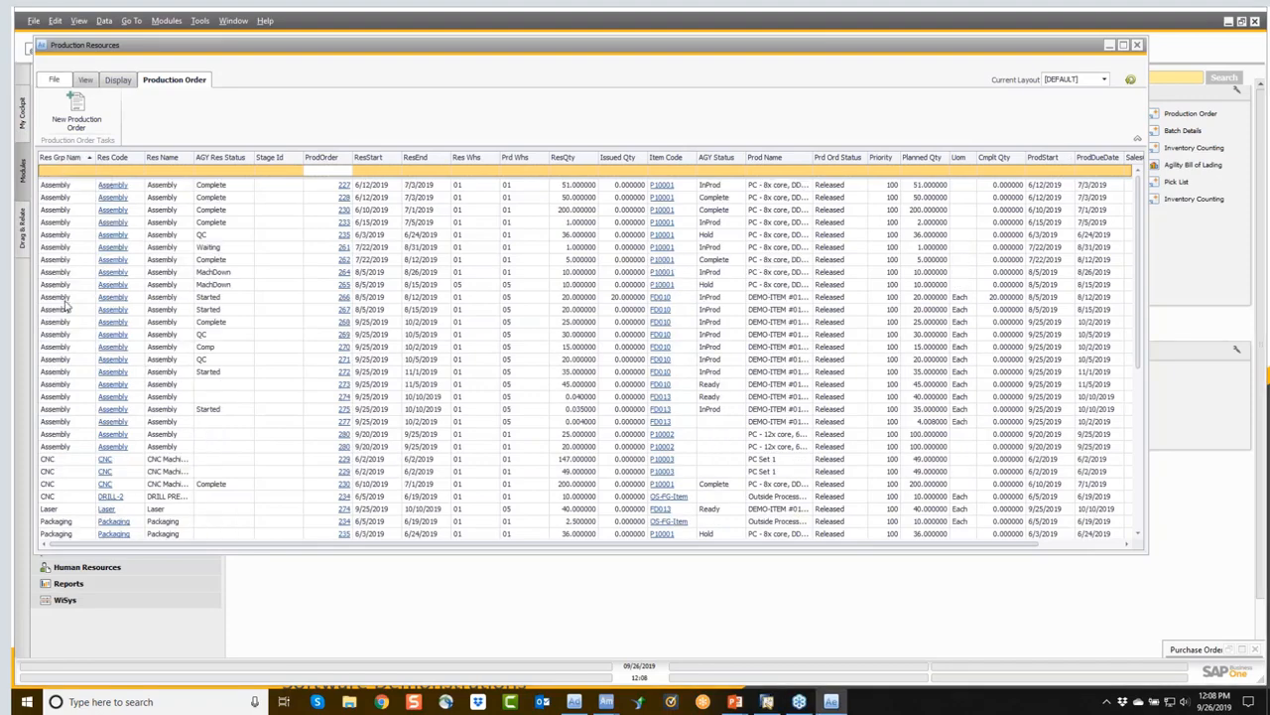
left_click(67, 170)
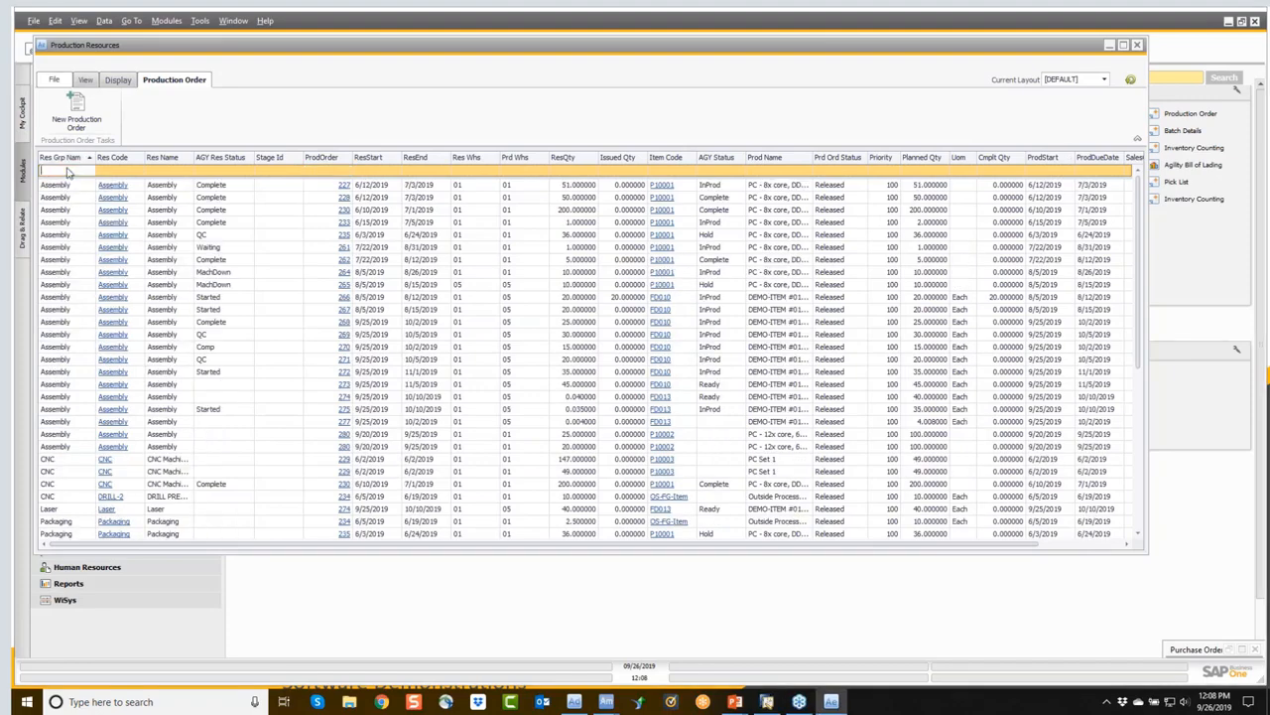
type("CNC")
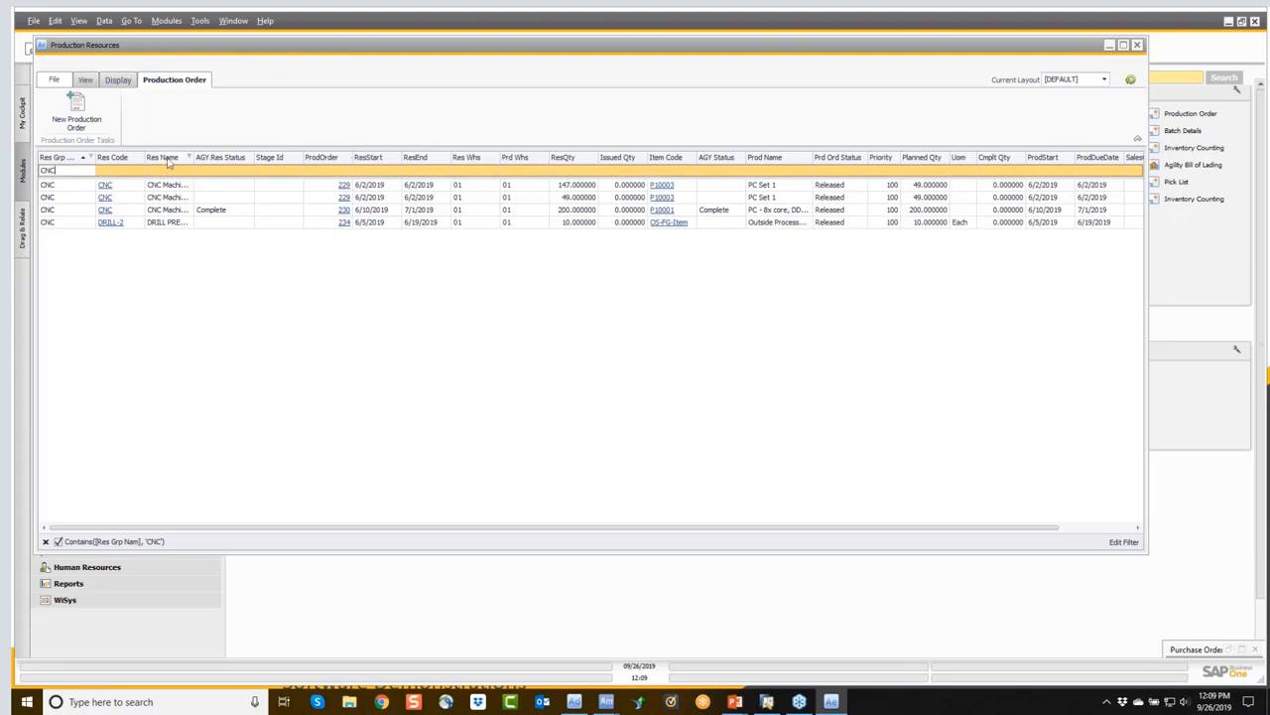
Check the layout choices for the production resources and close the Production Resources view.
left_click(1092, 80)
left_click(1092, 80)
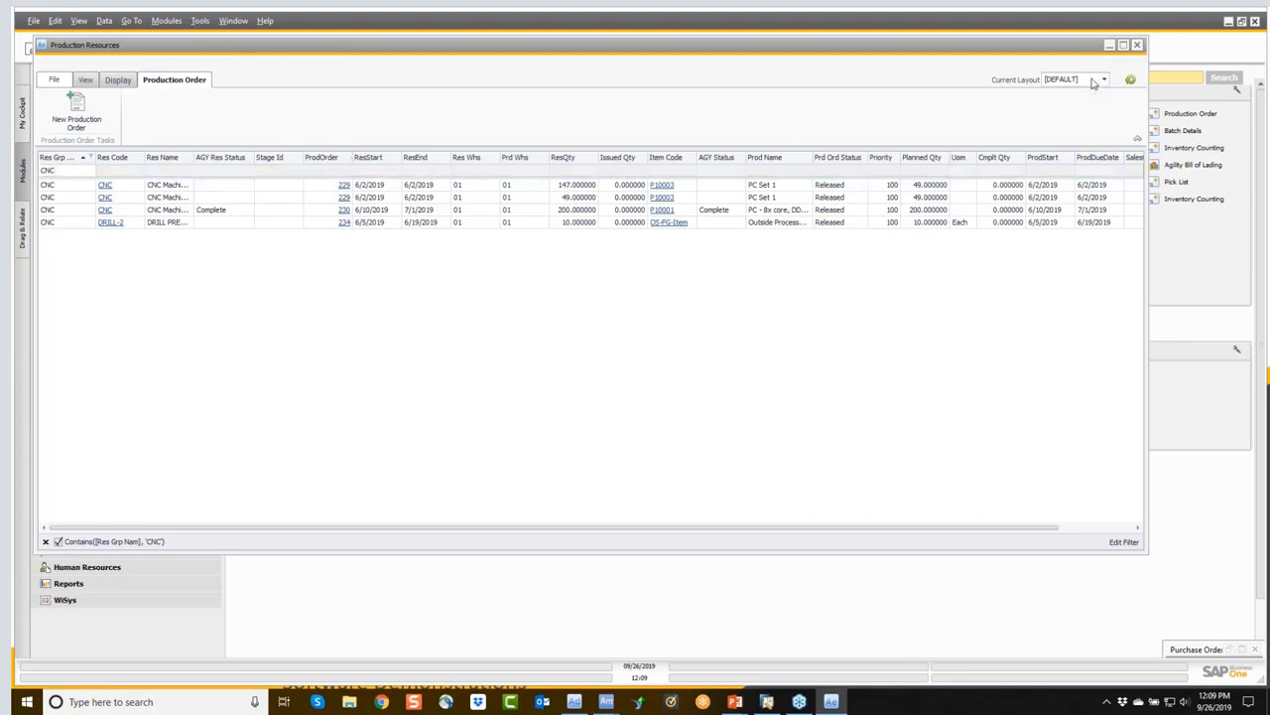
left_click(1137, 45)
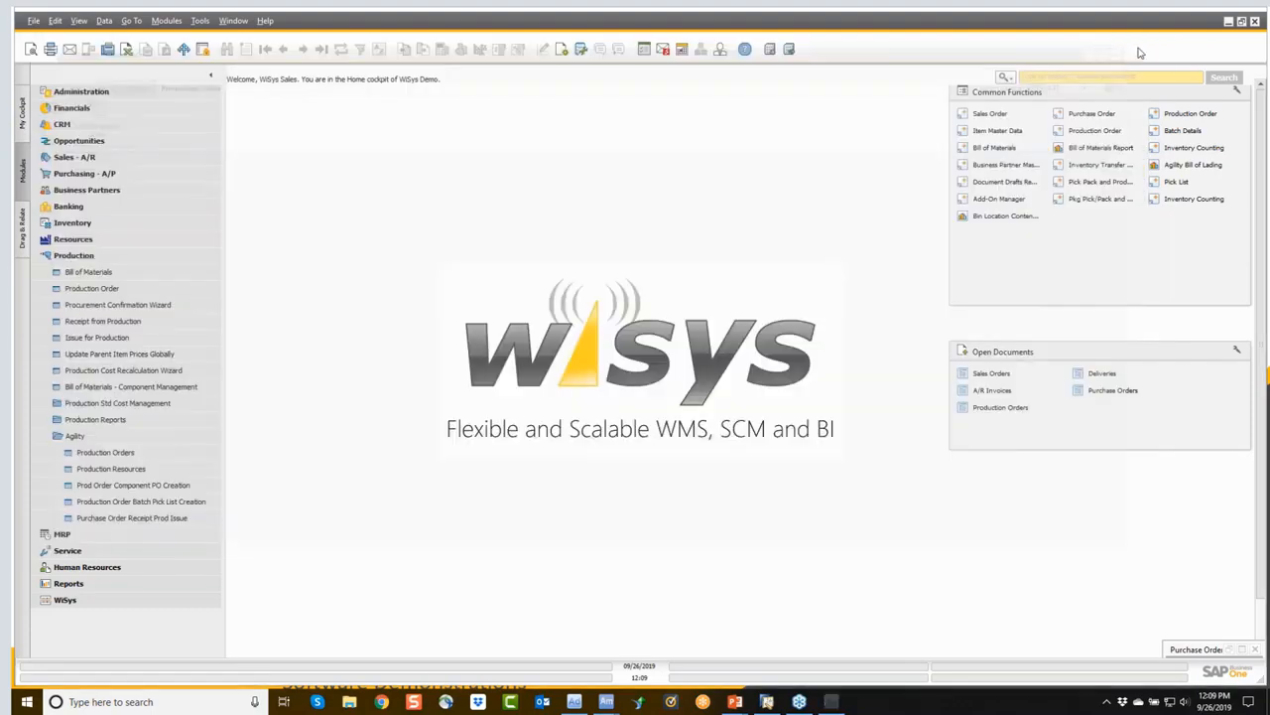
Open the Agility Sales Orders view from the Sales - A/R module.
left_click(87, 158)
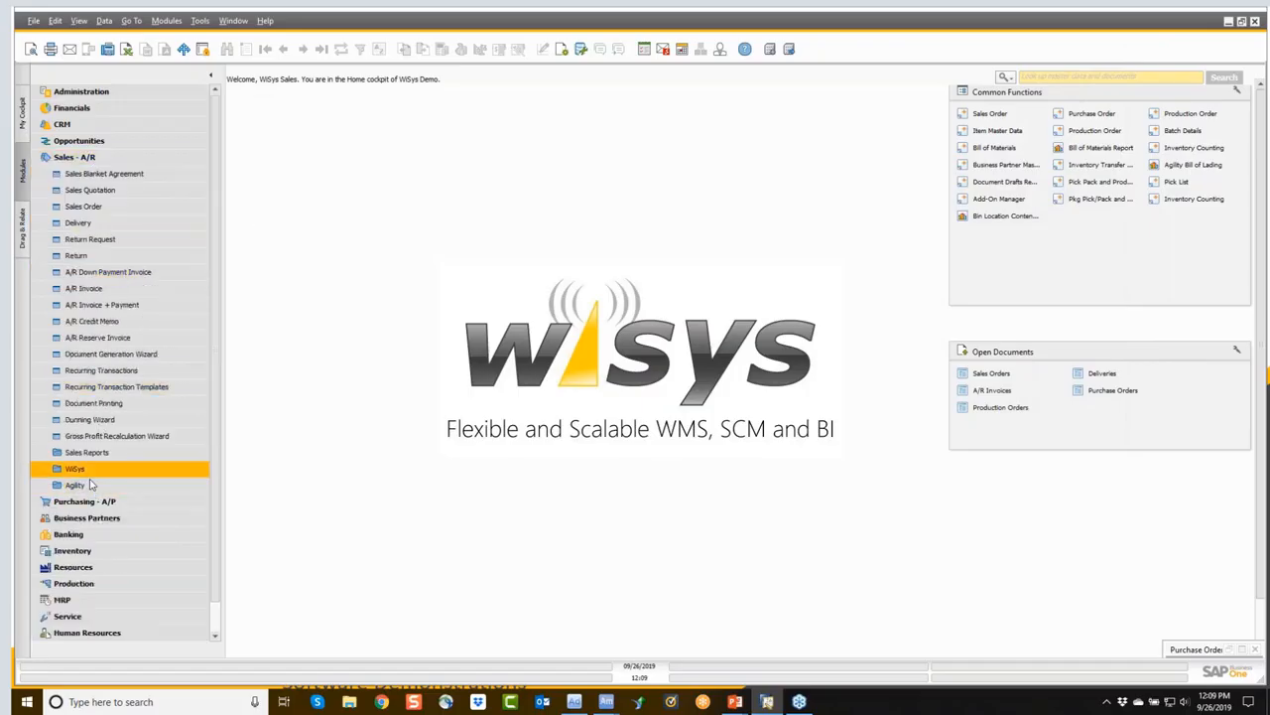
left_click(79, 484)
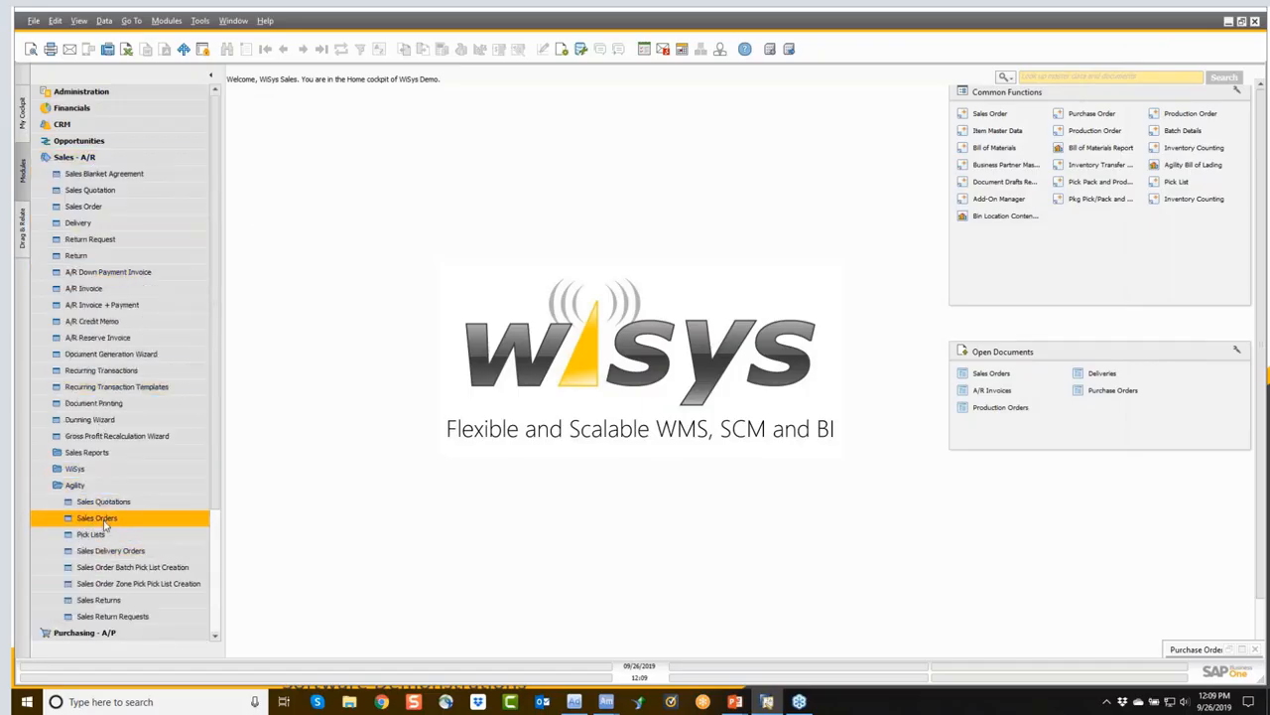
left_click(99, 518)
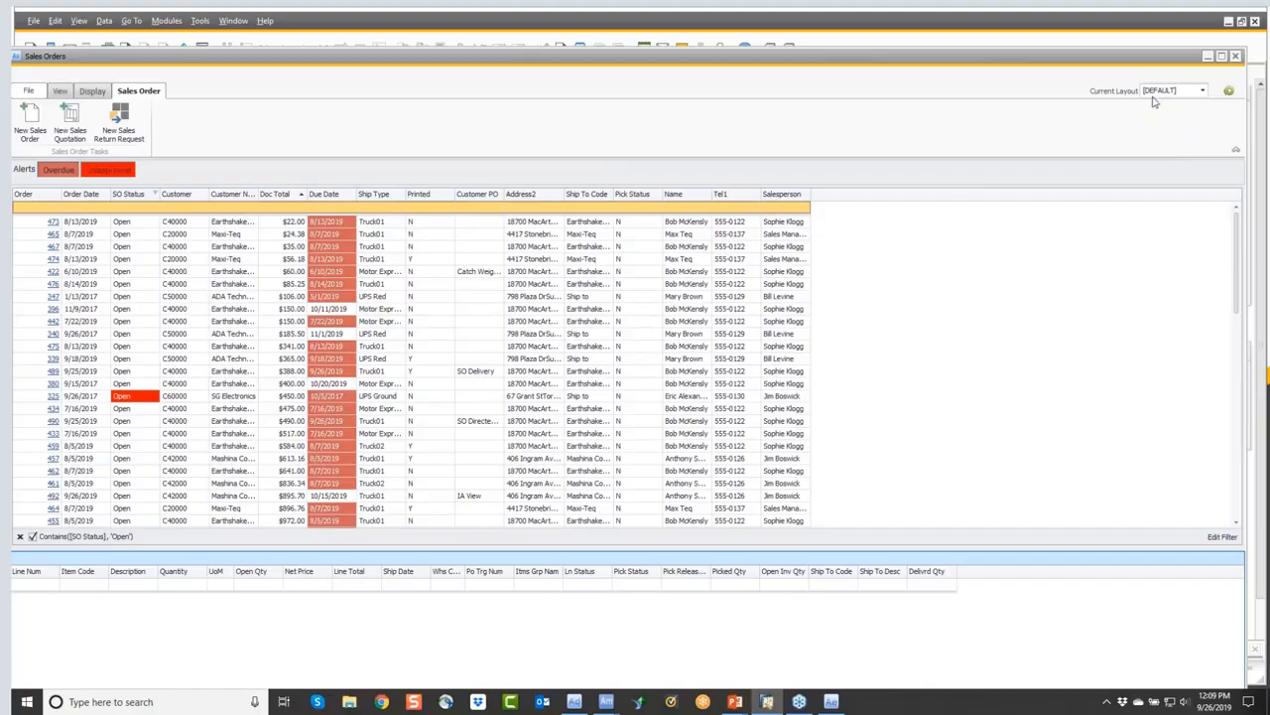
Review the sales orders in the TRUCK layout, then switch them to the CUSTOMER SUMMARY layout.
left_click(1179, 91)
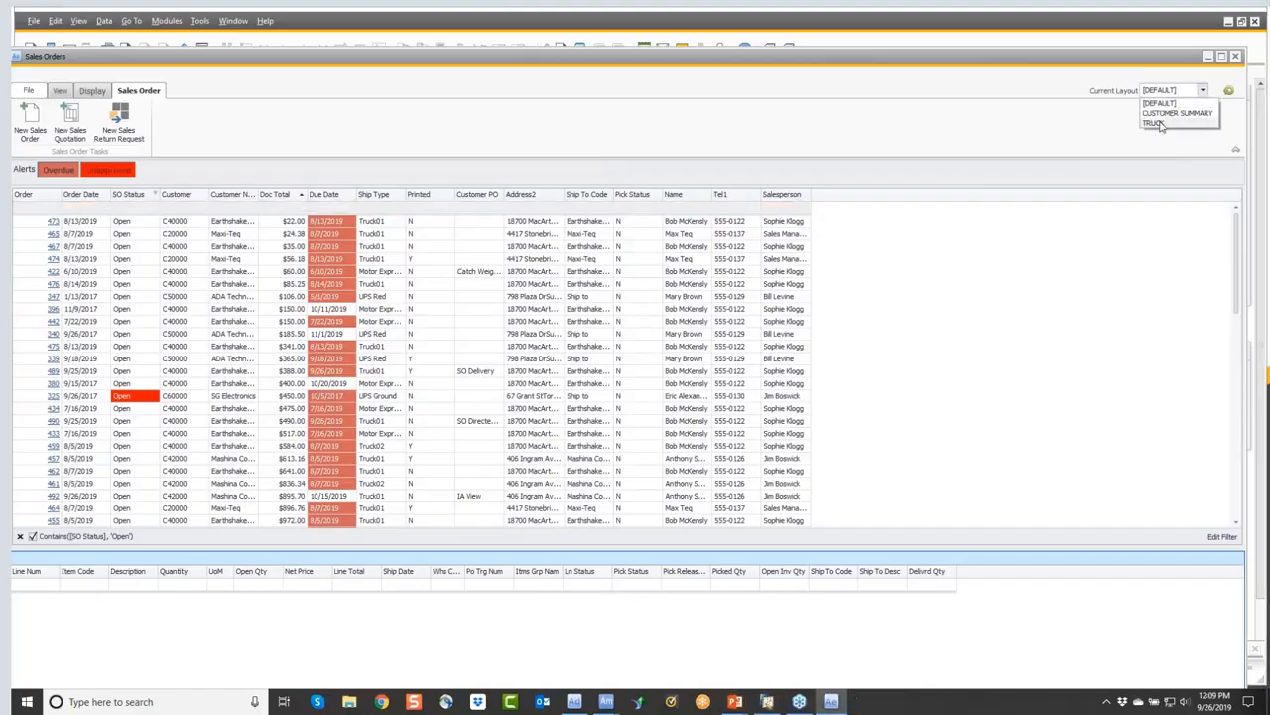
left_click(1154, 123)
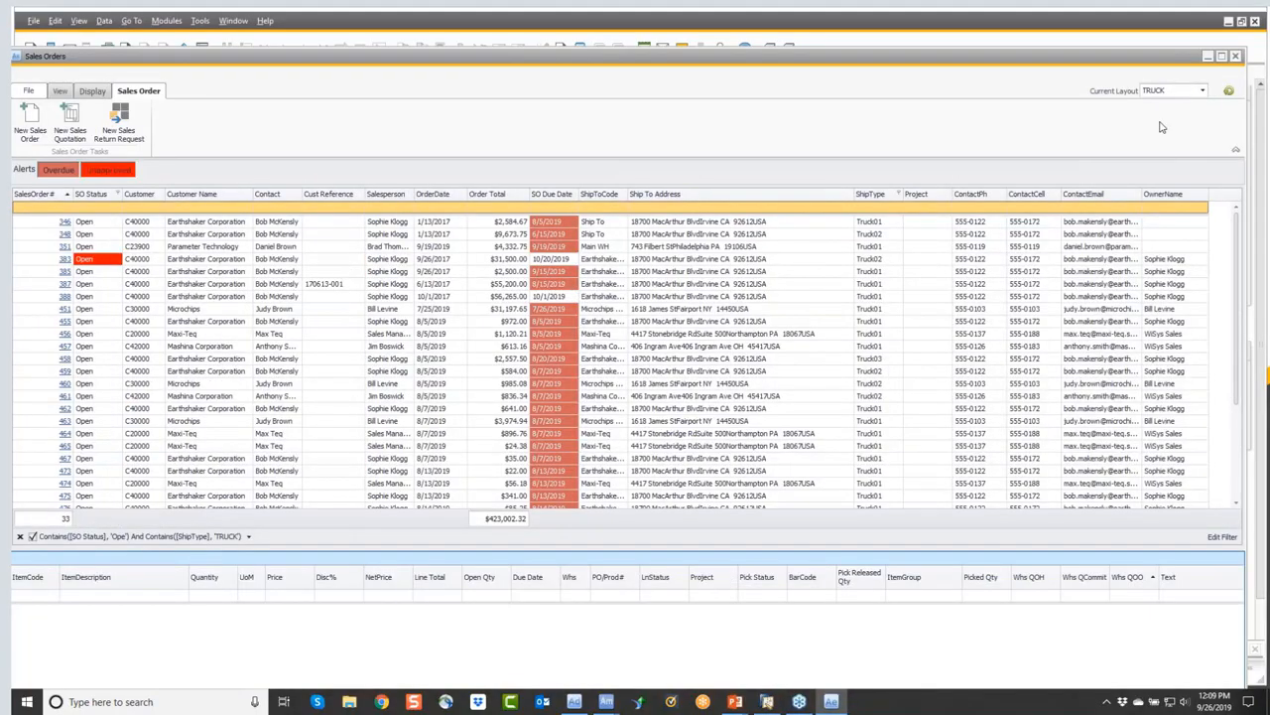
scroll(879, 314, "down", 4)
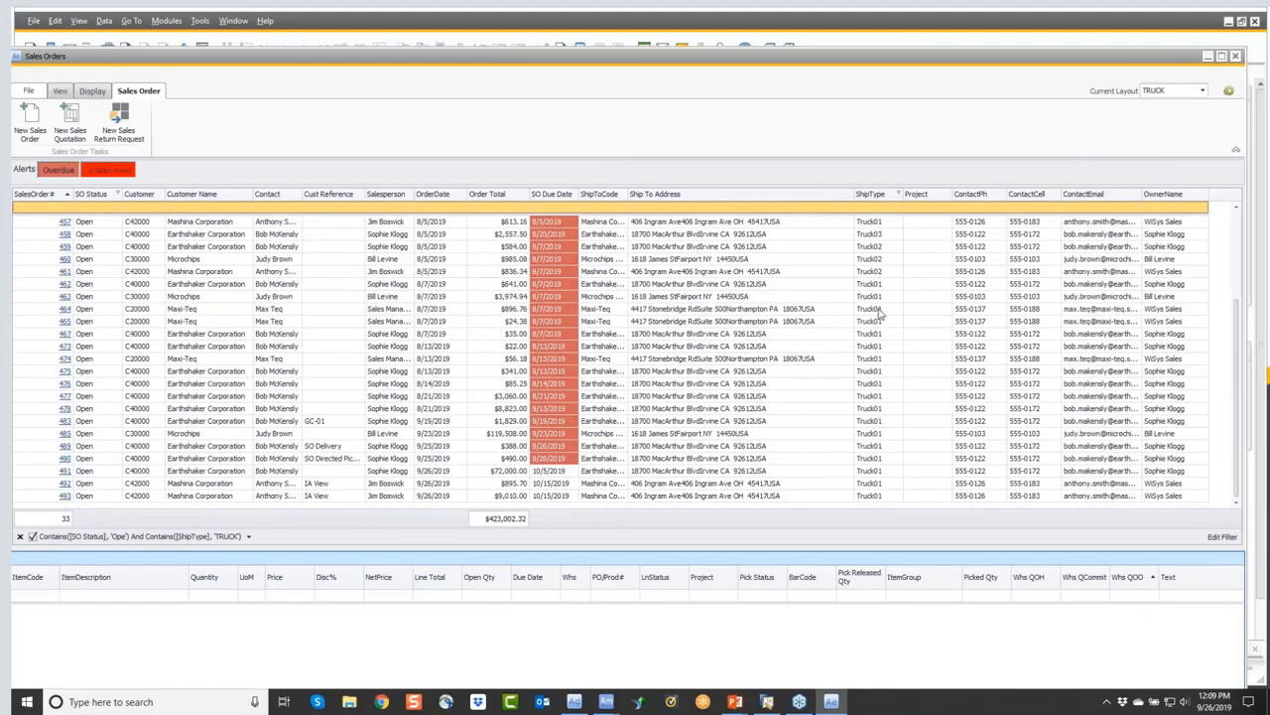
scroll(880, 313, "up", 4)
left_click(1156, 91)
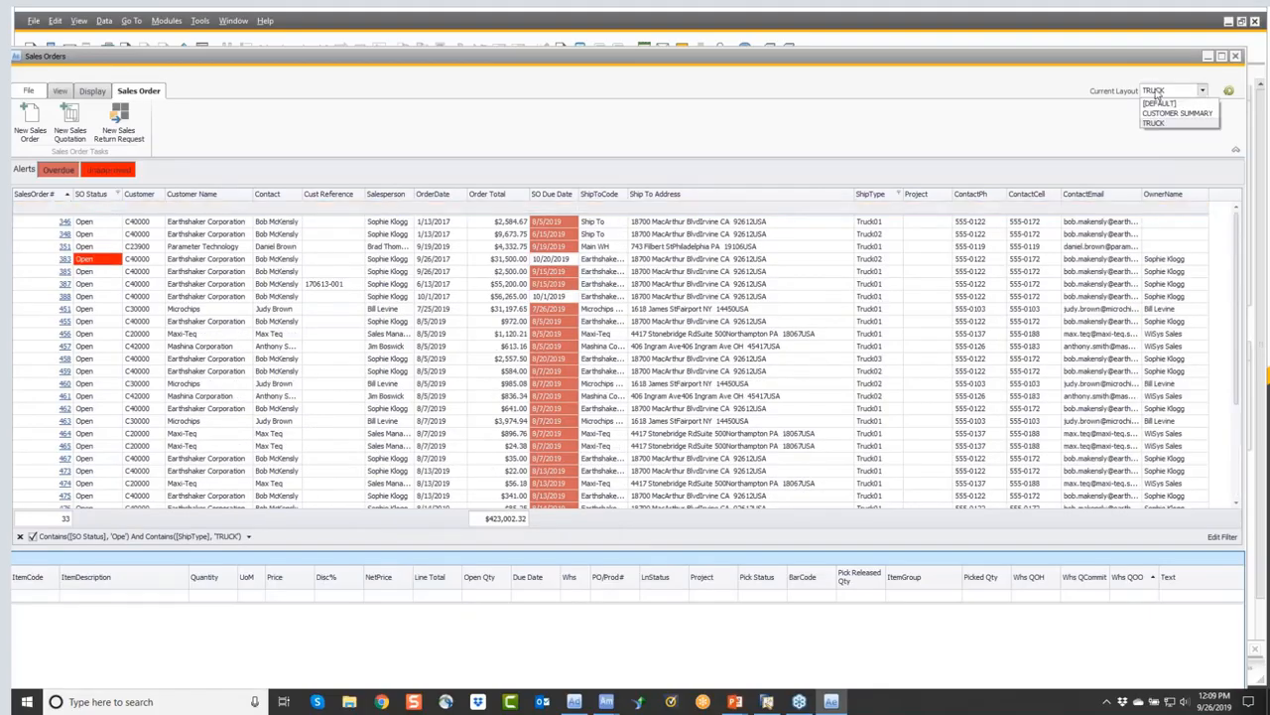
left_click(1156, 113)
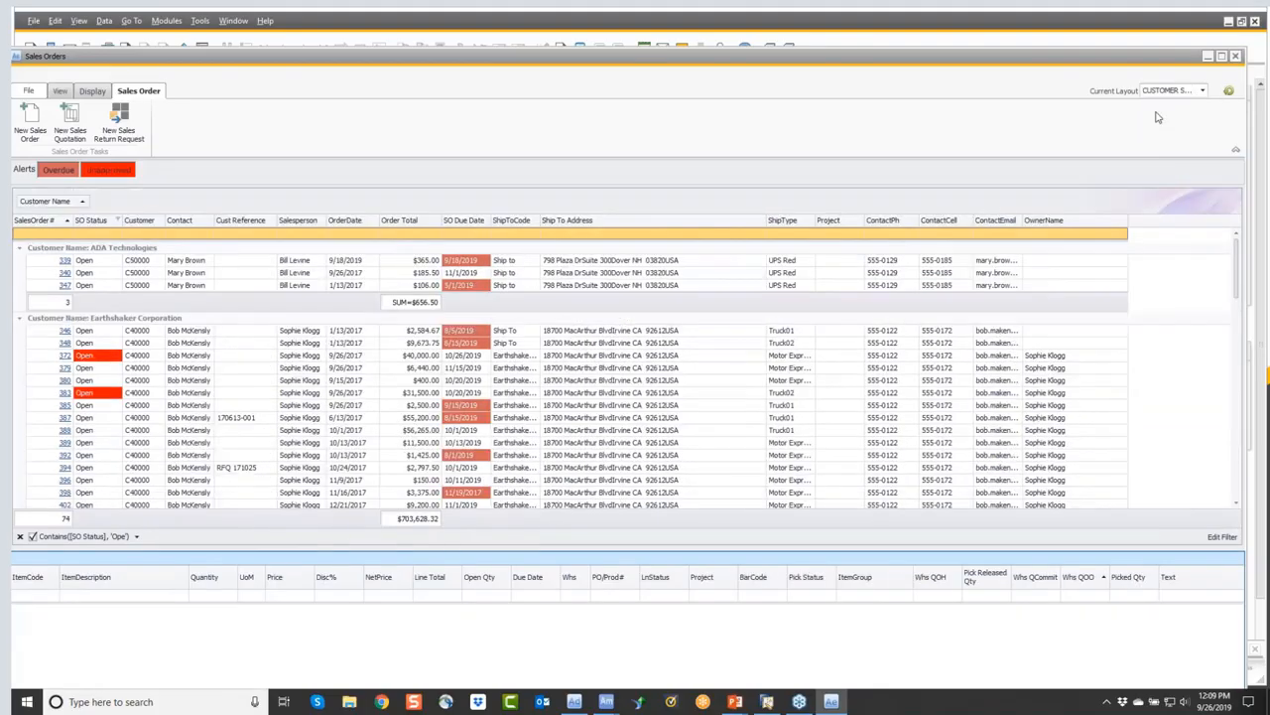
Return the sales orders to the [DEFAULT] layout and move the Printed column directly after Doc Total.
left_click(1159, 91)
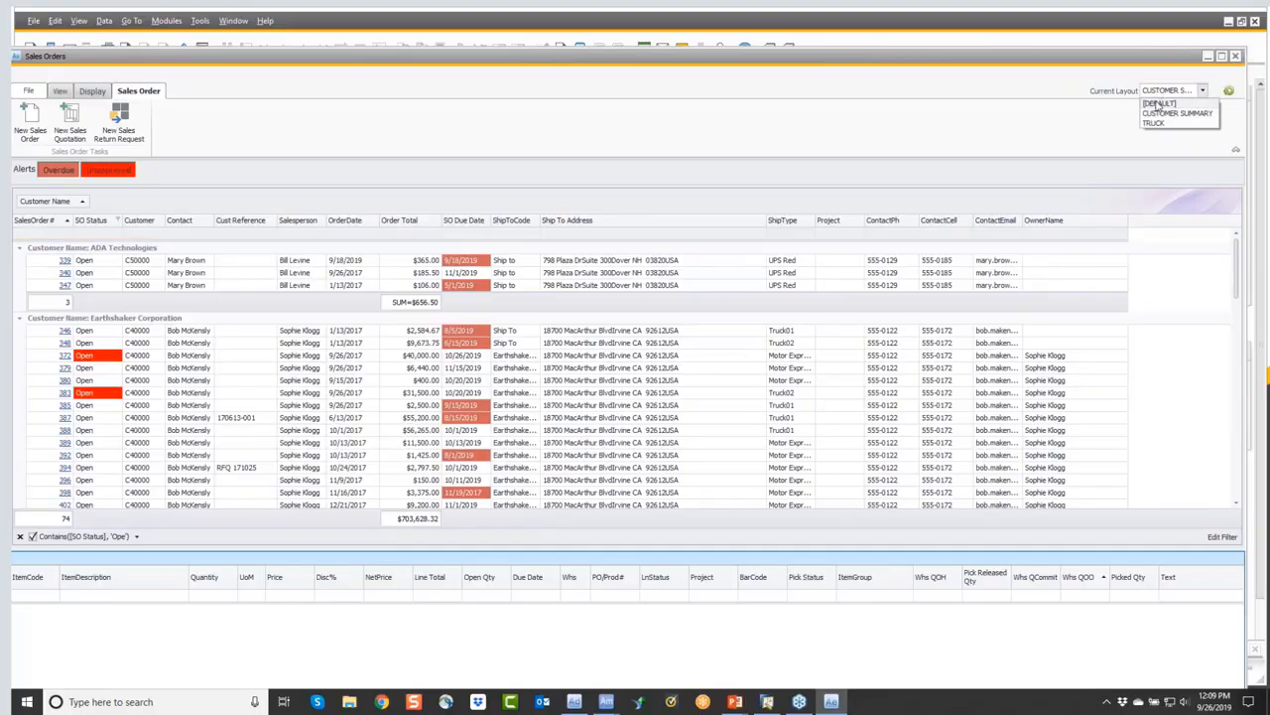
left_click(1159, 103)
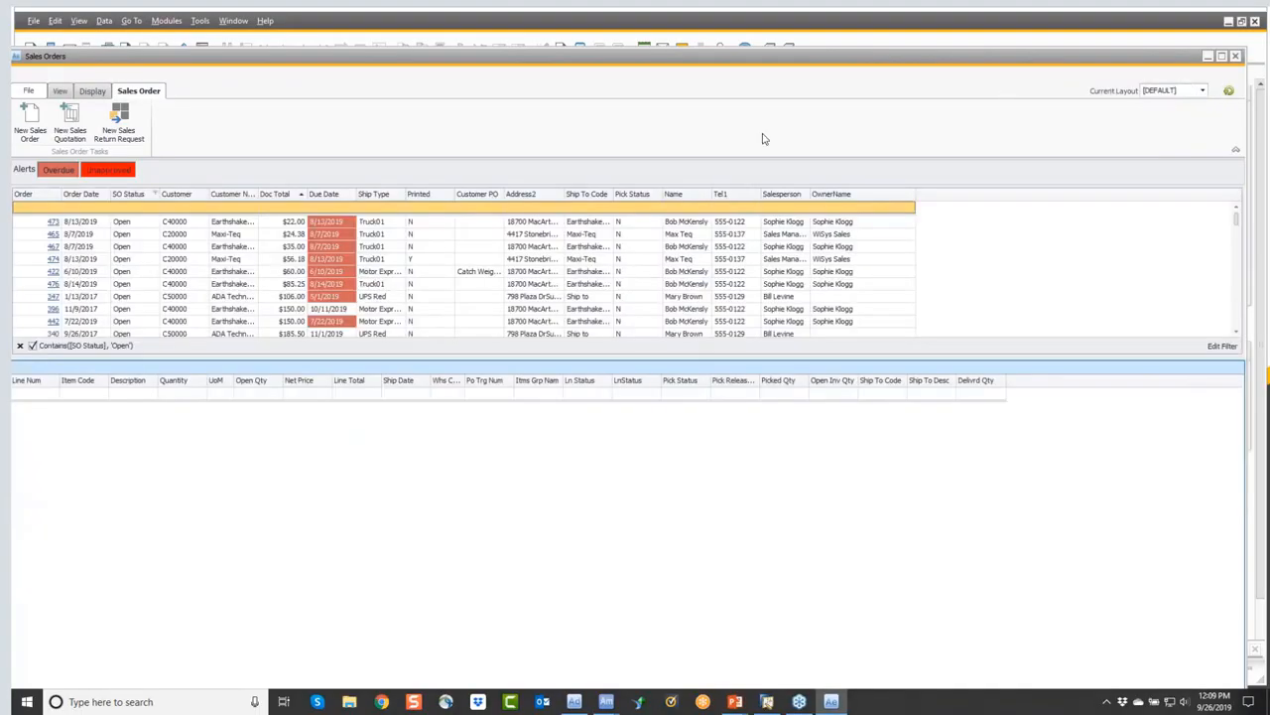
left_click(367, 287)
left_click_drag(438, 197, 306, 202)
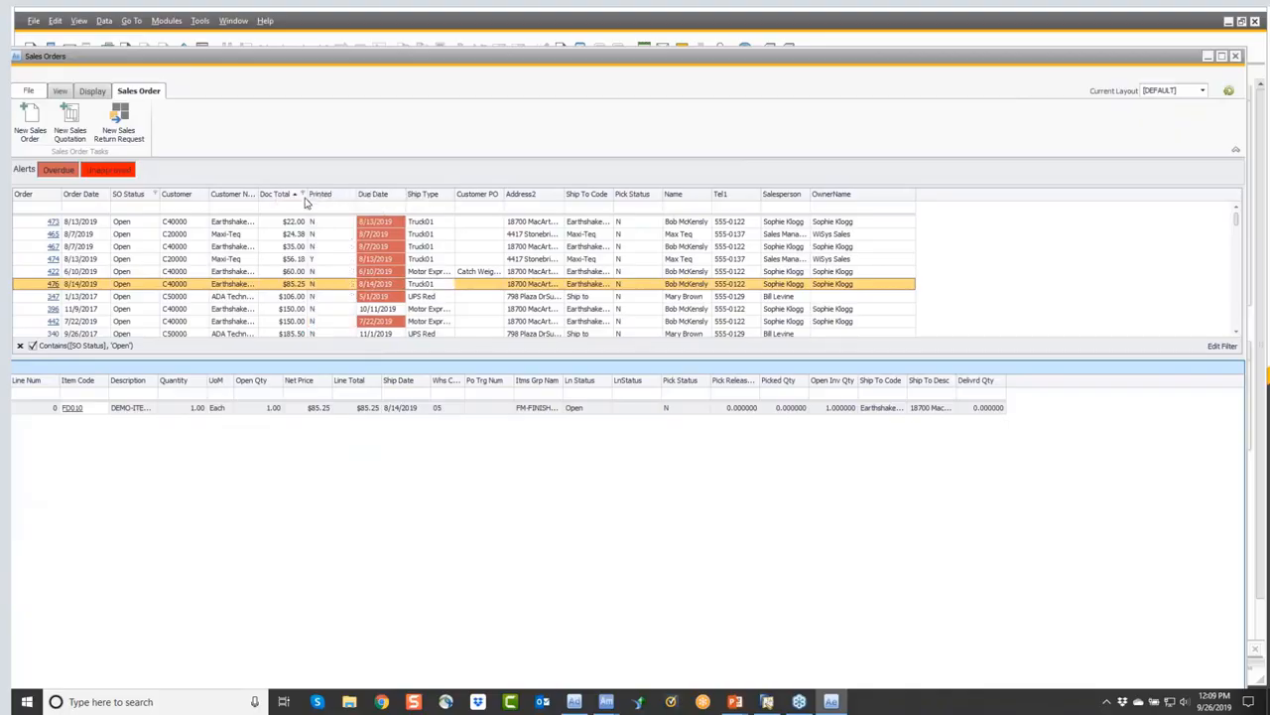
Browse the additional fields in the sales order Column Chooser, dismiss it, and close the Sales Orders view.
right_click(890, 197)
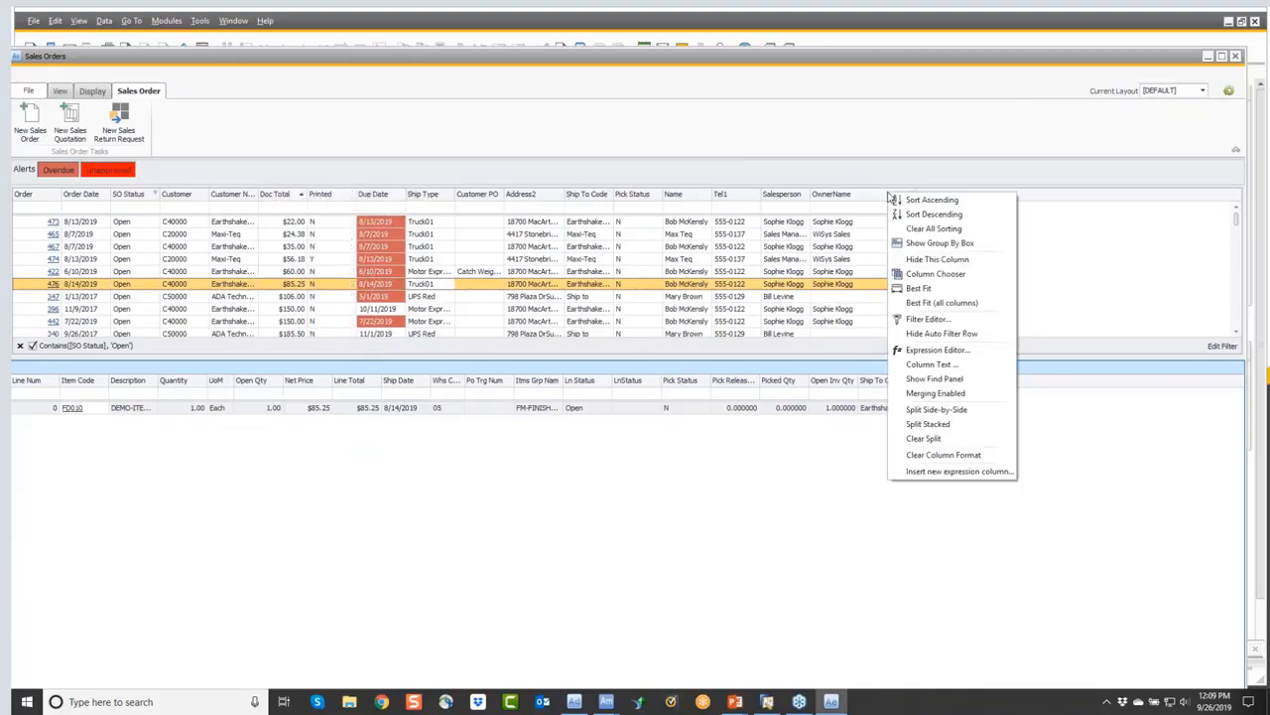
left_click(933, 274)
scroll(1151, 318, "down", 6)
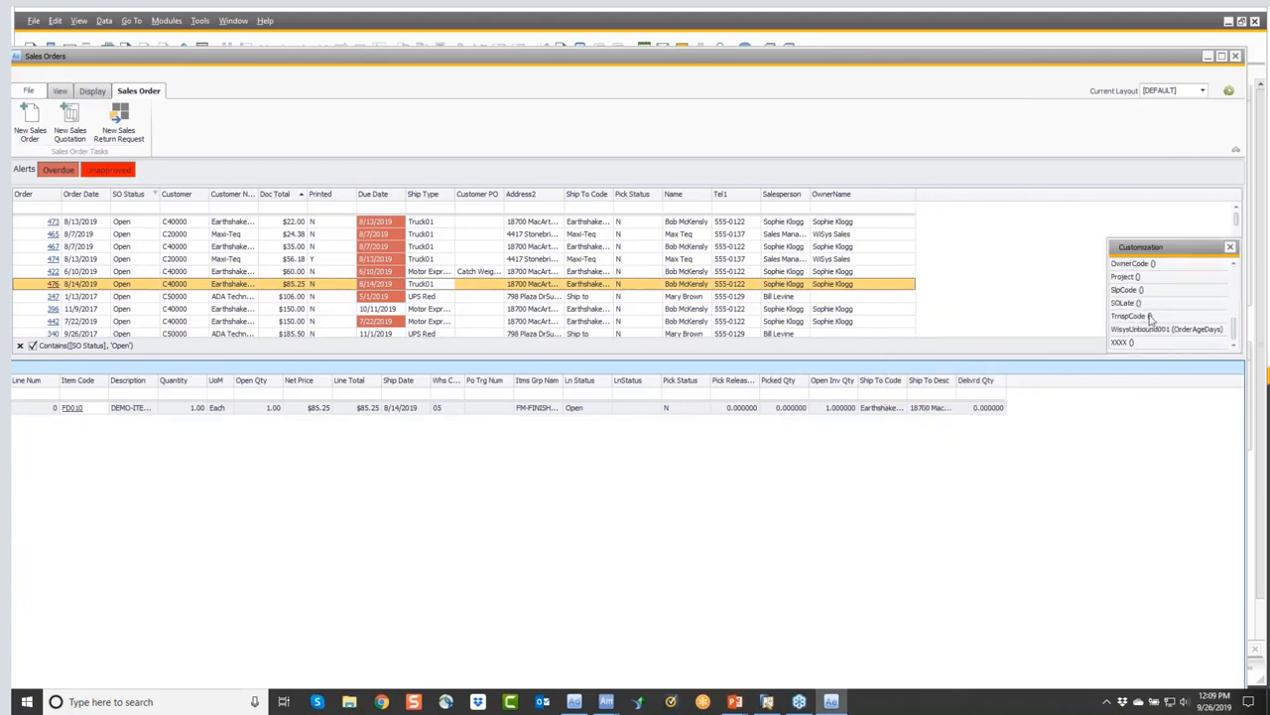
left_click(1230, 246)
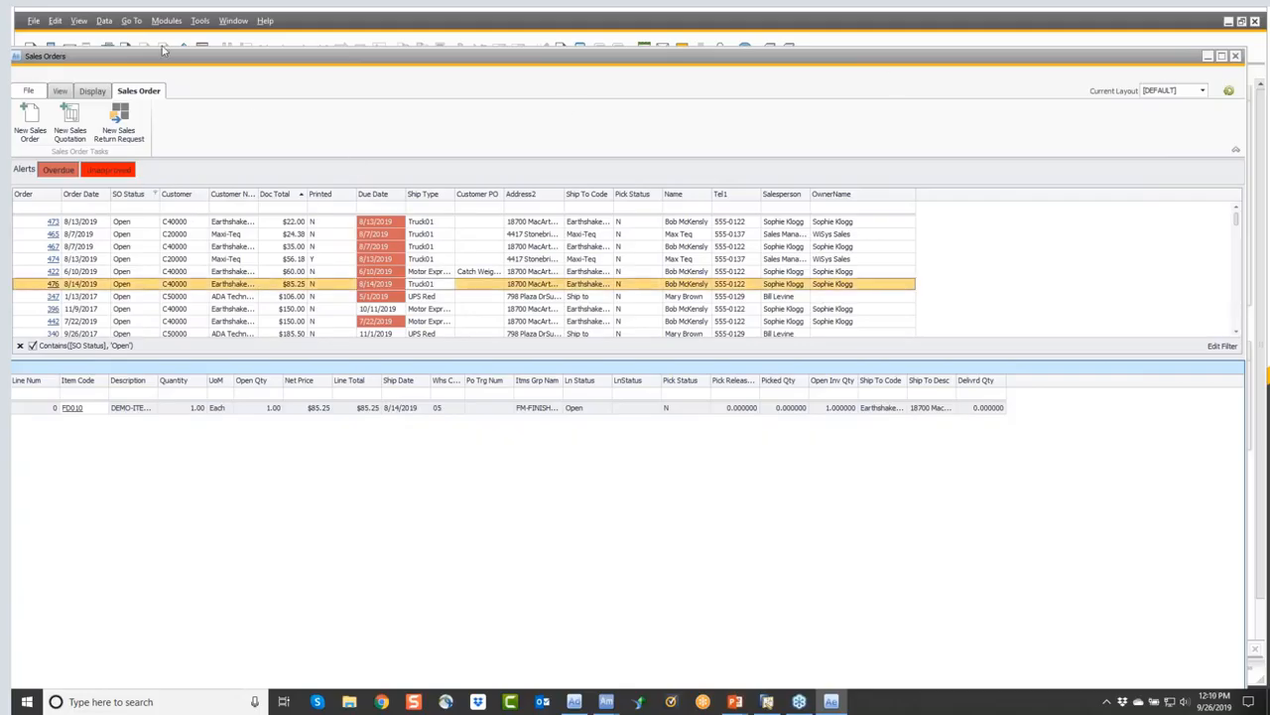
left_click_drag(165, 60, 182, 50)
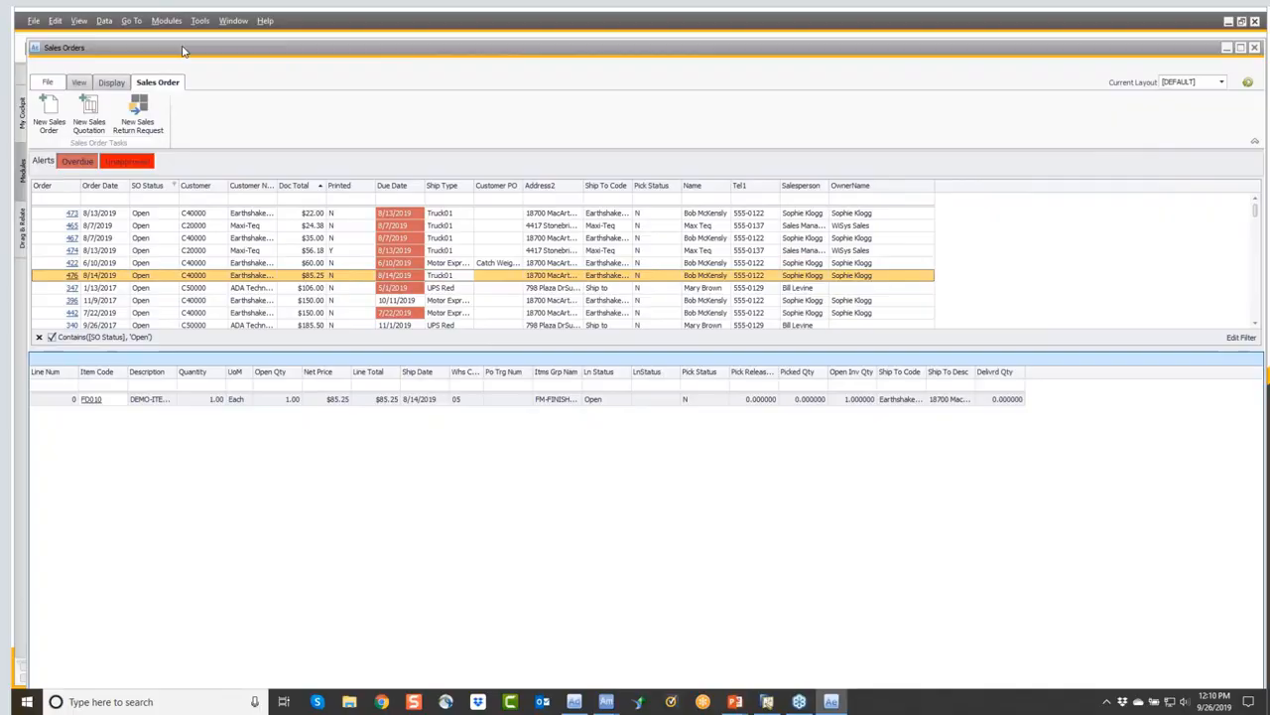
left_click(1255, 48)
Open the Agility Purchase Order Container Receipt view from the Purchasing - A/P module.
left_click(75, 157)
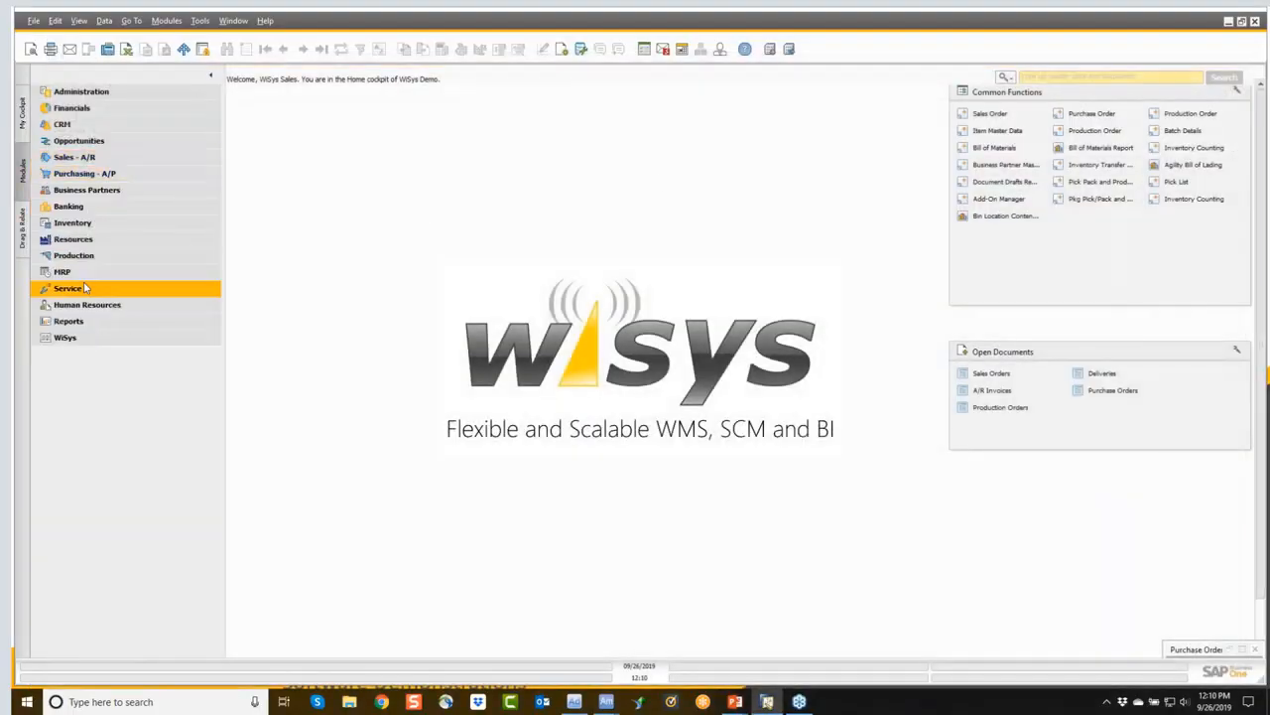
left_click(85, 173)
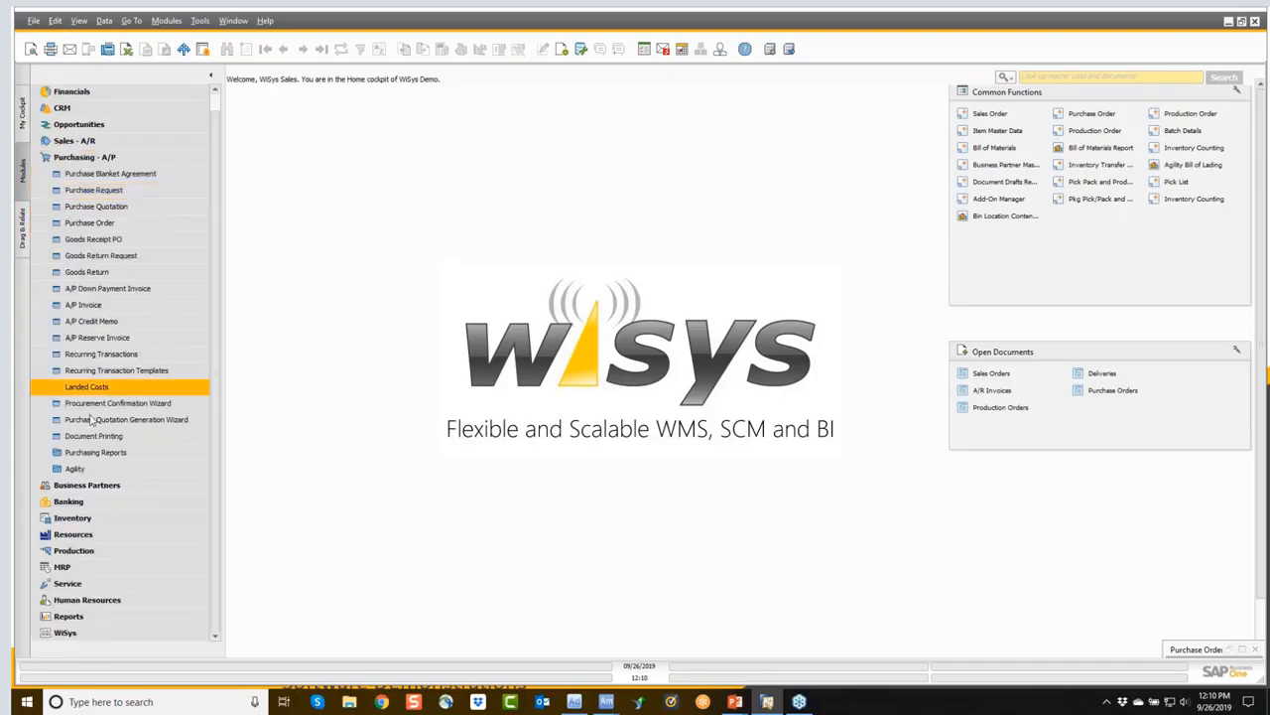
left_click(84, 470)
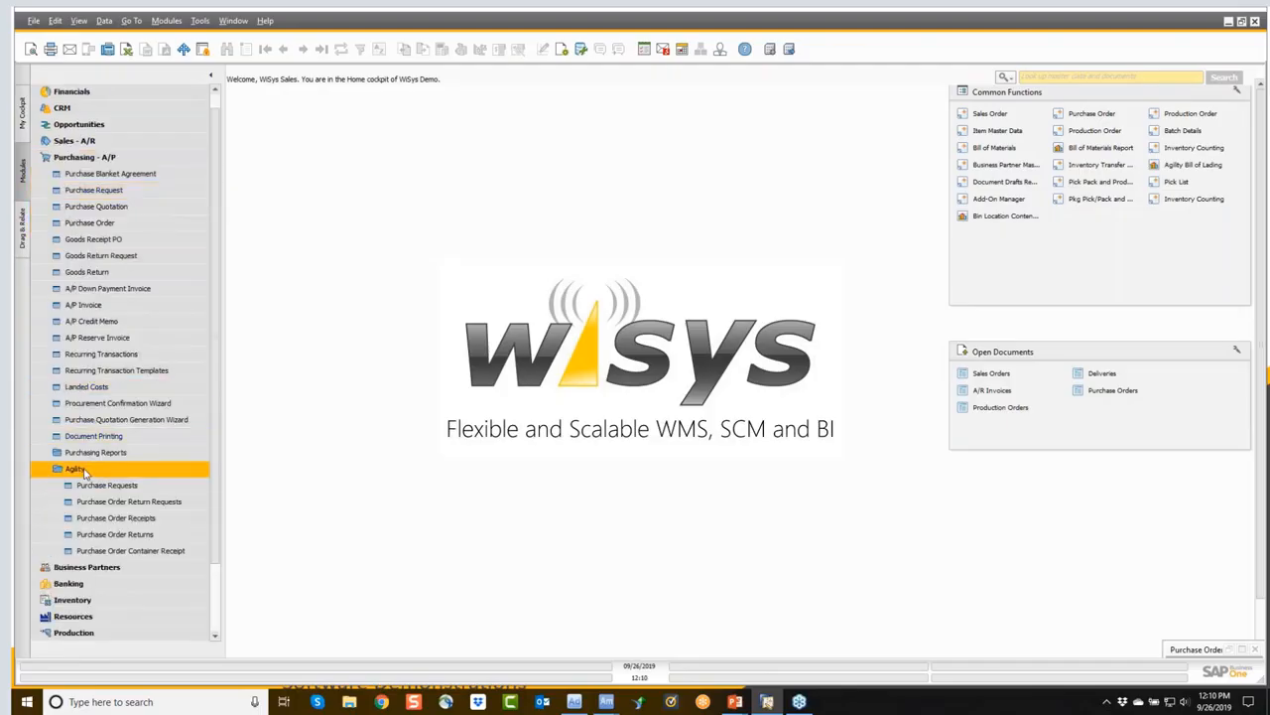
left_click(92, 551)
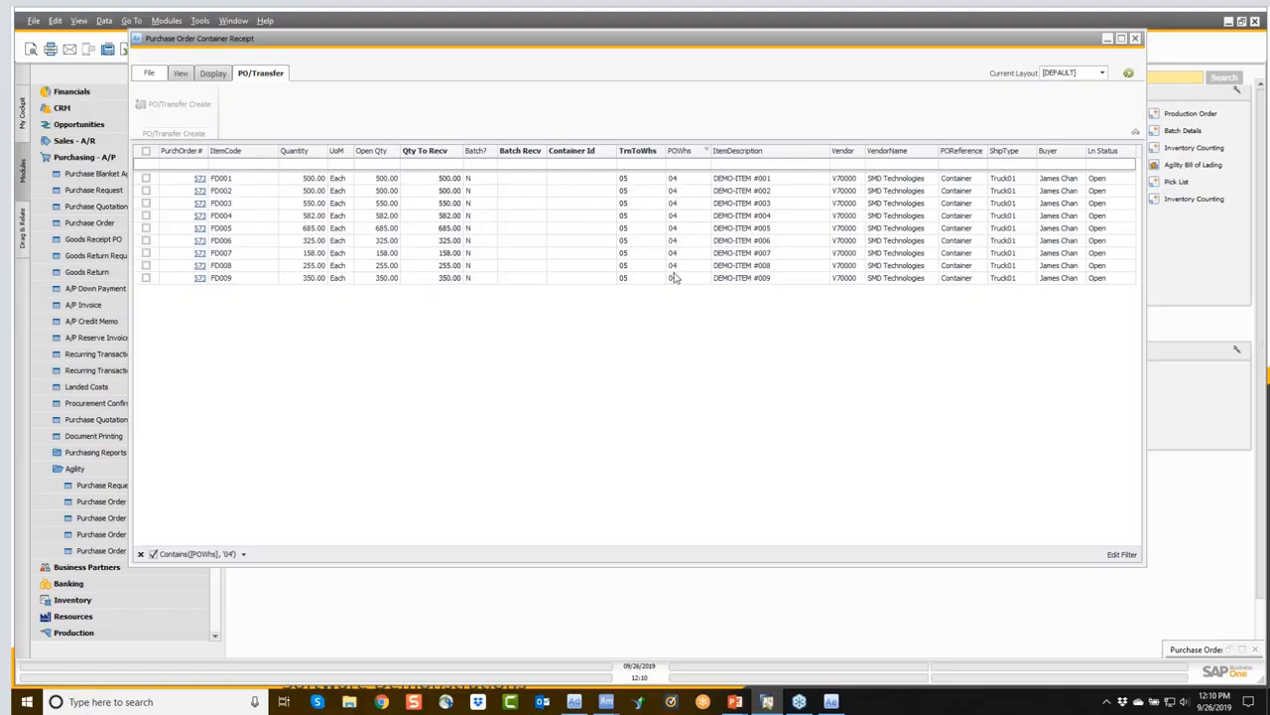
Select all the listed purchase order lines from warehouse 04 and run PO/Transfer Create on them.
left_click(147, 152)
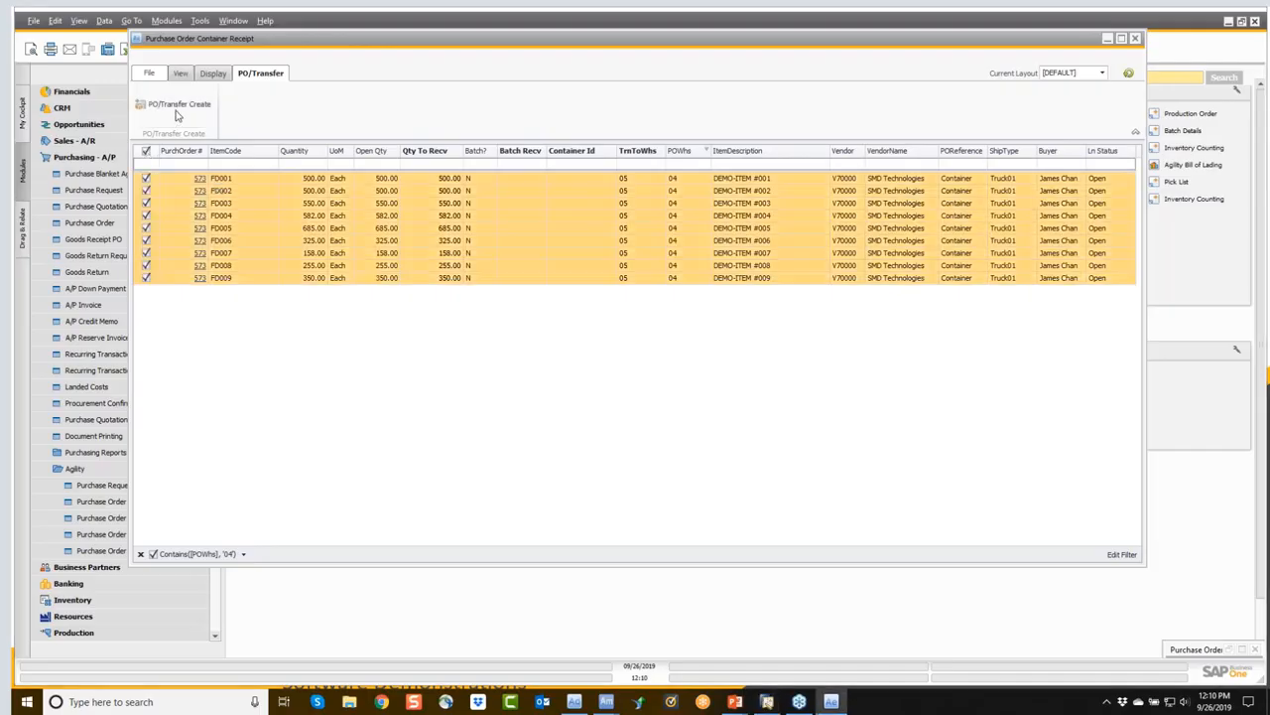
left_click(178, 109)
left_click(180, 116)
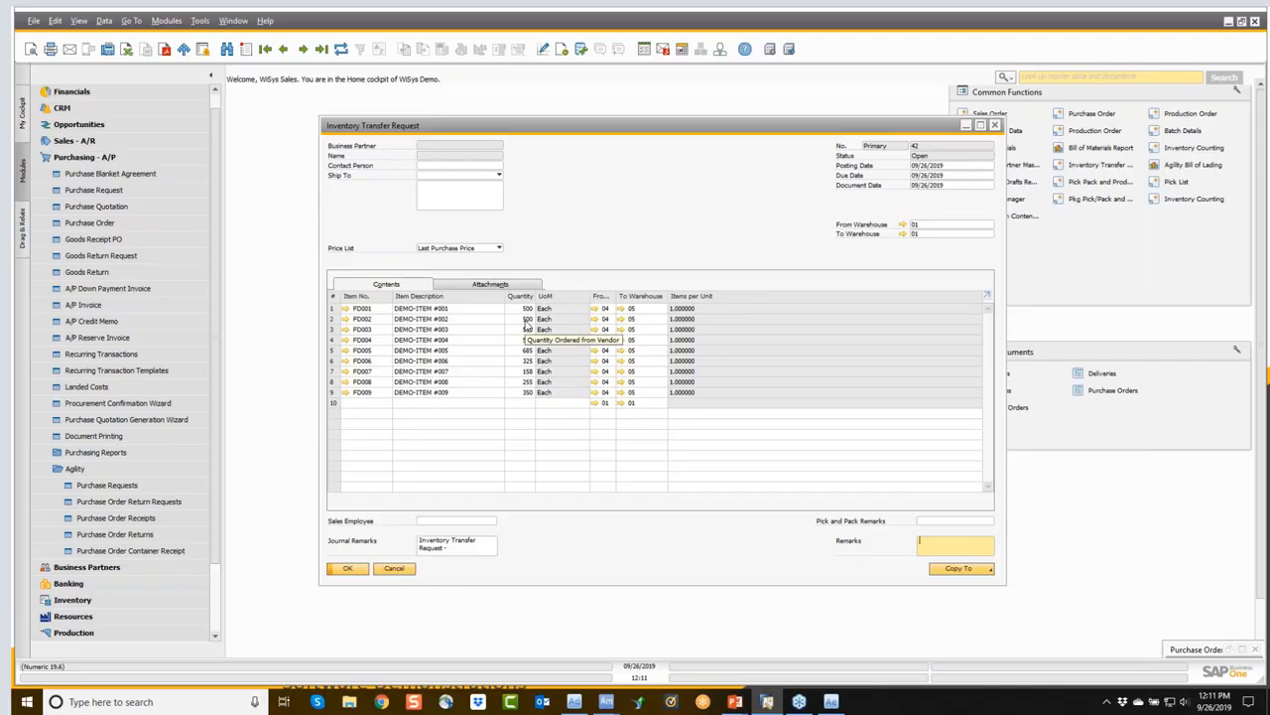
Close the Inventory Transfer Request and collapse the Purchasing - A/P module.
left_click(995, 126)
left_click(123, 157)
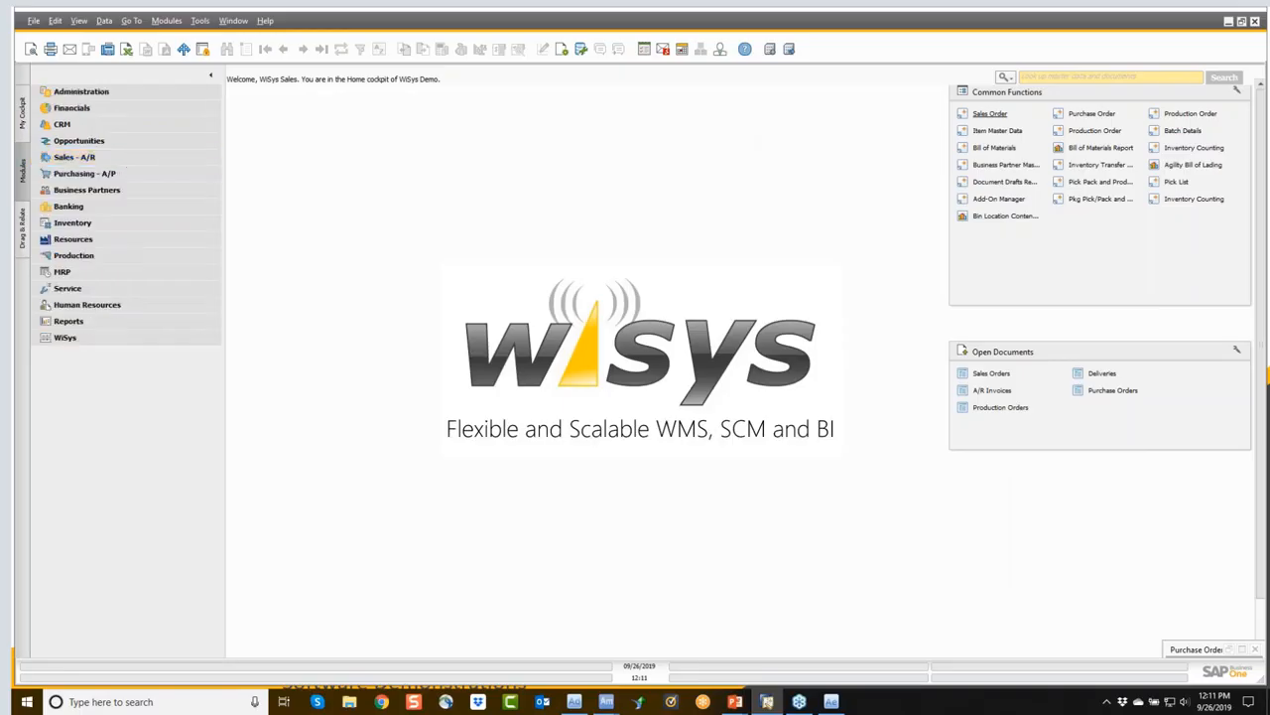
Switch to Agility Mobile and move the handheld device over the Common Functions area, clear of the WiSys logo.
left_click(606, 702)
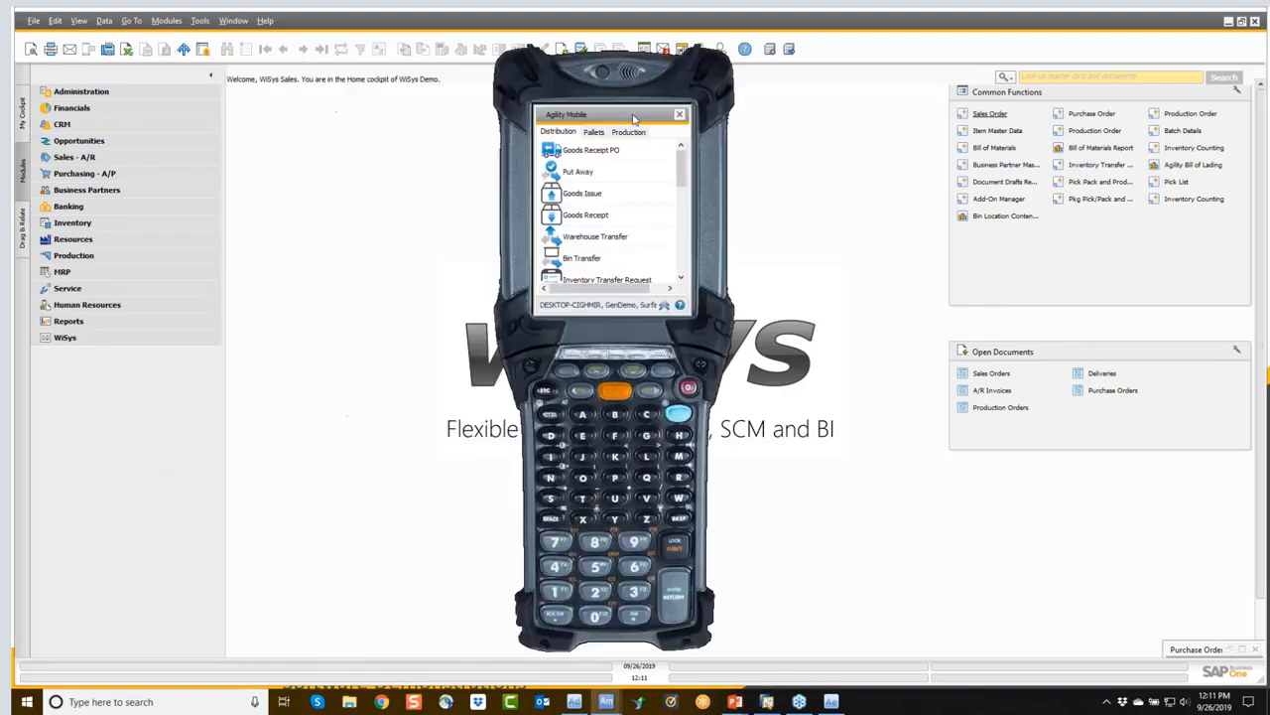
left_click_drag(620, 116, 706, 113)
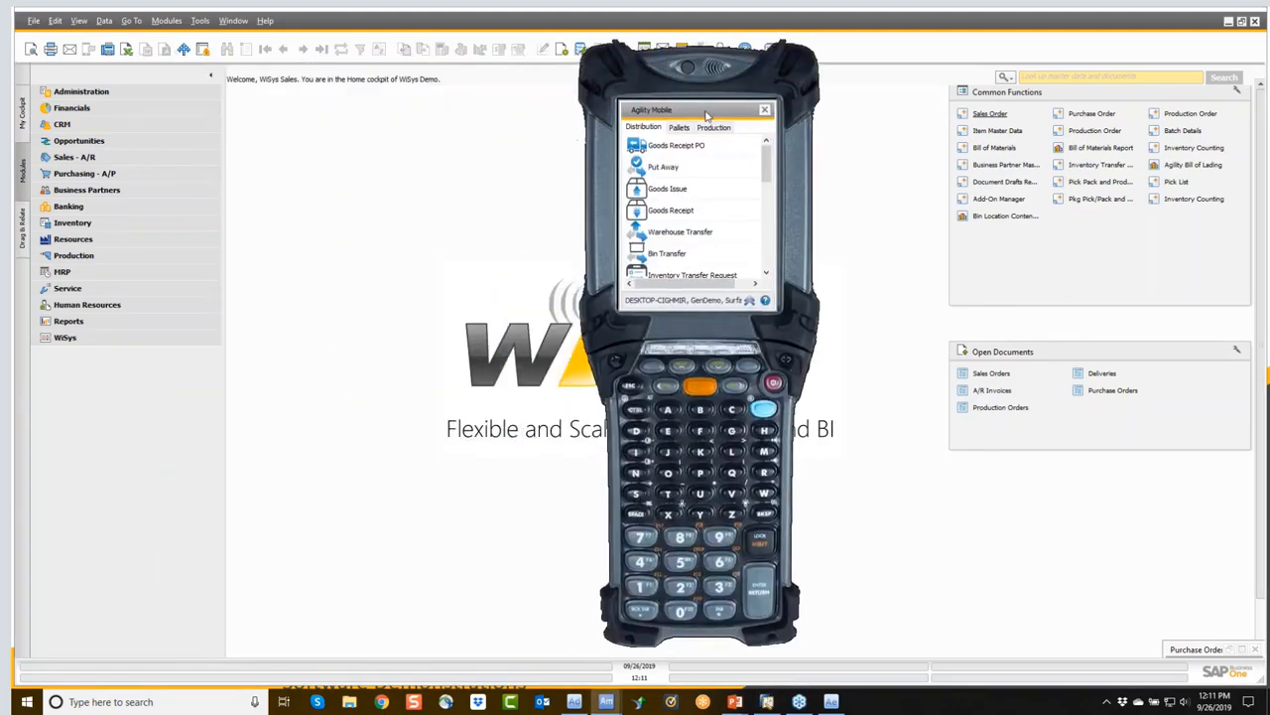
left_click_drag(705, 116, 965, 106)
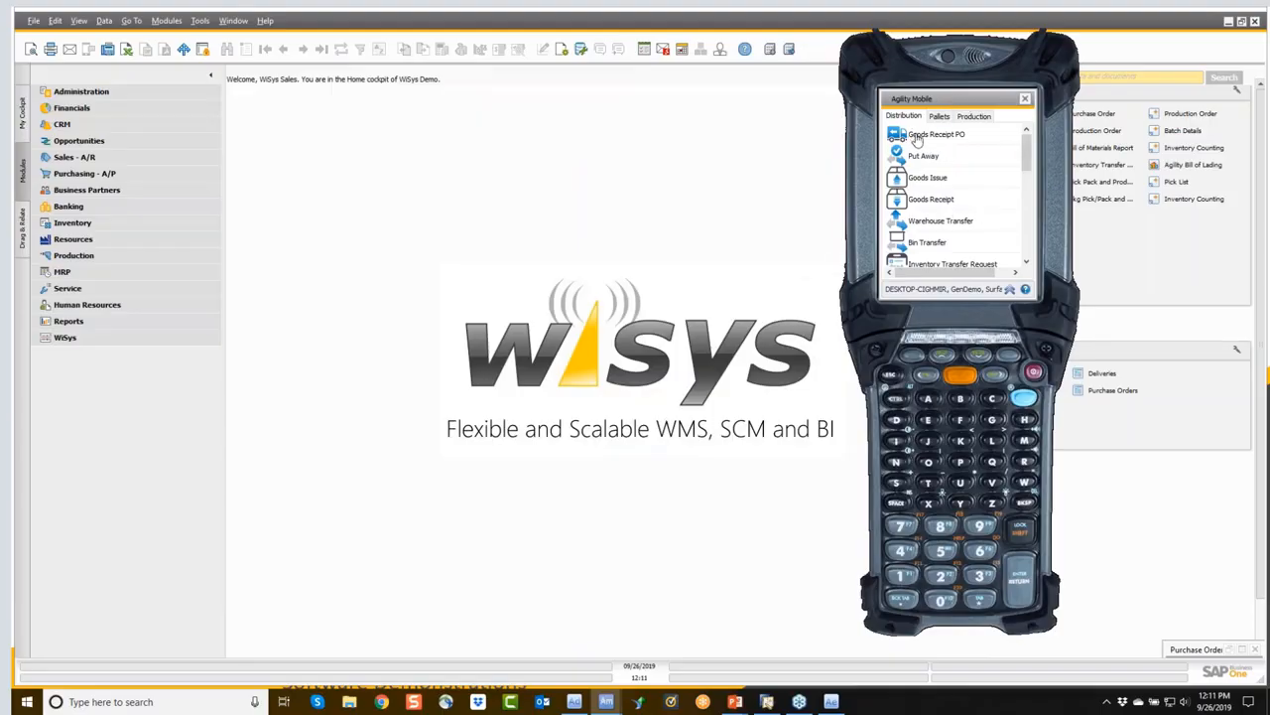
Restore the minimized Purchase Order window and switch back to Agility Mobile in front of it.
left_click(1230, 649)
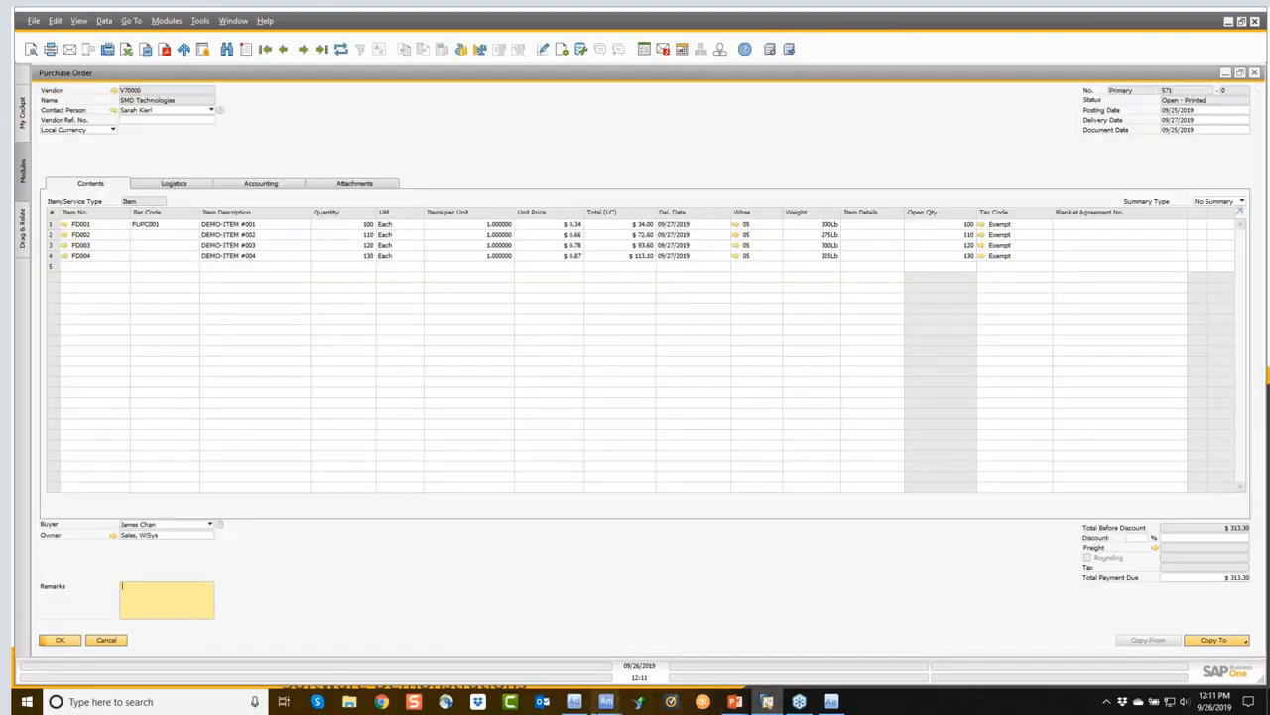
mouse_move(606, 701)
left_click(608, 635)
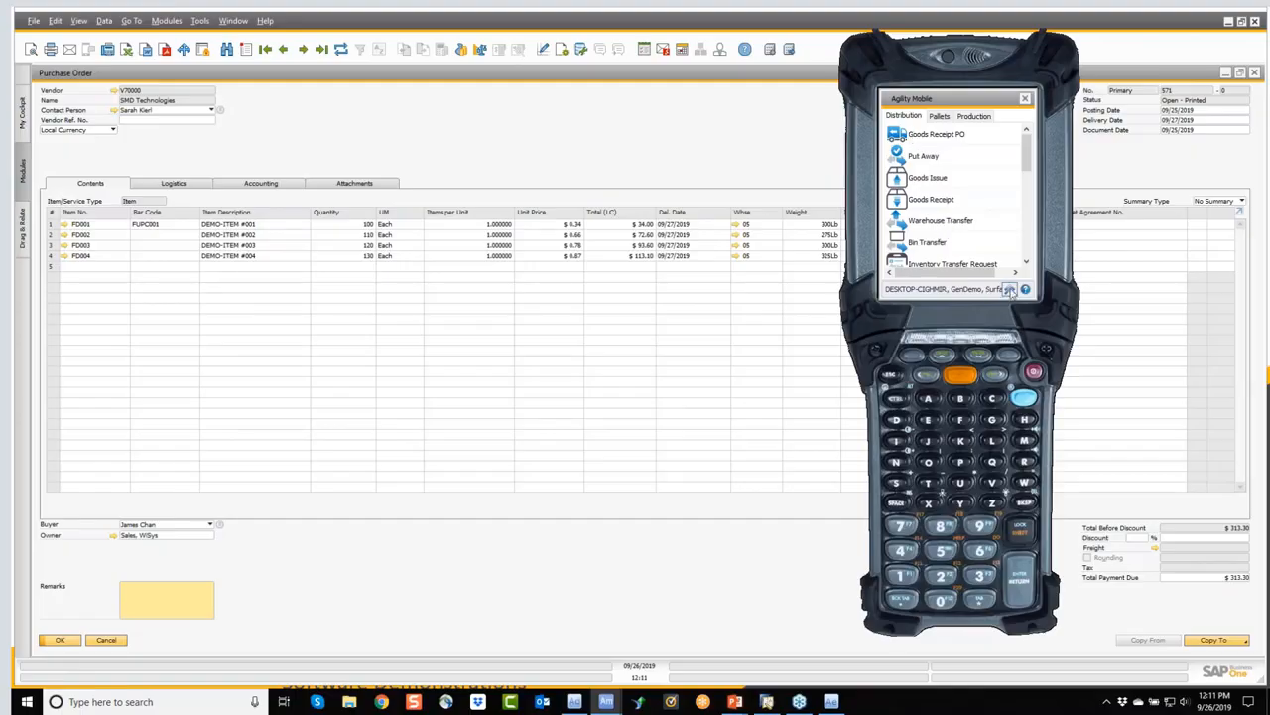
Review the handheld's Device Setup options for device bins, put away warehouses, menu style and language, and leave without saving.
left_click(1010, 288)
left_click(1007, 268)
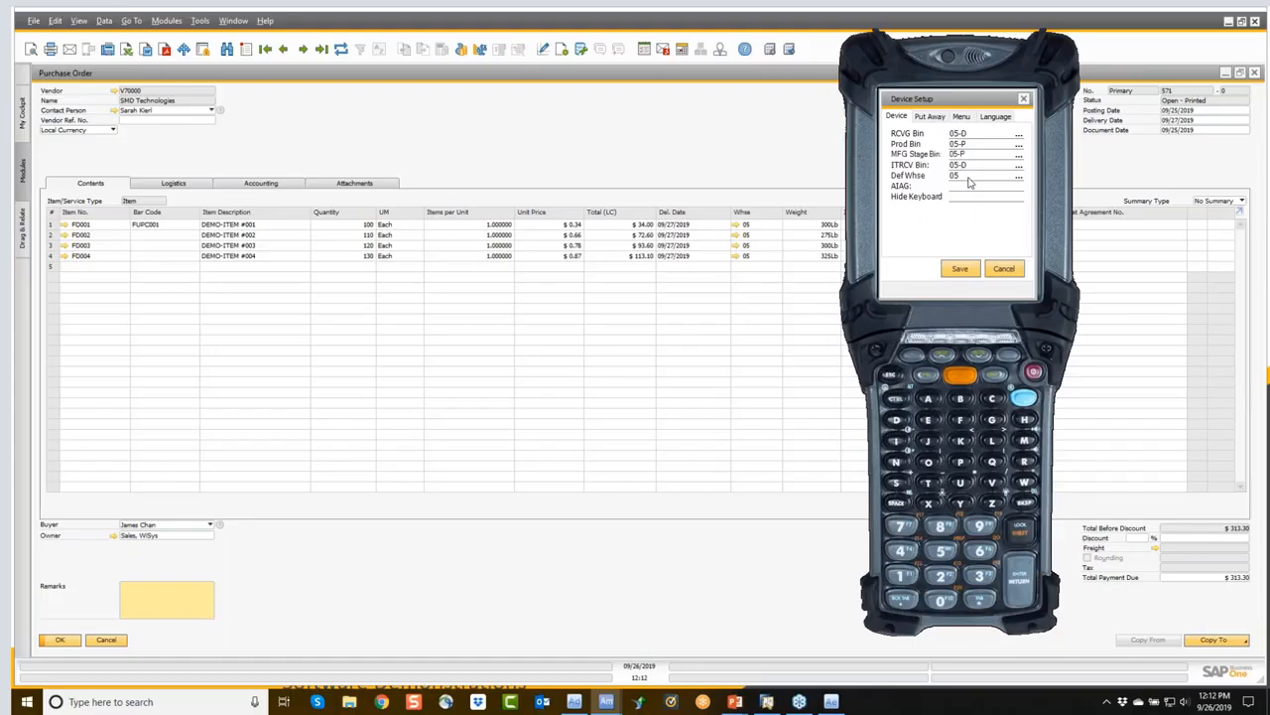
left_click(932, 118)
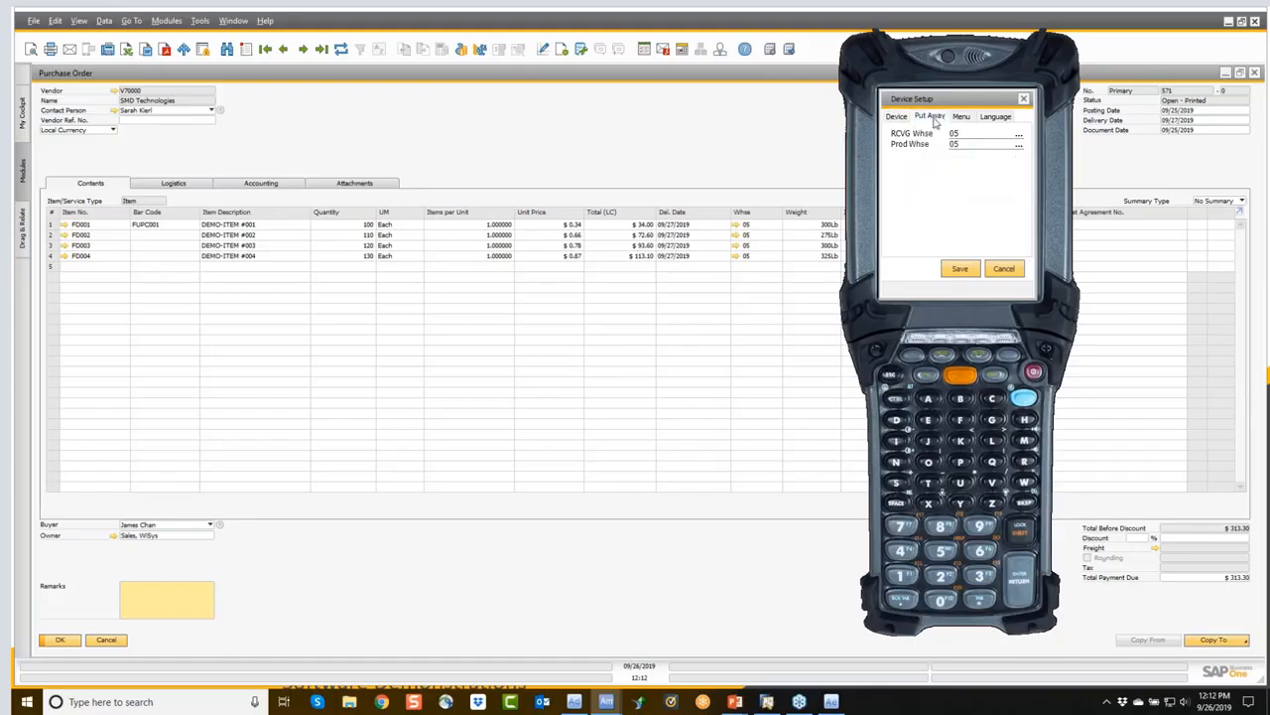
left_click(960, 119)
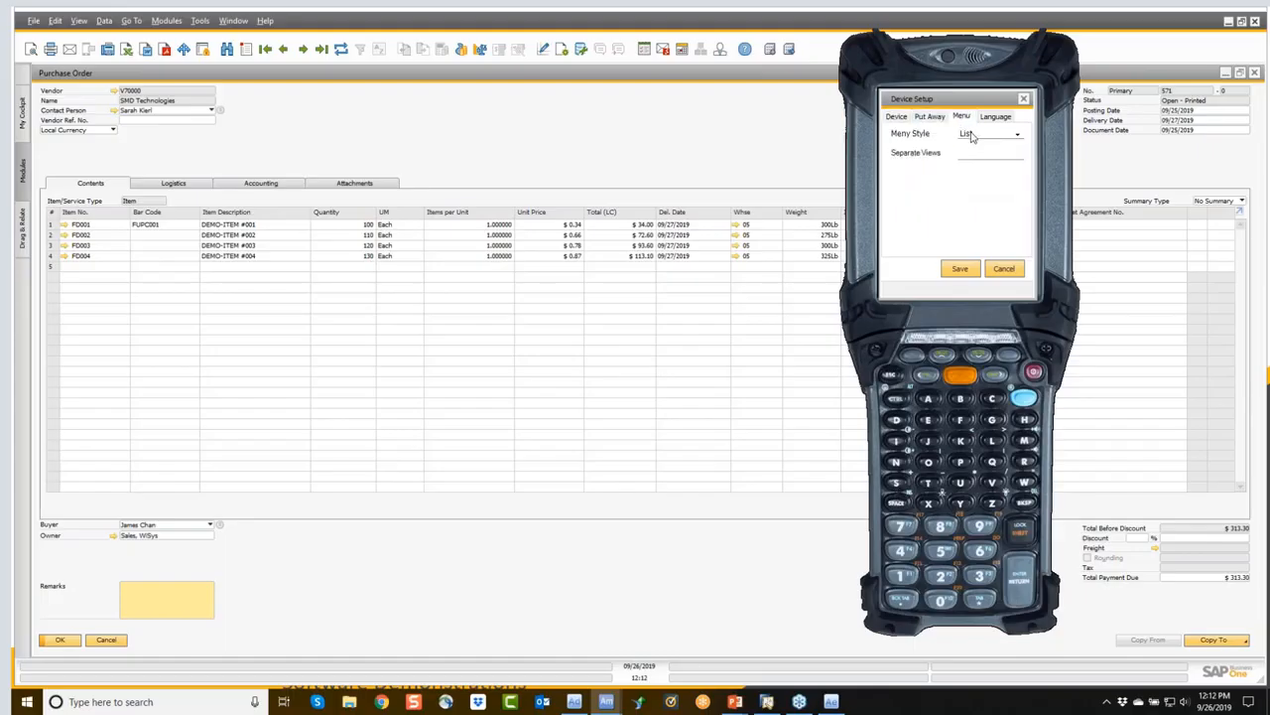
left_click(973, 136)
left_click(973, 136)
left_click(990, 117)
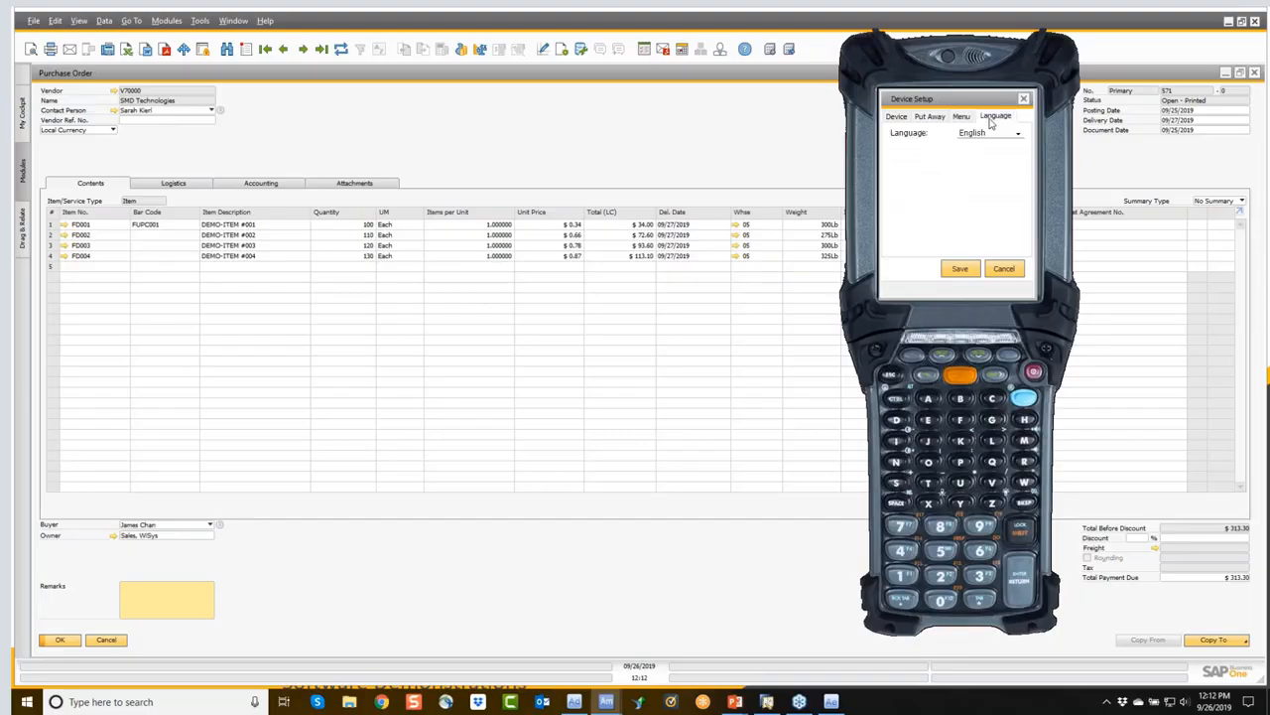
left_click(989, 139)
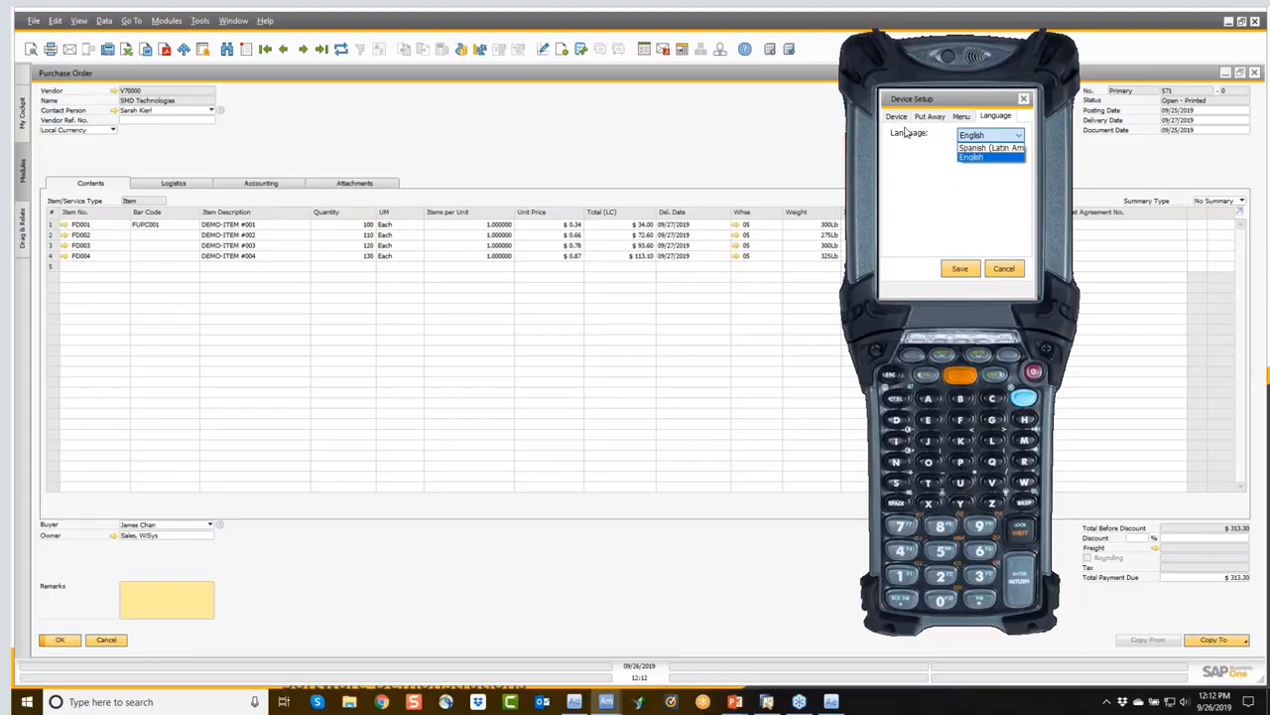
left_click(905, 127)
left_click(1008, 271)
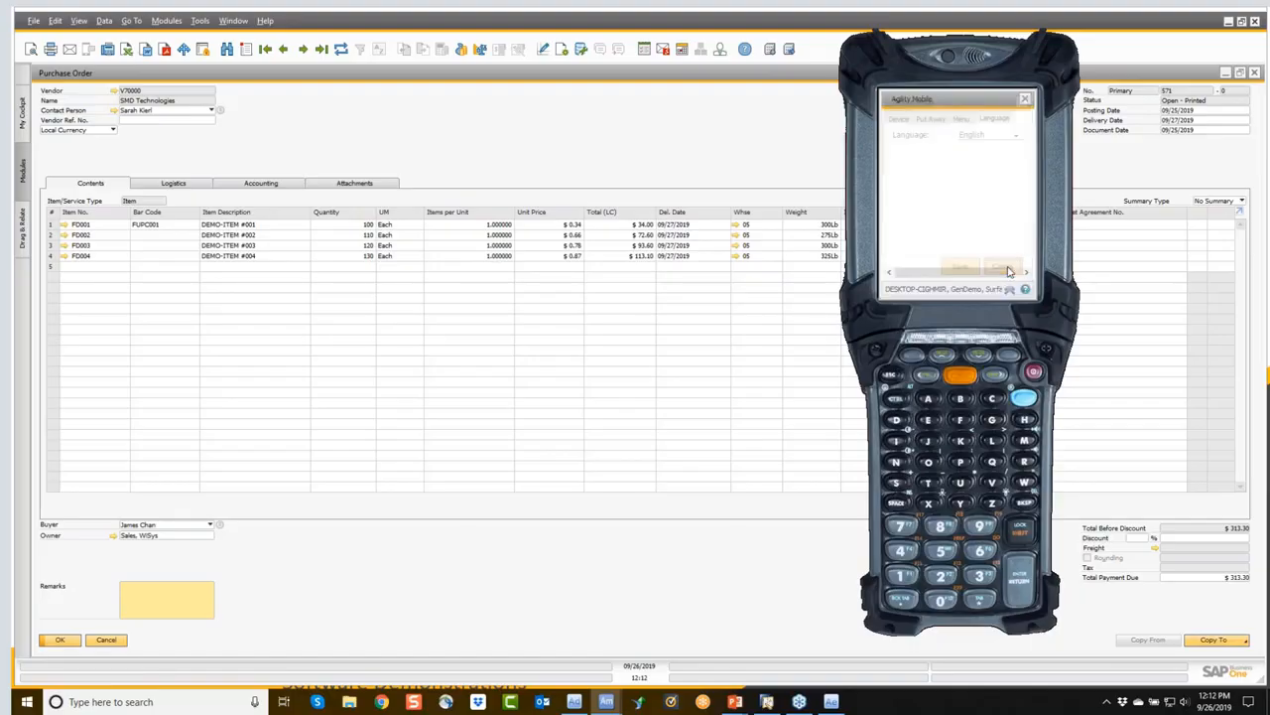
Review the printers selectable for the ProductionFG label in Production Receipt, and return to the production menu without choosing one.
left_click(971, 117)
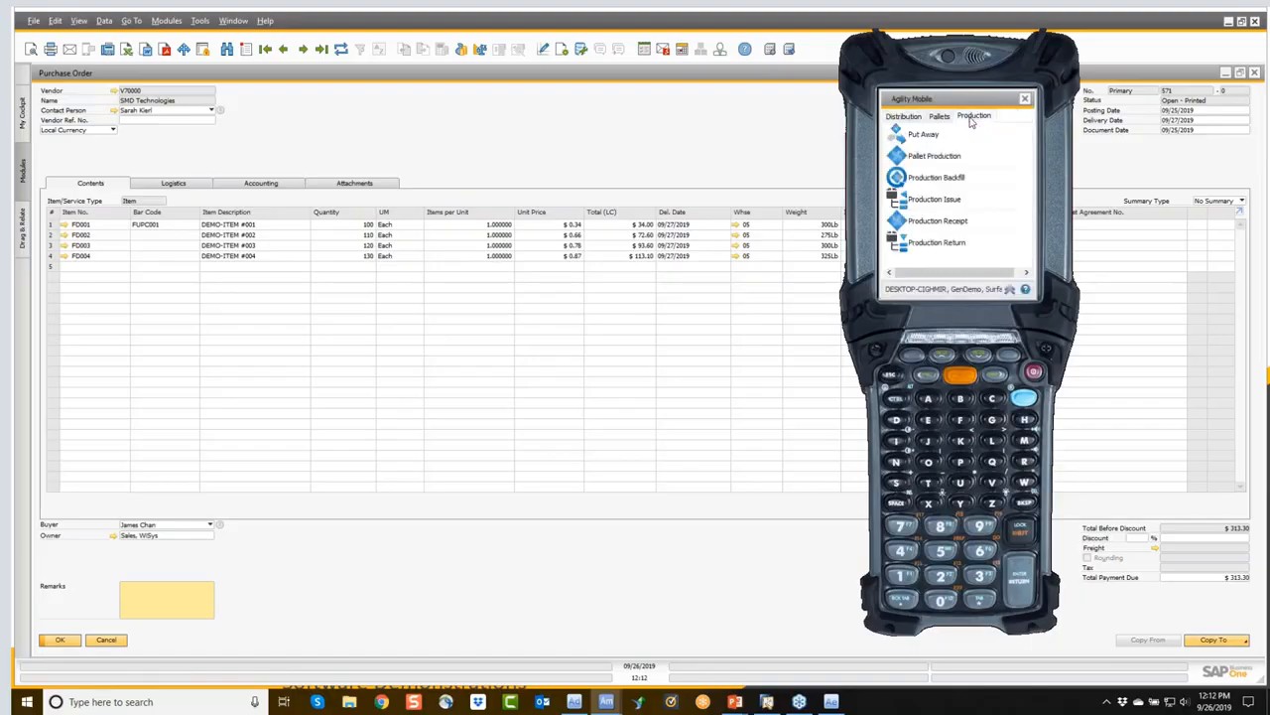
left_click(931, 225)
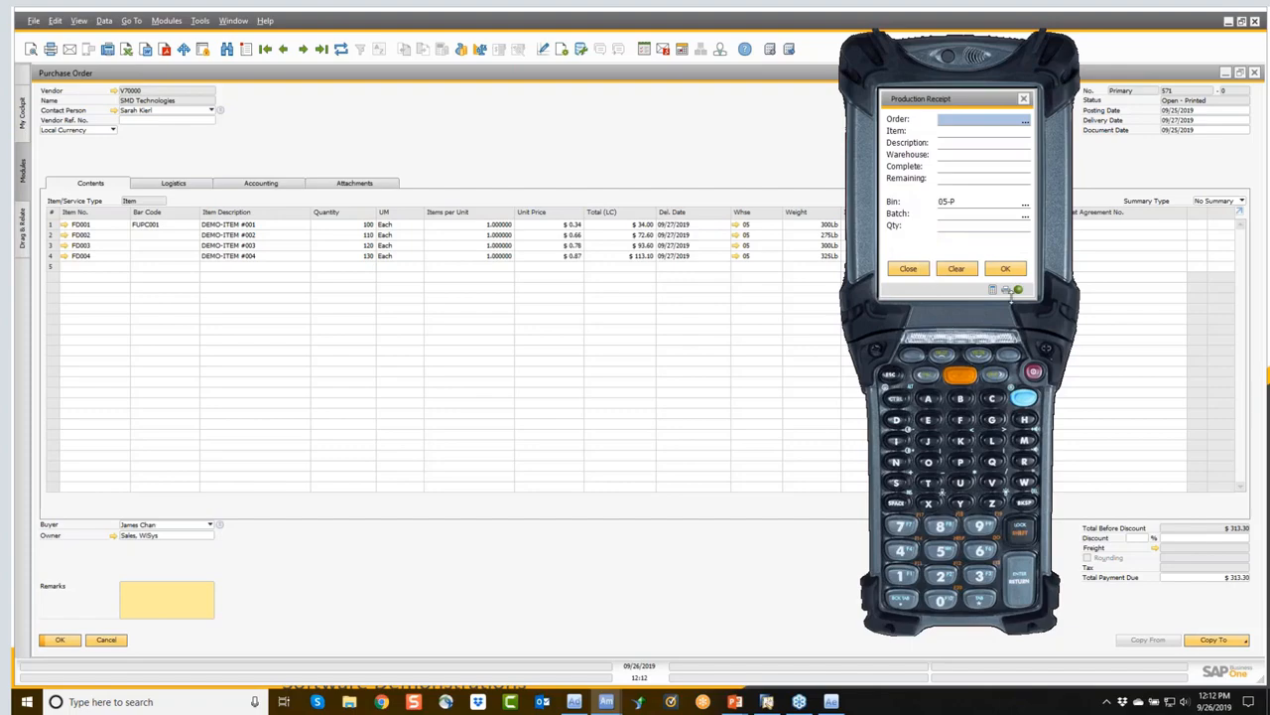
left_click(1006, 290)
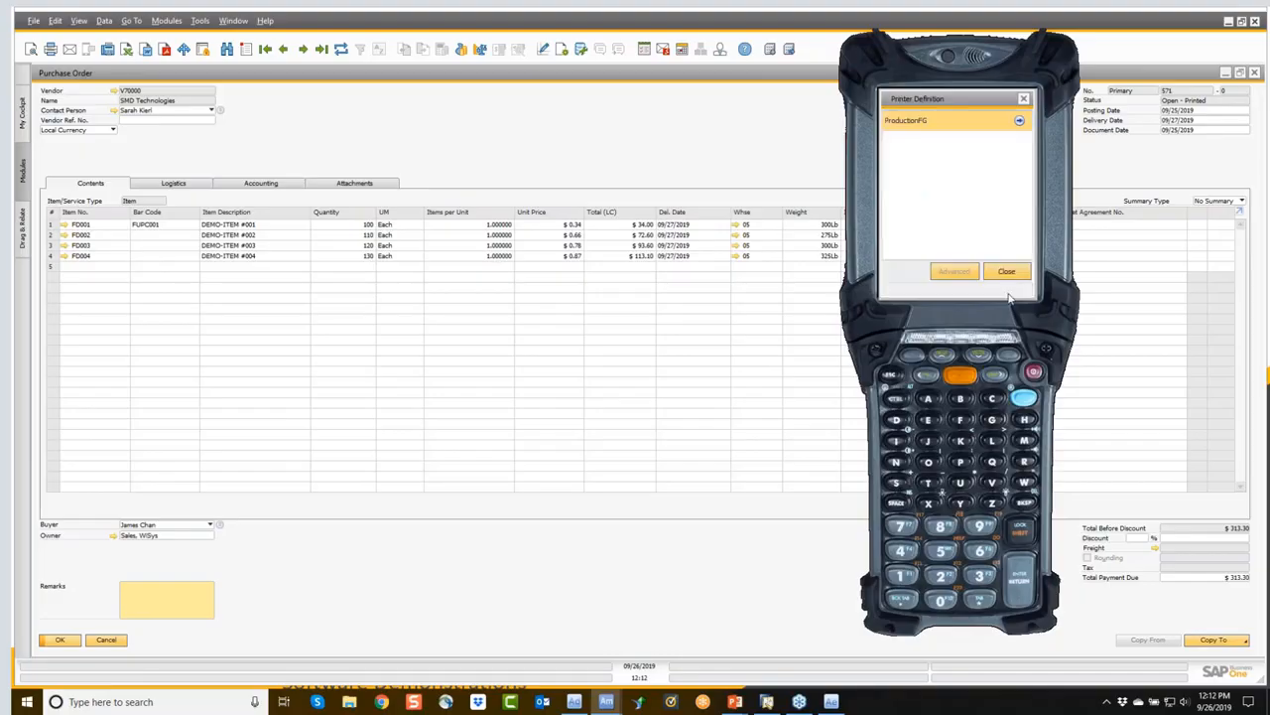
left_click(1018, 124)
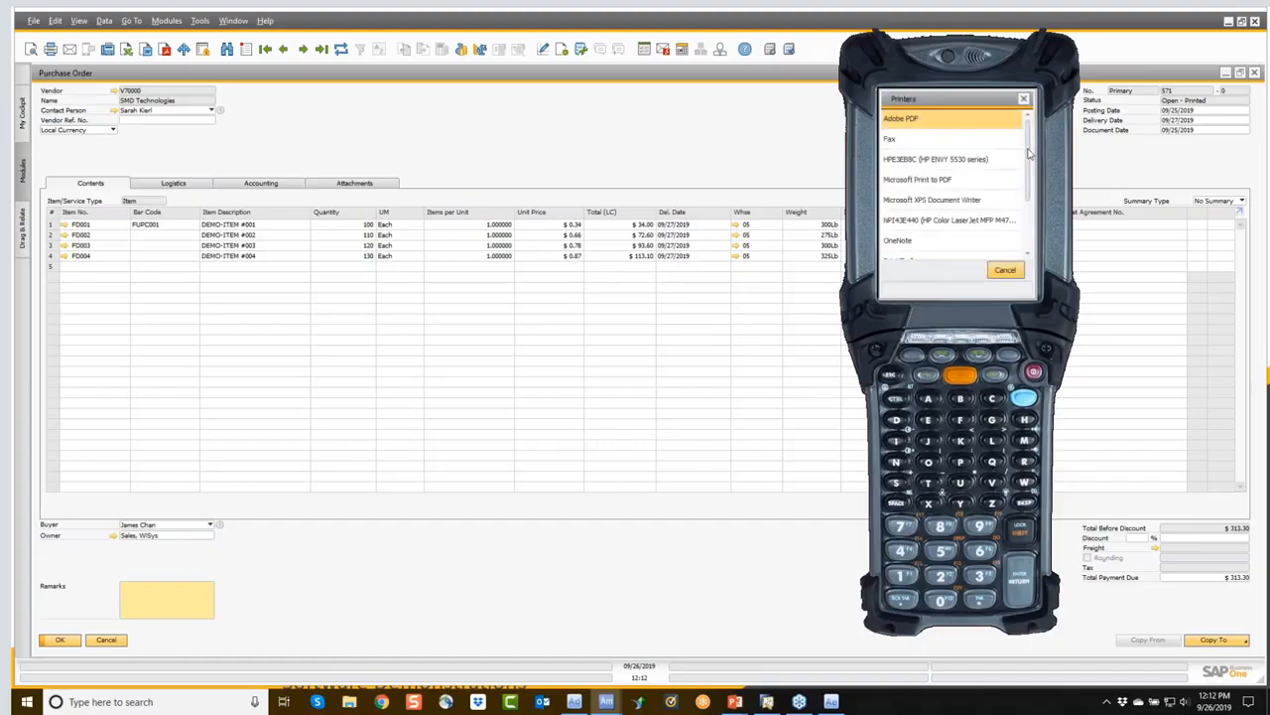
left_click_drag(1031, 154, 1030, 219)
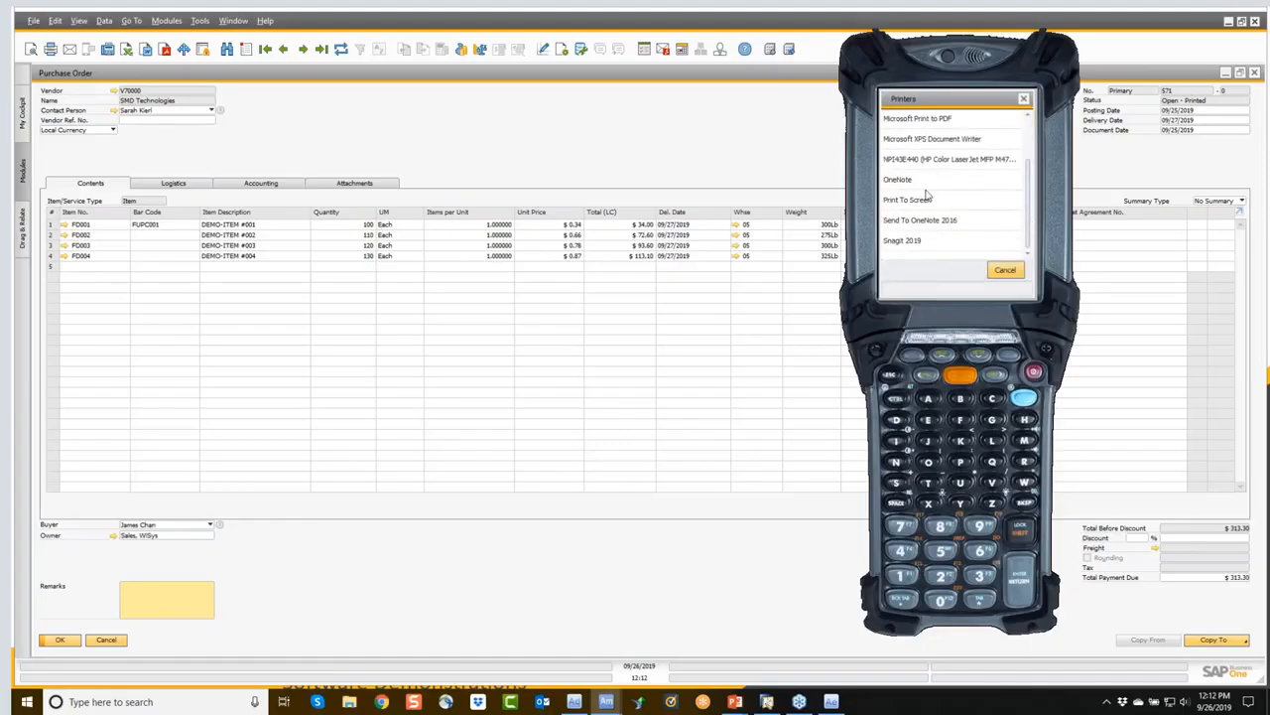
left_click(1003, 273)
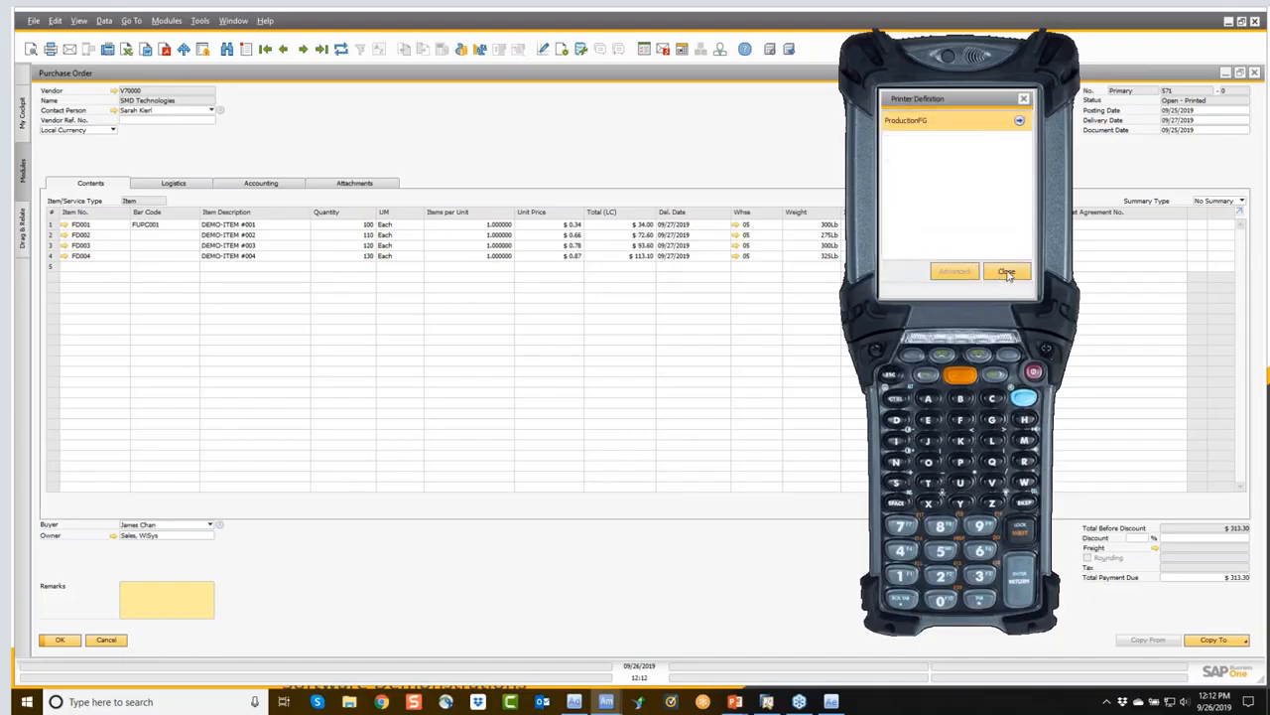
left_click(1006, 272)
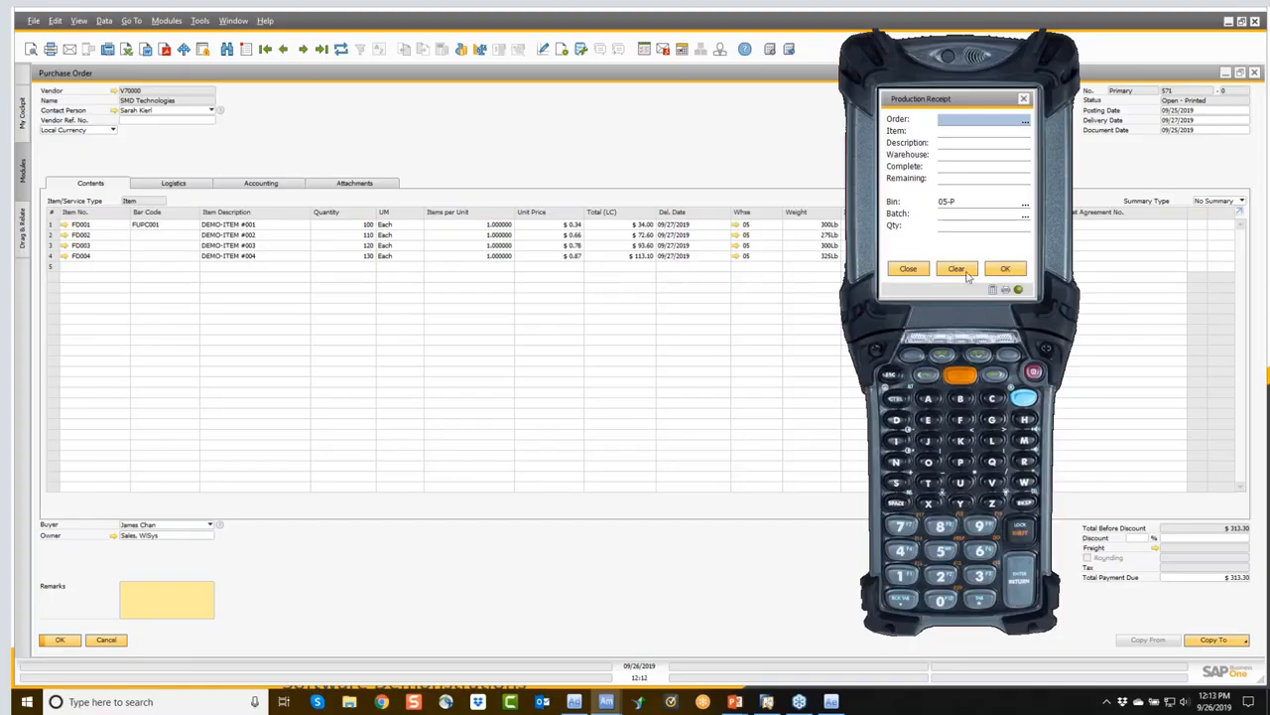
left_click(911, 270)
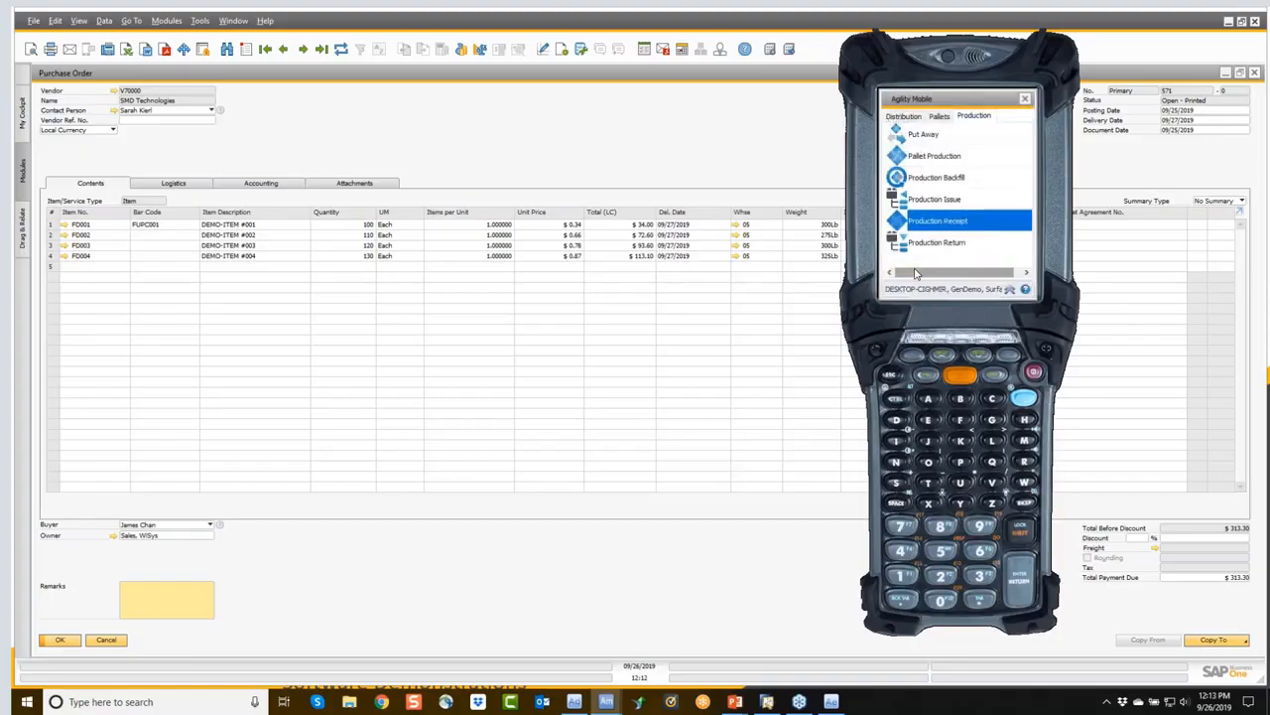
Start a Goods Receipt PO from the distribution functions and load the SMD Technologies purchase order by its number.
left_click(911, 117)
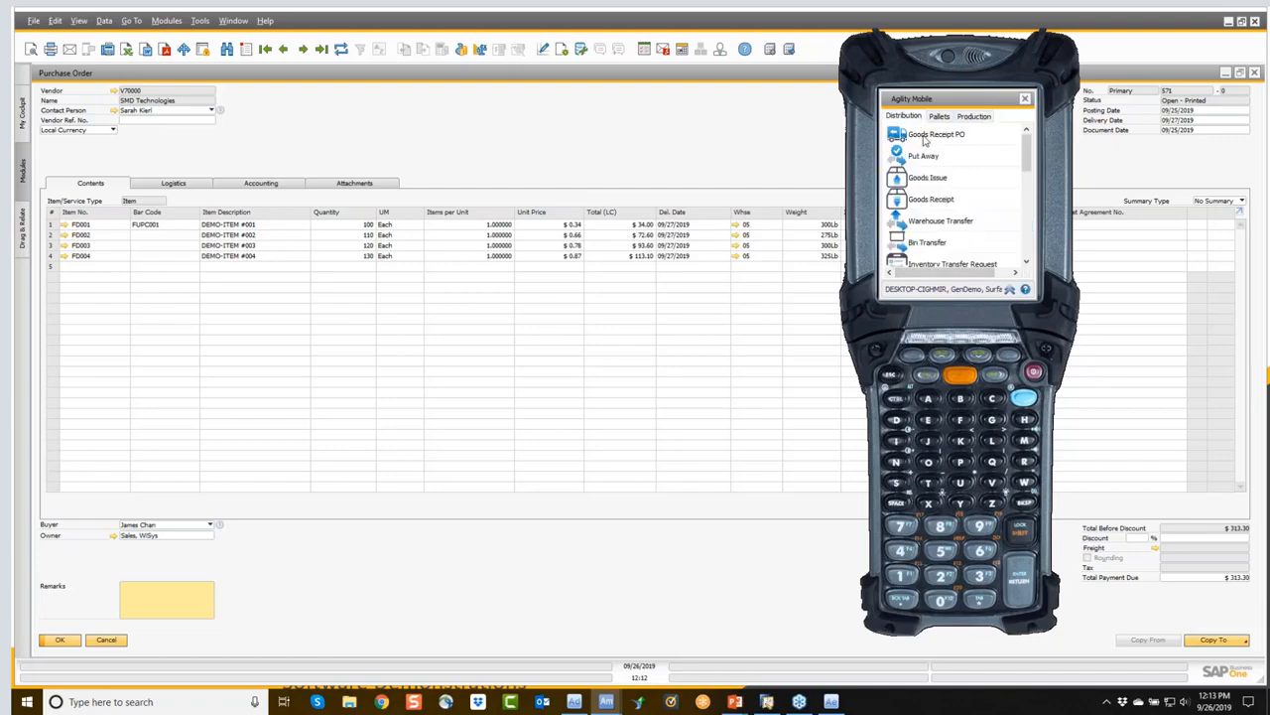
mouse_move(1022, 157)
left_mouse_down()
mouse_move(1028, 256)
mouse_move(1028, 141)
left_mouse_up()
double_click(938, 134)
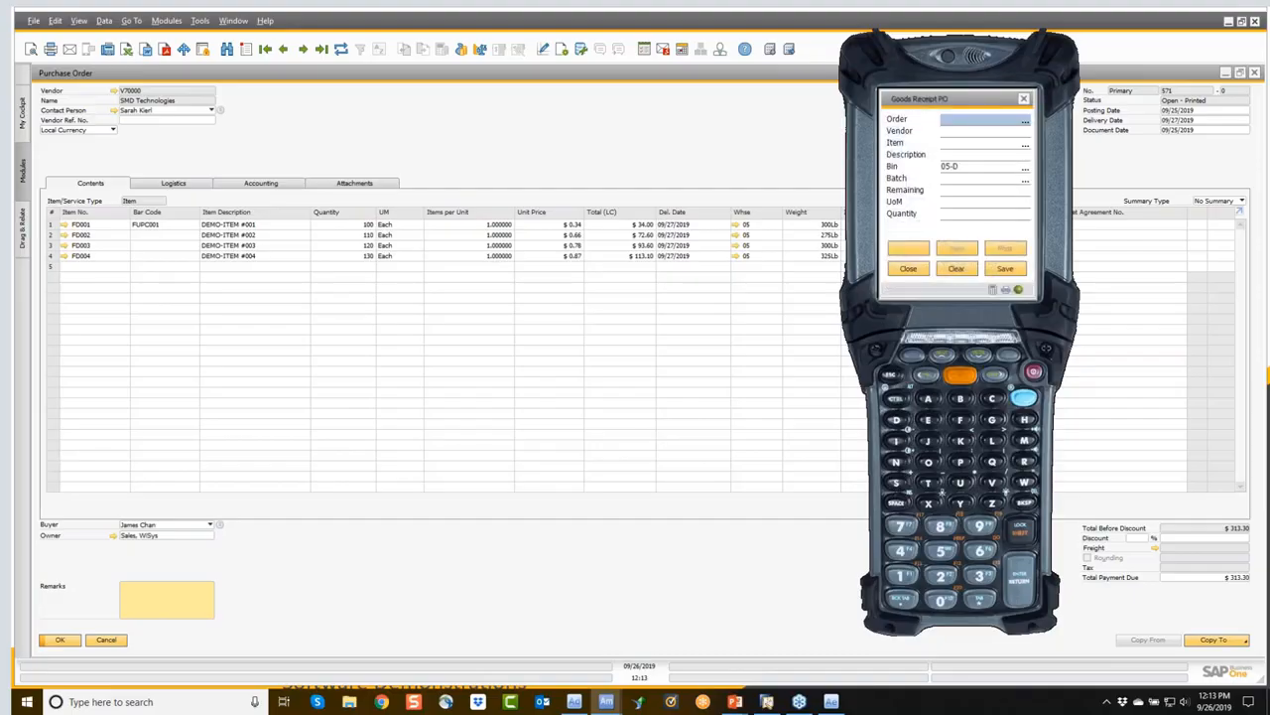
type("571")
key("Return")
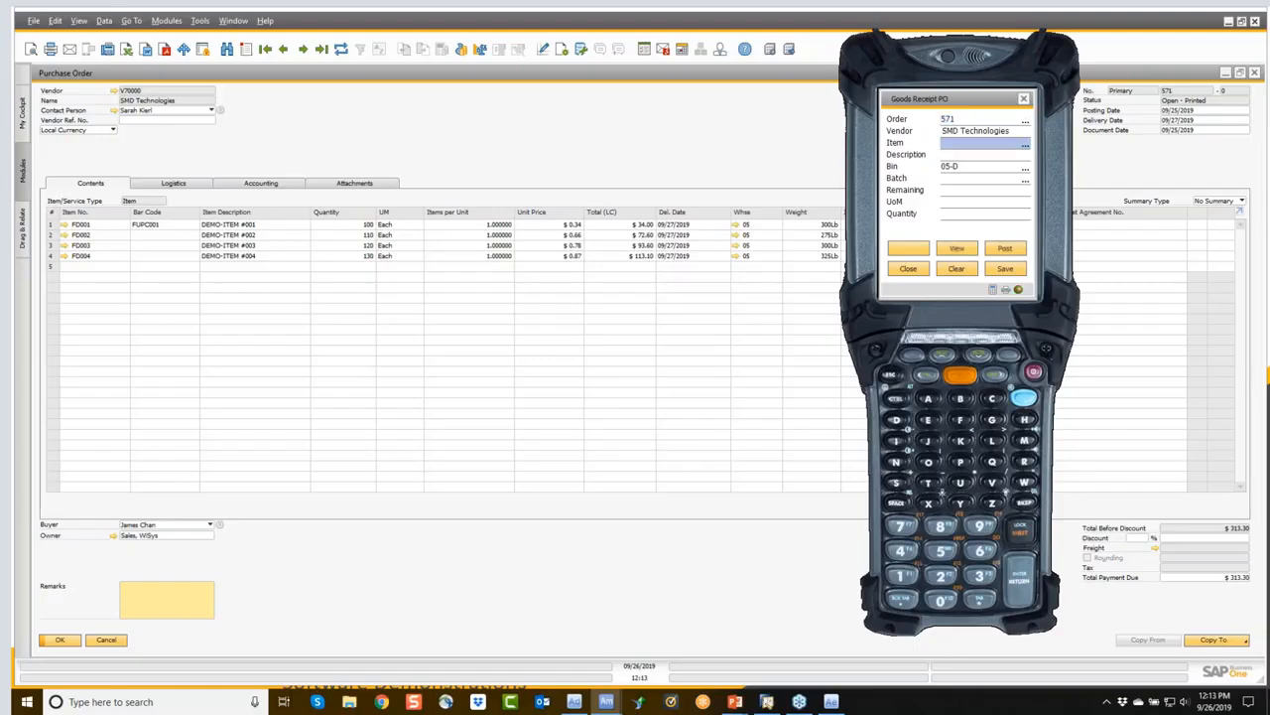
Record the receipt of 100 of item FD001 and 110 of item FD002 into bin 05-D.
type("FD001")
key("Return")
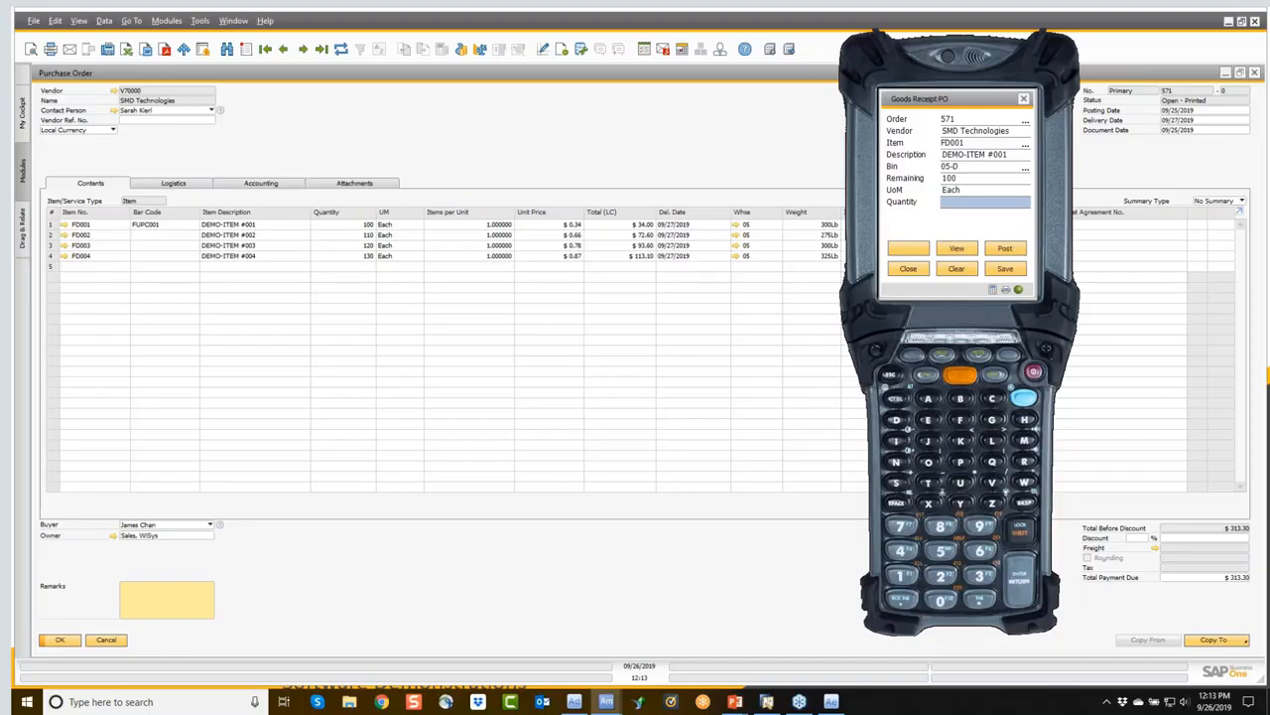
type("100")
key("Return")
type("FD002")
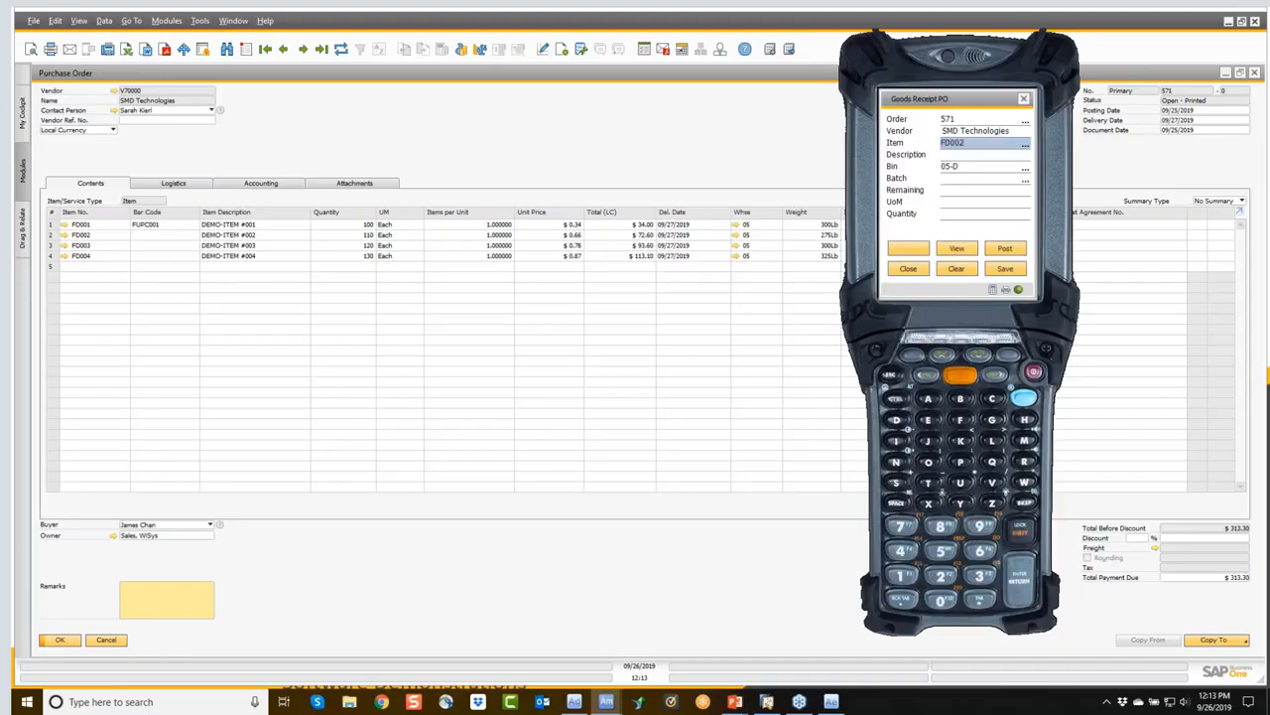
key("Return")
type("110")
key("Return")
Record the receipt of 120 of item FD003 and 130 of item FD004 into bin 05-D.
type("FD003")
key("Return")
type("120")
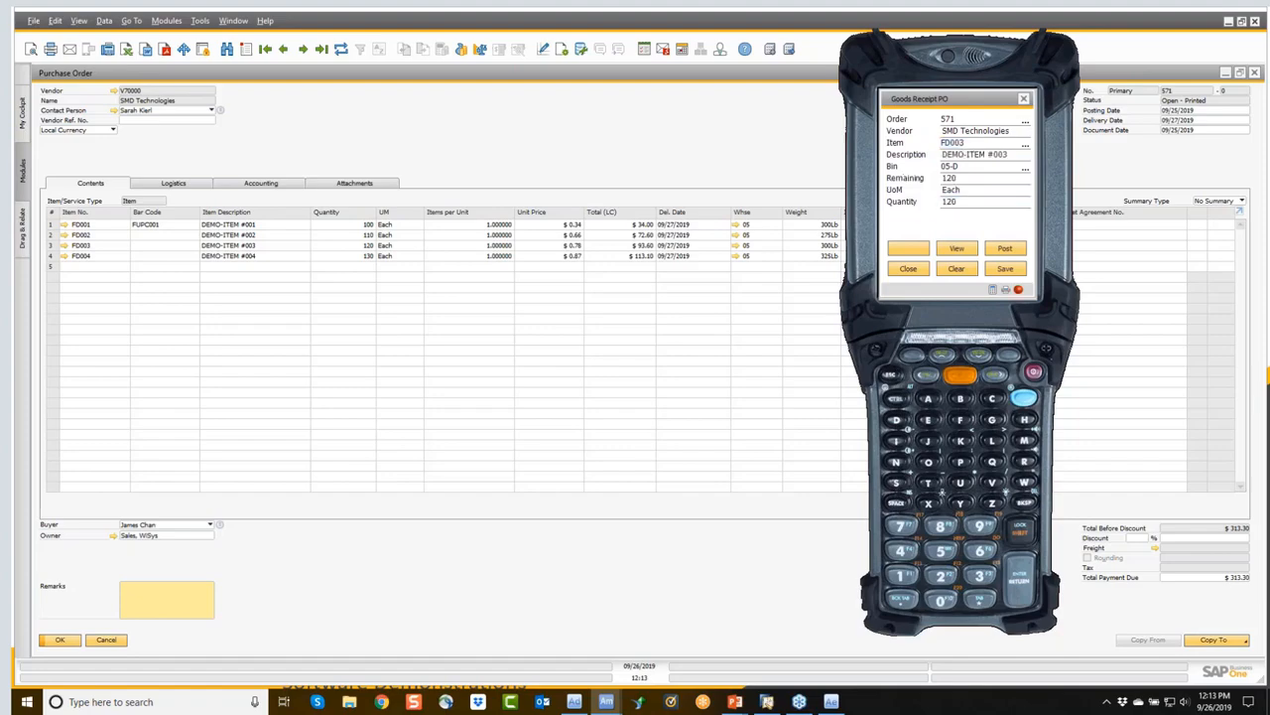
key("Return")
type("FD004")
key("Return")
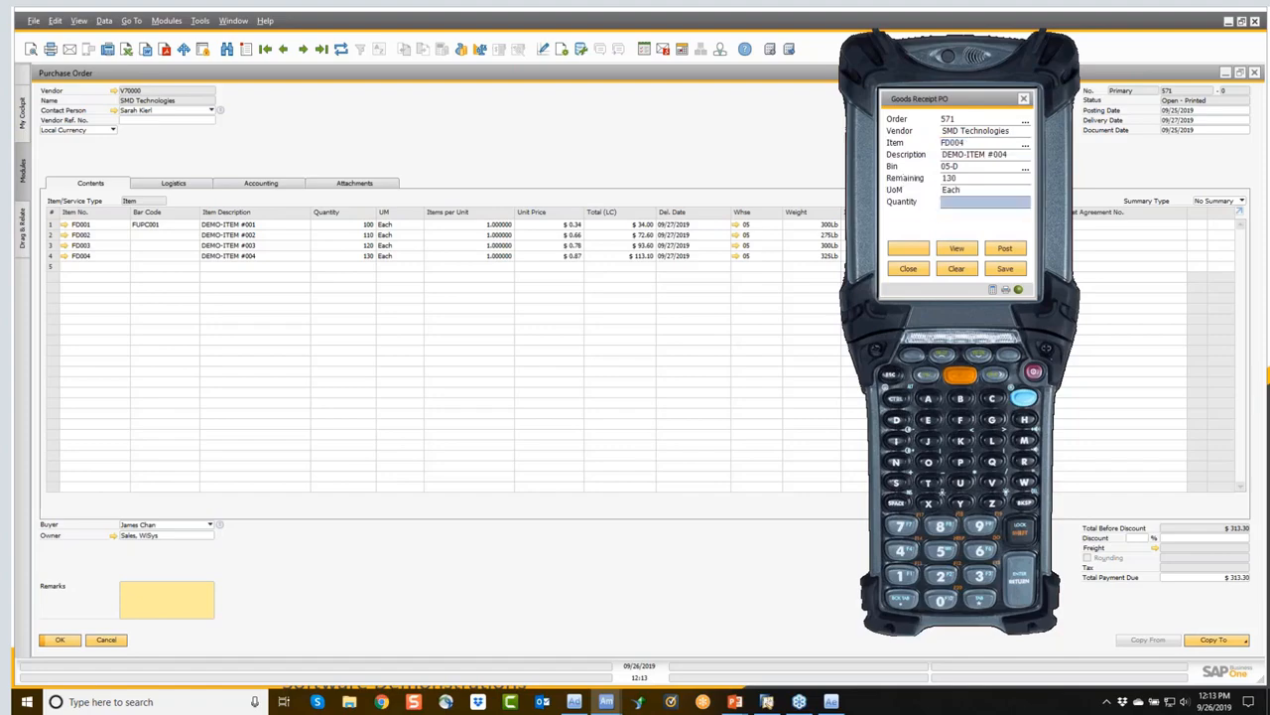
type("130")
key("Return")
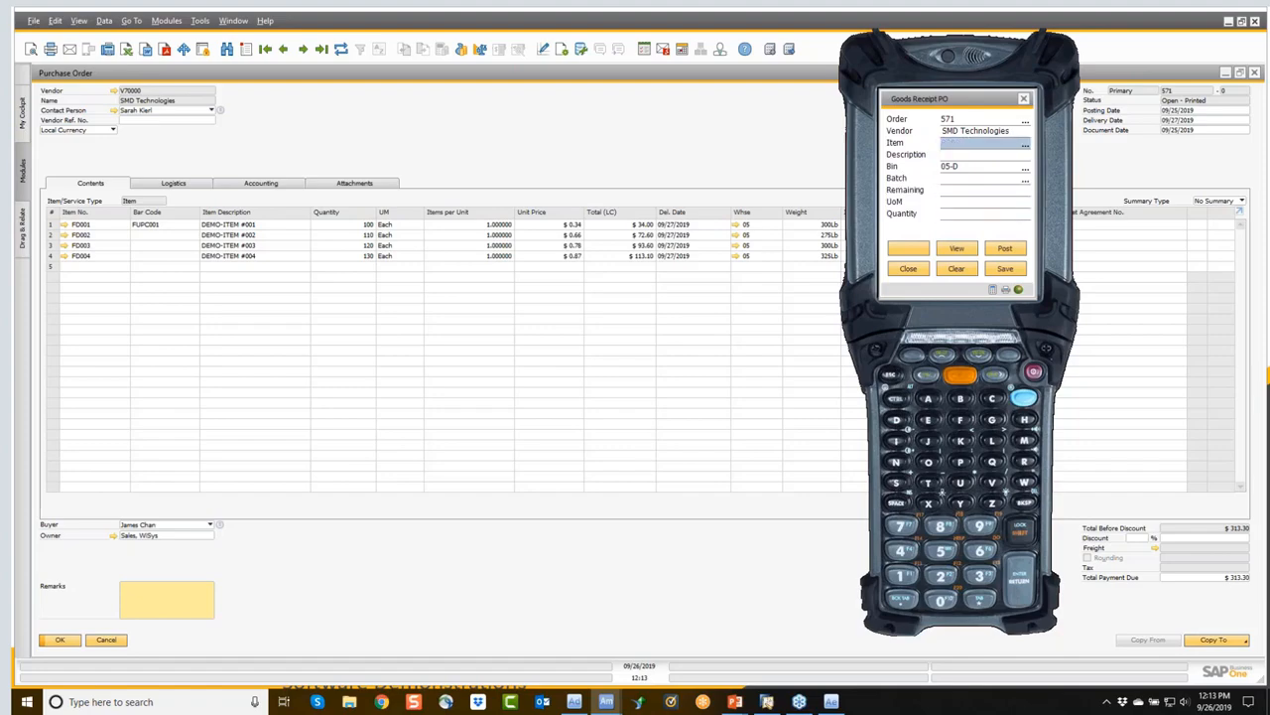
Post the goods receipt on the handheld and refresh the purchase order in SAP Business One.
left_click(999, 253)
left_click(491, 126)
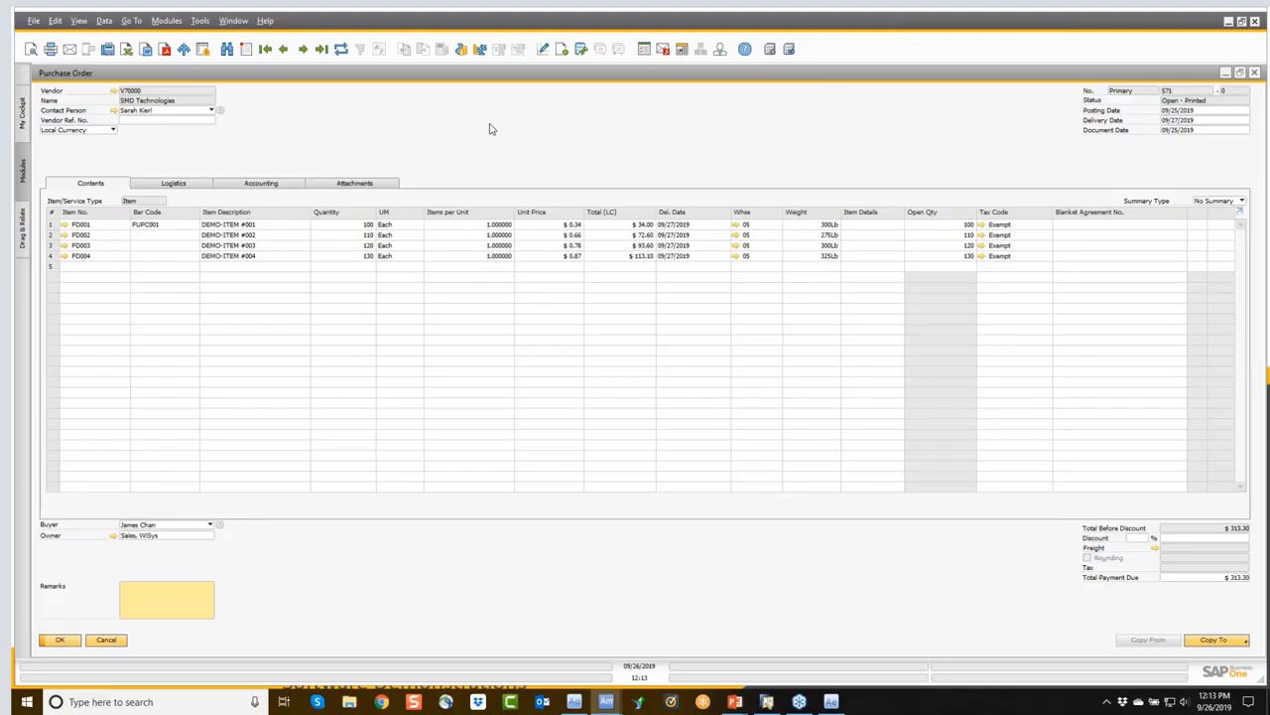
left_click(340, 49)
View the purchase order's Relationship Map and close it.
right_click(341, 122)
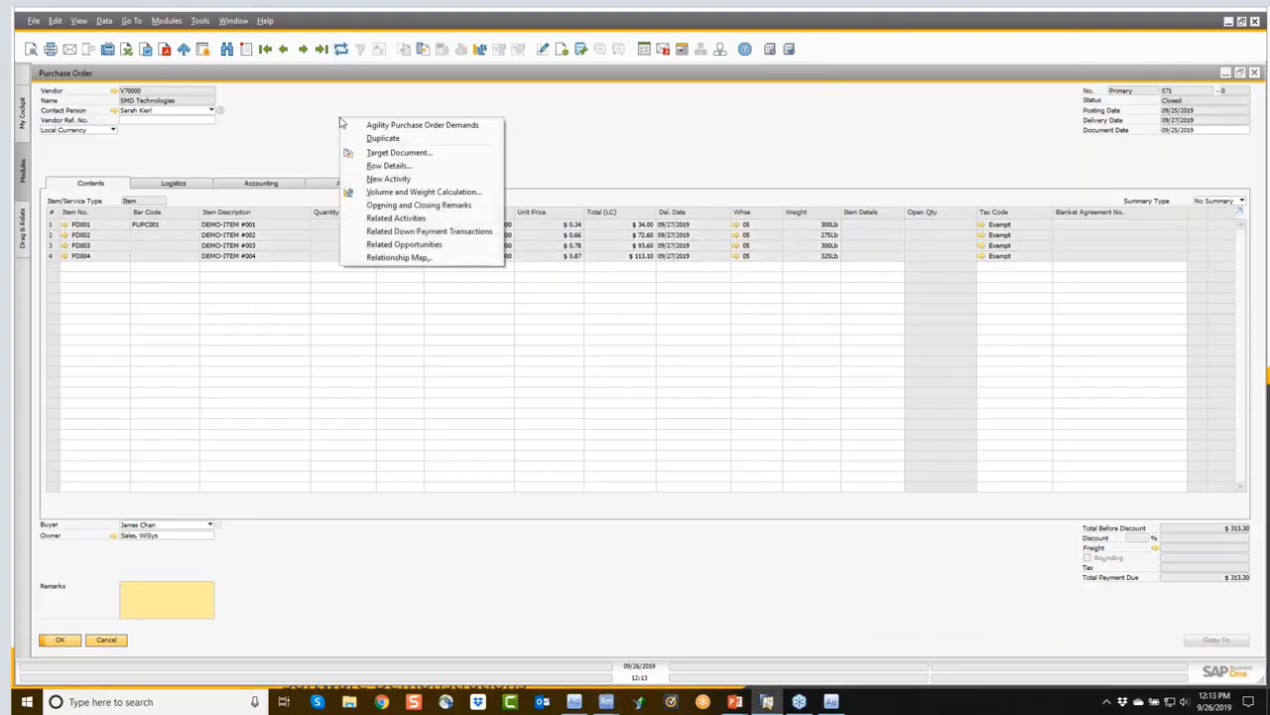
left_click(382, 257)
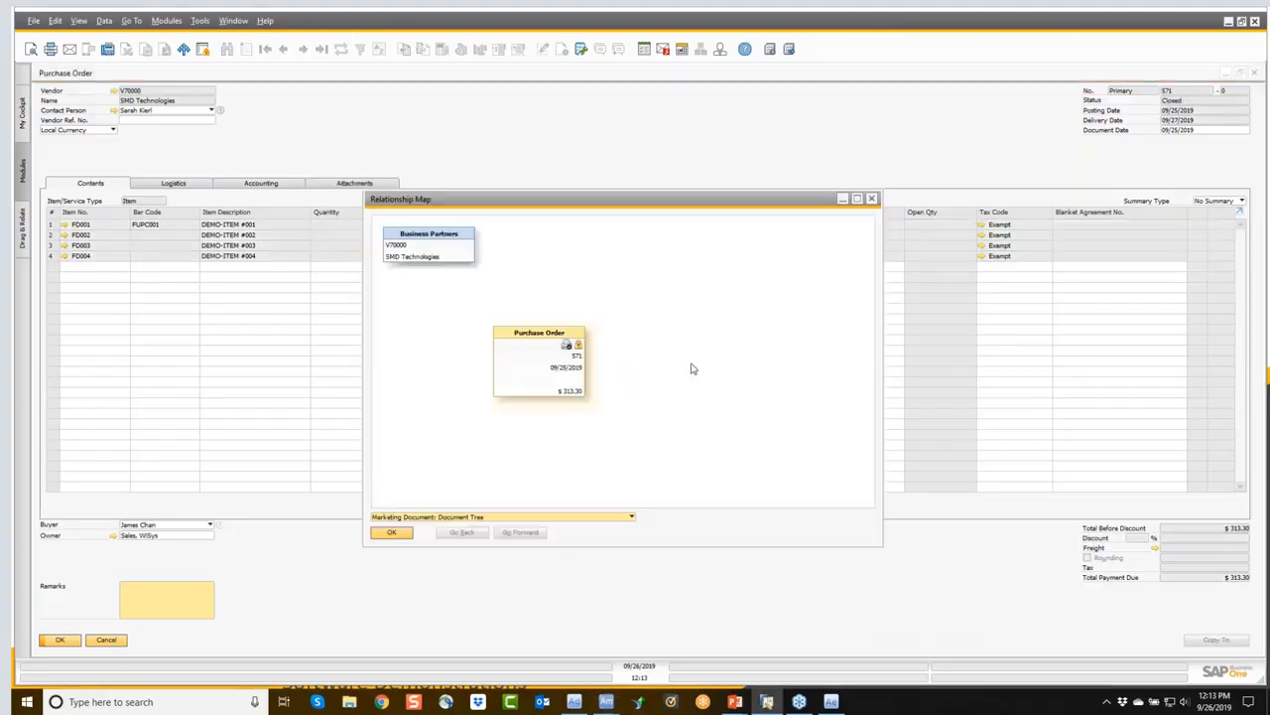
left_click(871, 199)
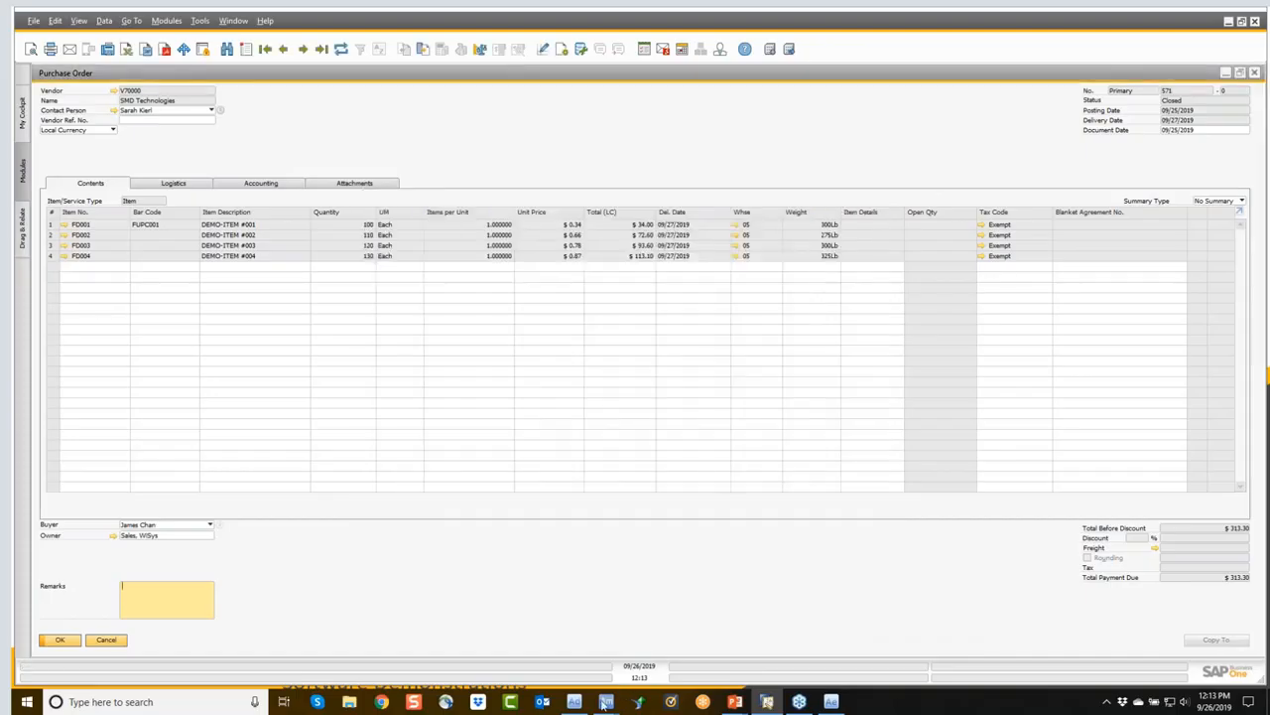
Switch back to the Goods Receipt PO form in Agility Mobile.
left_click(605, 701)
left_click(697, 647)
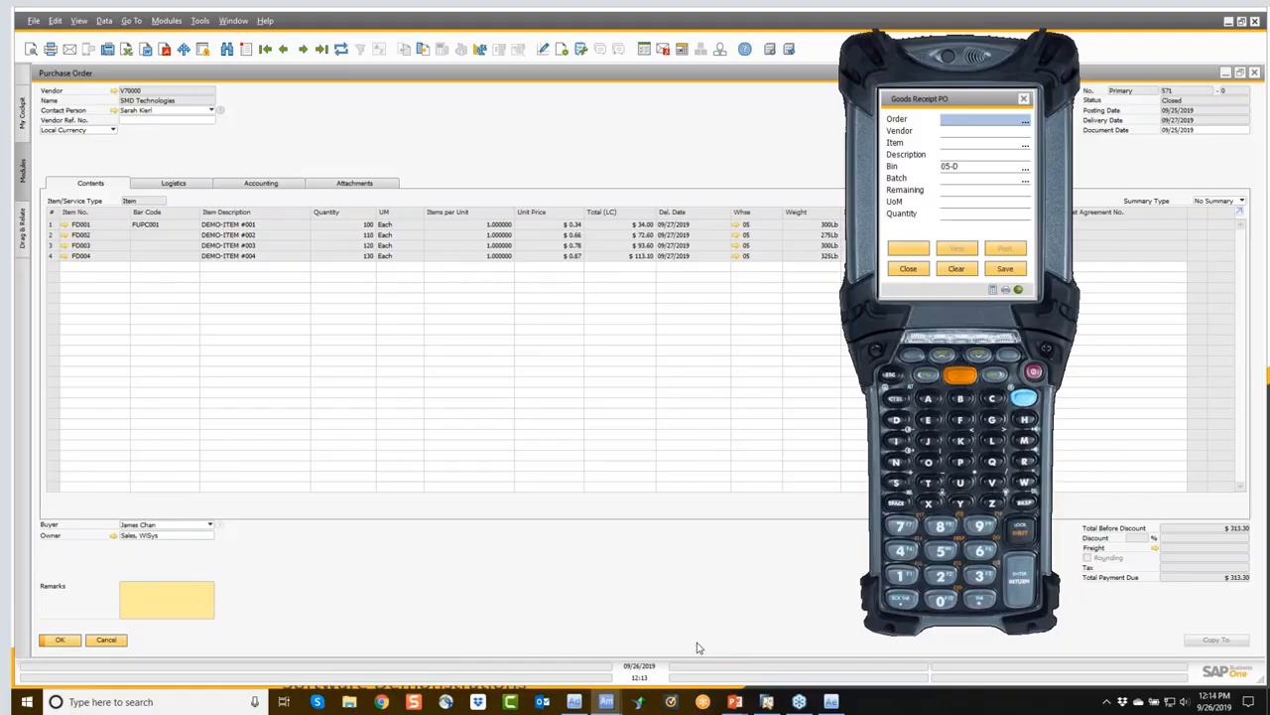
Put away 60 of item FD003 from bin 05-D into bin 05-A1-3 on the handheld, and leave Put Away.
left_click(908, 270)
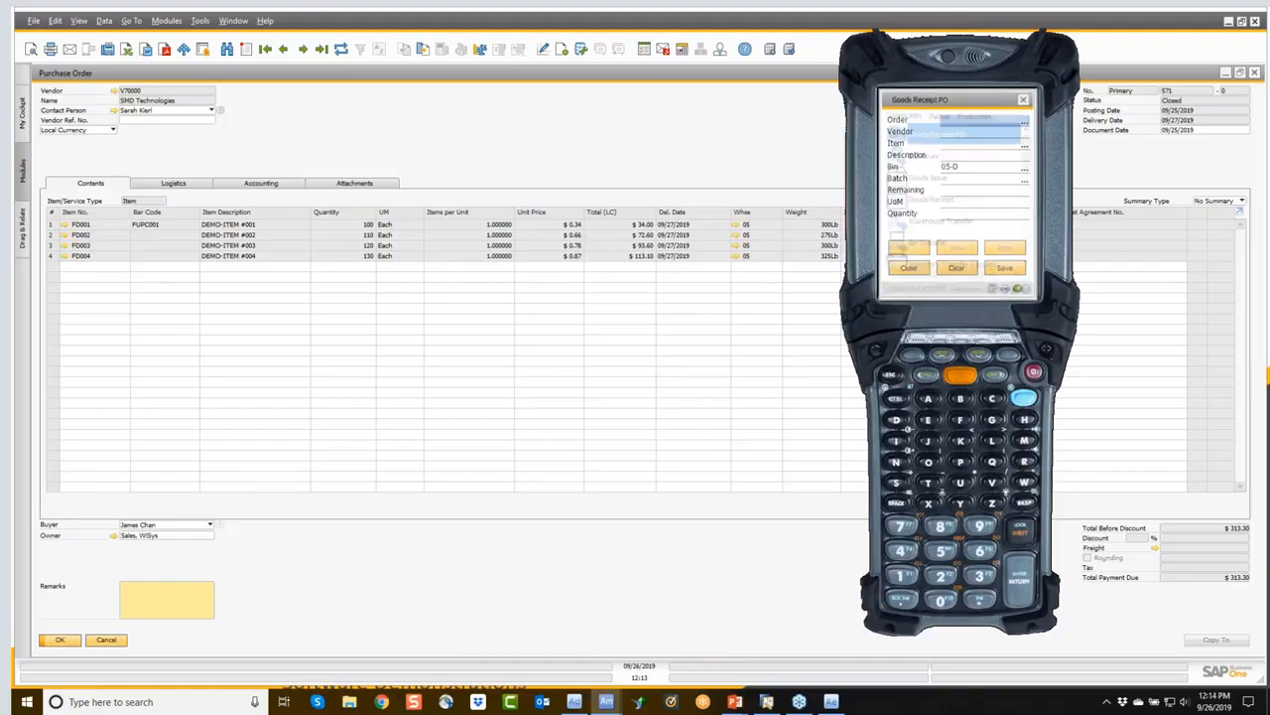
left_click(921, 157)
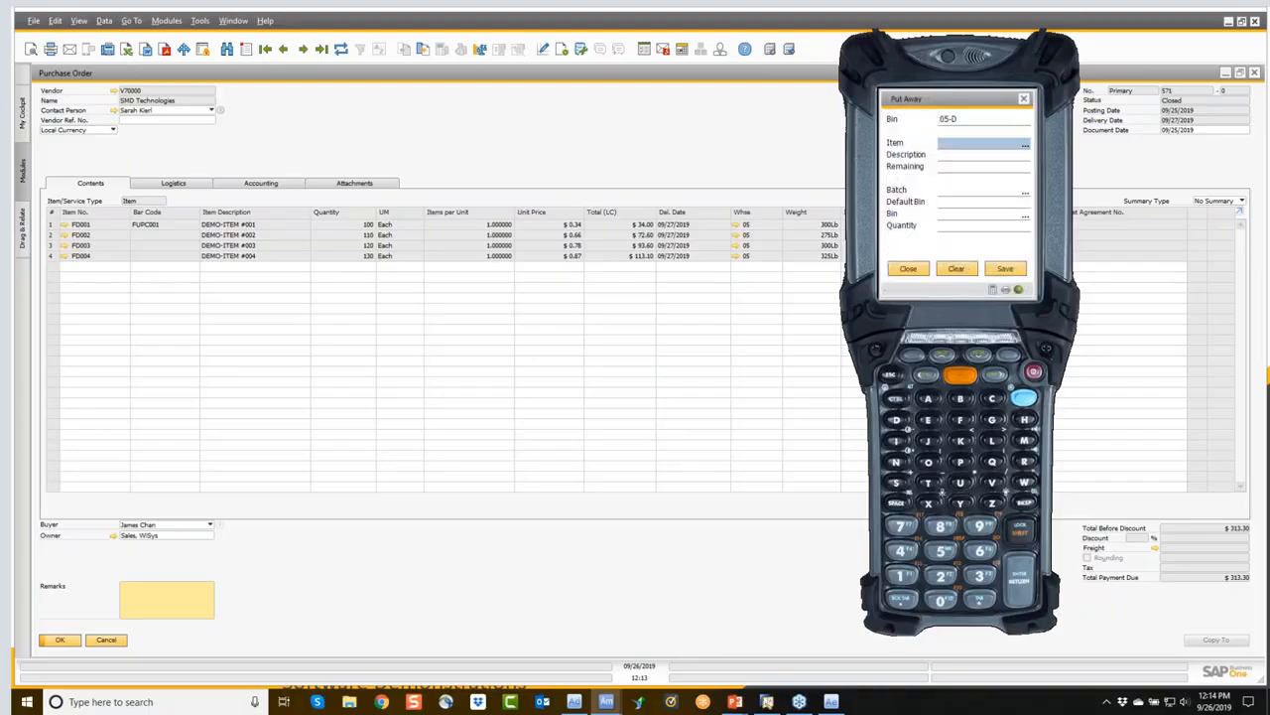
type("FD003")
key("Return")
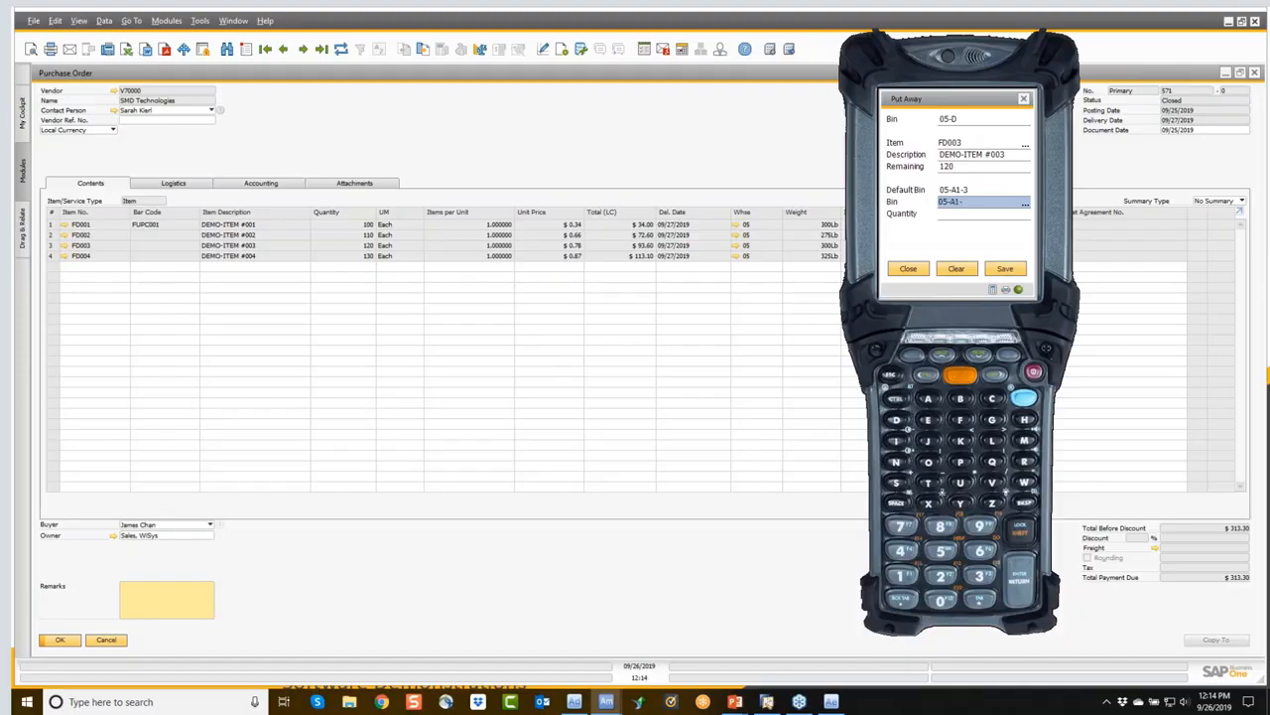
key("Tab")
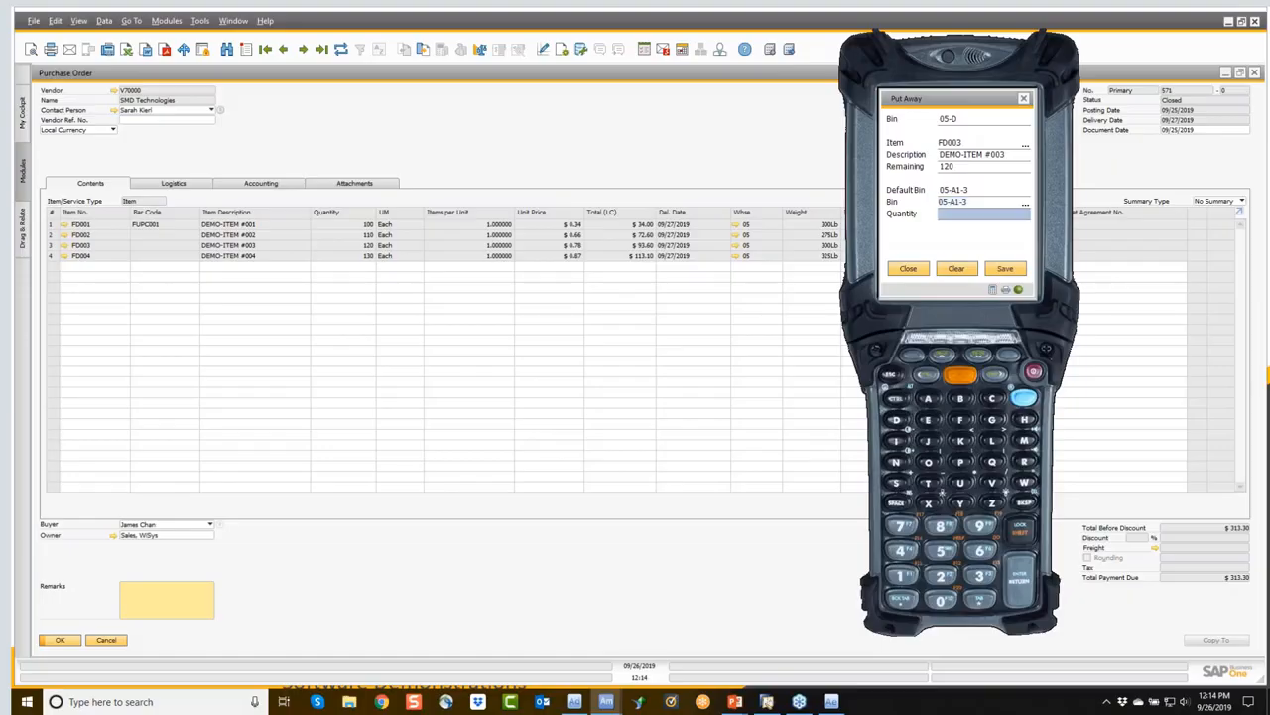
type("60")
key("Return")
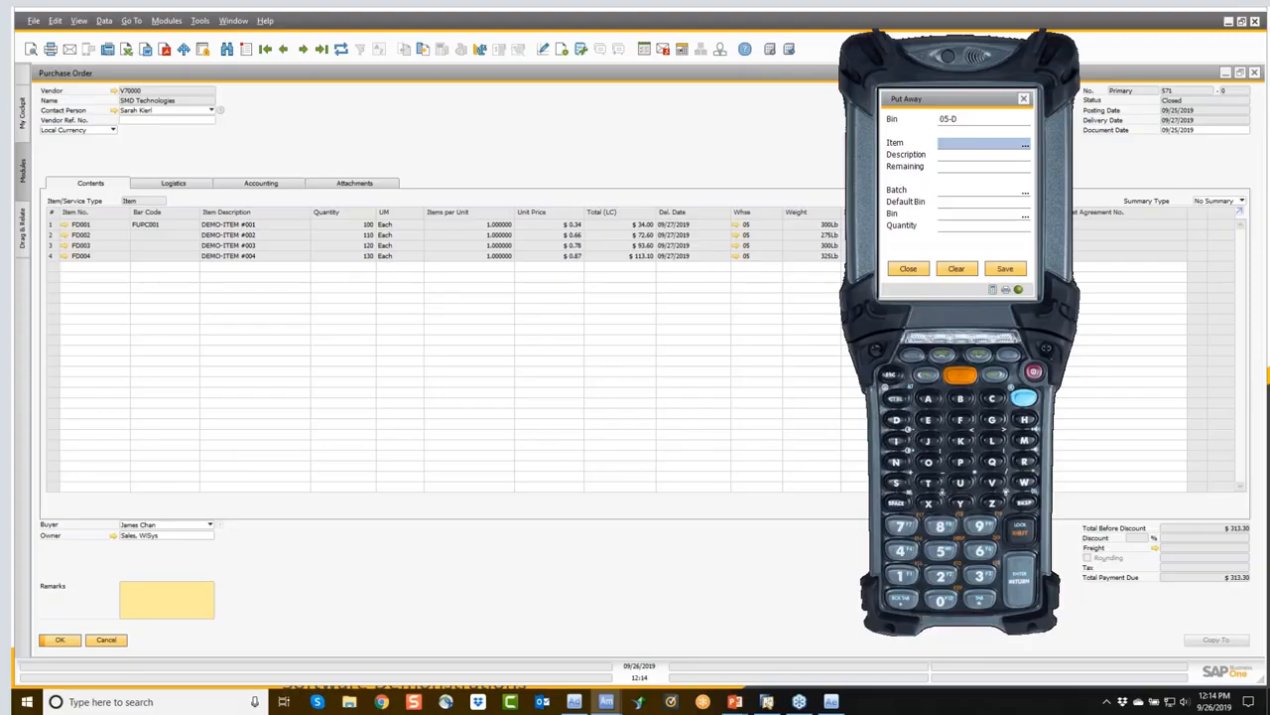
left_click(908, 270)
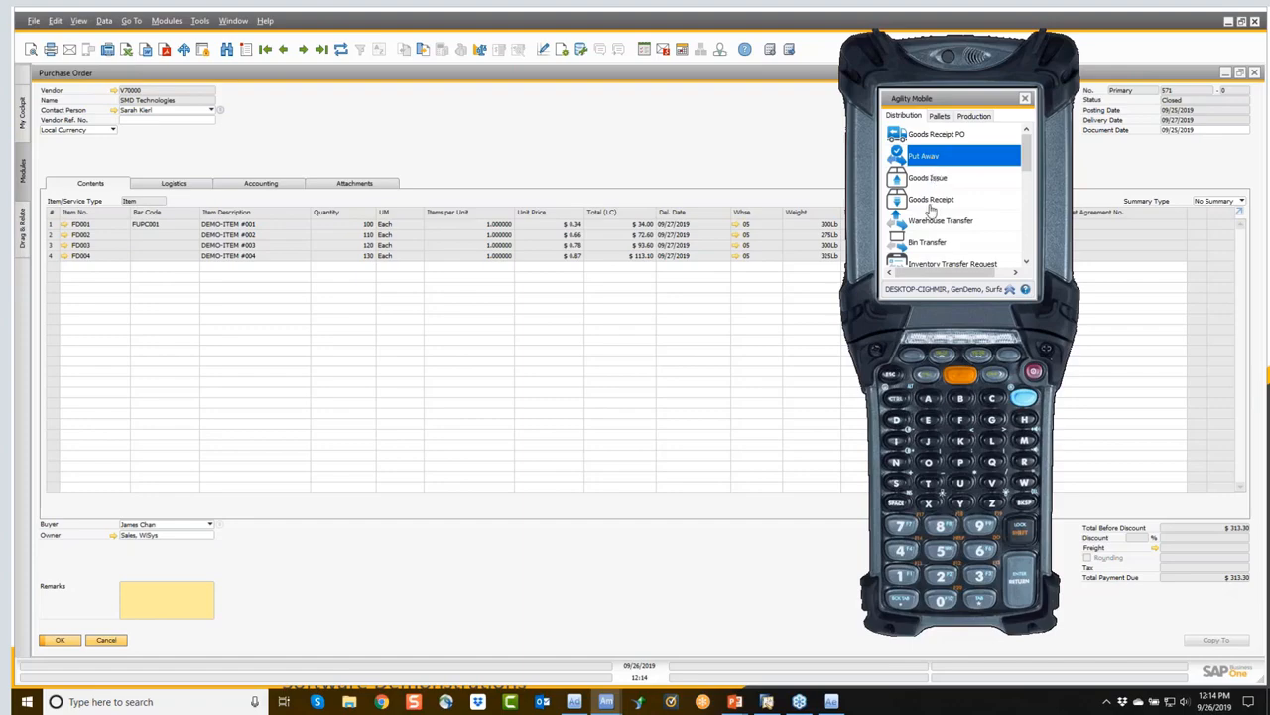
Look up item FD001 in Item View on the handheld.
scroll(930, 225, "down", 1)
scroll(929, 225, "down", 1)
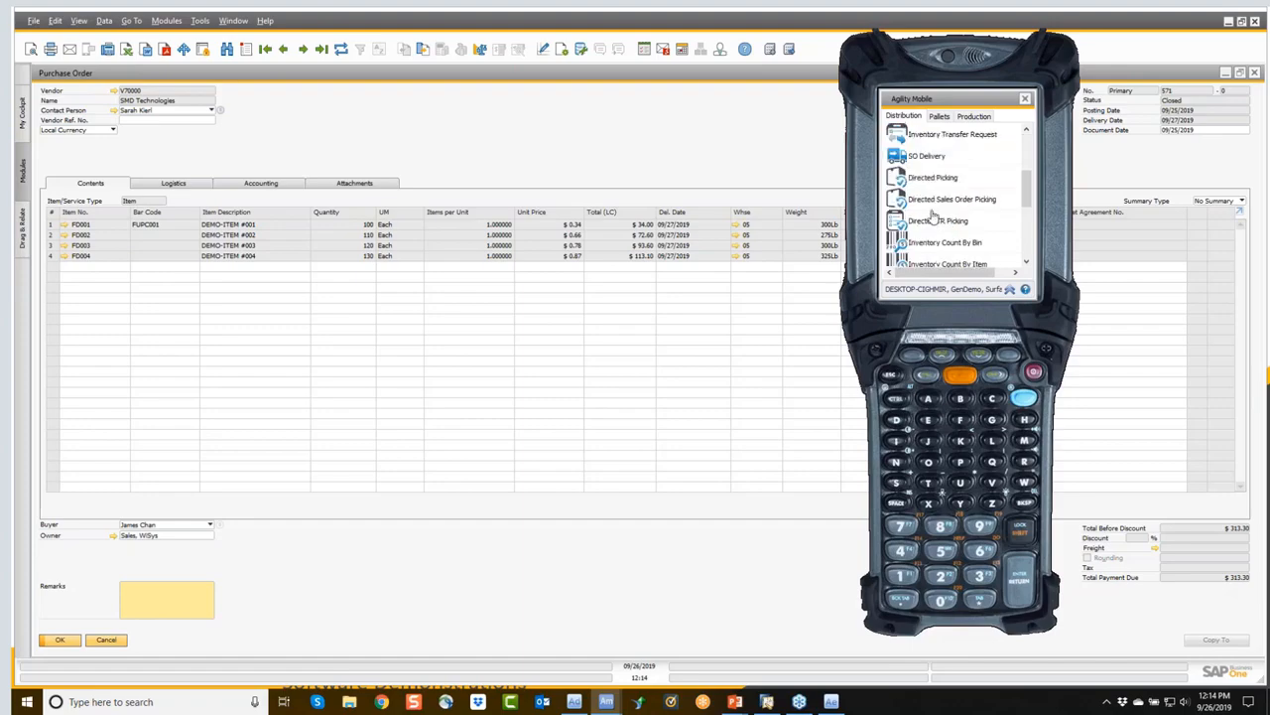
scroll(961, 185, "down", 2)
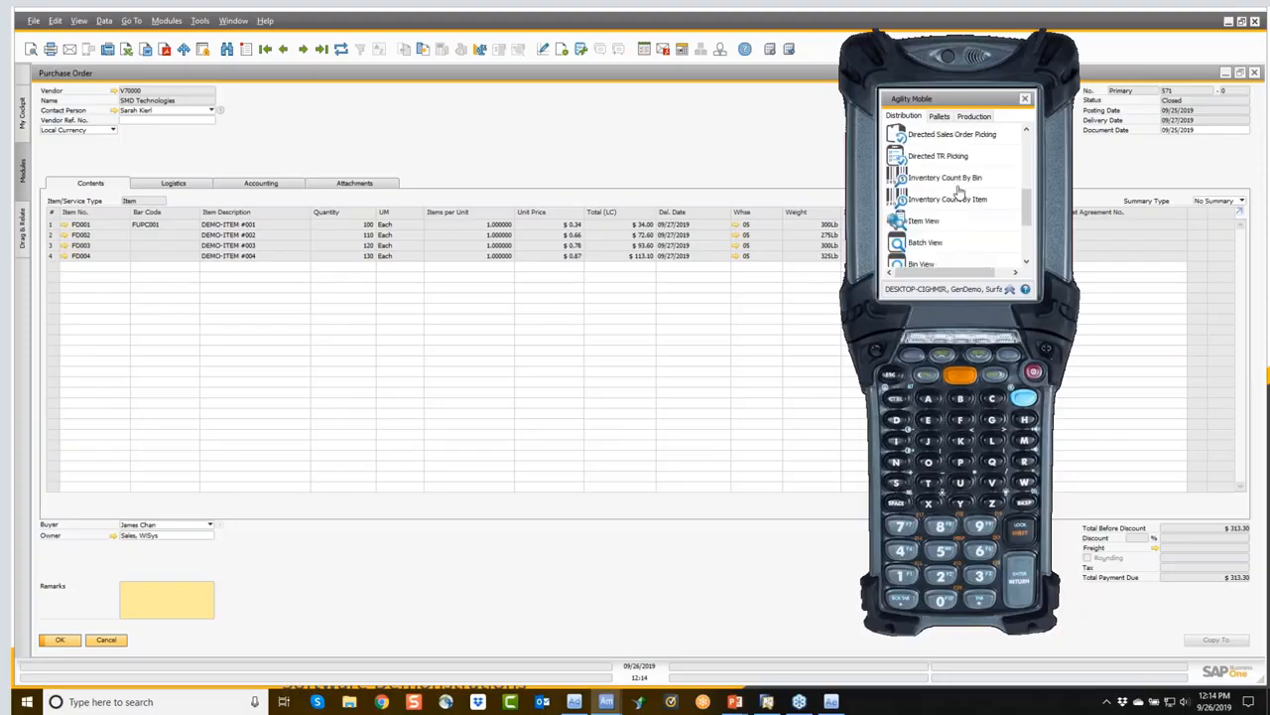
left_click(926, 157)
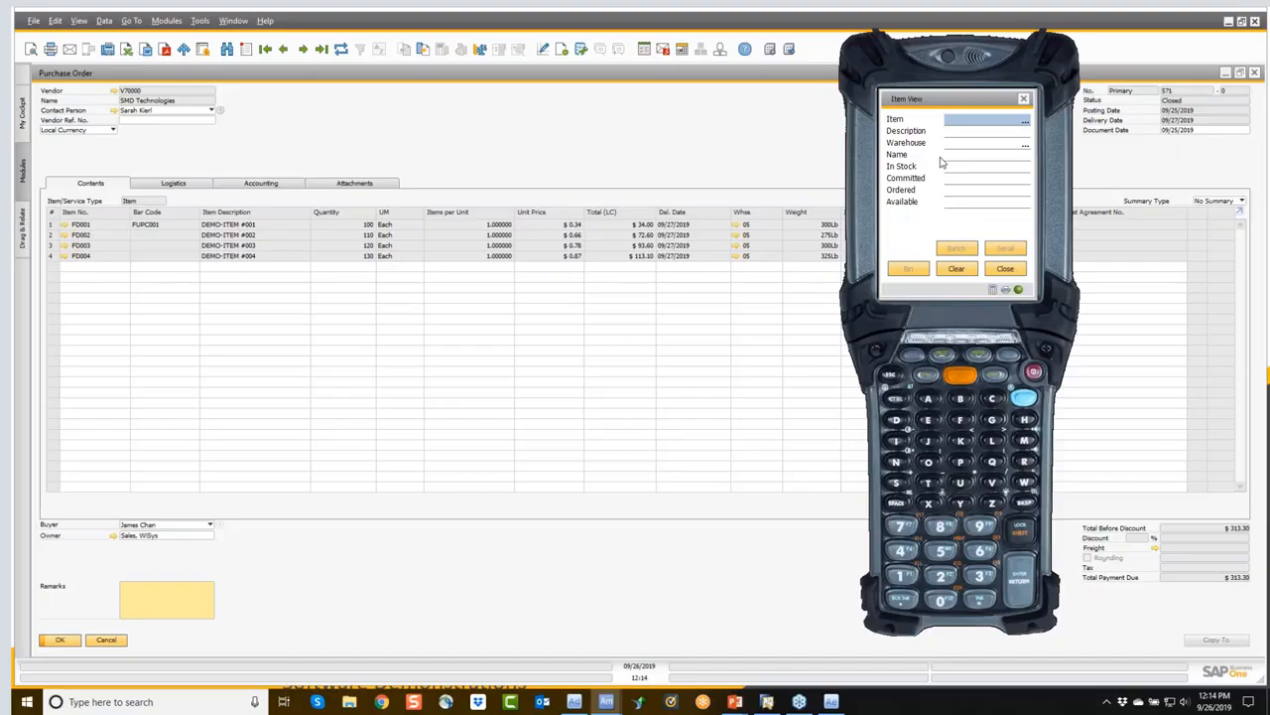
type("FD001")
key("Return")
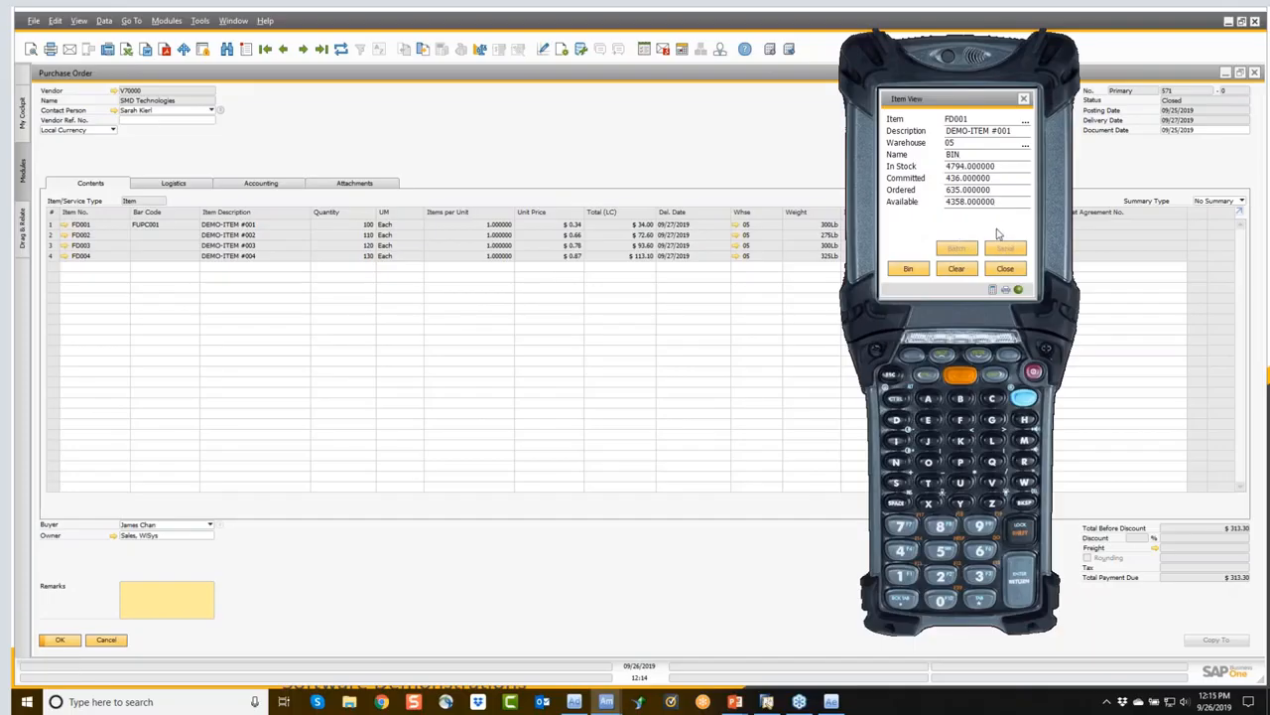
Examine item FD001's on-hand quantities by bin and leave Item View.
left_click(907, 271)
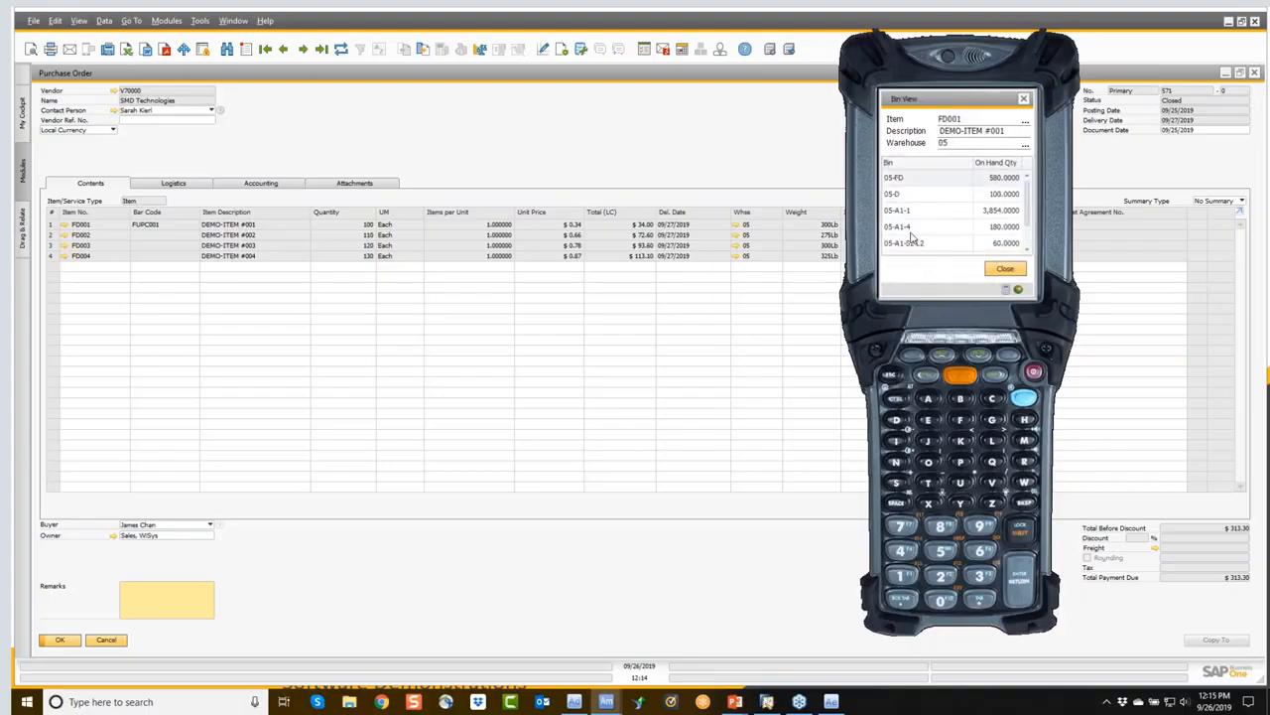
left_click(1008, 271)
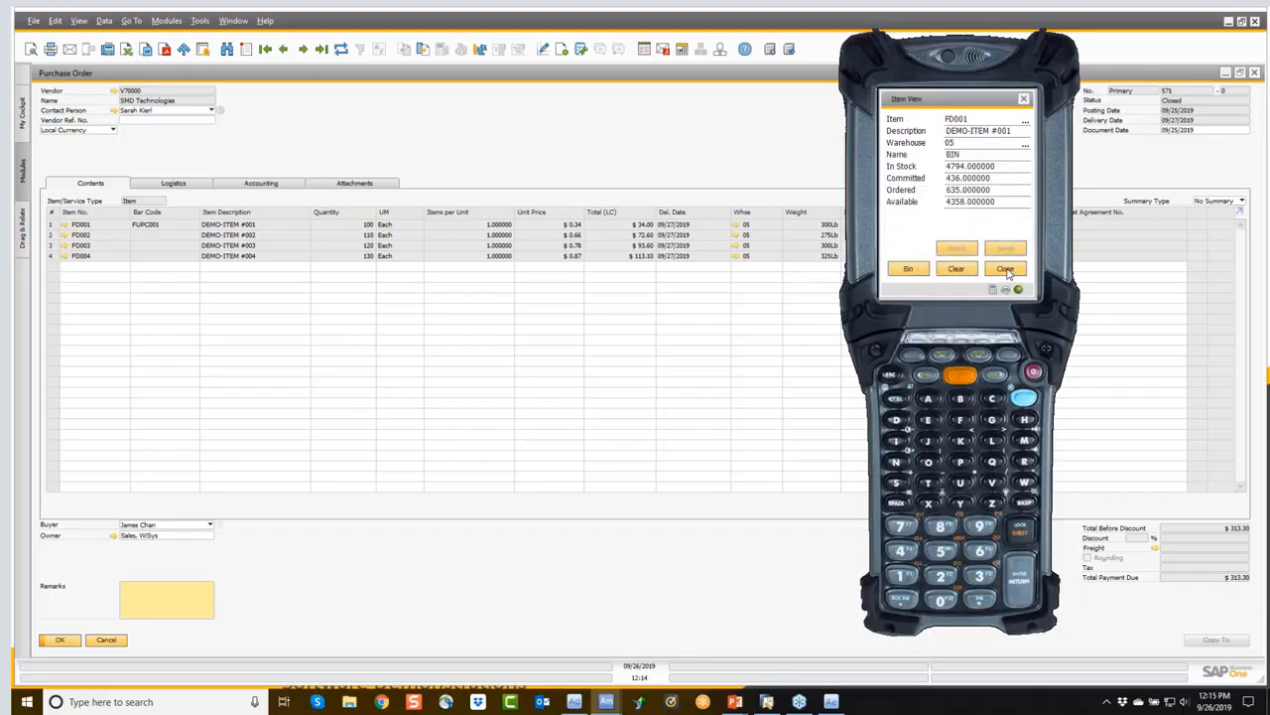
left_click(1006, 270)
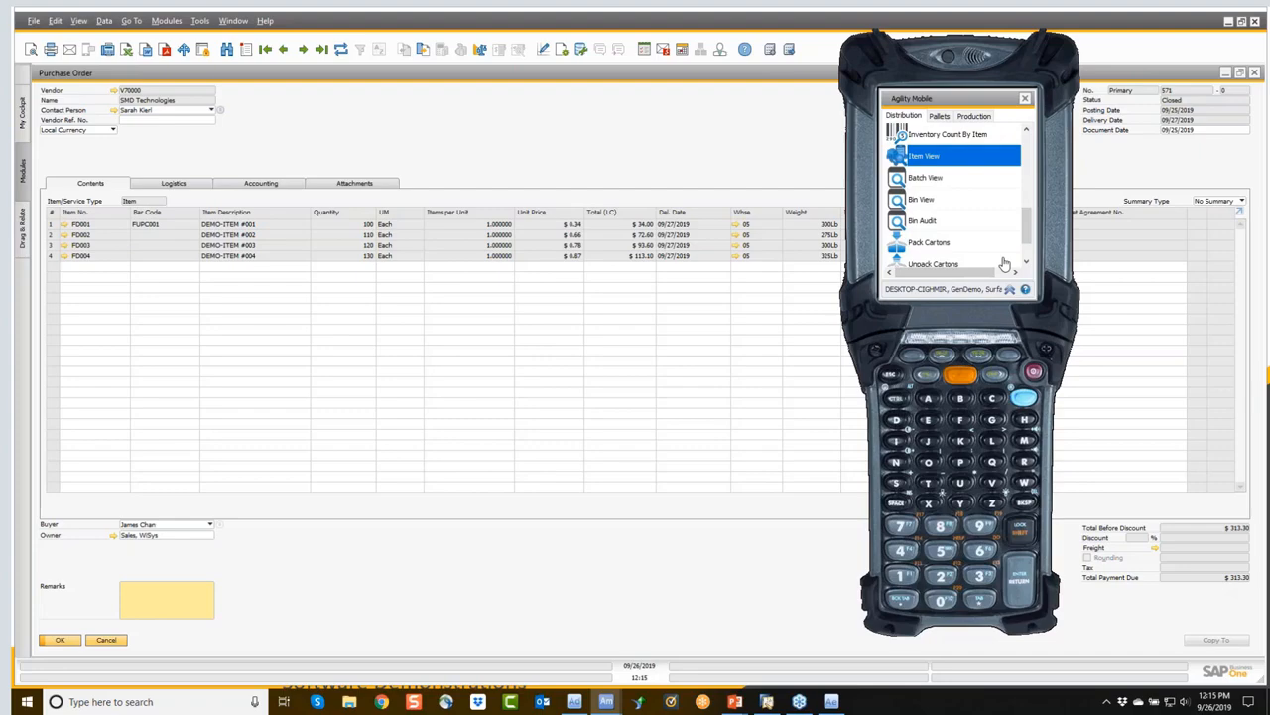
Find the Earthshaker Corporation sales order in SAP Business One by its order number and view its copy targets.
left_click(1255, 75)
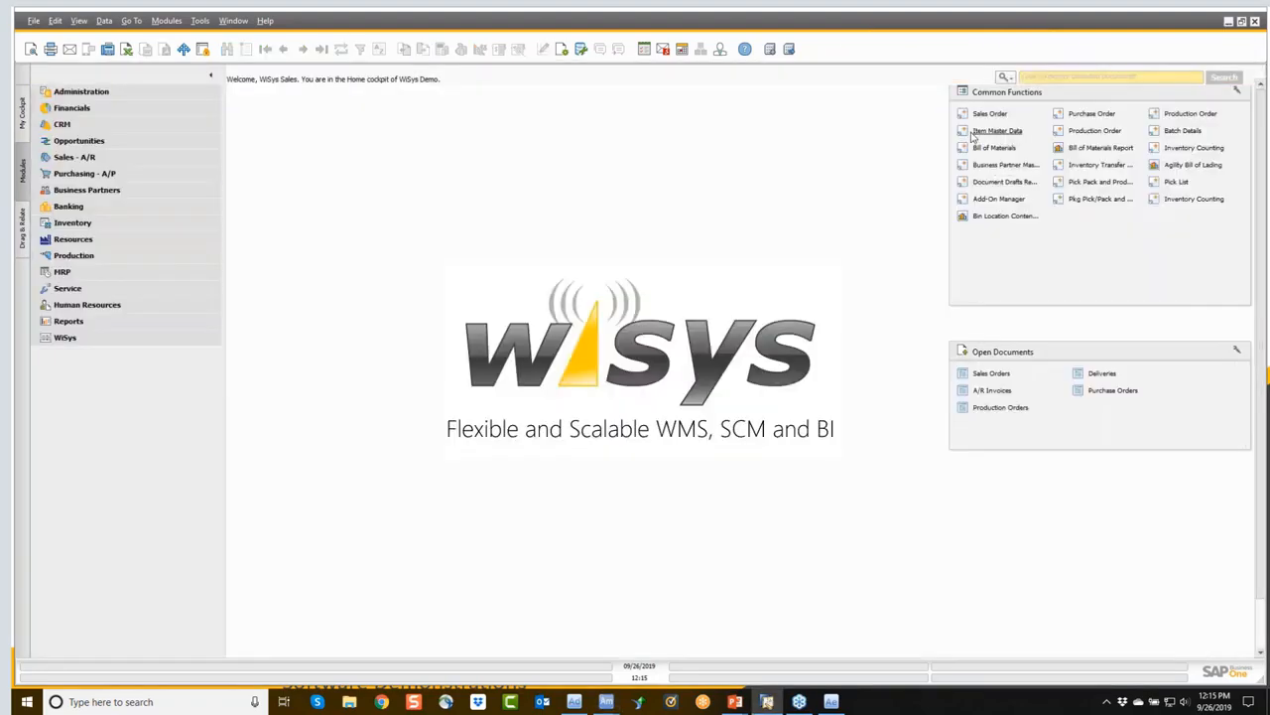
left_click(988, 114)
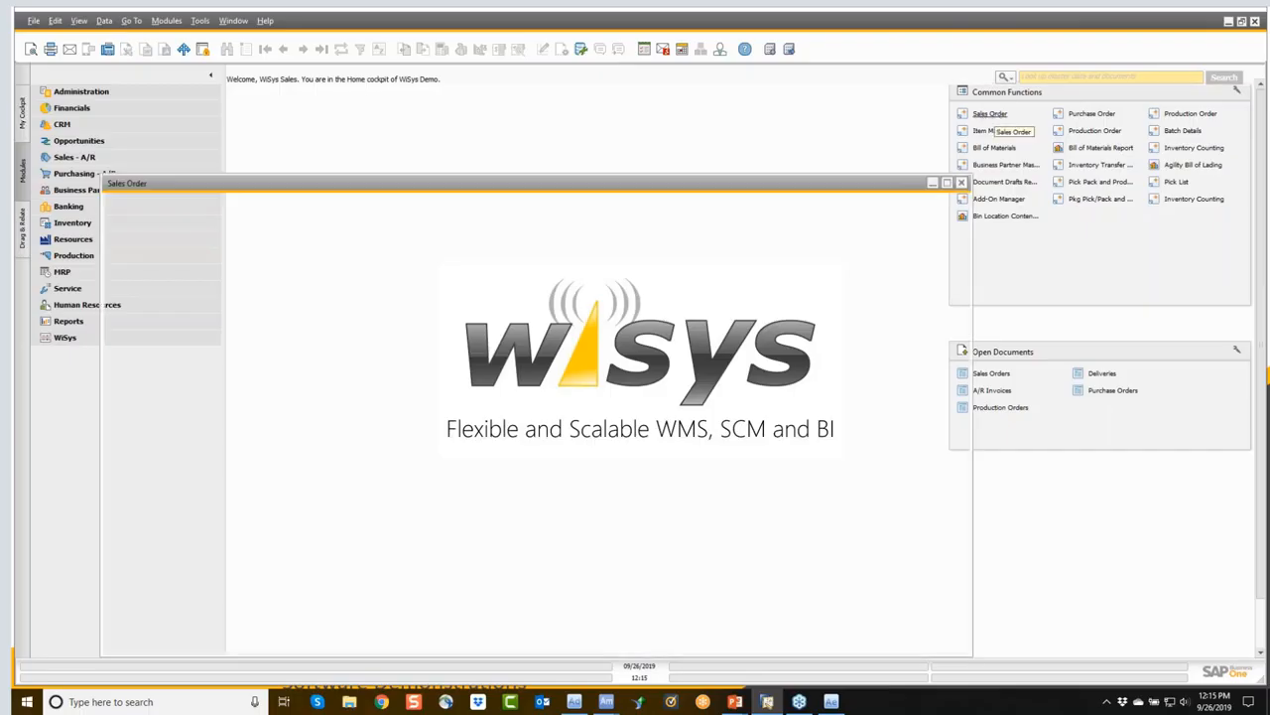
key("ctrl+f")
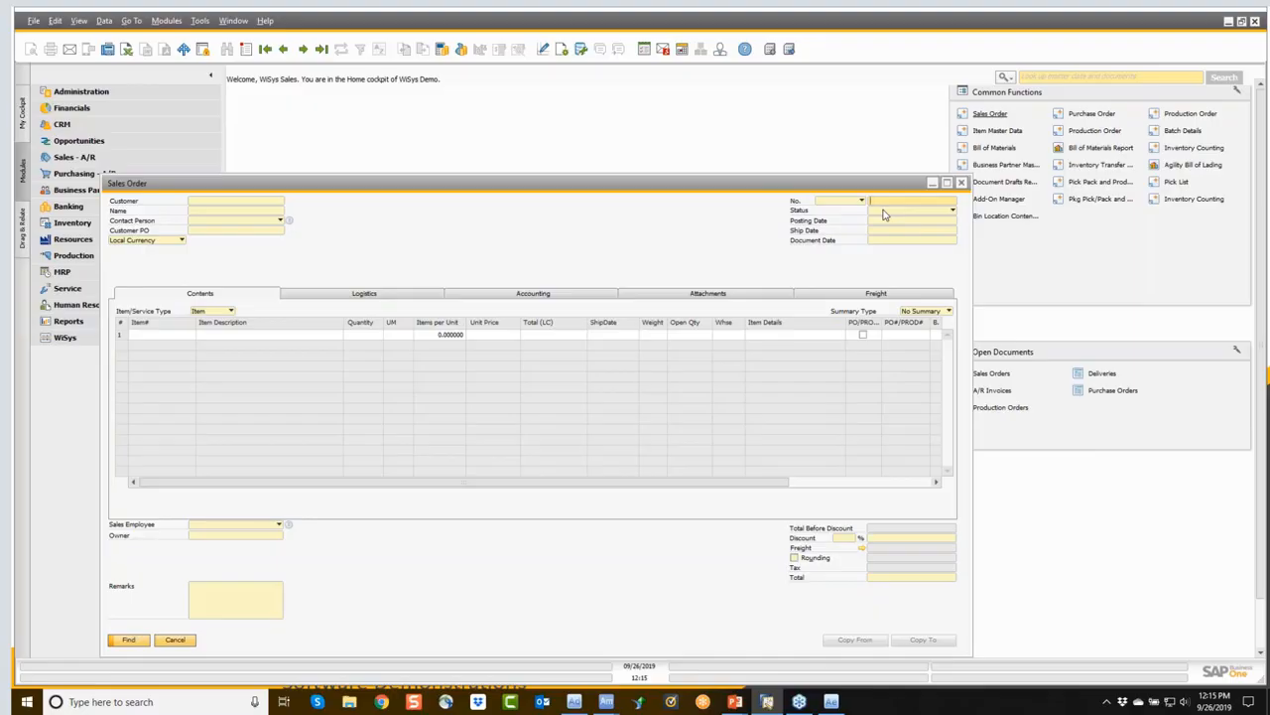
type("489")
key("Return")
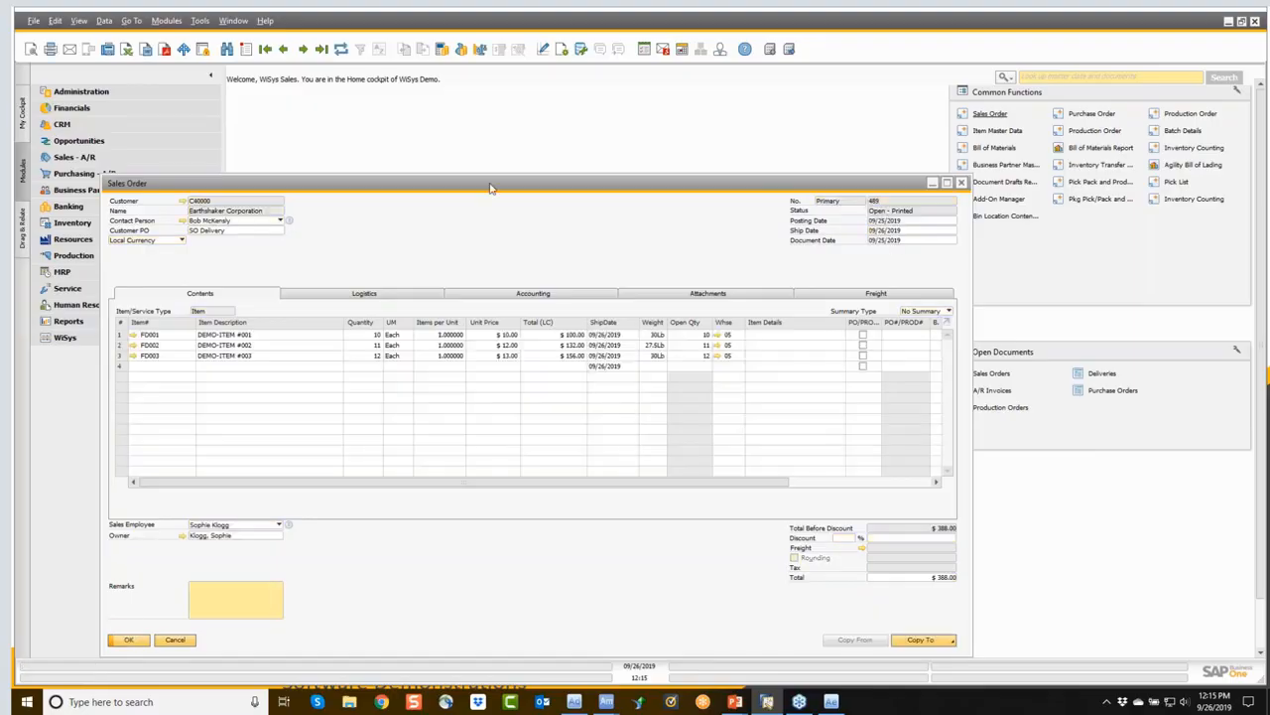
left_click_drag(268, 182, 256, 72)
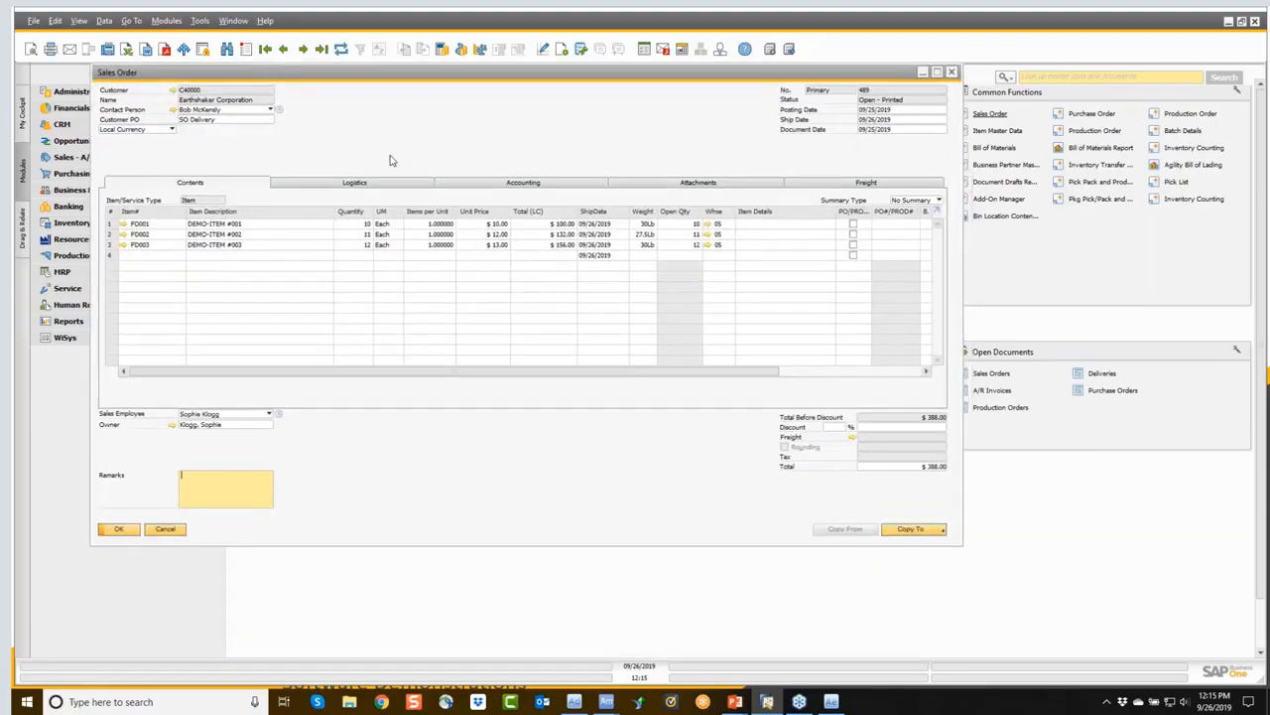
left_click(908, 530)
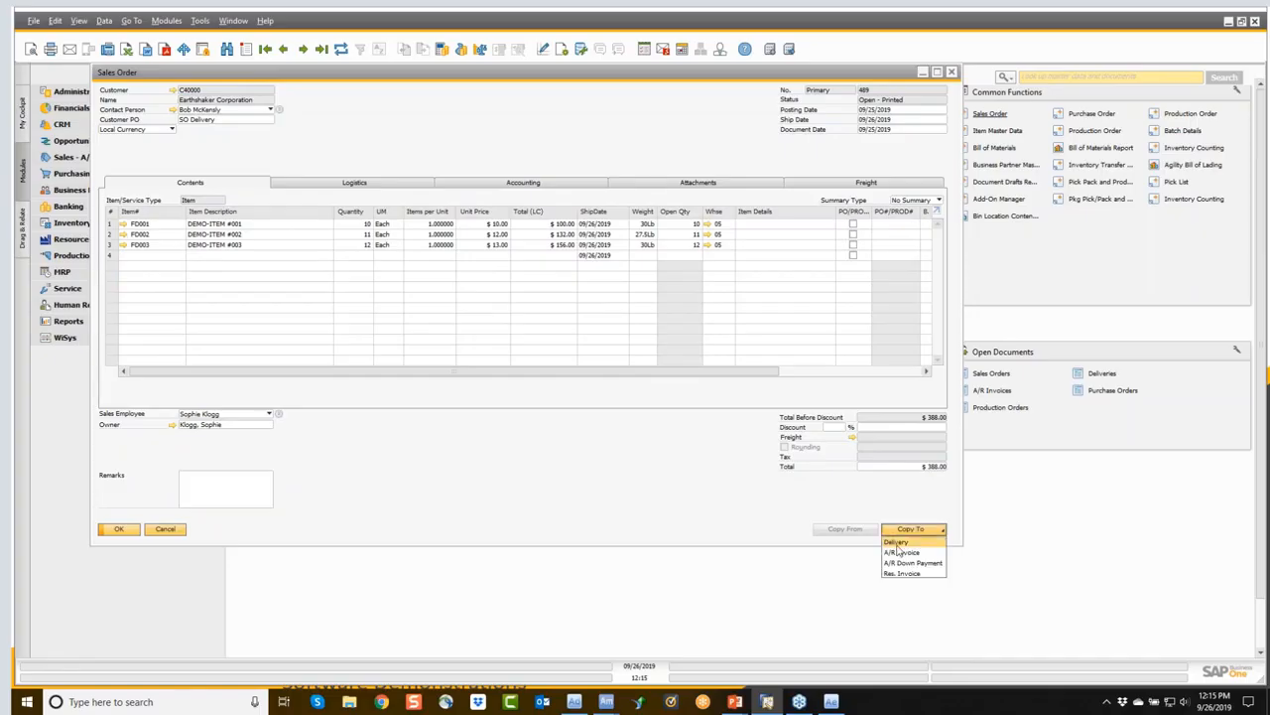
left_click(613, 476)
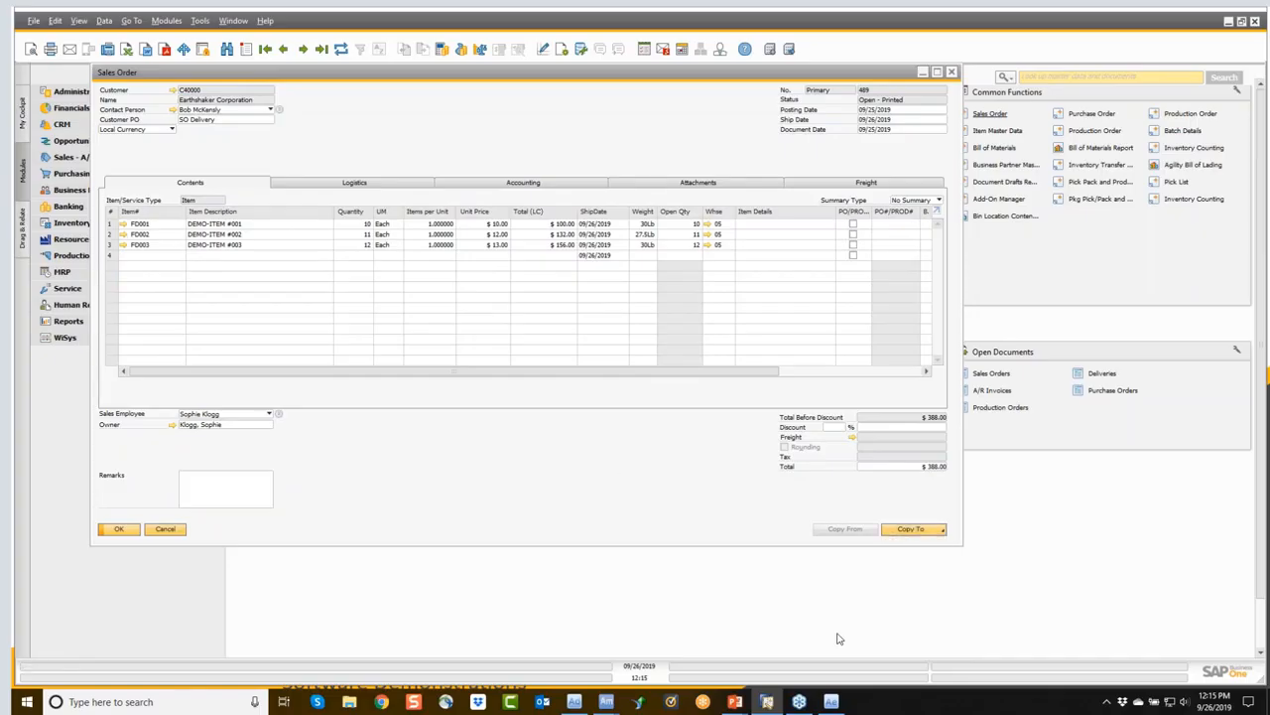
Switch to Agility Mobile and load the Earthshaker Corporation order in SO Delivery by its order number.
mouse_move(770, 701)
mouse_move(606, 702)
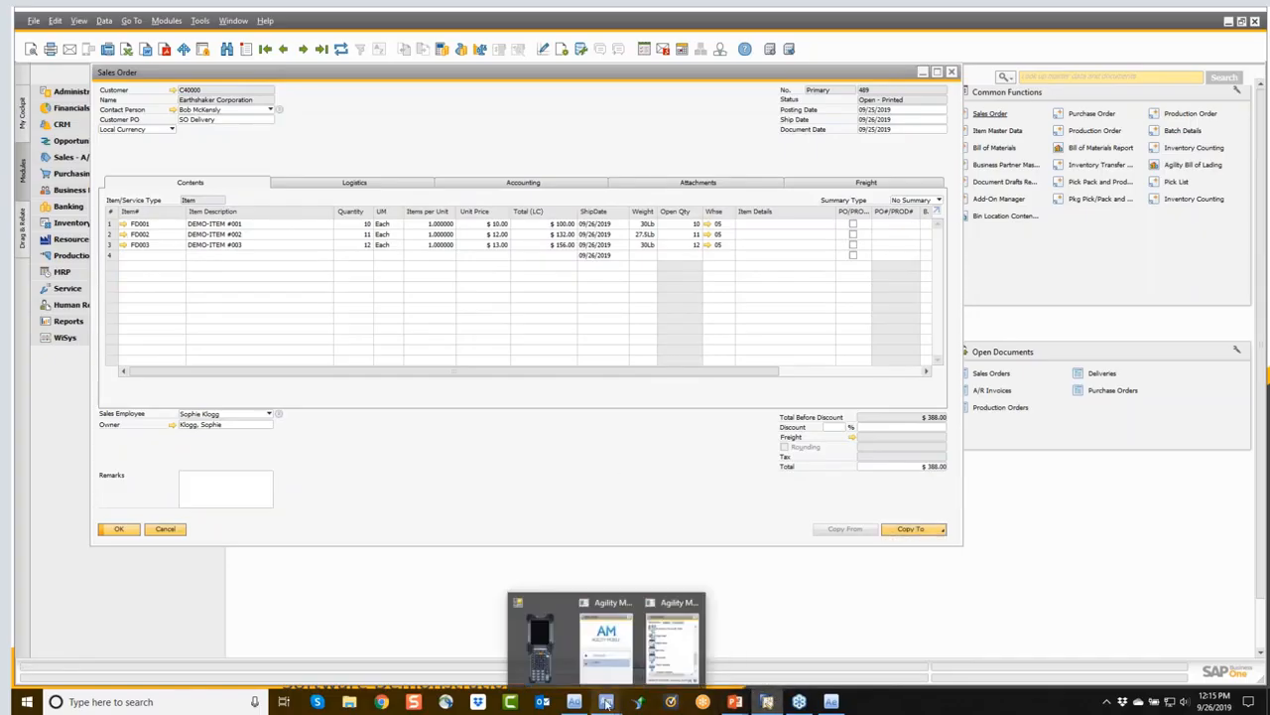
left_click(663, 650)
scroll(959, 220, "up", 5)
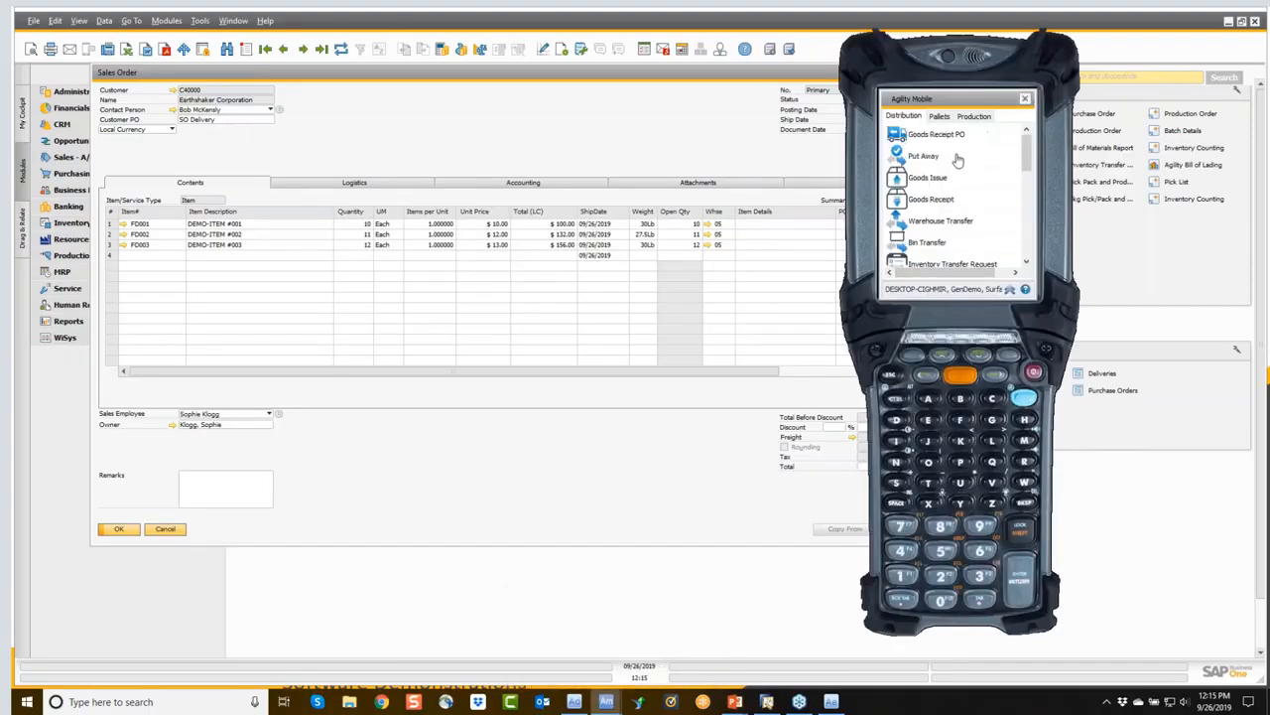
scroll(956, 161, "down", 1)
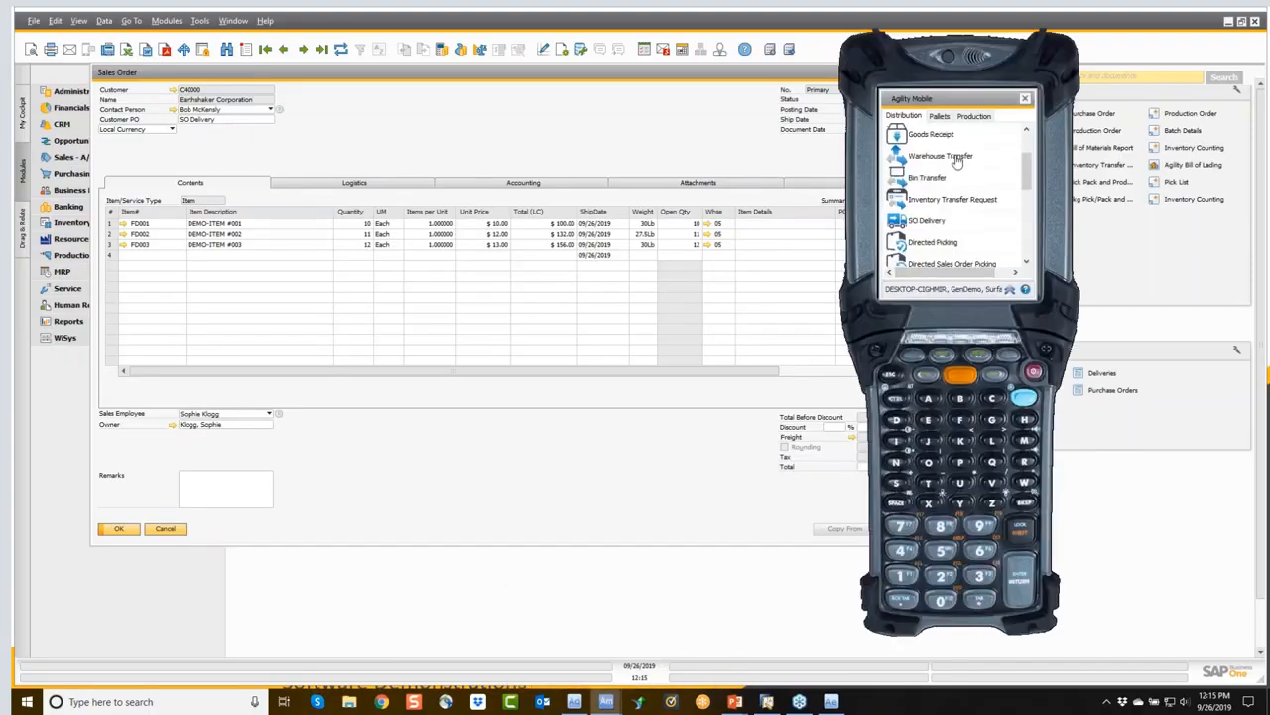
left_click(923, 220)
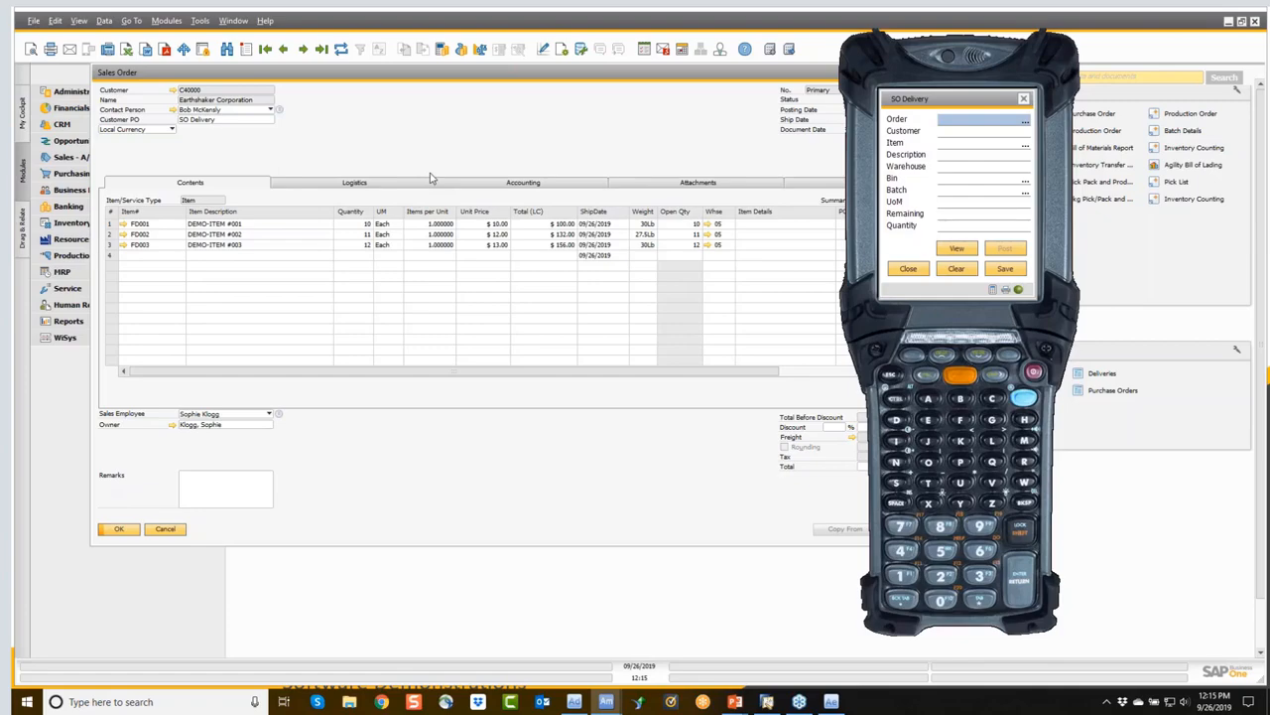
type("489")
key("Return")
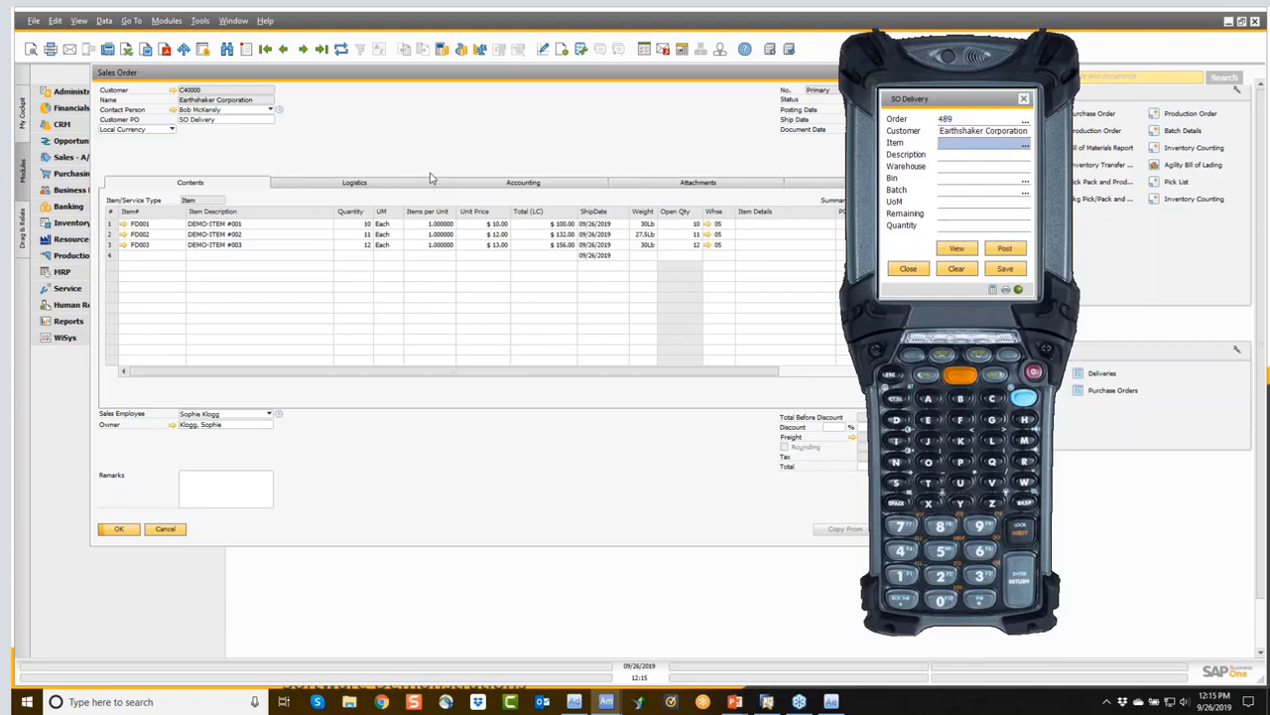
Record the delivery of 10 of item FD001 from bin 05-A1-1.
type("FD001")
key("Return")
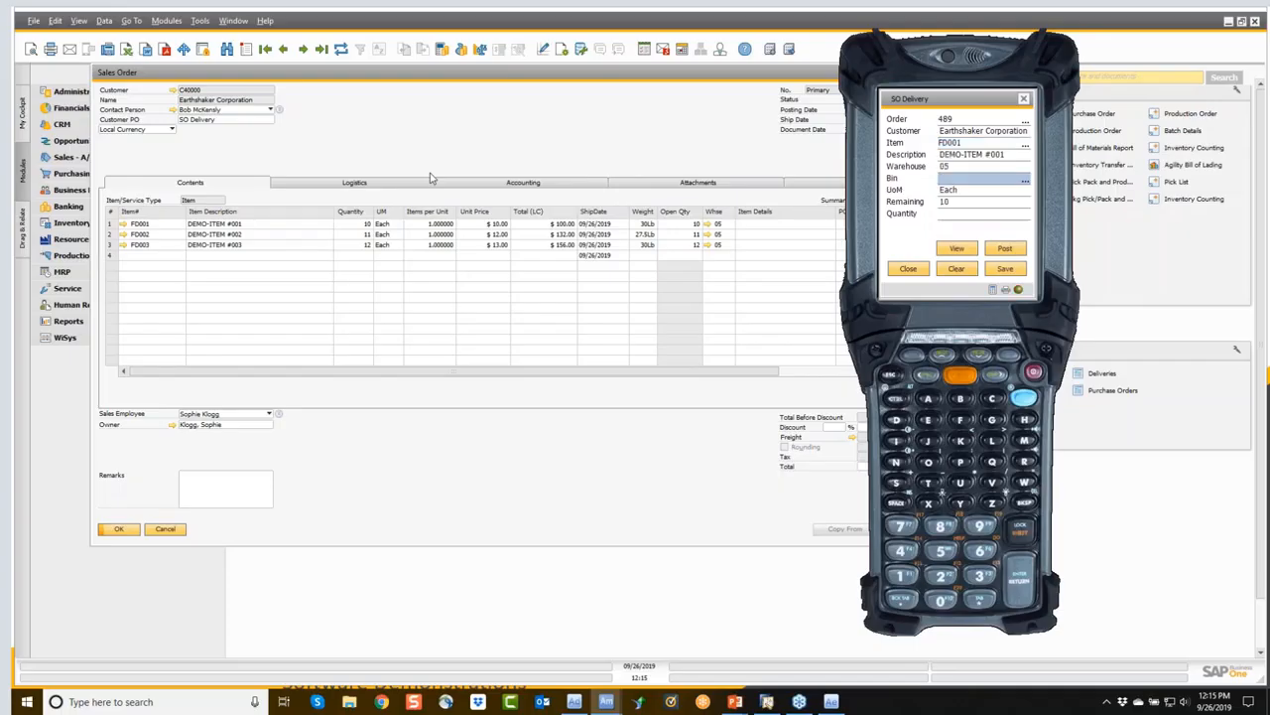
left_click(1025, 182)
double_click(935, 192)
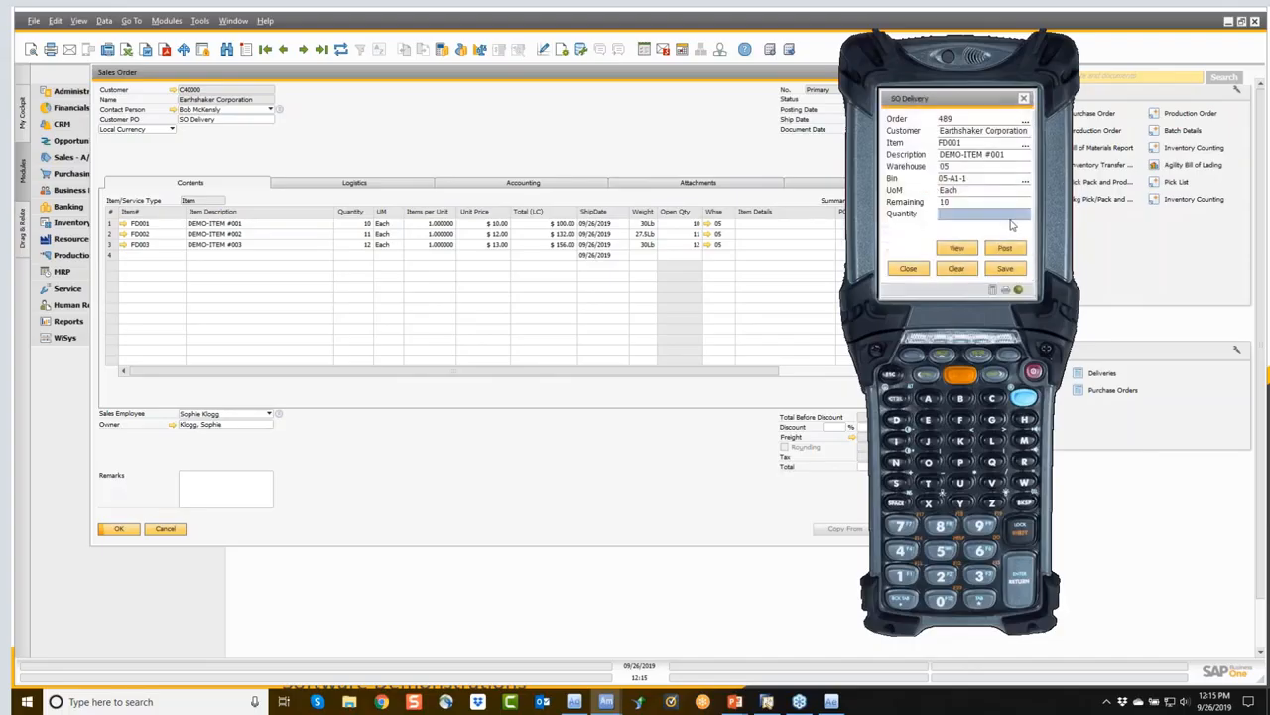
type("10")
key("Return")
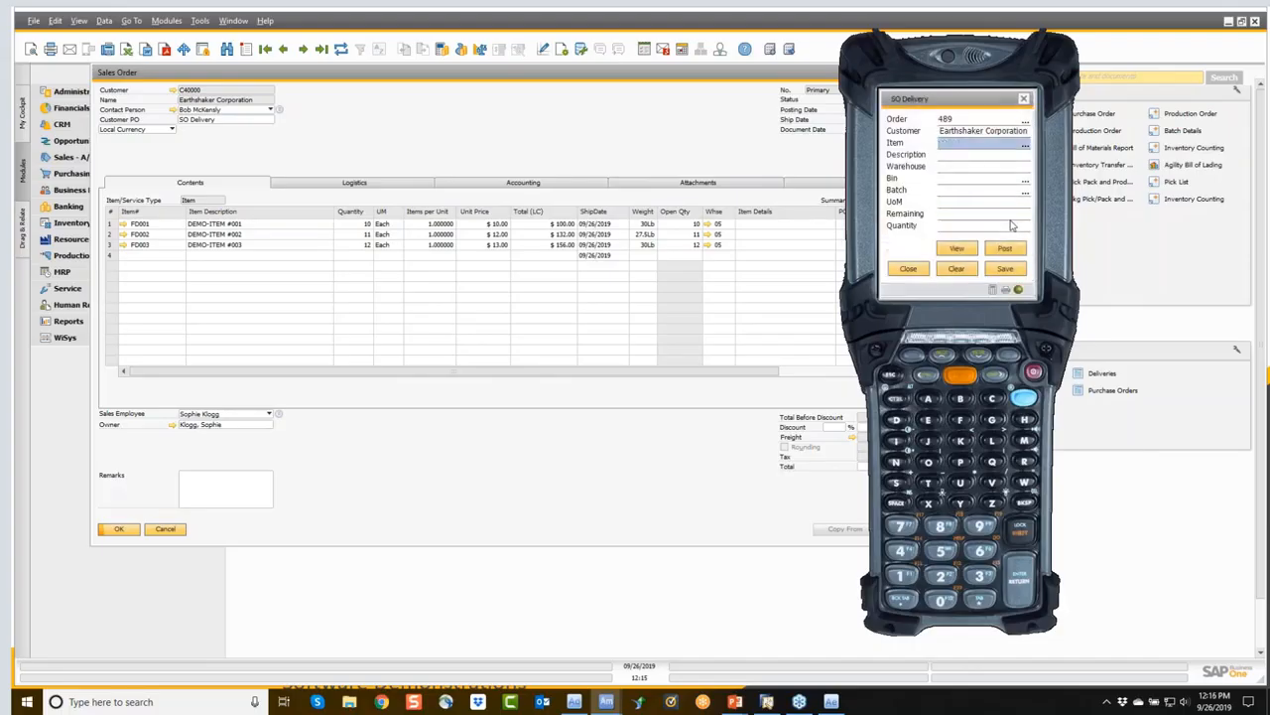
Record the delivery of item FD002 from bin 05-A1-2.
type("FD002")
key("Return")
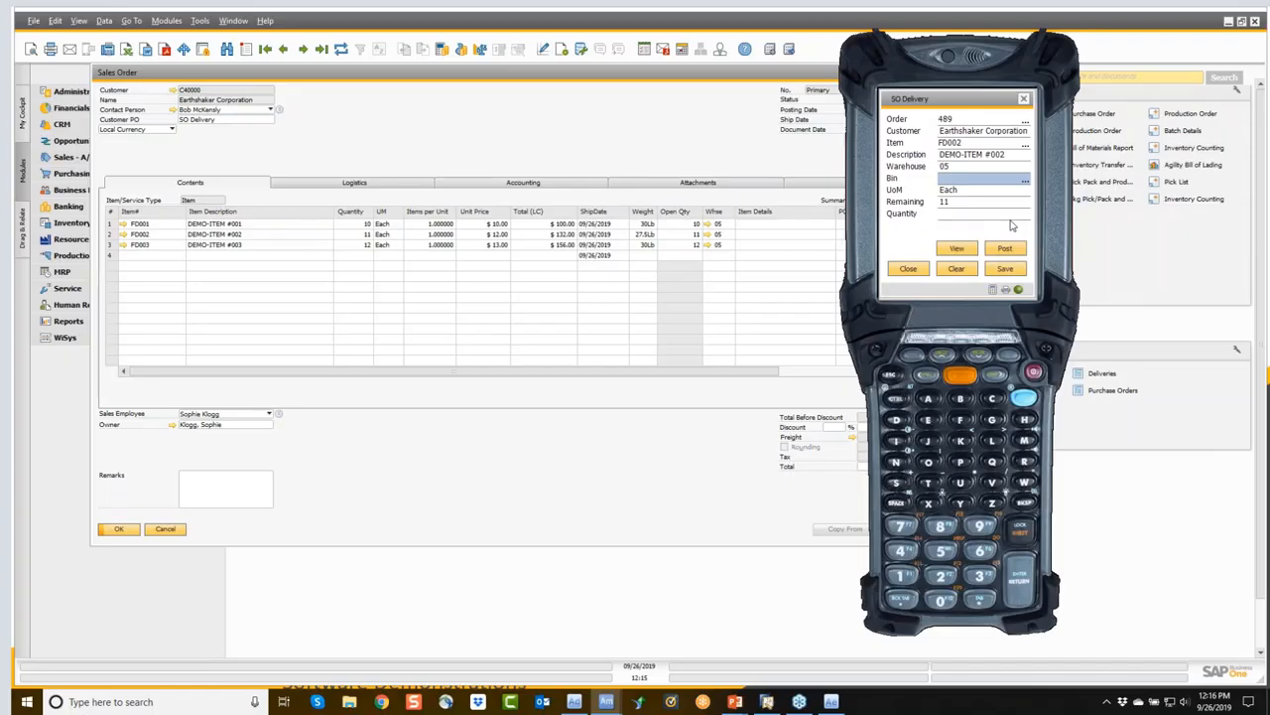
left_click(1024, 181)
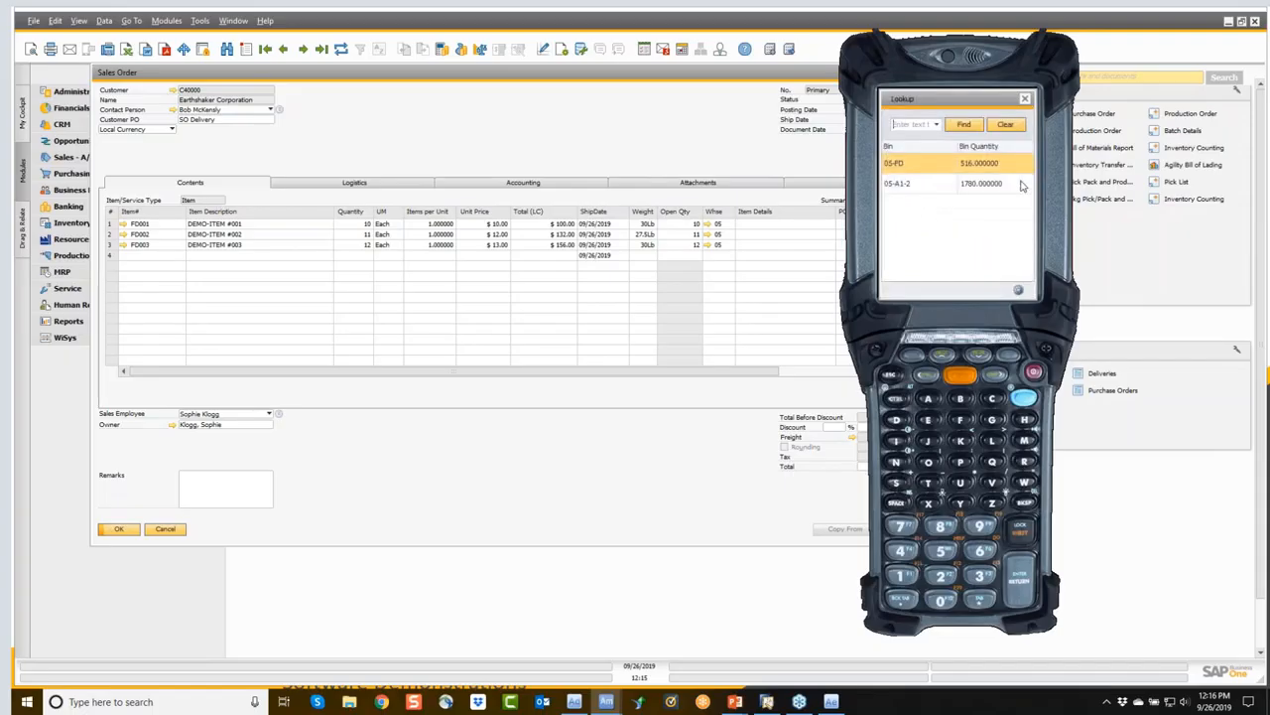
left_click(940, 187)
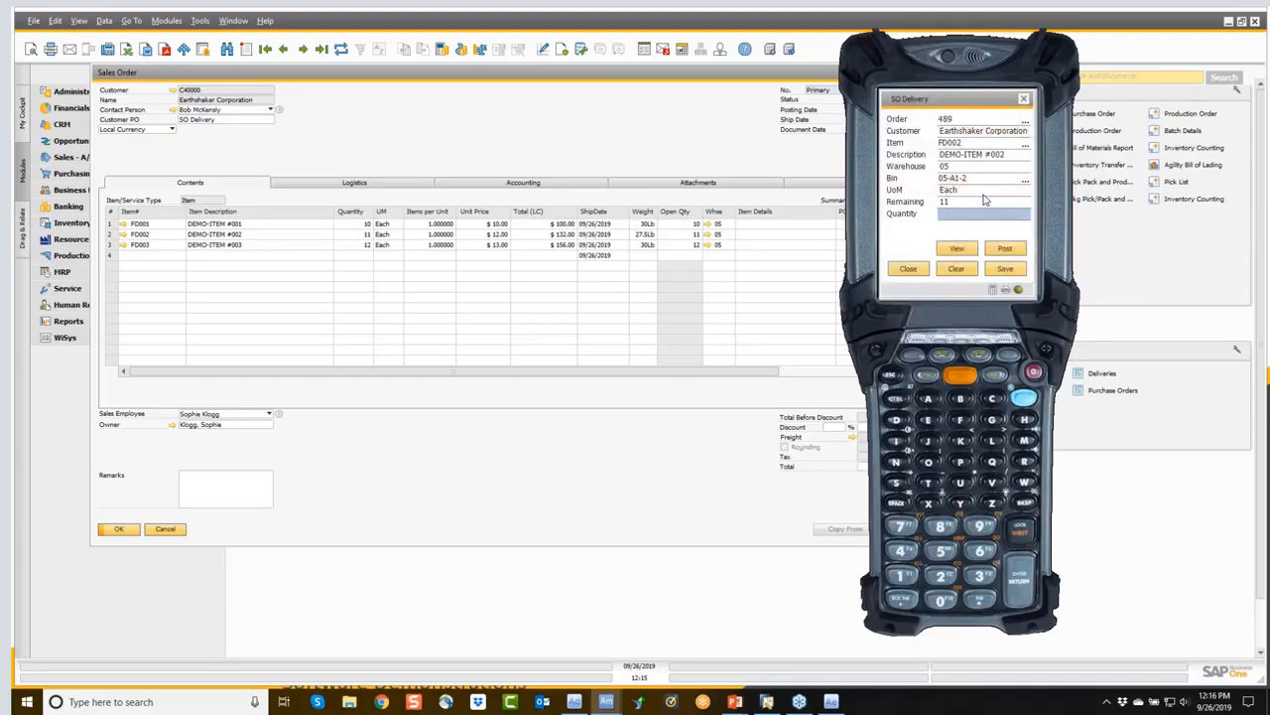
key("Return")
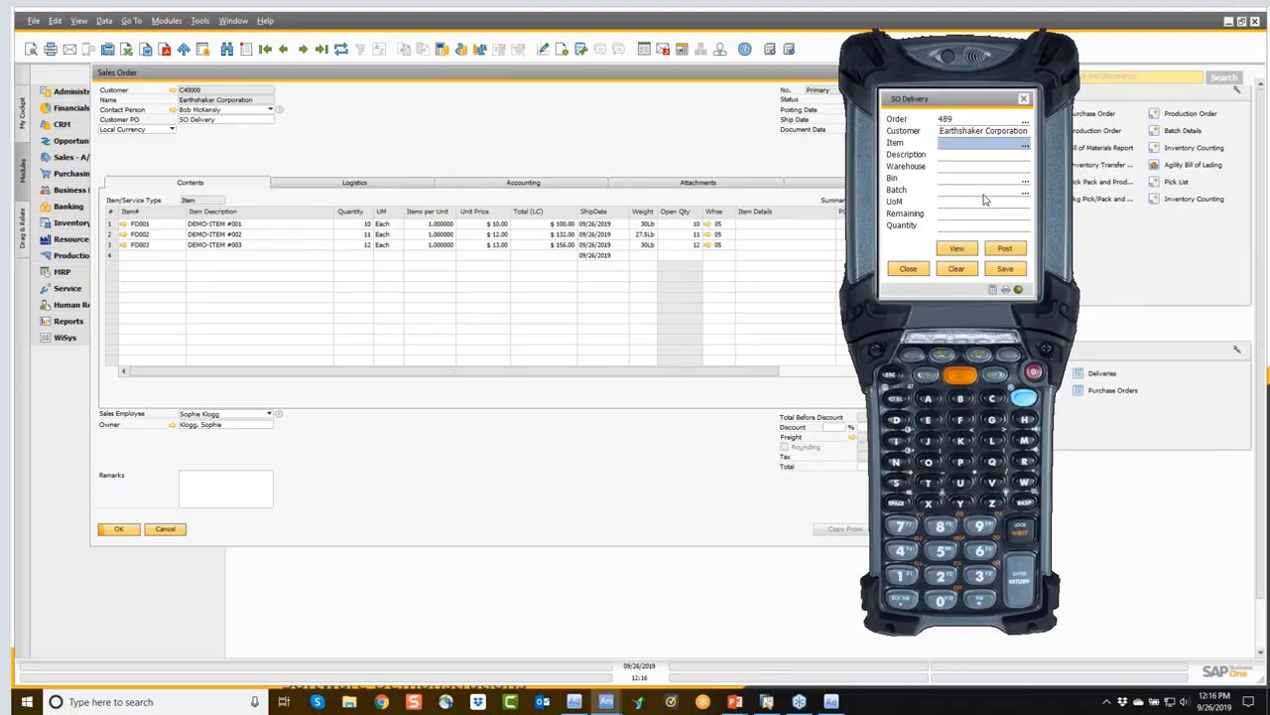
Record the delivery of 12 of item FD003 from bin 05-A1-3 and post the order's delivery.
type("FD003")
key("Return")
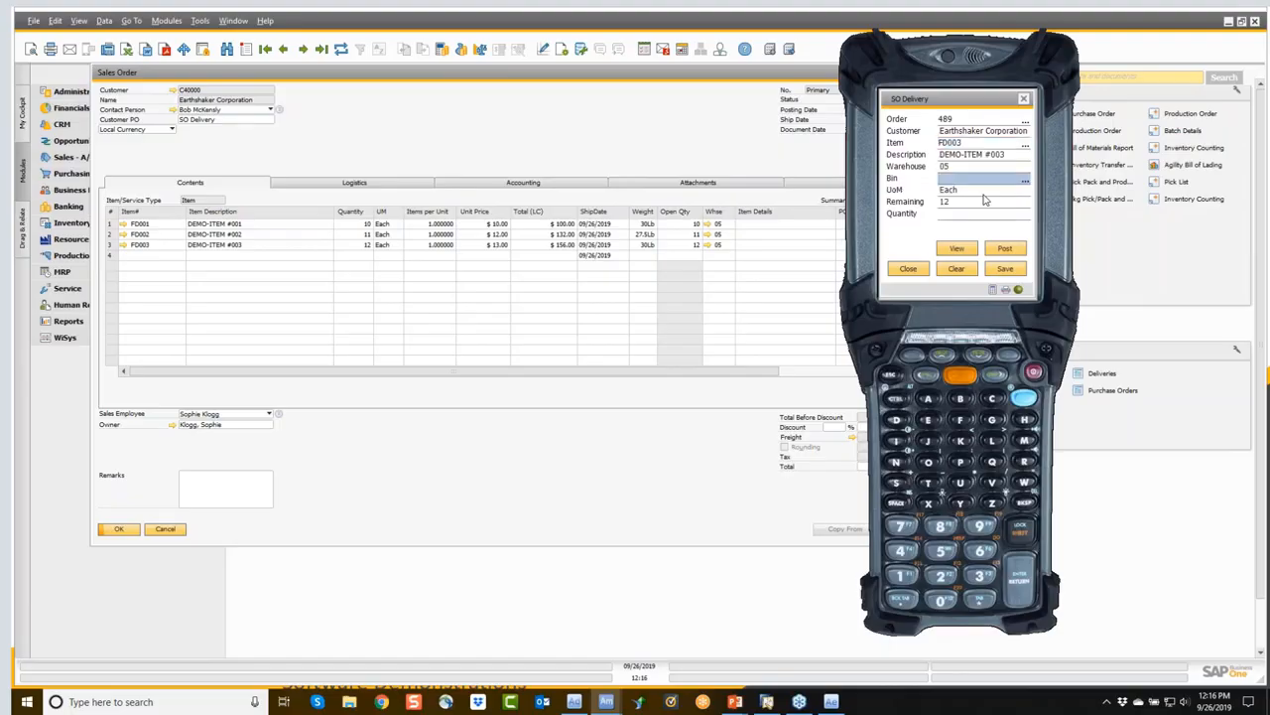
left_click(1025, 181)
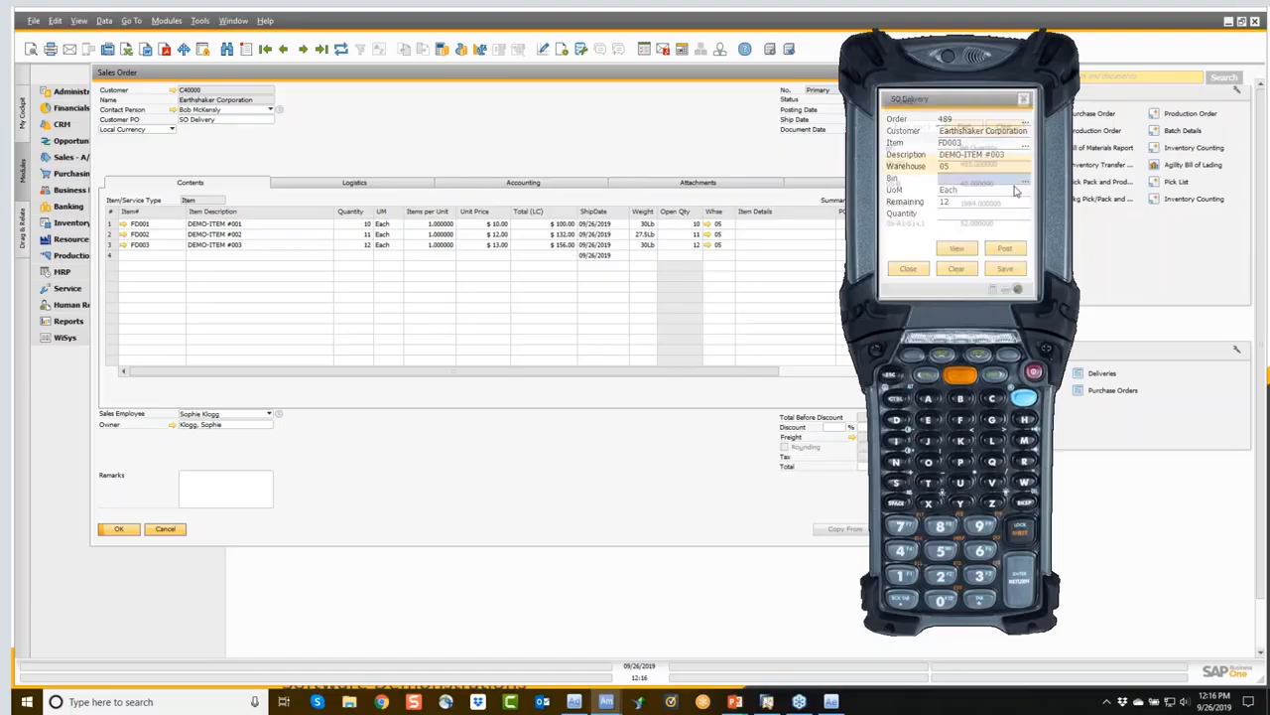
left_click(978, 205)
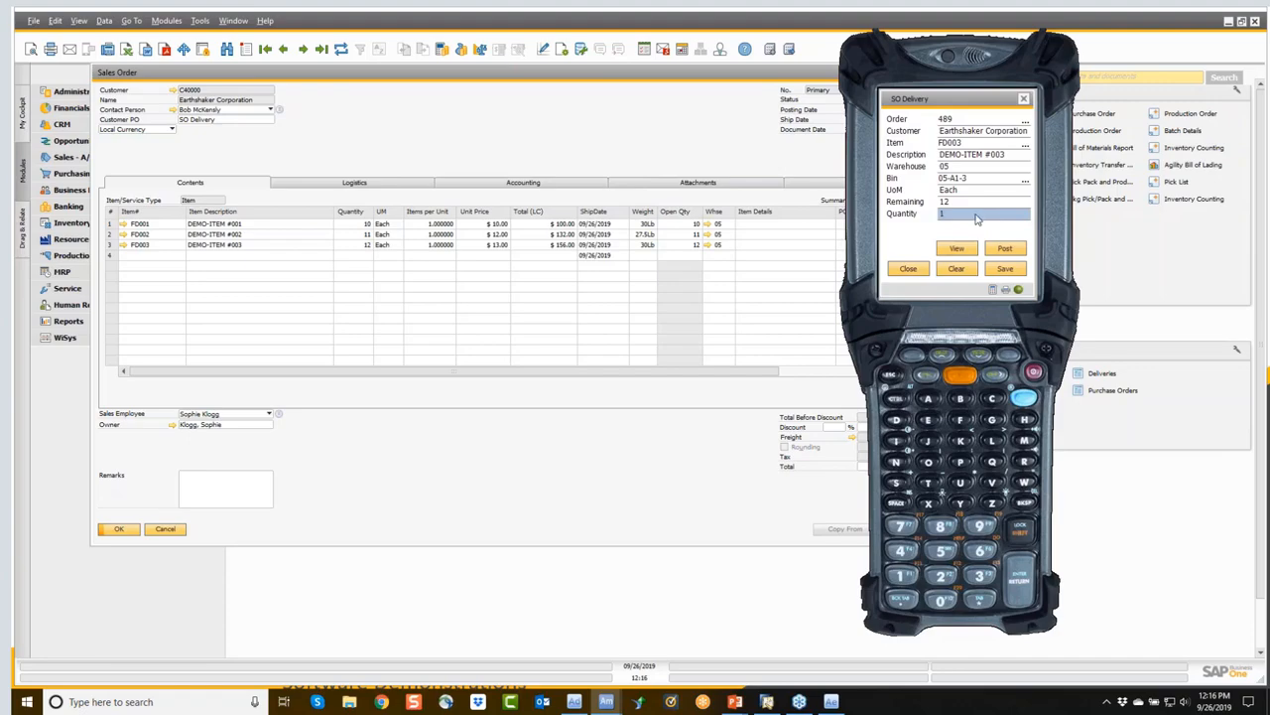
key("Return")
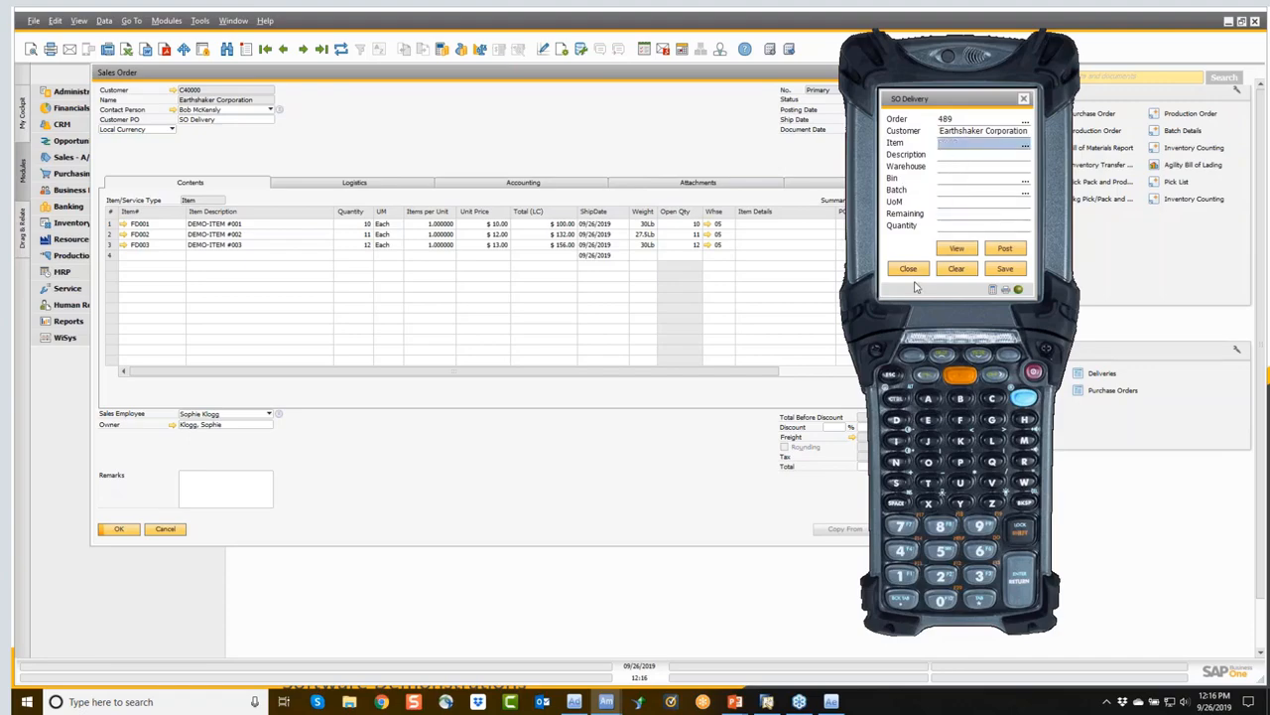
left_click(1006, 249)
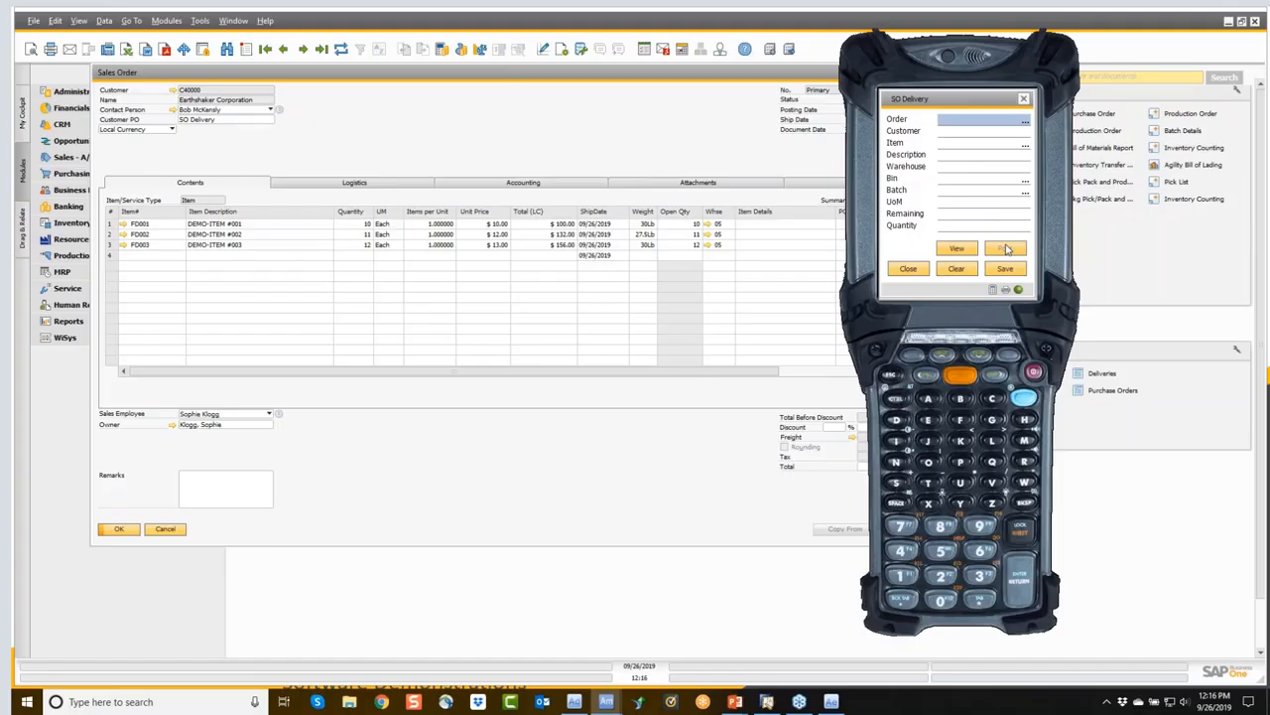
Switch to SAP Business One, refresh the SO Delivery sales order and view its relationship map.
left_click(341, 48)
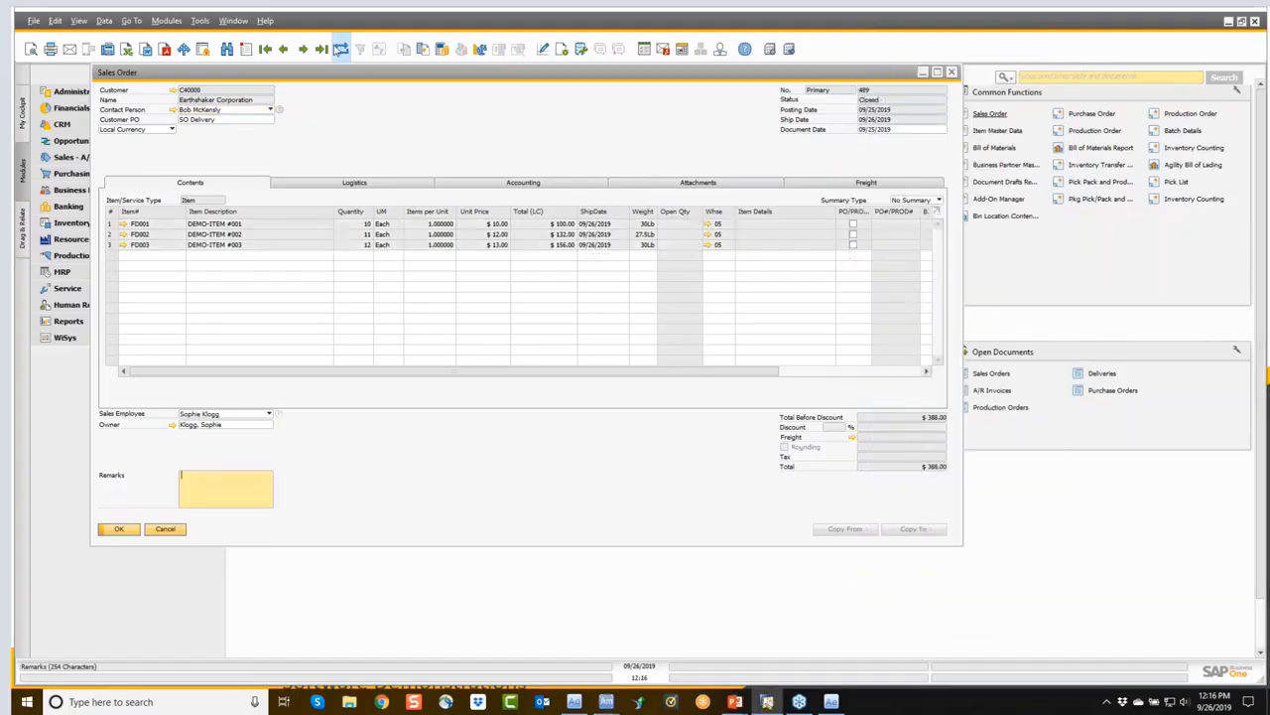
right_click(341, 107)
left_click(397, 298)
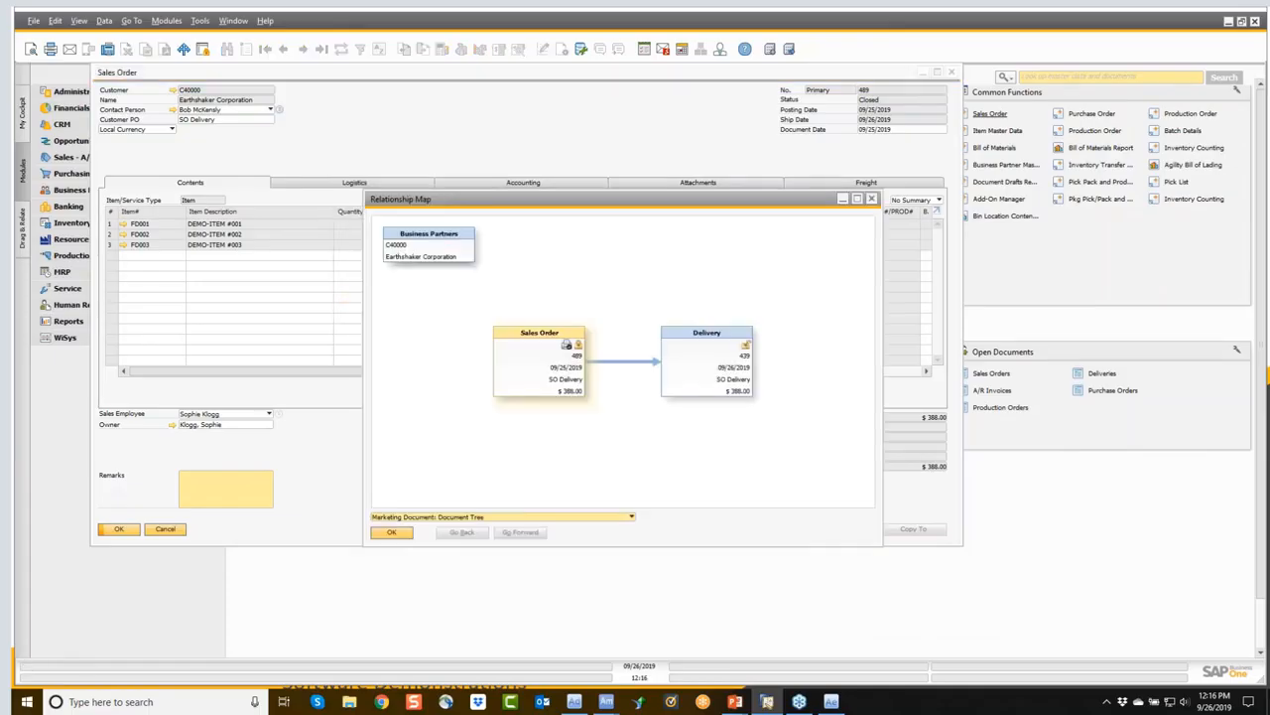
left_click(871, 198)
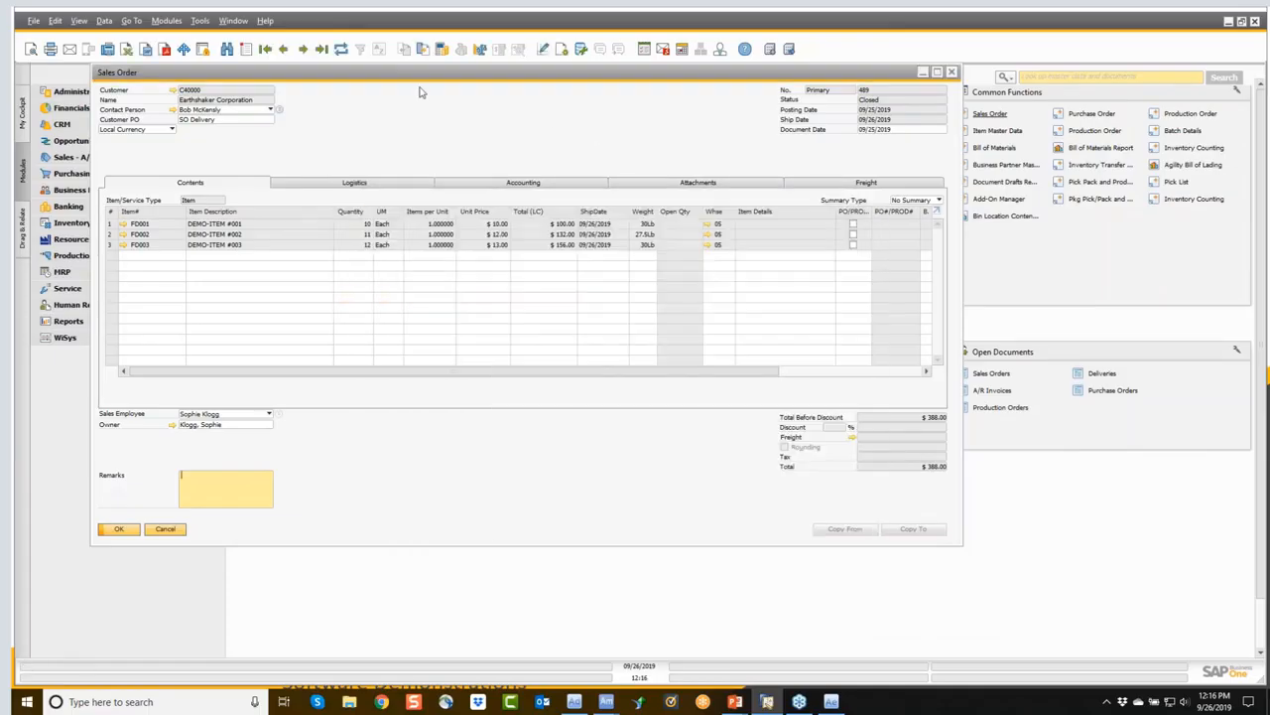
Go to the following sales order, SO Directed Picking, and view its pick list.
left_click(303, 49)
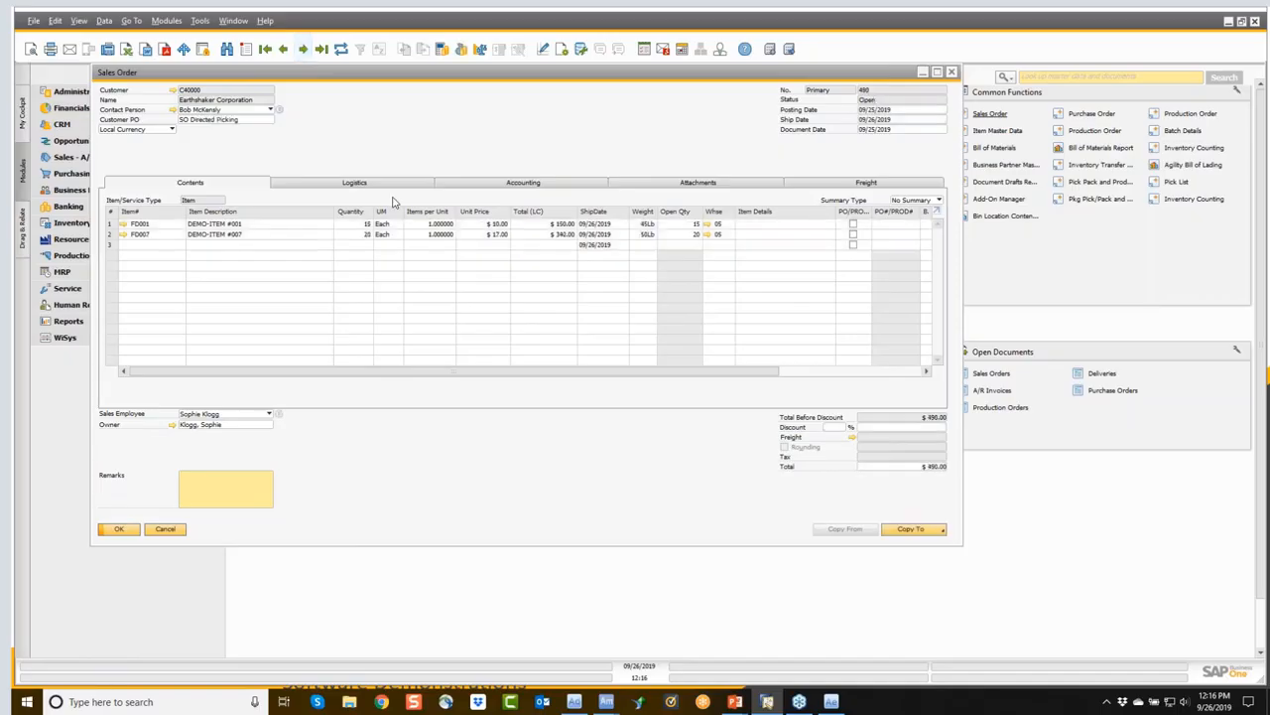
right_click(411, 125)
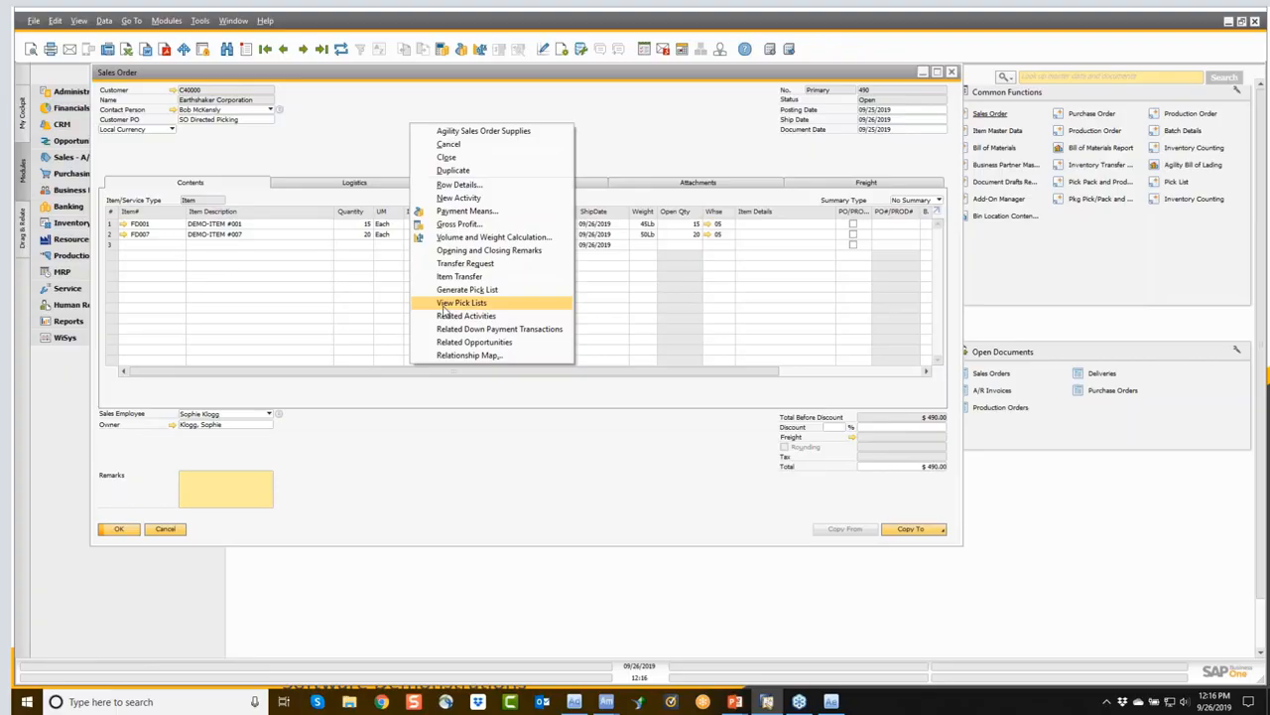
left_click(452, 303)
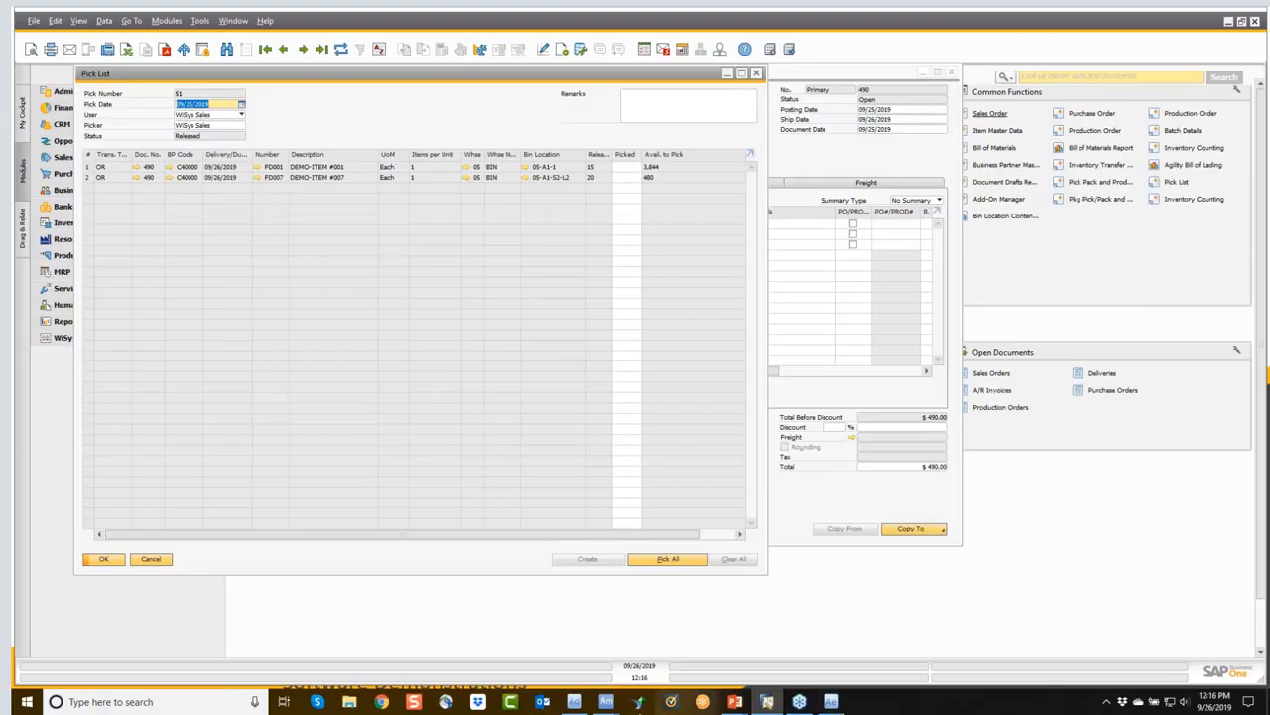
Switch to Agility Mobile and load the pick list in Directed Sales Order Picking by its picking number.
mouse_move(607, 700)
left_click(697, 657)
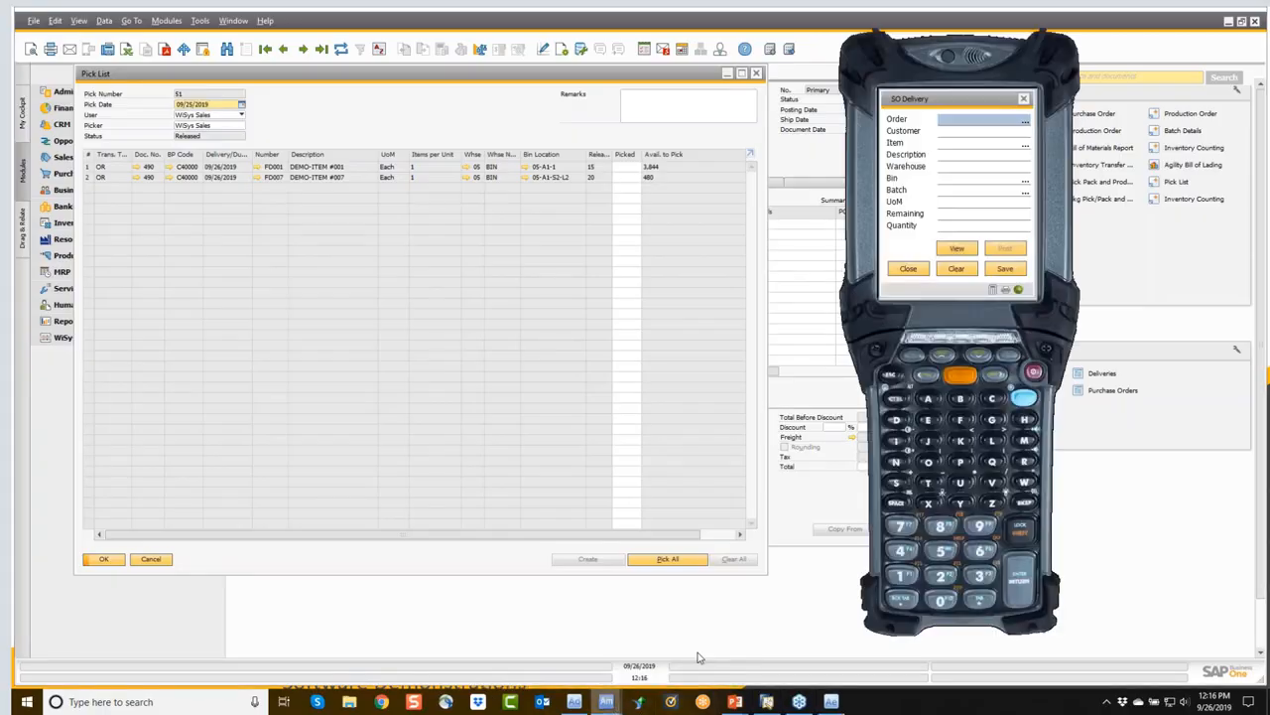
left_click(911, 270)
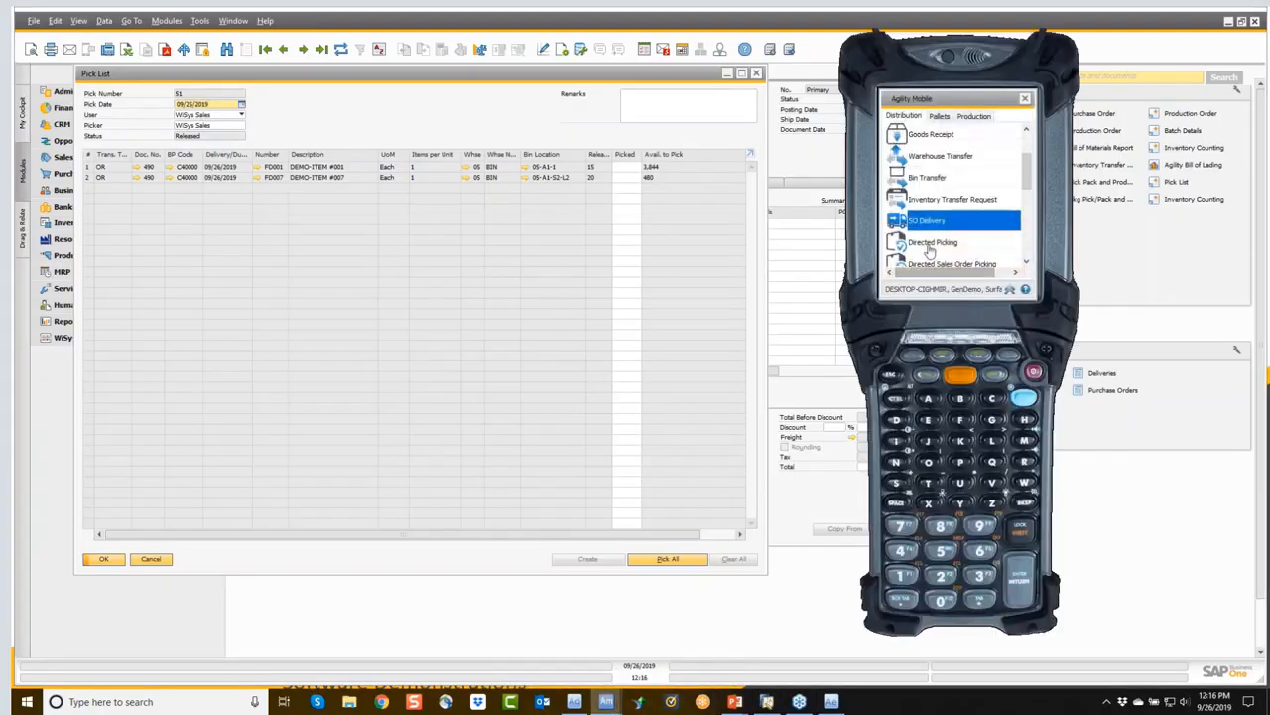
scroll(929, 252, "down", 3)
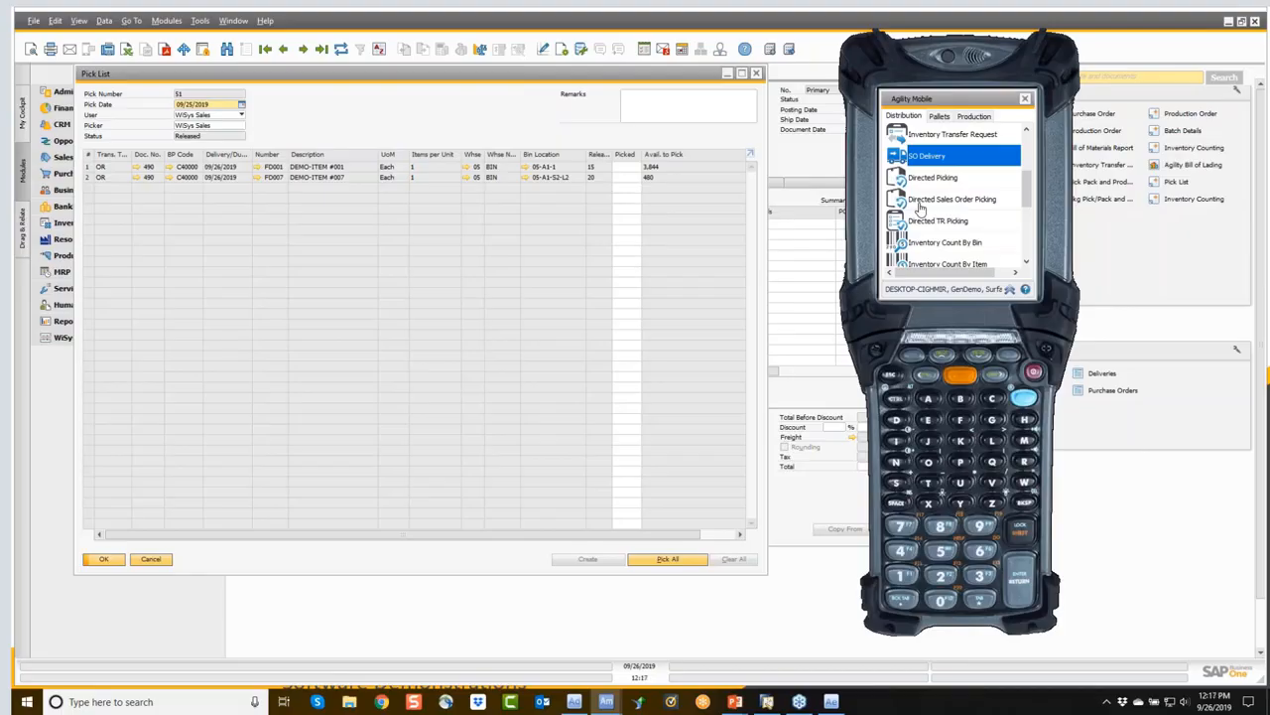
left_click(921, 208)
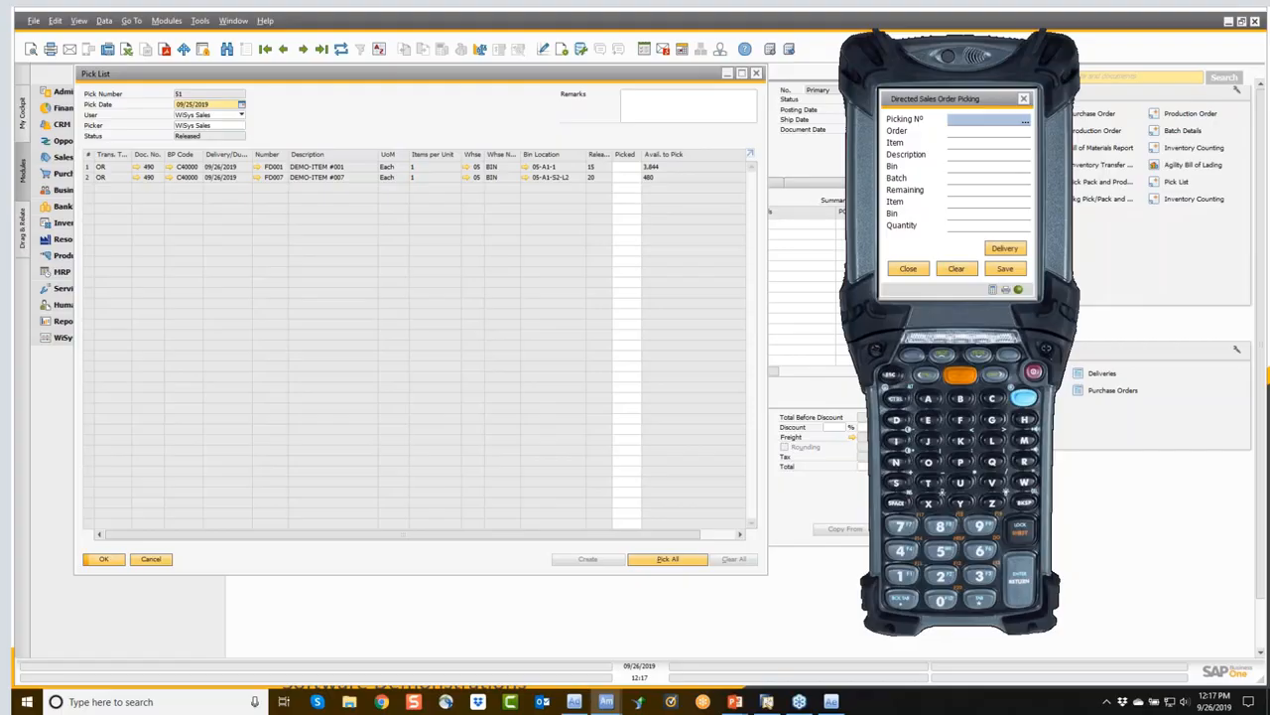
type("51")
key("Return")
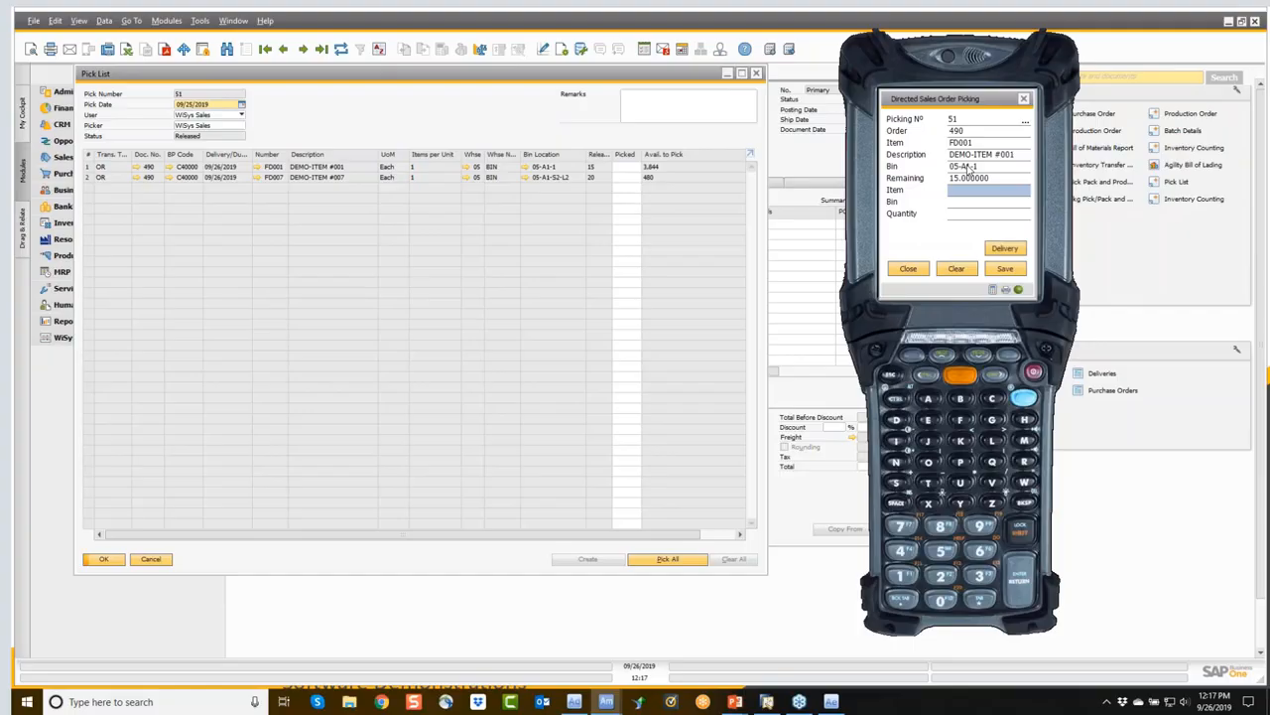
Record the picking of 15 of item FD001 from bin 05-A1-1.
type("FD001")
key("Return")
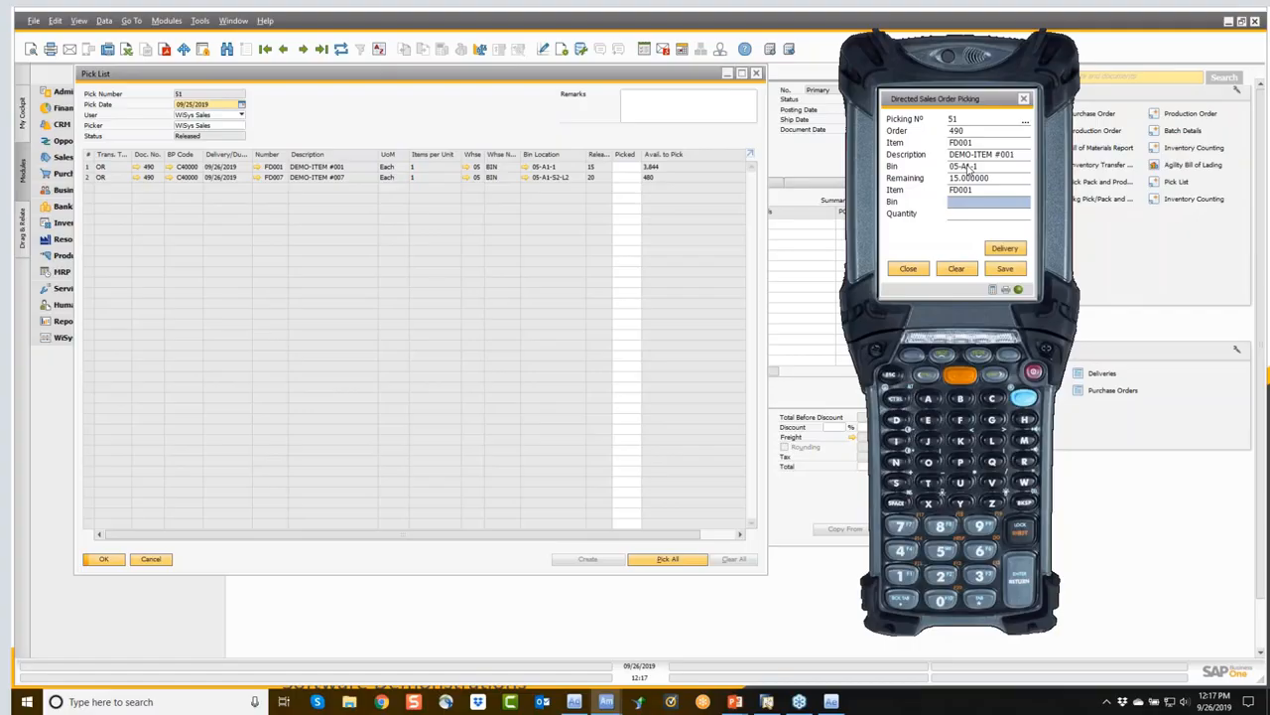
type("05-A1-1")
key("Return")
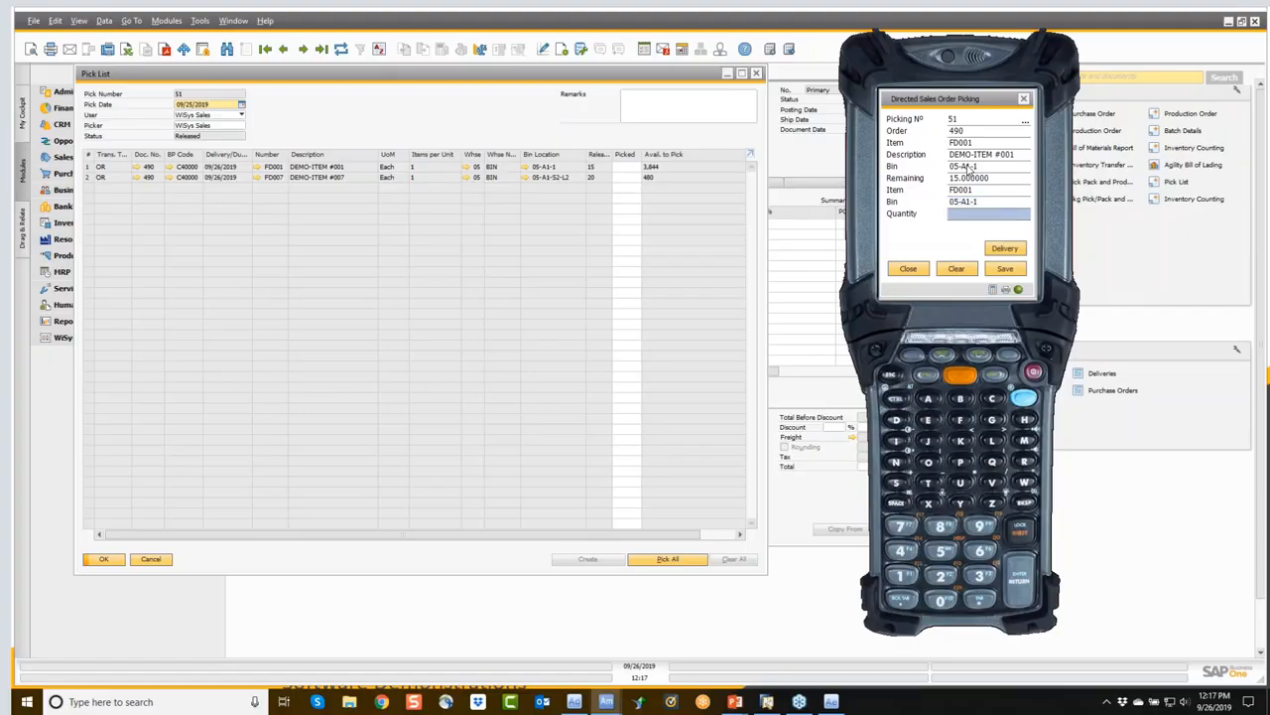
type("15")
key("Return")
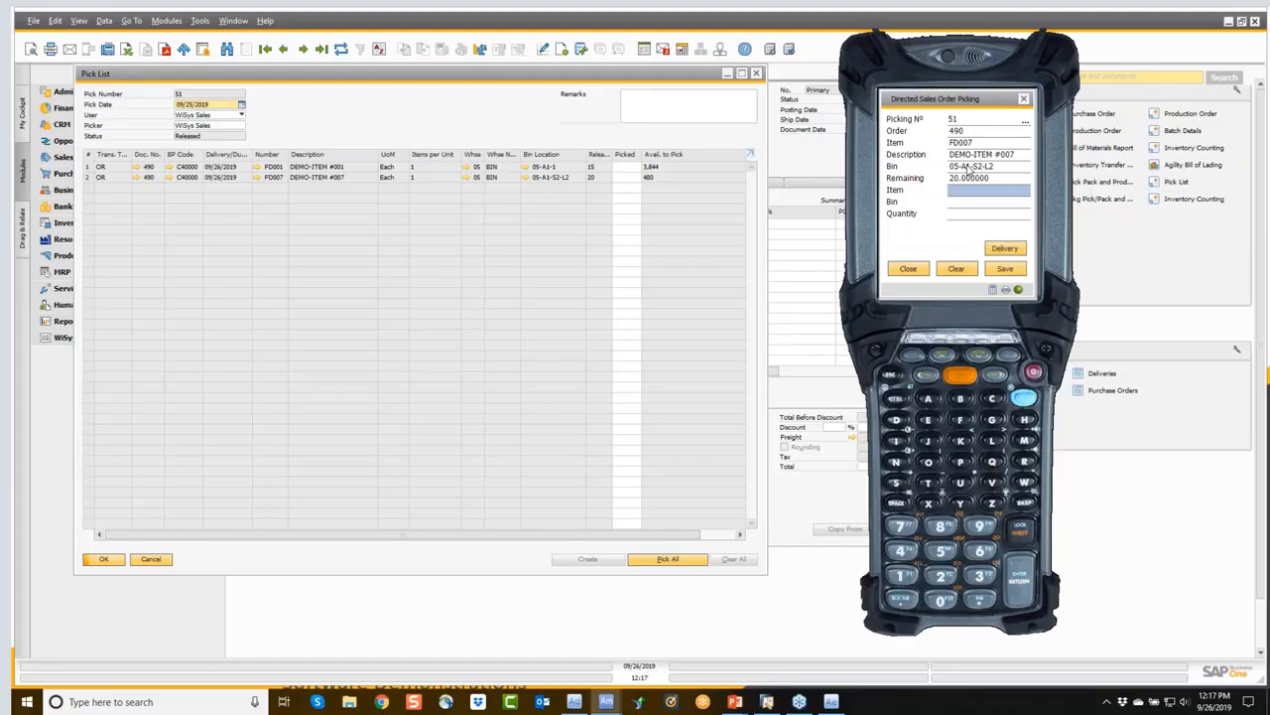
Record the picking of 20 of item FD007 from bin 05-A1-S2-L2.
type("FD007")
key("Return")
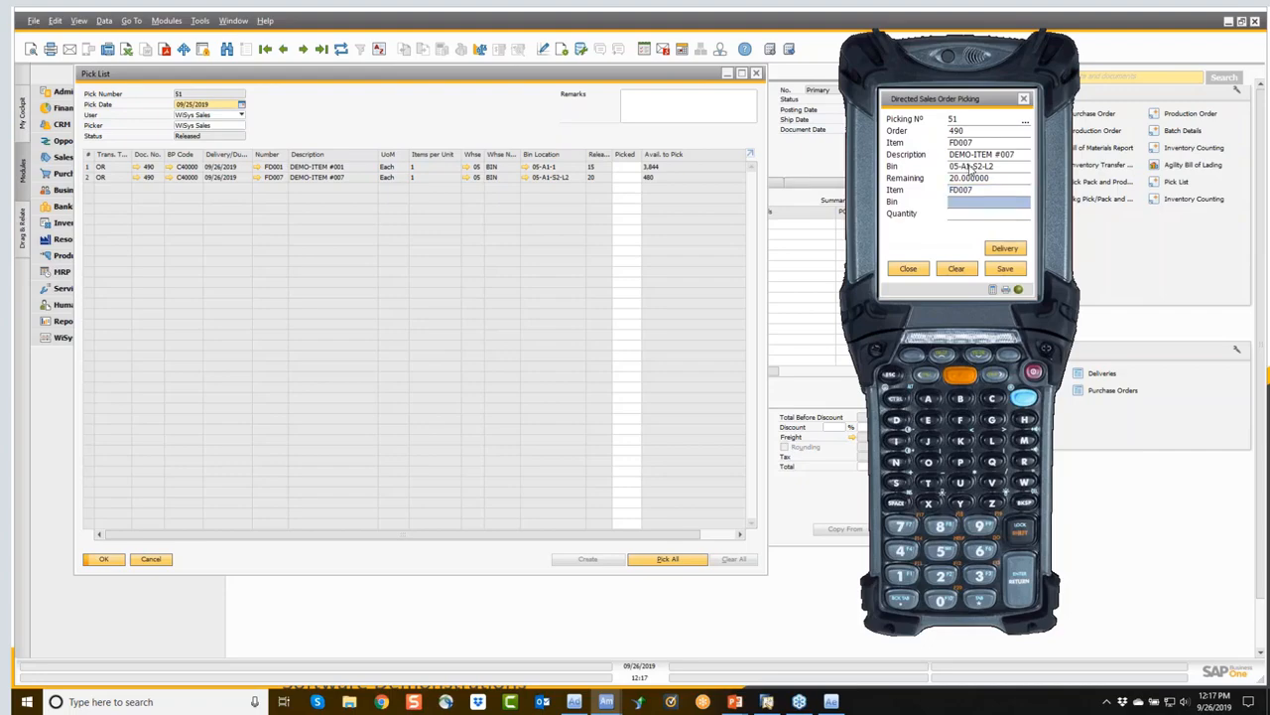
type("05-A1-S2-L2")
key("Return")
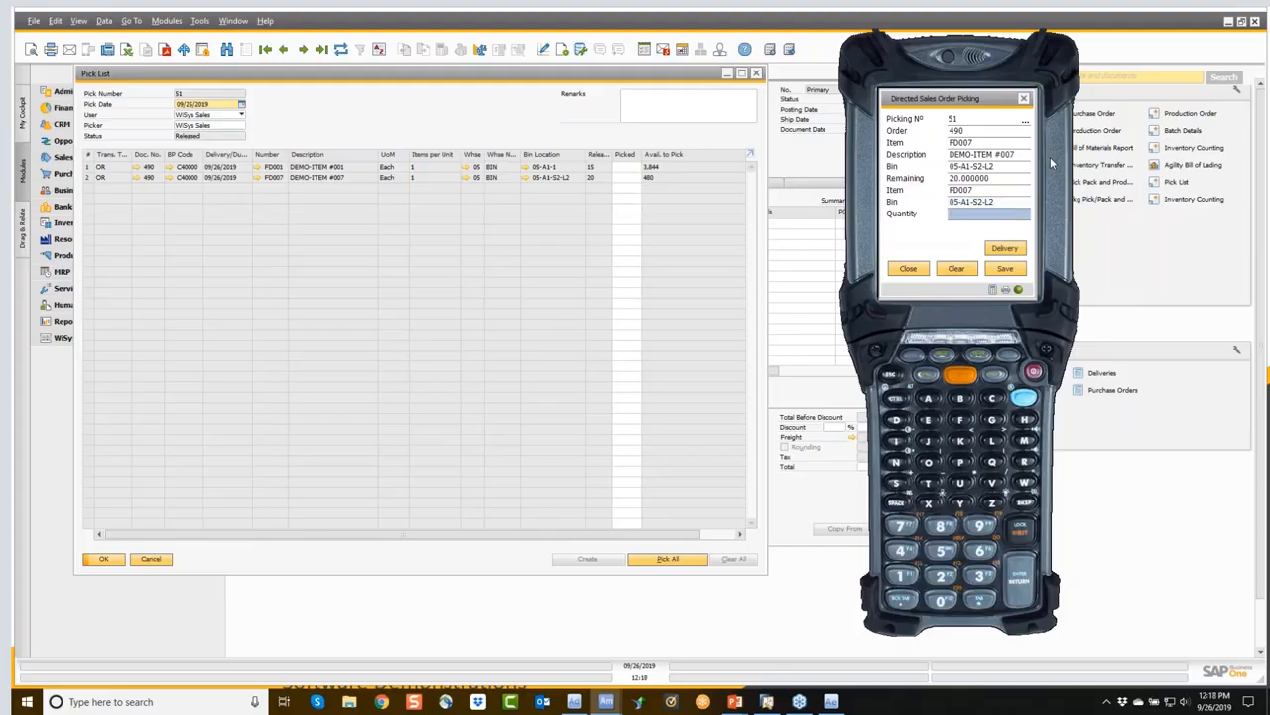
type("20")
key("Return")
Refresh the pick list in SAP Business One and create the picked order's delivery in Agility Mobile.
left_click(369, 104)
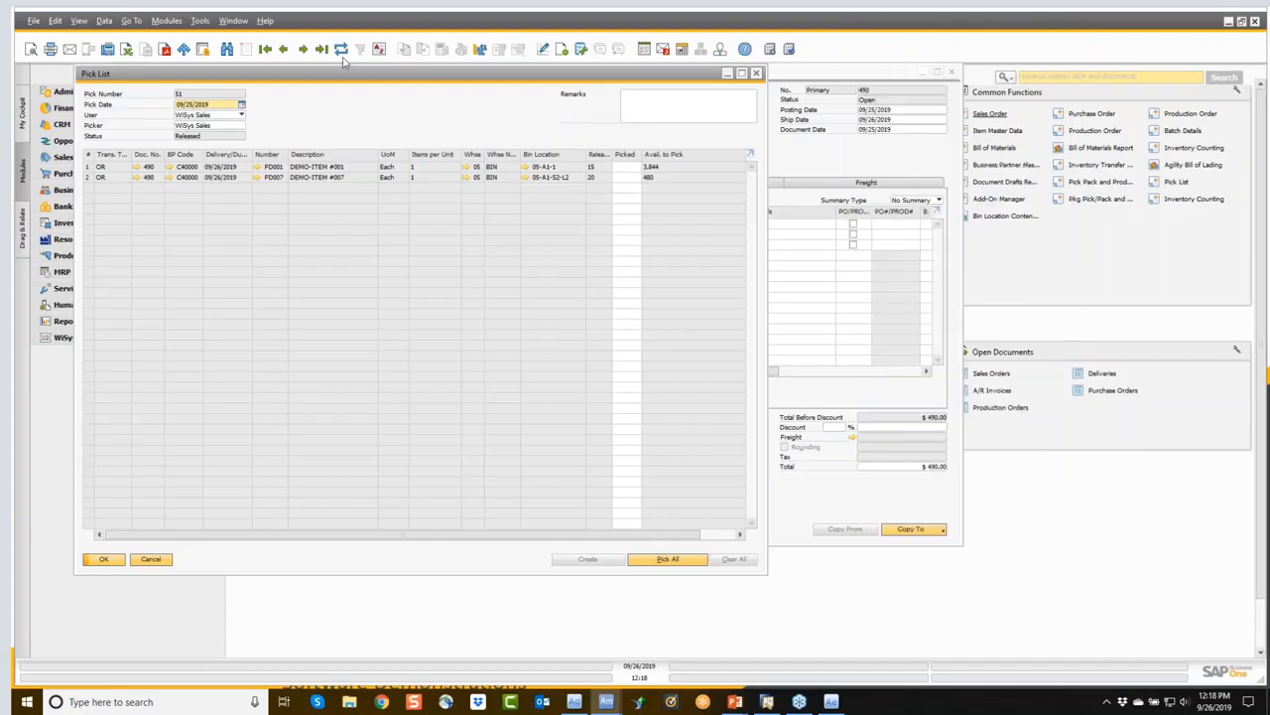
left_click(342, 50)
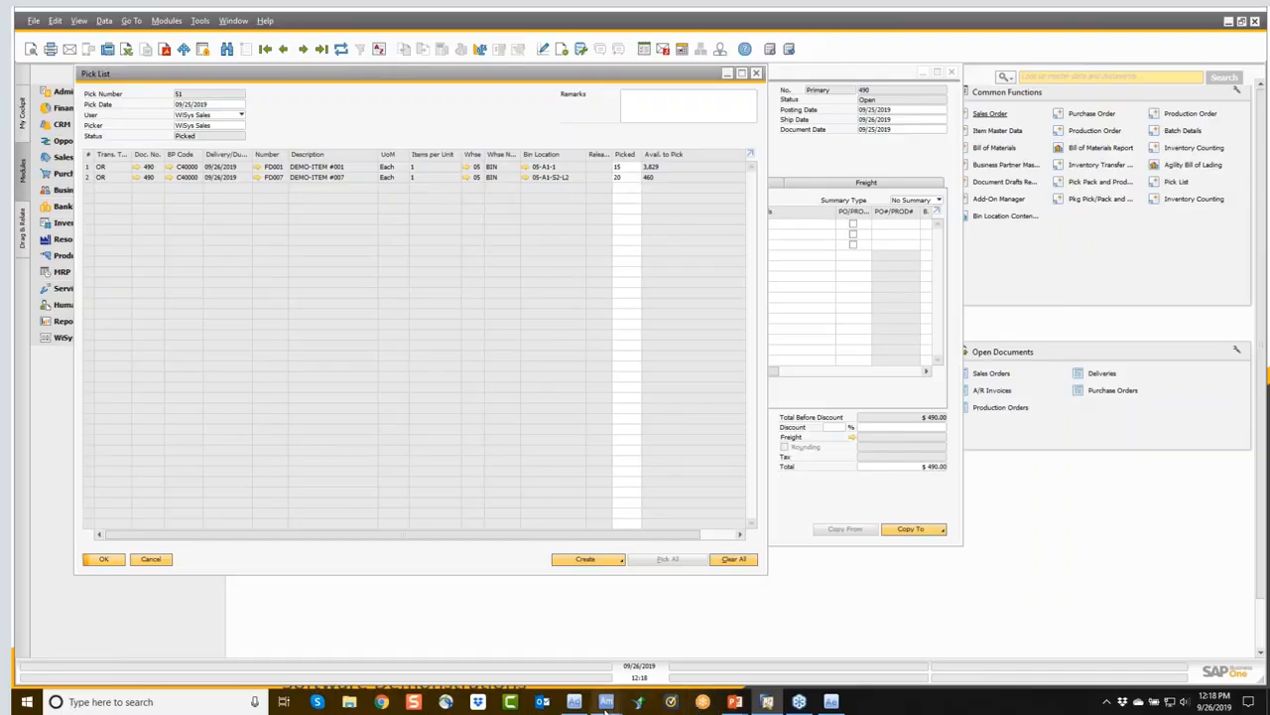
mouse_move(606, 701)
left_click(690, 655)
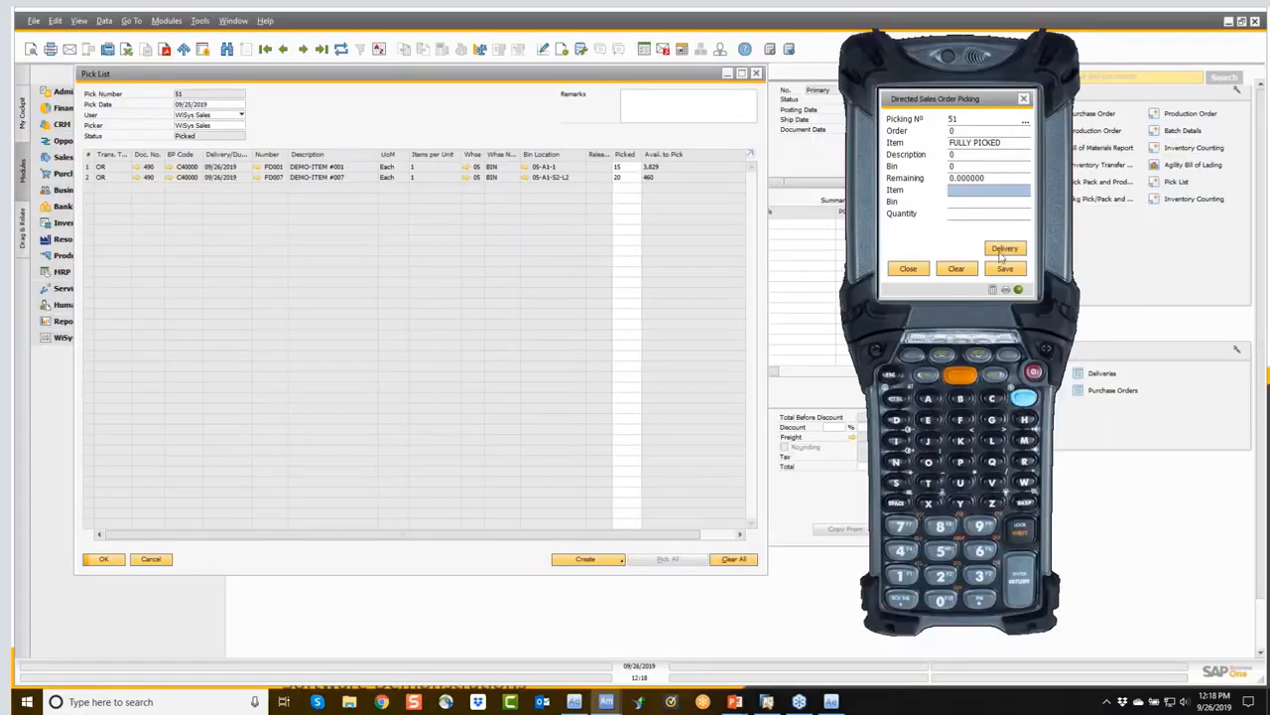
left_click(1002, 250)
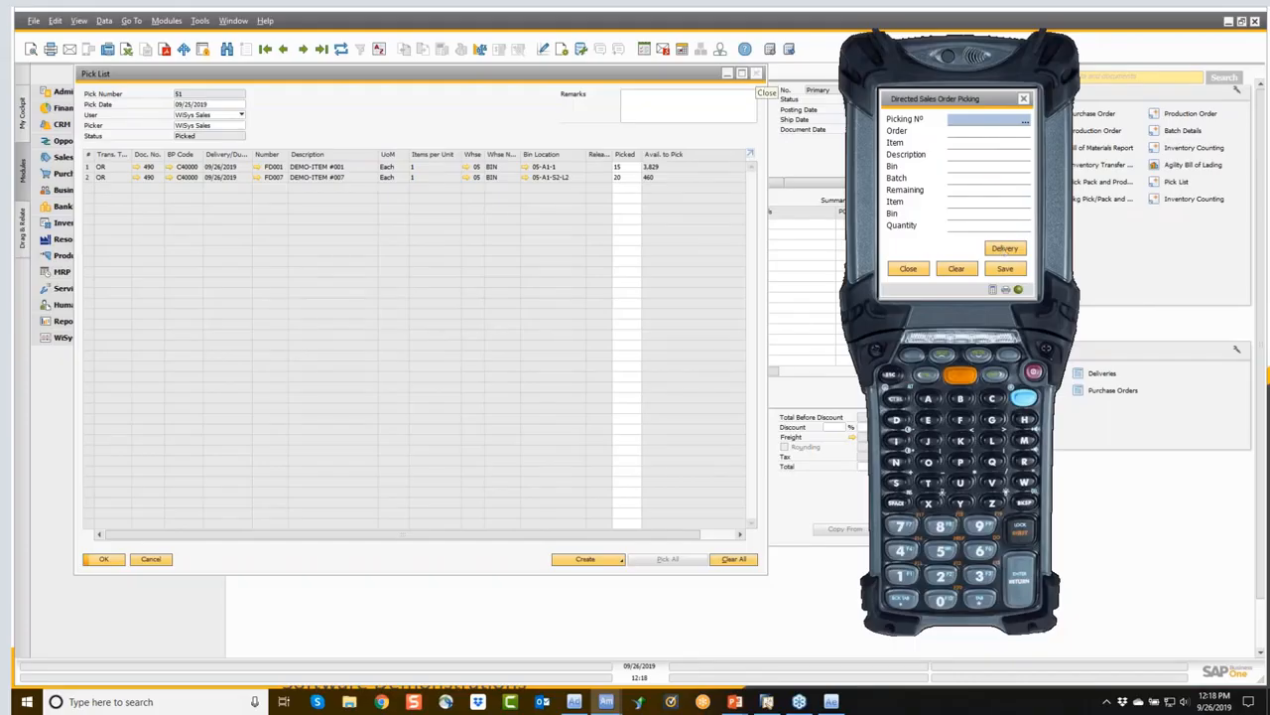
Close the pick list in SAP Business One, refresh the SO Directed Picking sales order and view its relationship map.
left_click(757, 74)
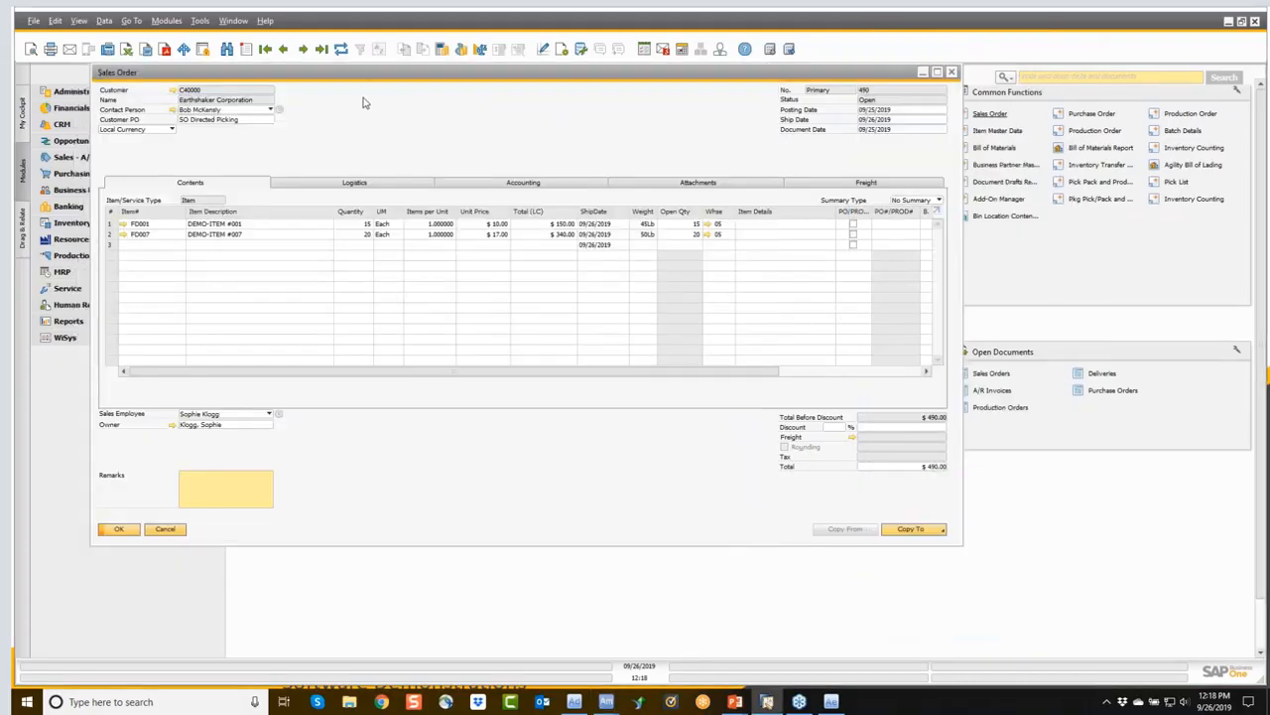
left_click(340, 48)
right_click(335, 129)
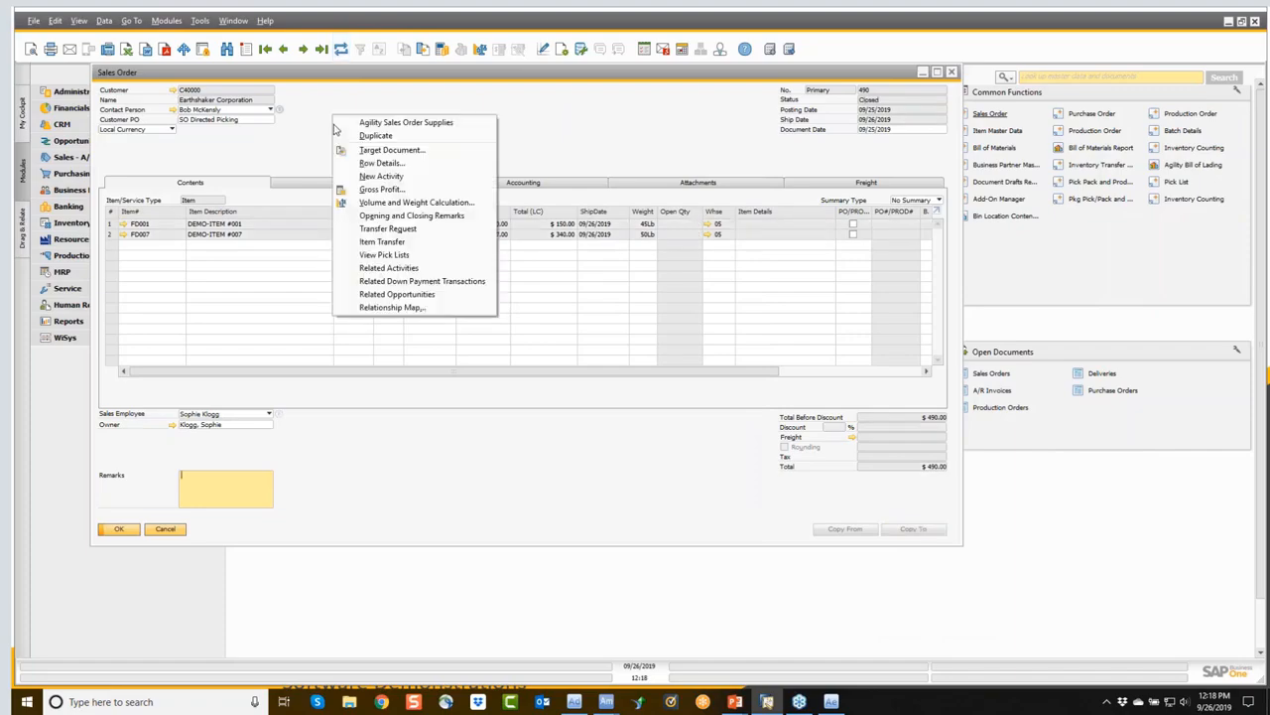
left_click(387, 307)
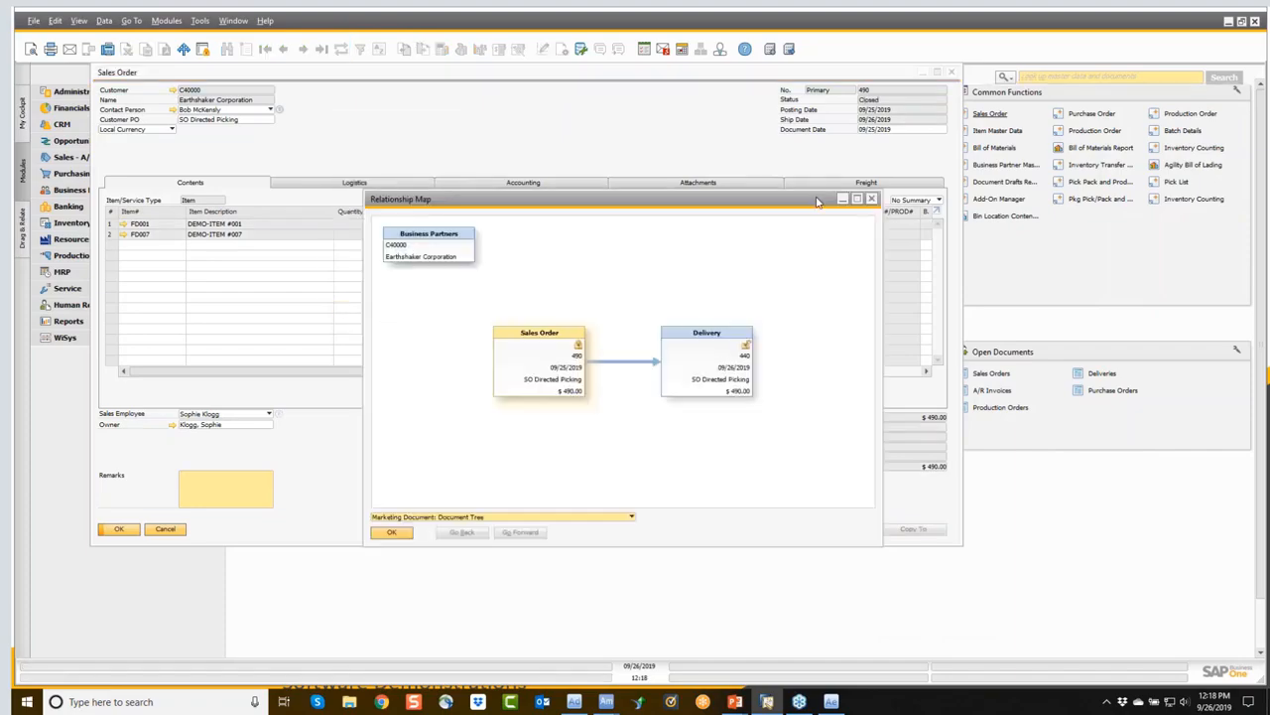
left_click(872, 199)
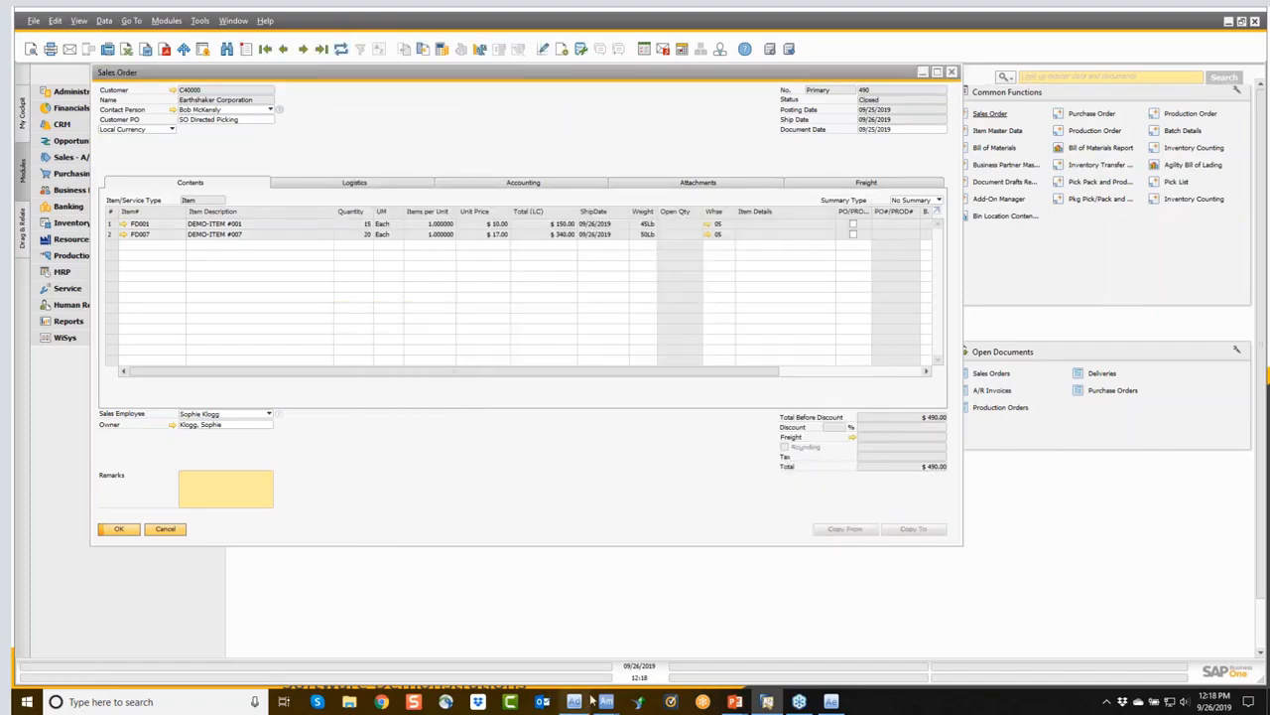
Switch to Agility Mobile, leave Directed Sales Order Picking and view the available Production functions.
mouse_move(606, 702)
left_click(705, 645)
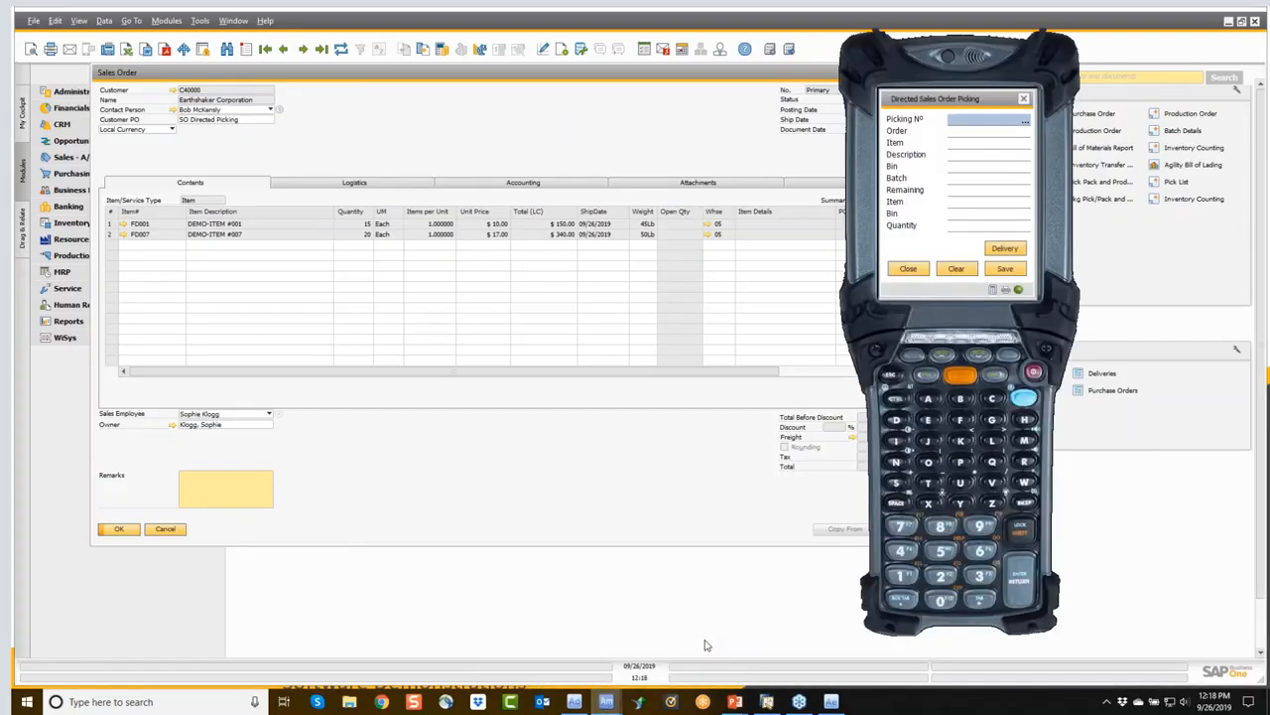
left_click(907, 269)
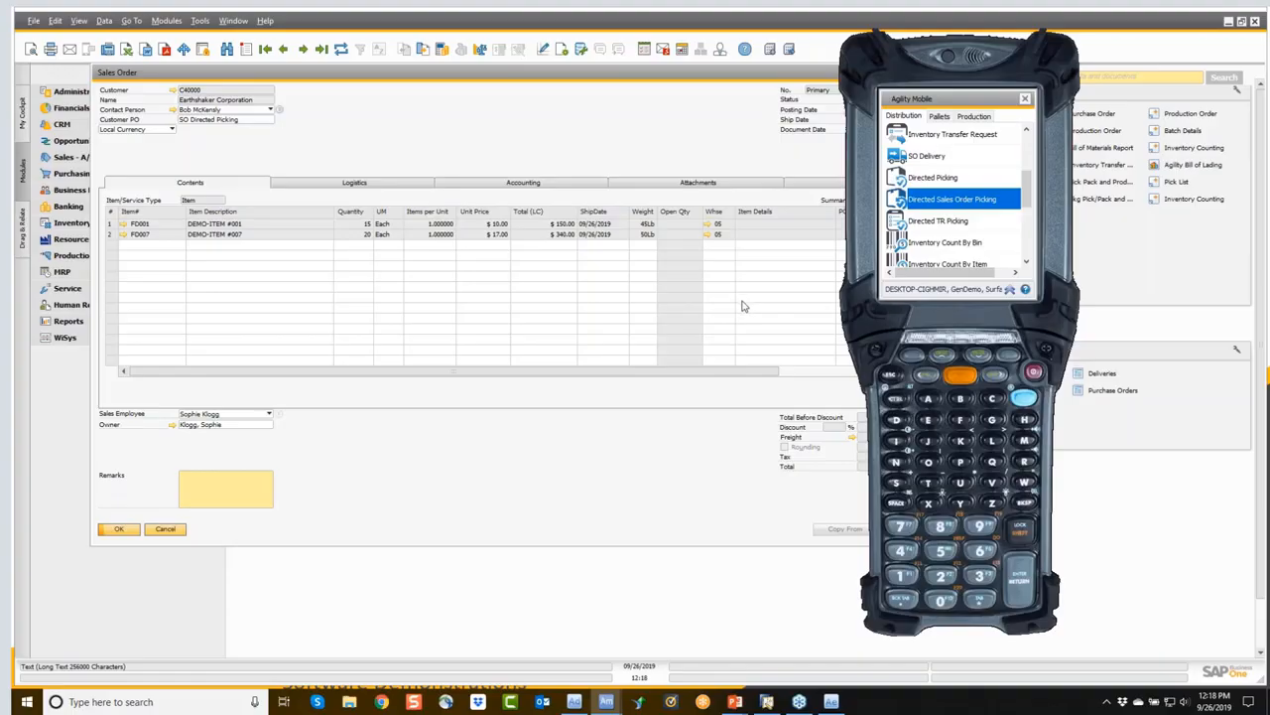
scroll(940, 175, "up", 3)
left_click(974, 117)
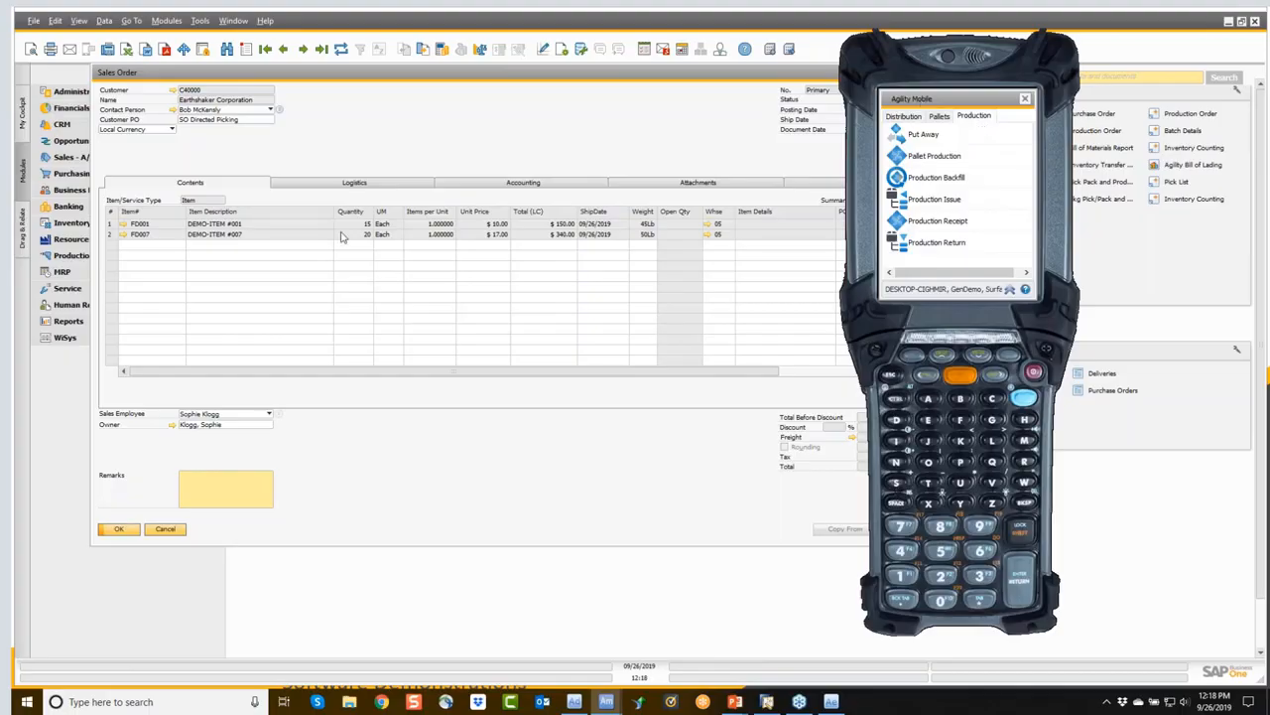
Switch to SAP Business One and open Document Management from the WiSys document options.
left_click(66, 338)
left_click(65, 338)
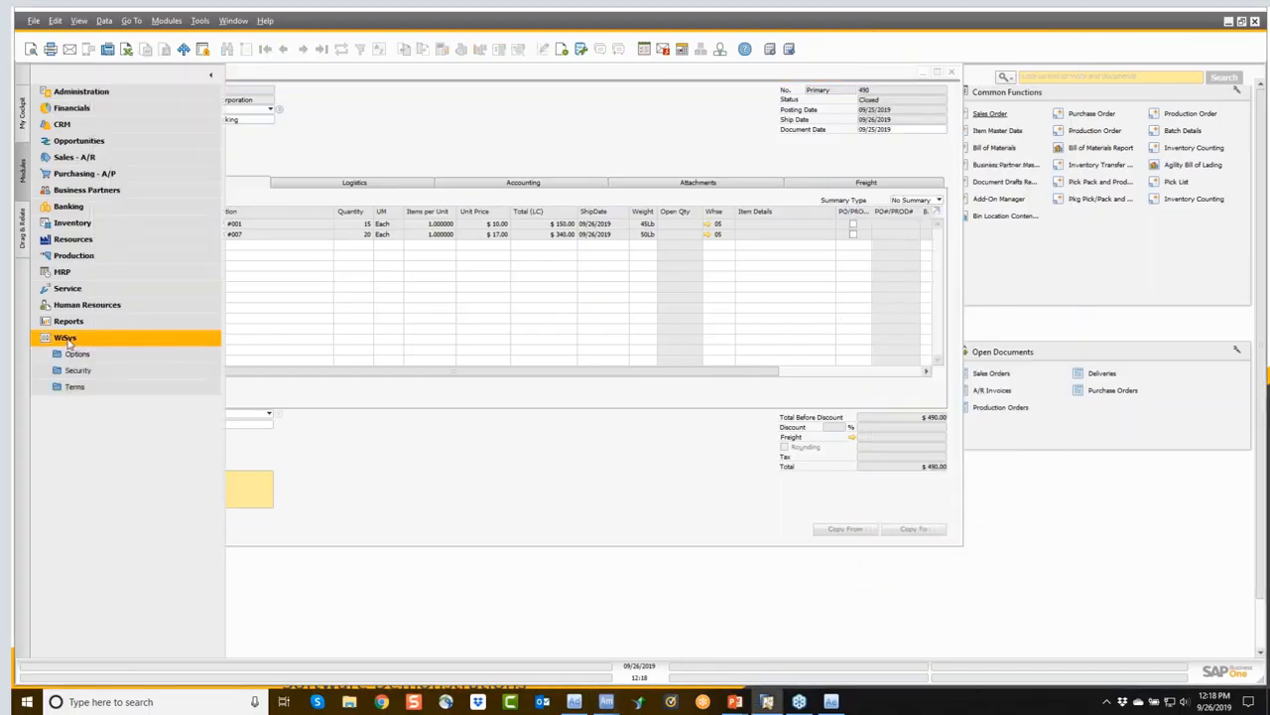
left_click(77, 354)
left_click(72, 388)
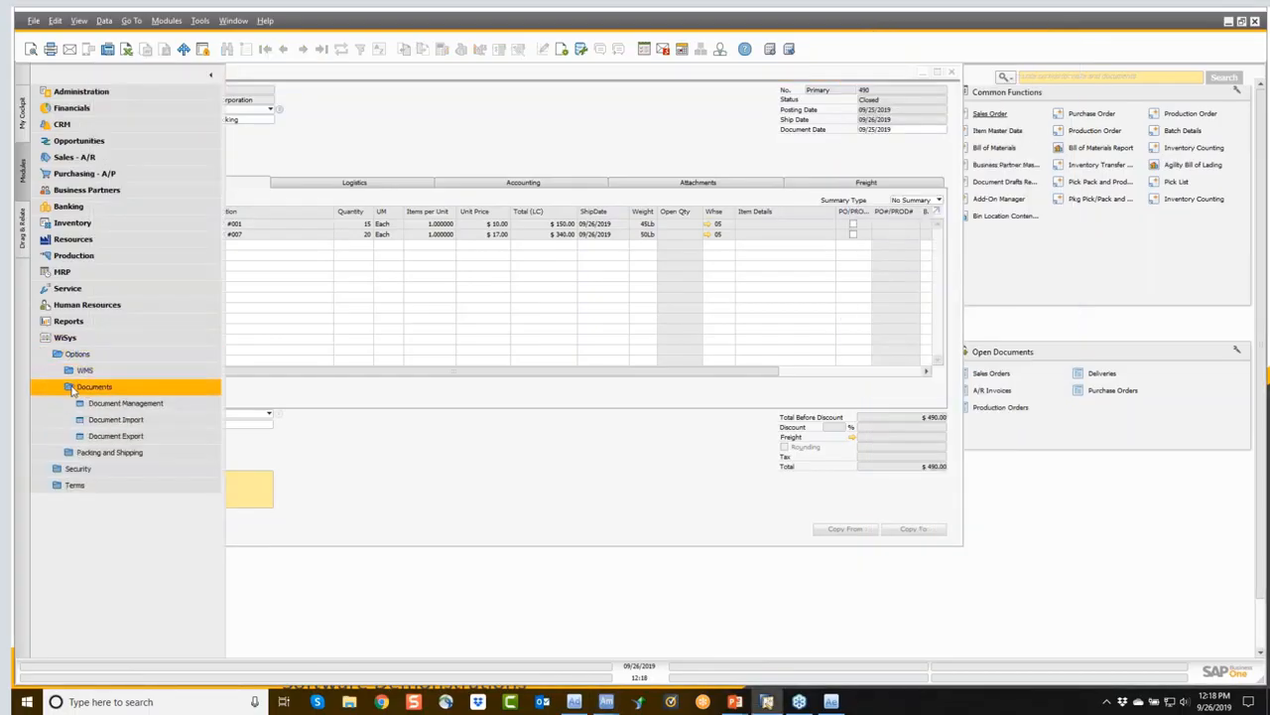
left_click(81, 403)
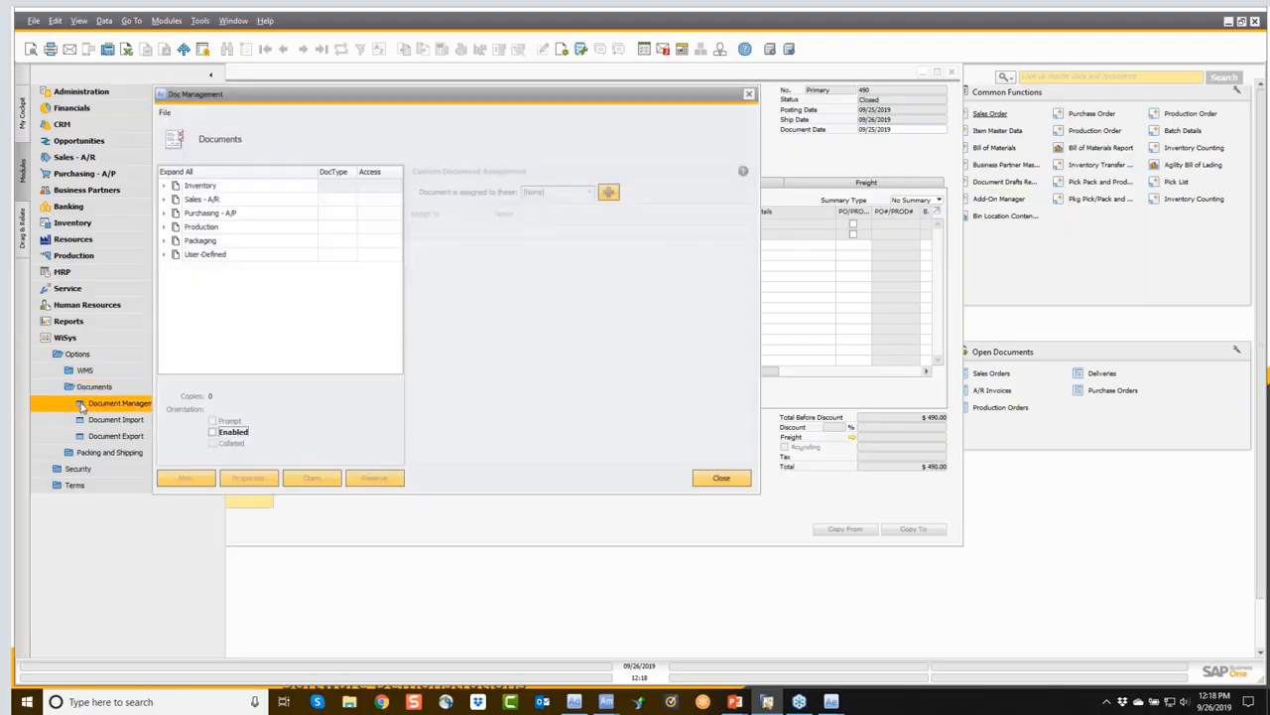
Browse the Packaging and Production document types and view the assignment choices for the ProductionFG document.
left_click(165, 243)
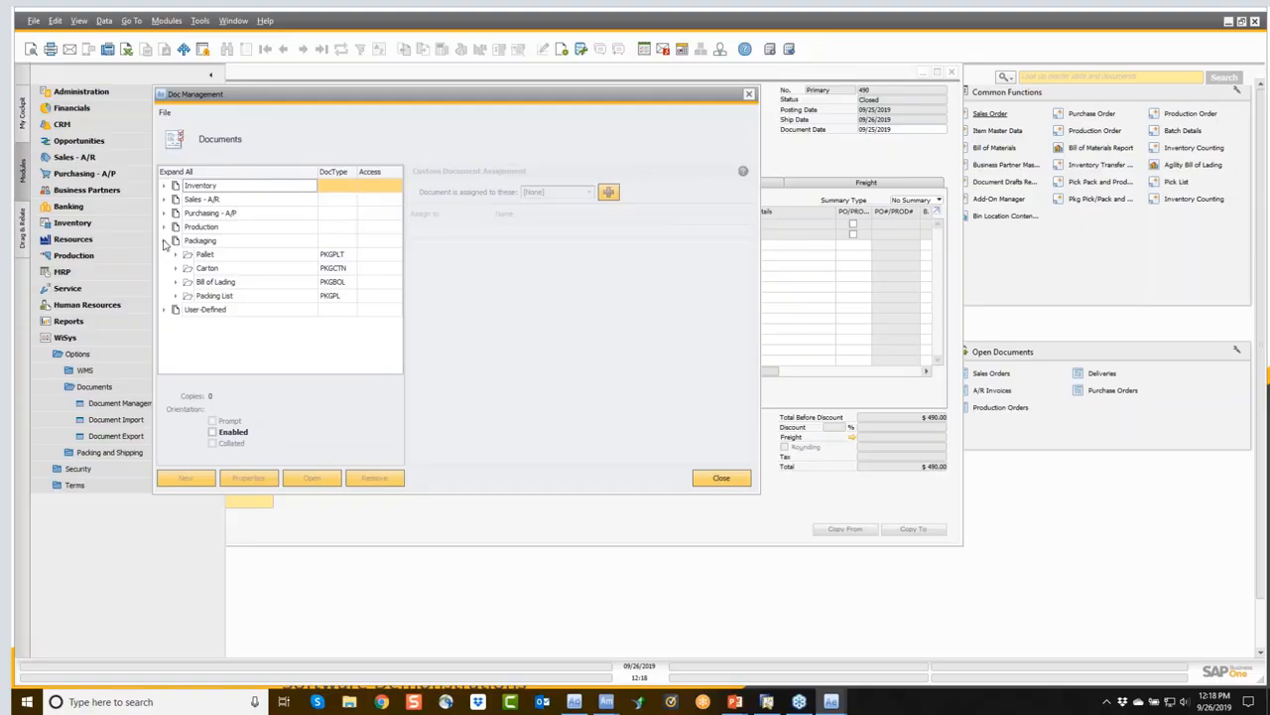
left_click(164, 241)
left_click(166, 228)
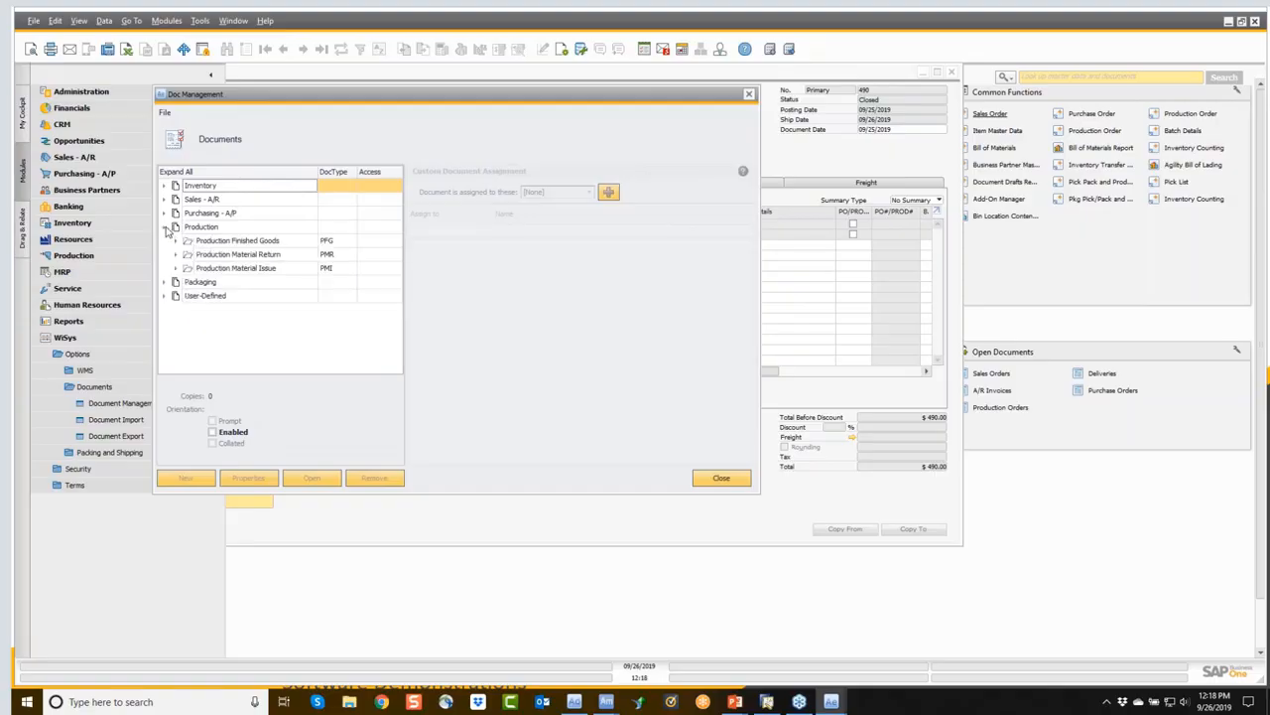
left_click(177, 241)
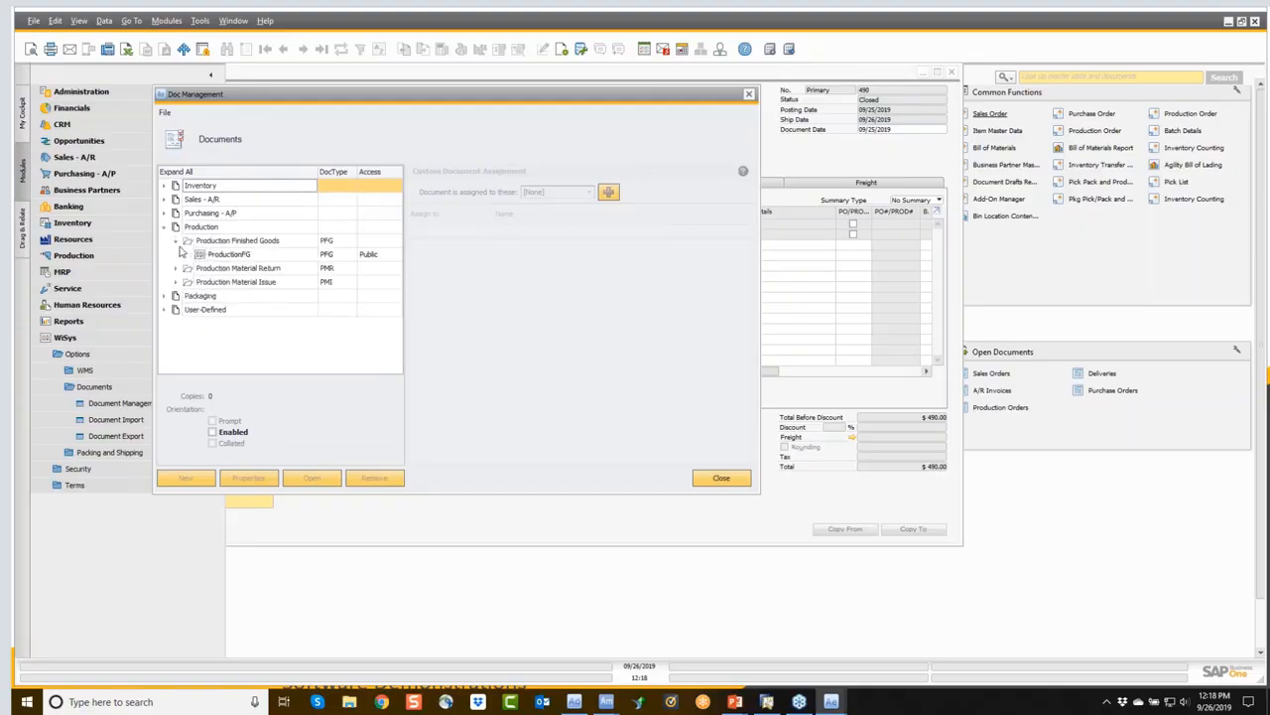
left_click(223, 256)
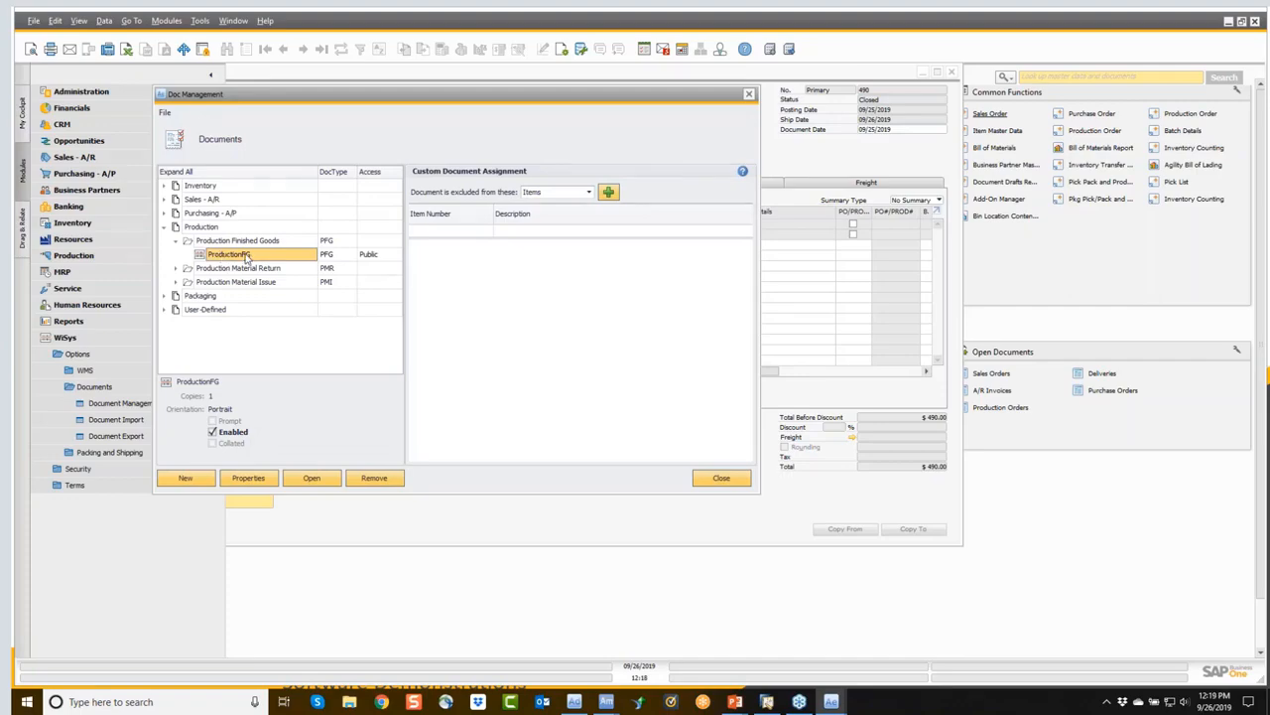
left_click(588, 193)
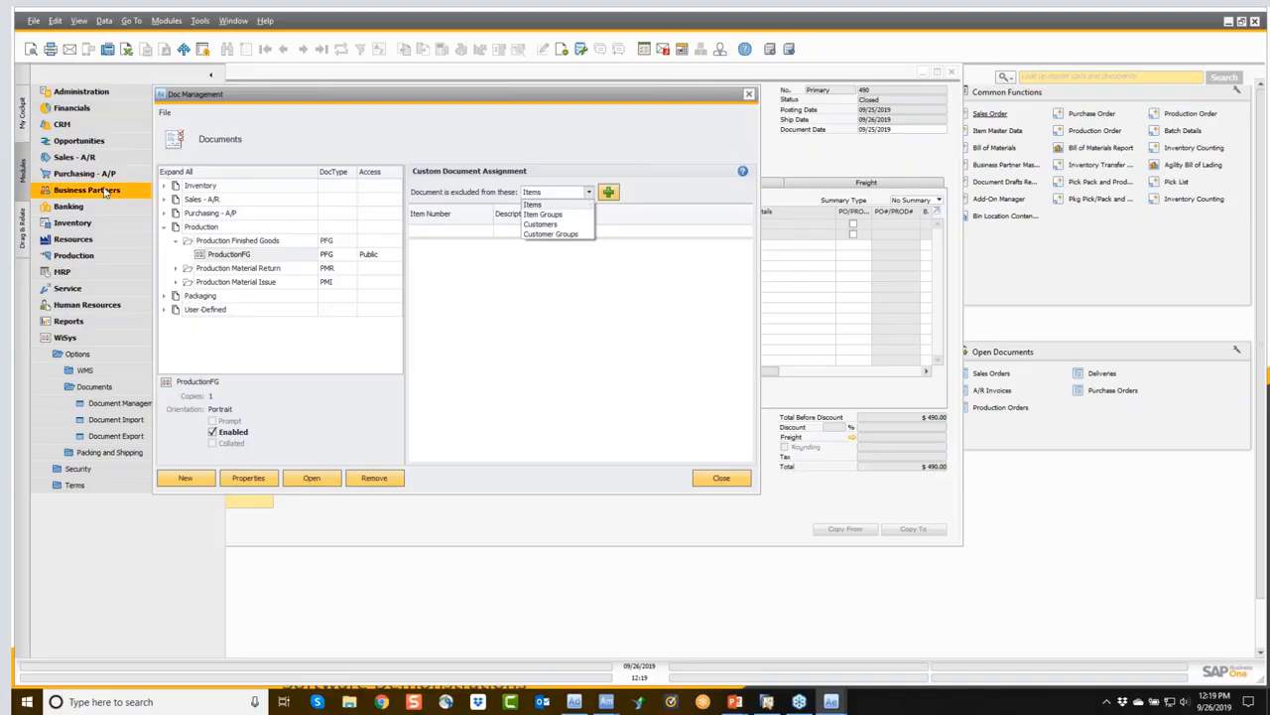
Review the document types under Inventory, Sales - A/R and Purchasing - A/P, including the Pick List document, and close Document Management.
left_click(164, 188)
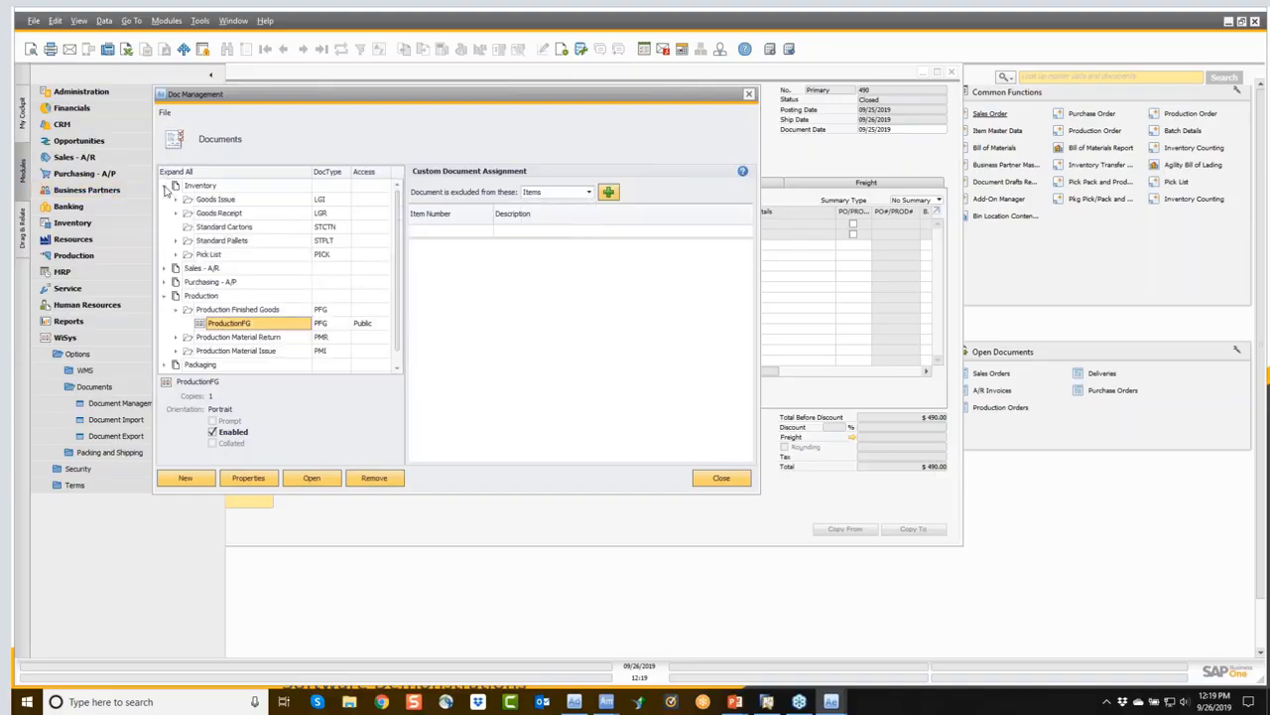
left_click(176, 254)
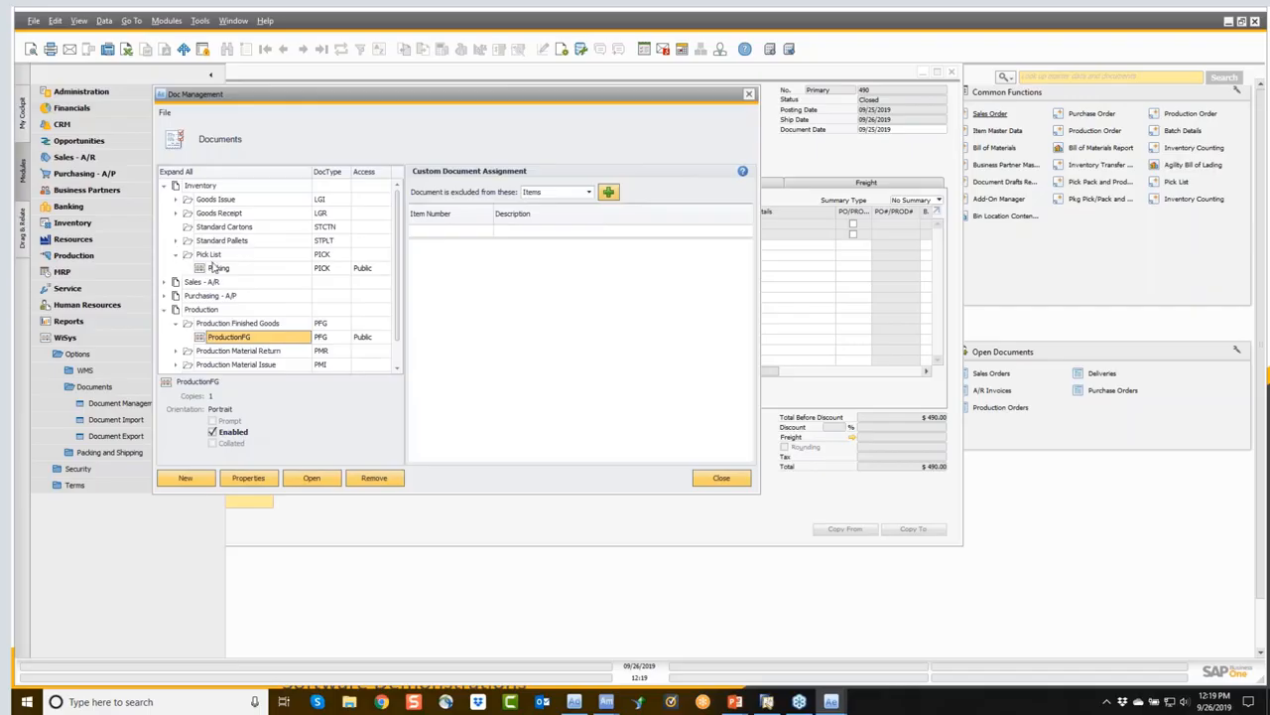
left_click(165, 283)
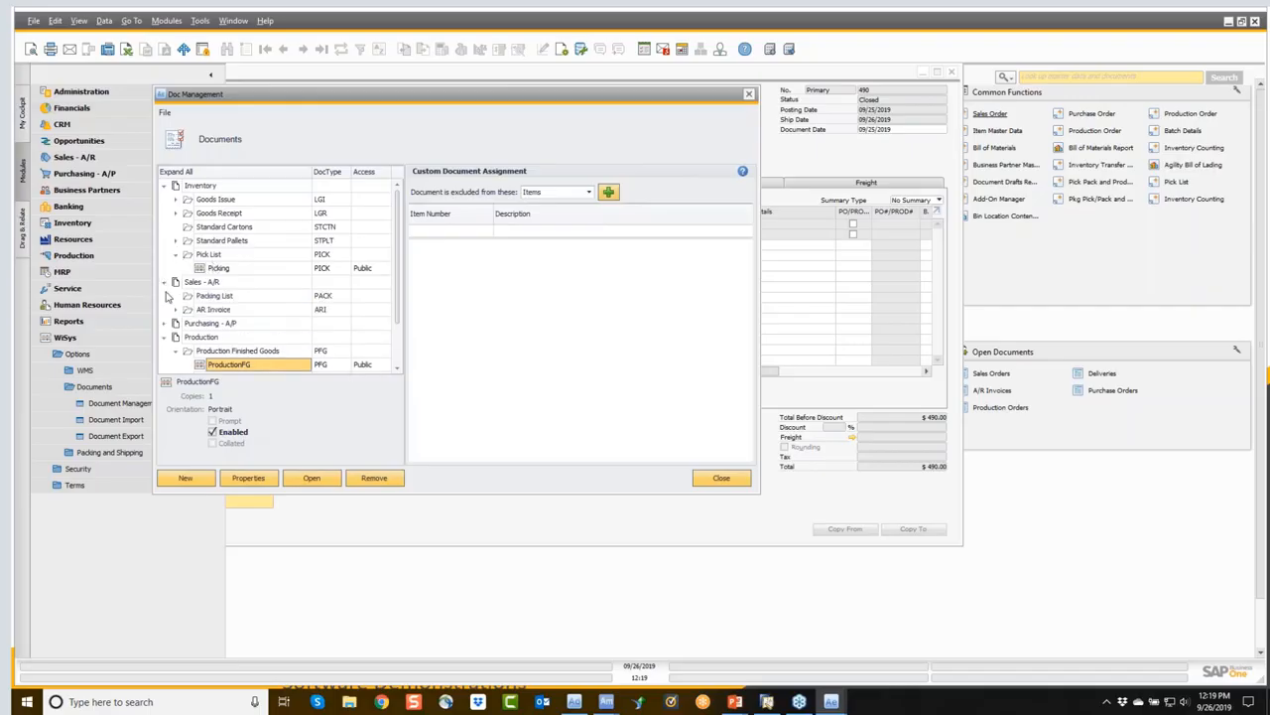
left_click(167, 324)
scroll(185, 318, "down", 3)
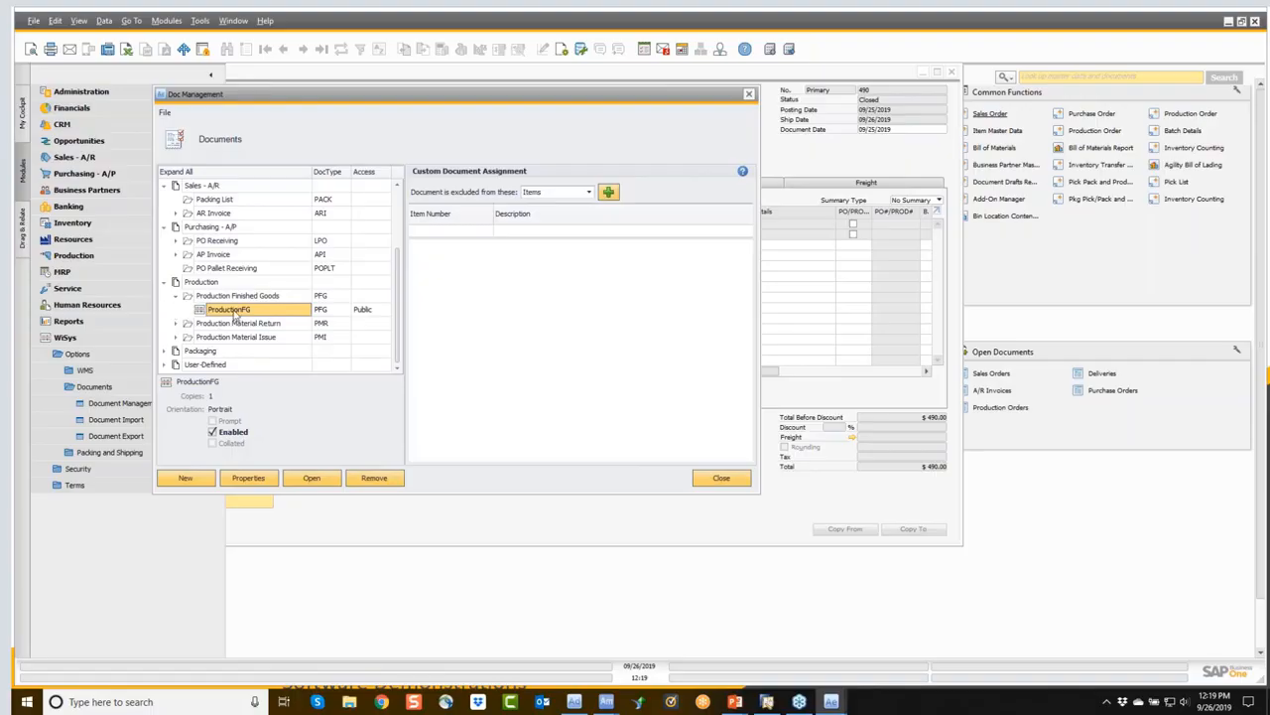
left_click(748, 94)
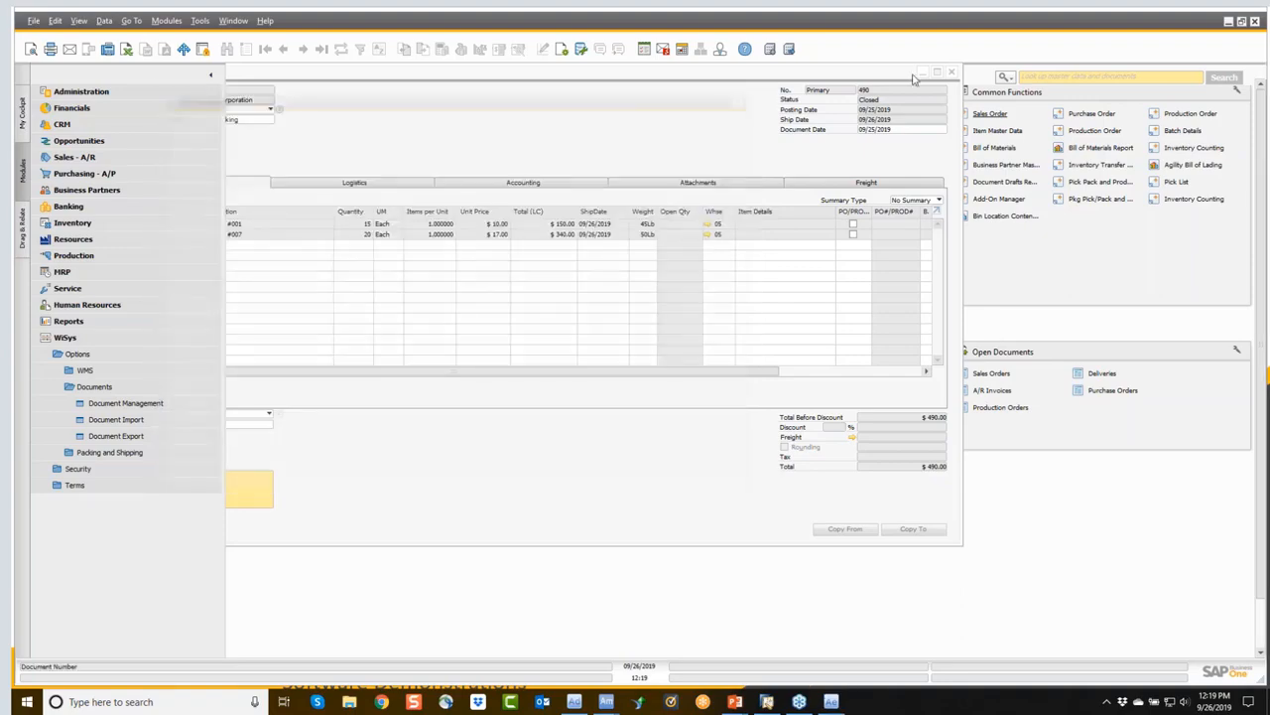
Close the sales order, find the production order for FD010 by its order number and move its window aside.
left_click(951, 72)
left_click(1186, 113)
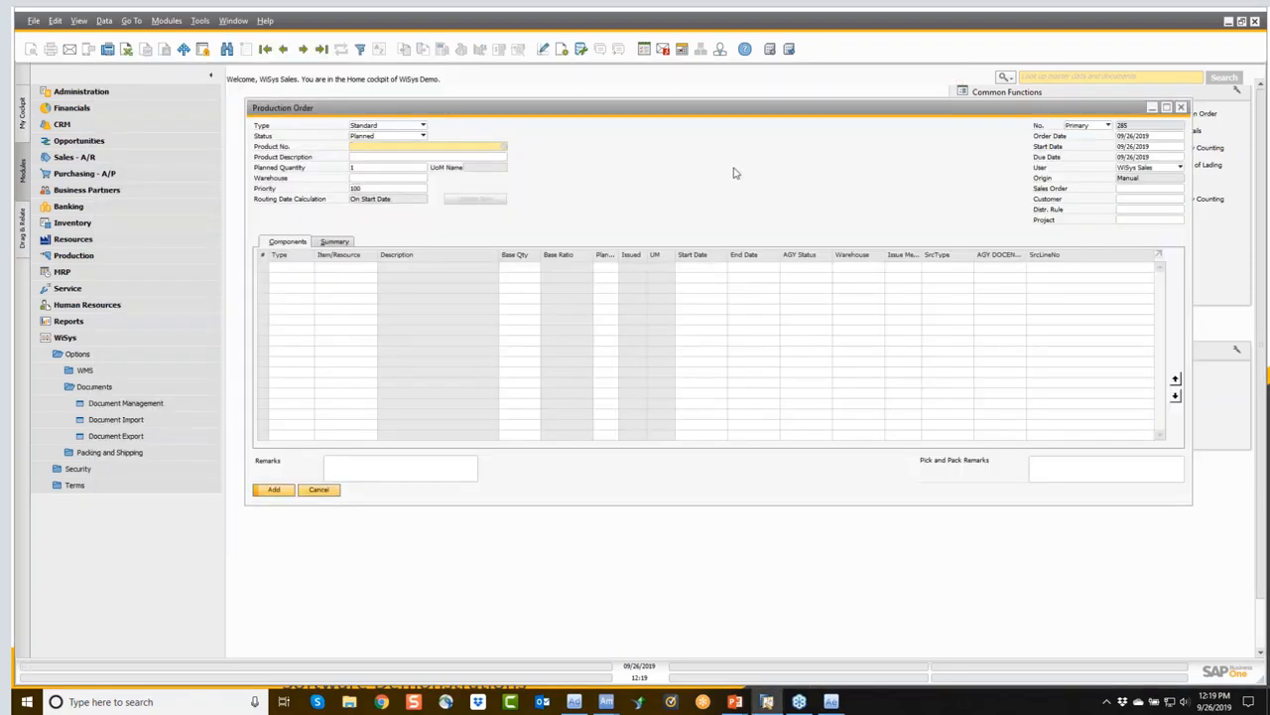
key("ctrl+f")
left_click(1142, 126)
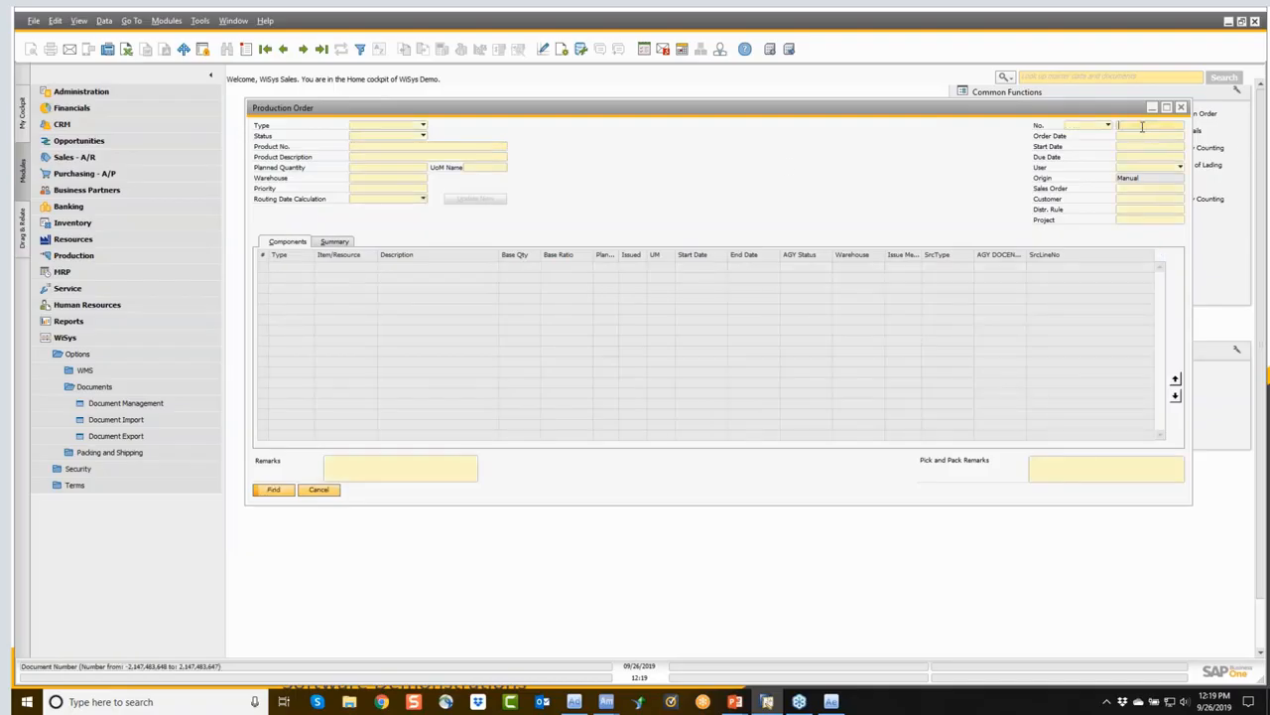
type("278")
key("Return")
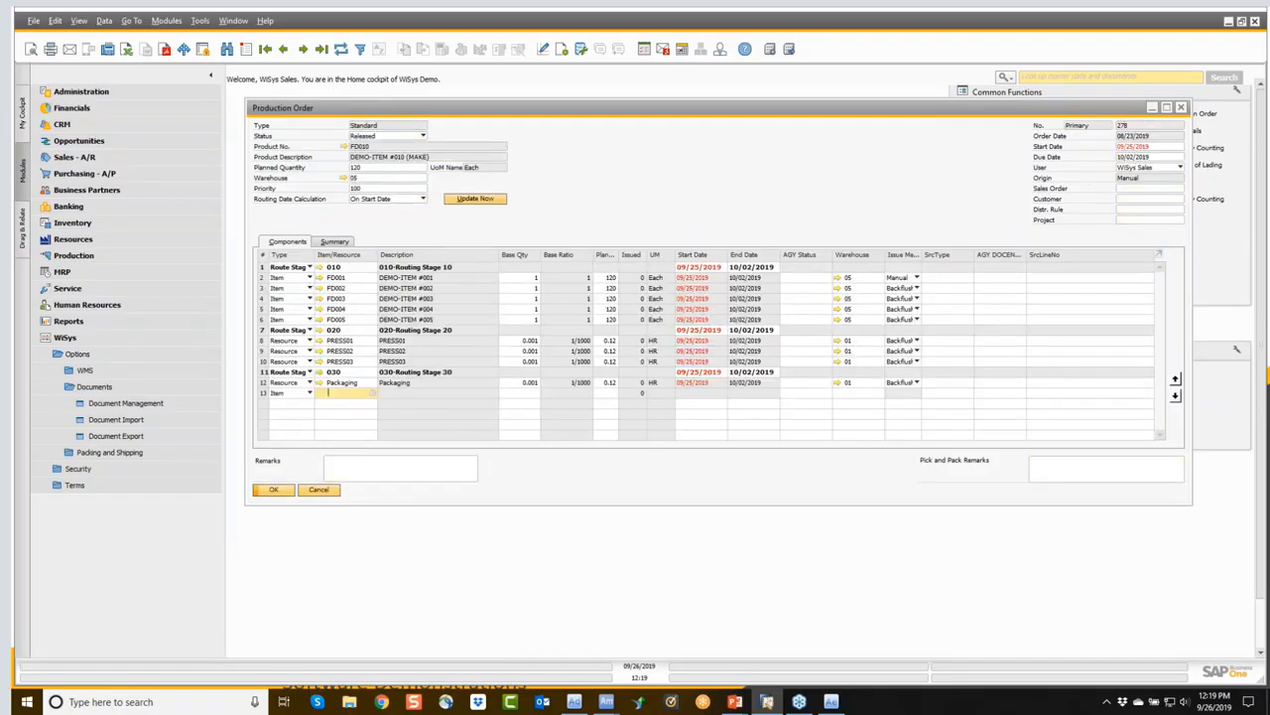
left_click_drag(574, 110, 355, 82)
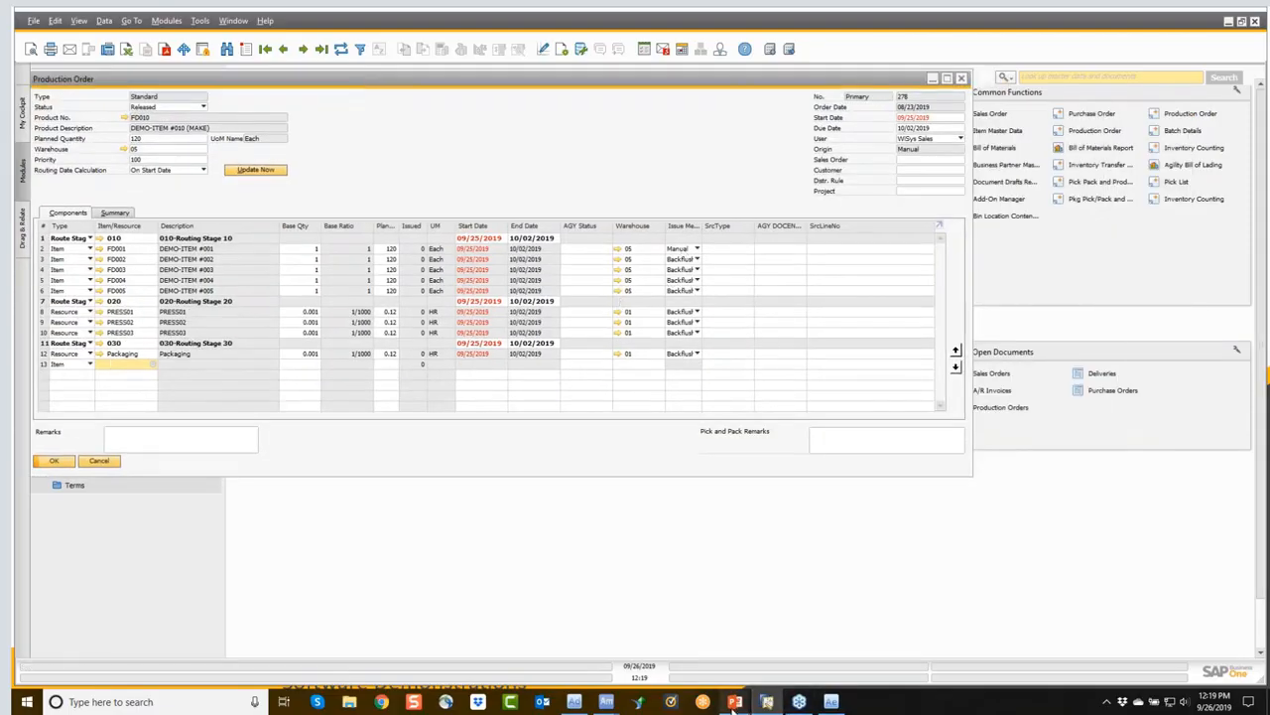
Switch to Agility Mobile, start a Production Issue and enter the FD010 production order's number.
mouse_move(612, 704)
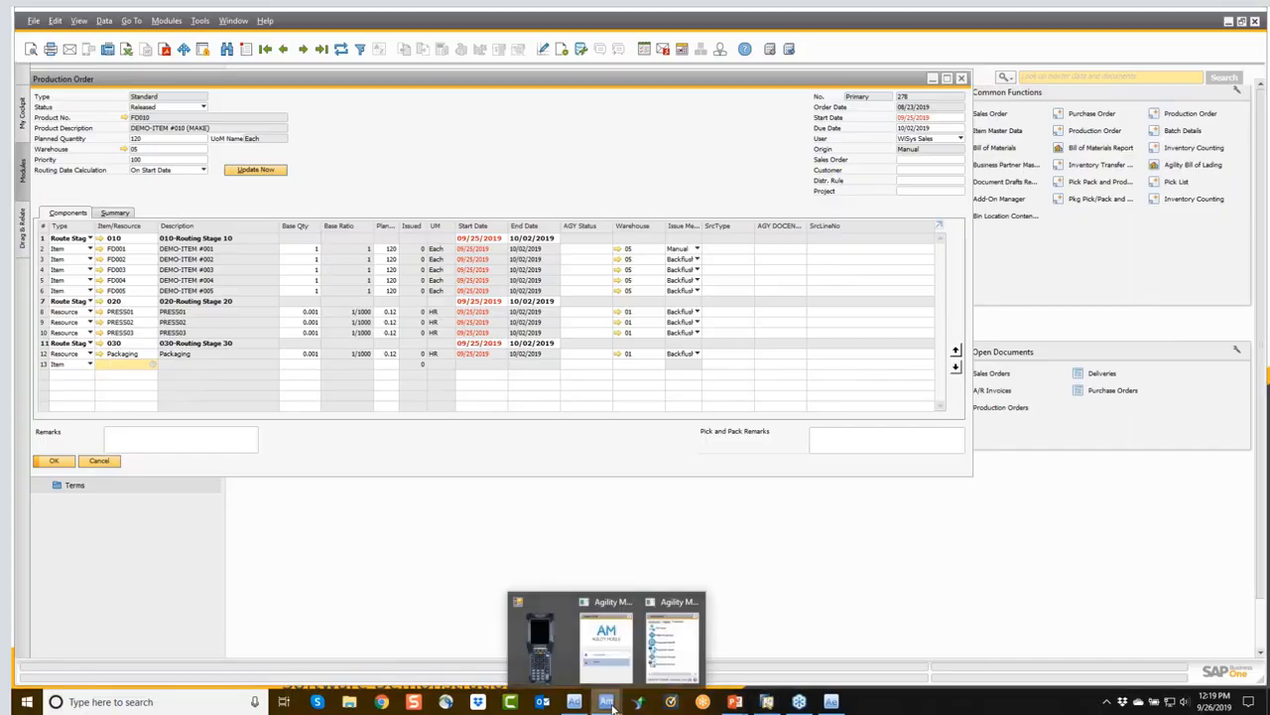
left_click(693, 666)
left_click(928, 200)
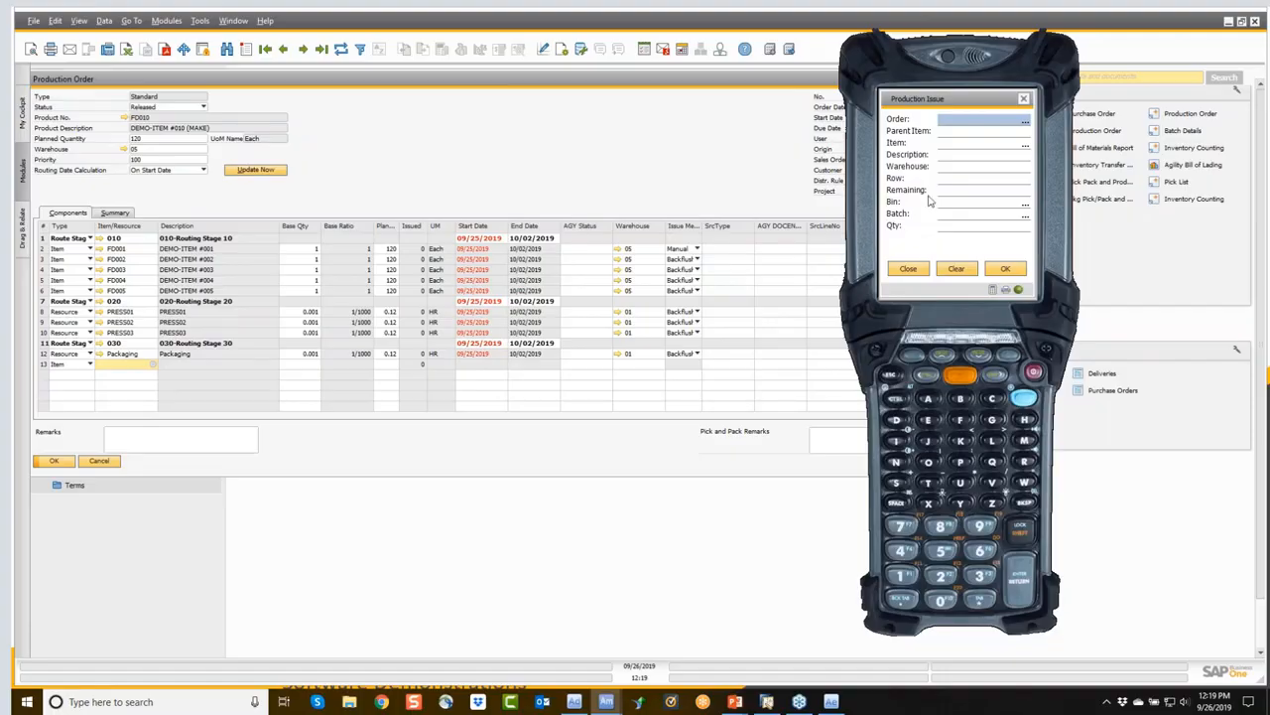
type("278")
key("Return")
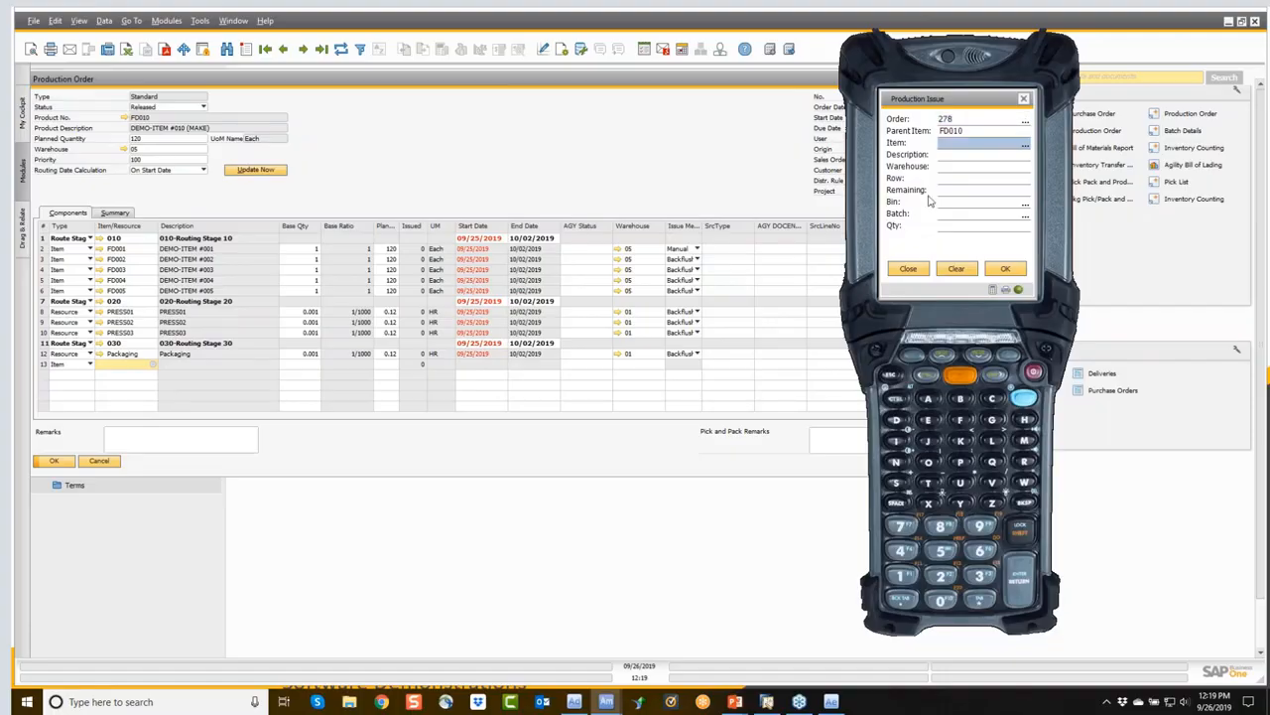
Try to issue 120 of item FD001 from bin 05-D, and clear the entry.
type("FD001")
key("Return")
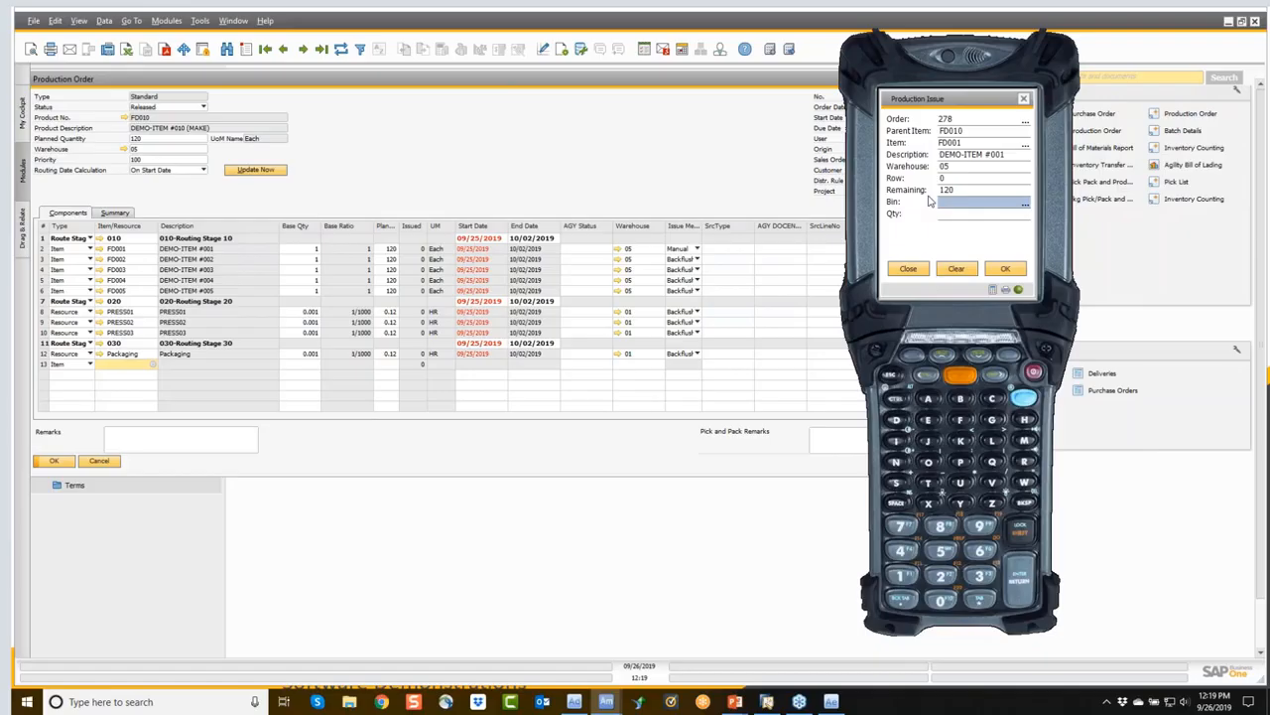
left_click(1024, 203)
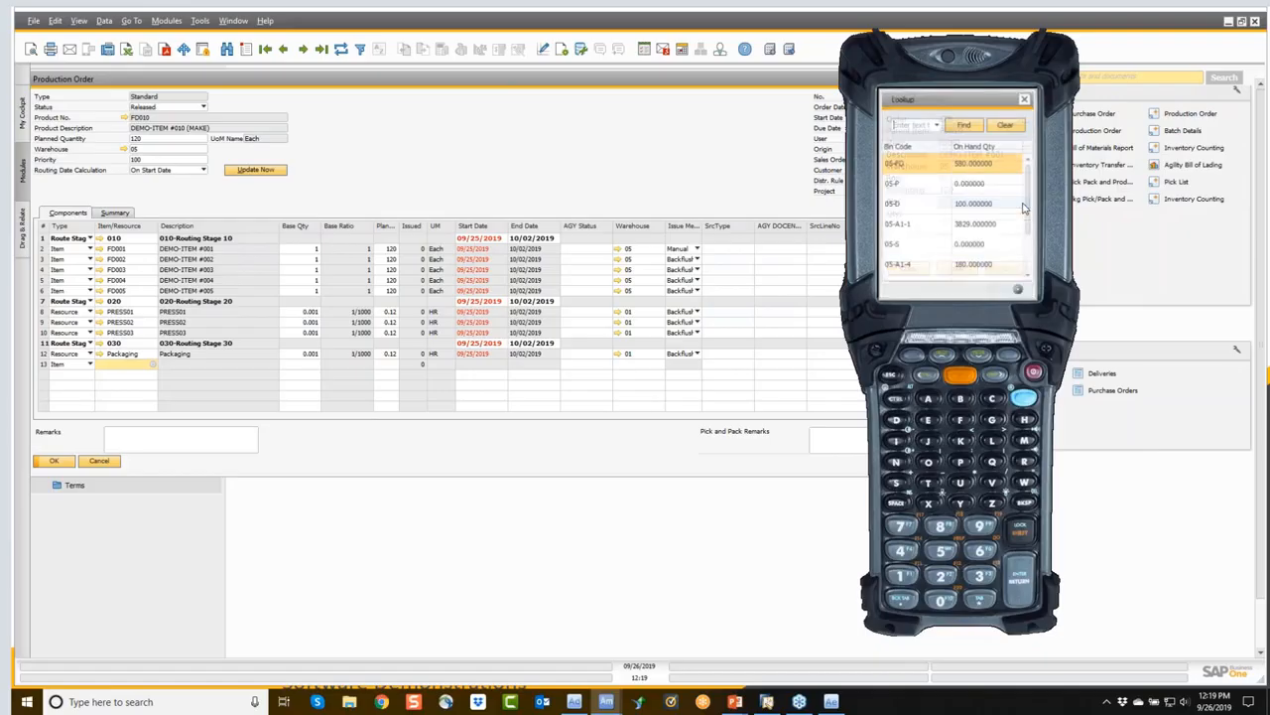
double_click(914, 205)
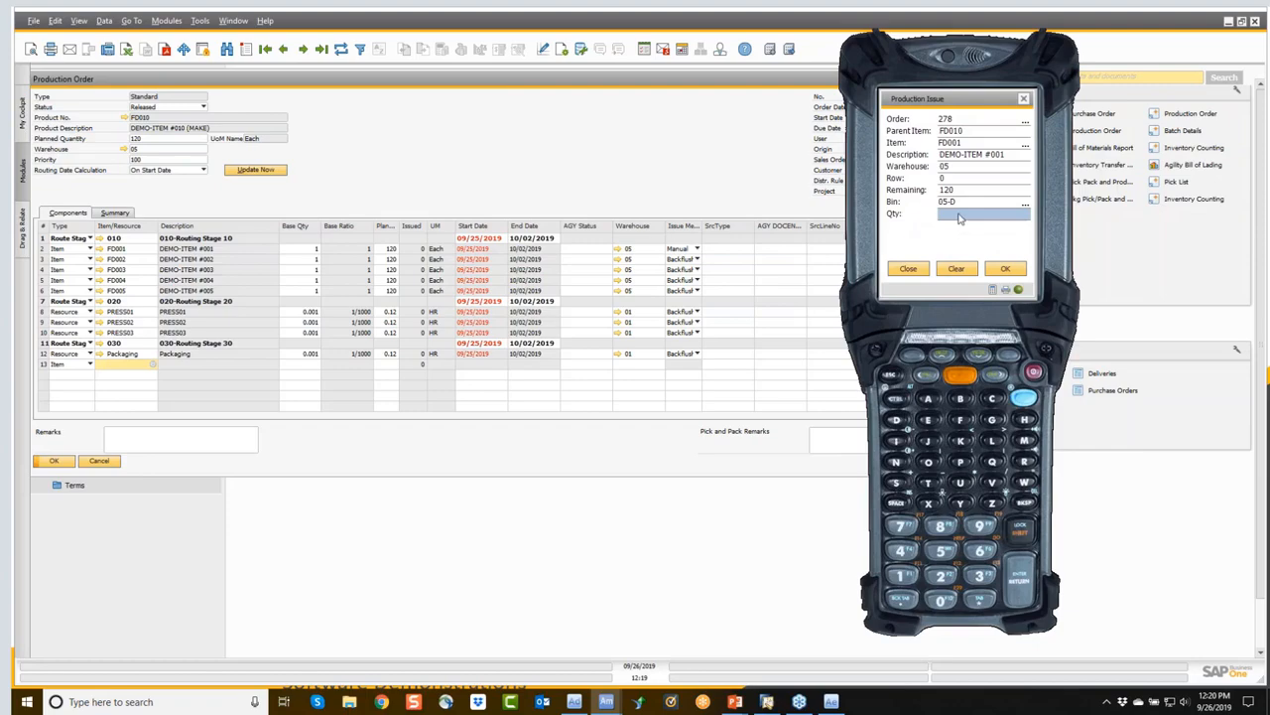
type("120")
key("Return")
left_click(737, 398)
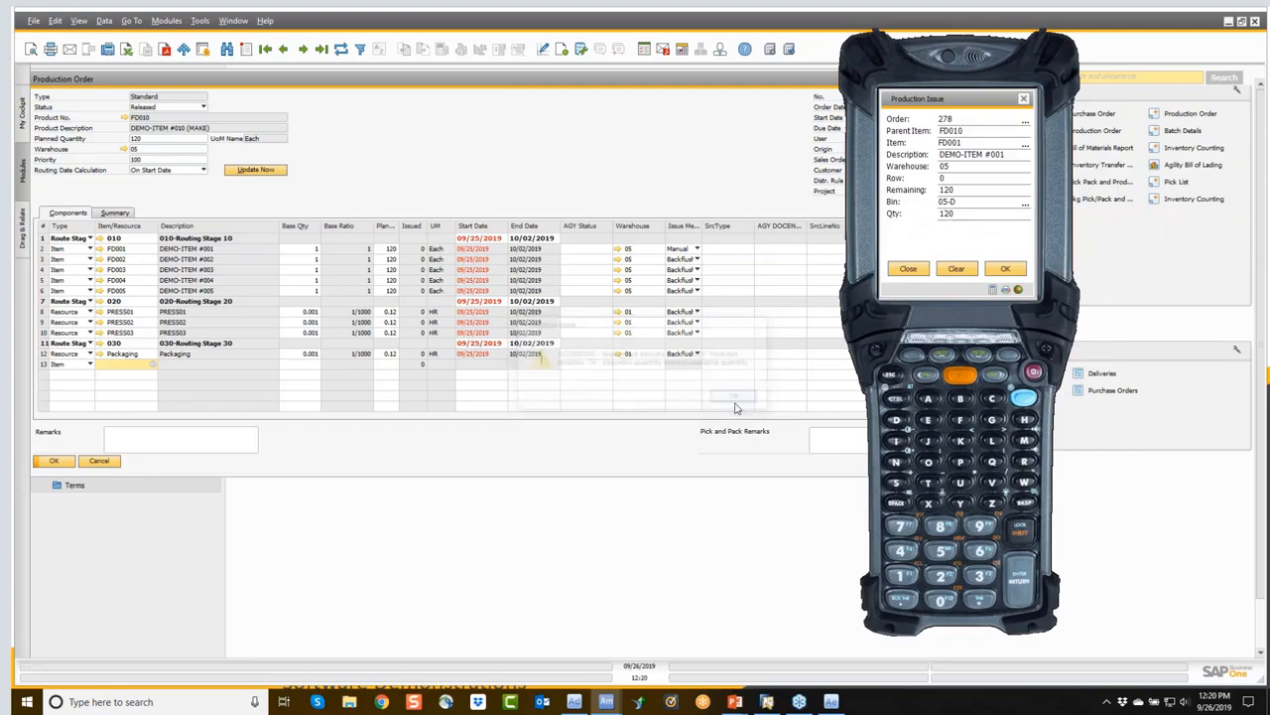
left_click(955, 272)
Issue 60 of item FD001 from bin 05-FD and refresh the production order in SAP Business One.
type("FD001")
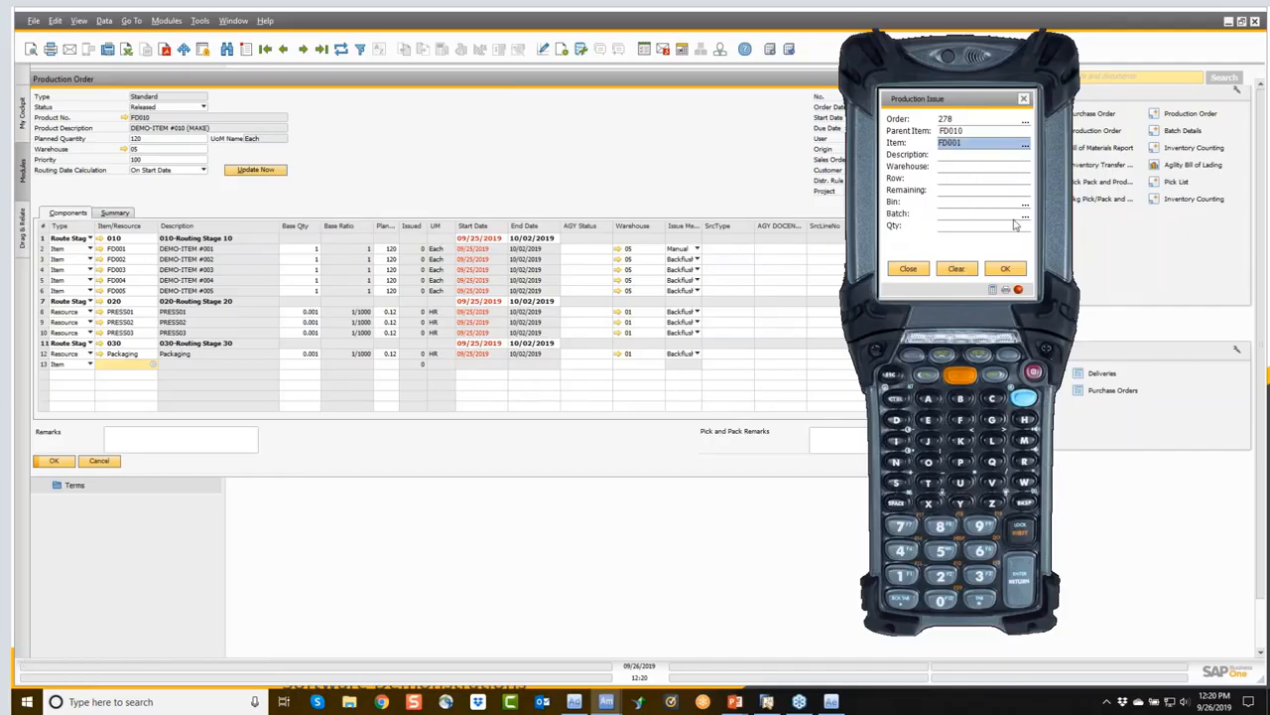
key("Return")
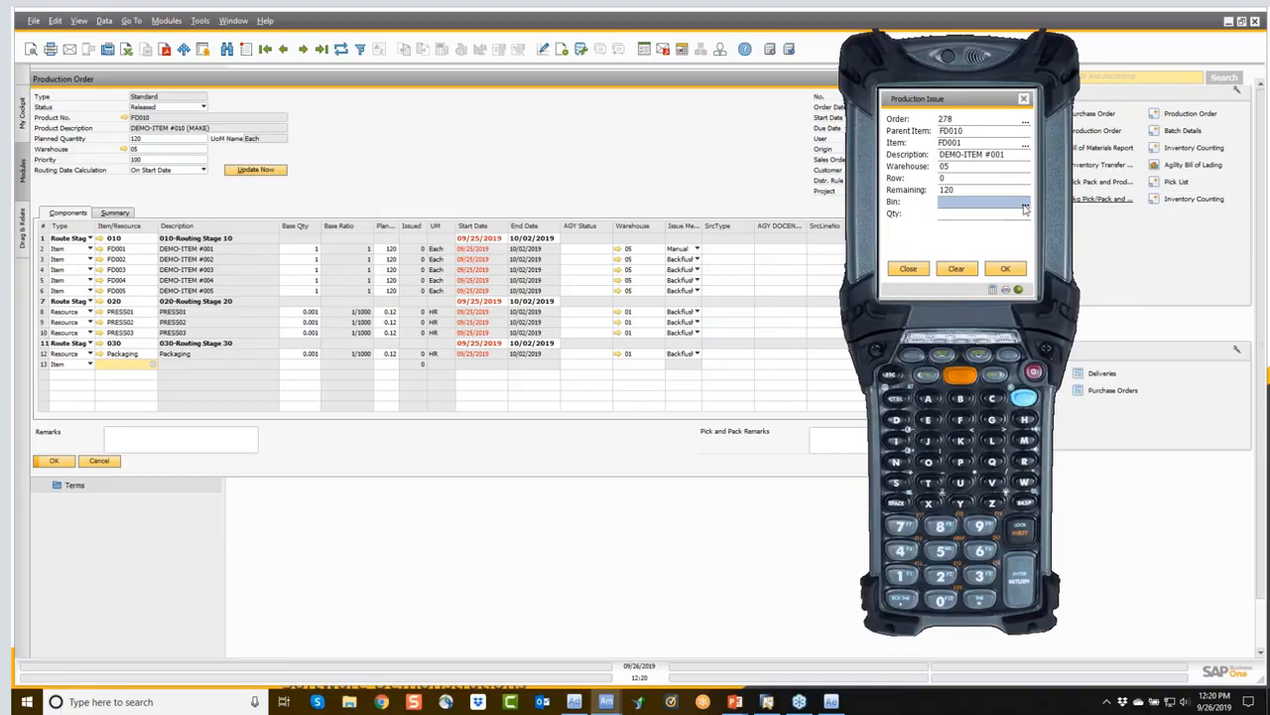
left_click(1024, 204)
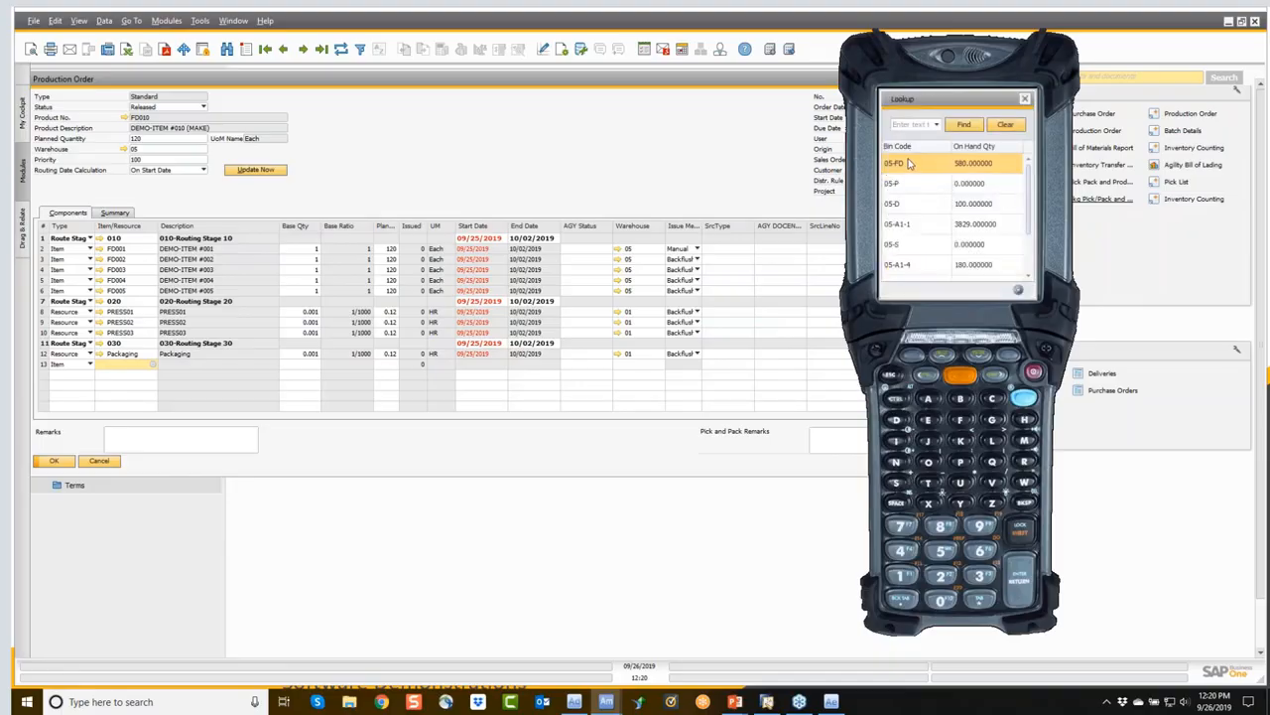
left_click(912, 165)
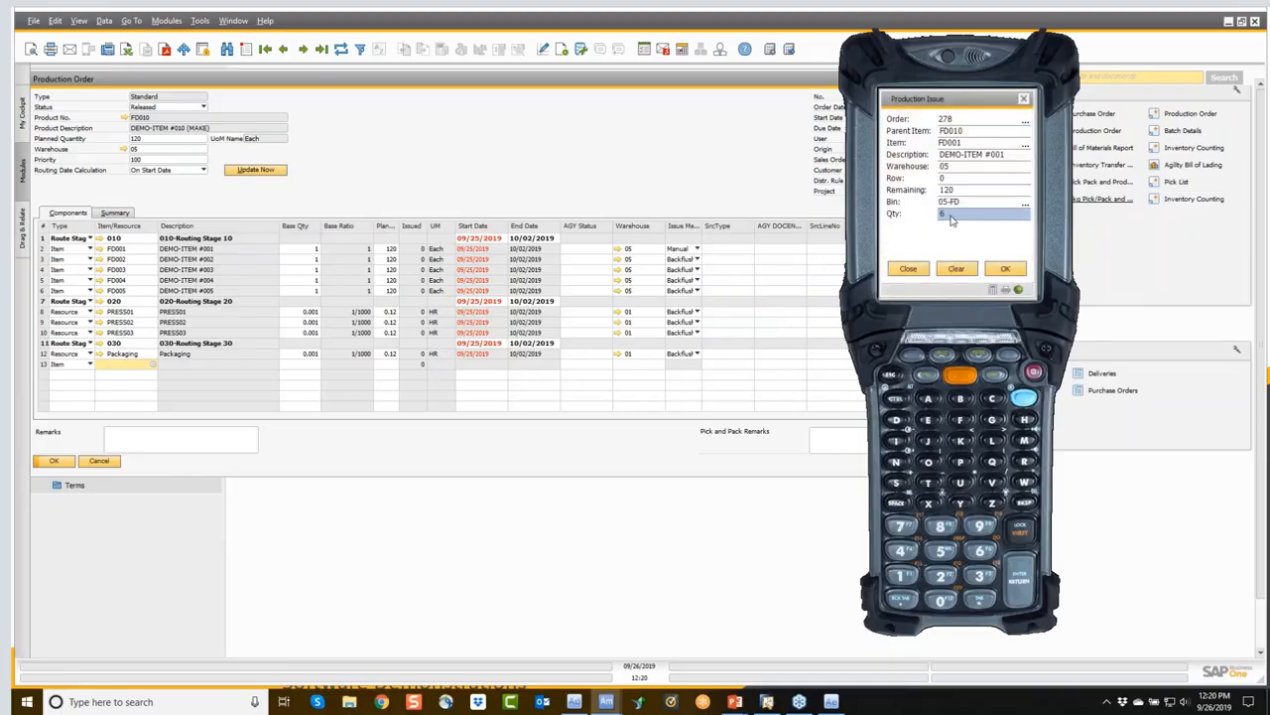
key("Return")
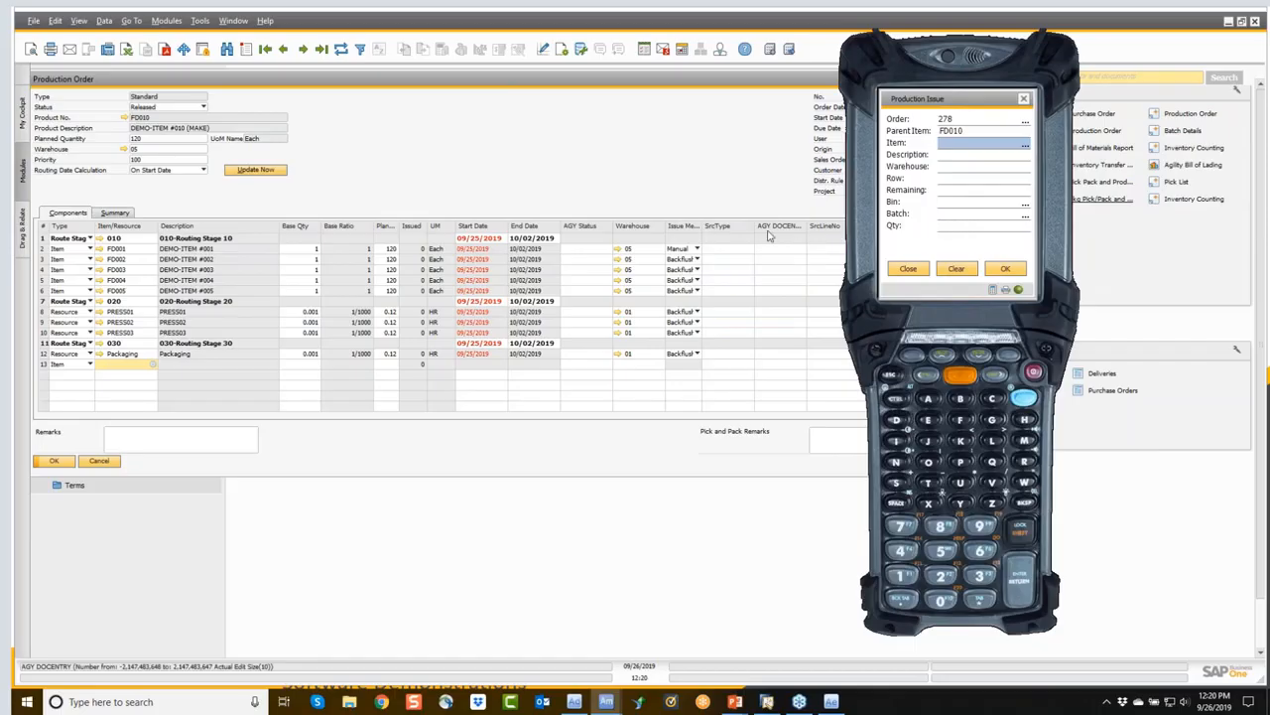
left_click(570, 139)
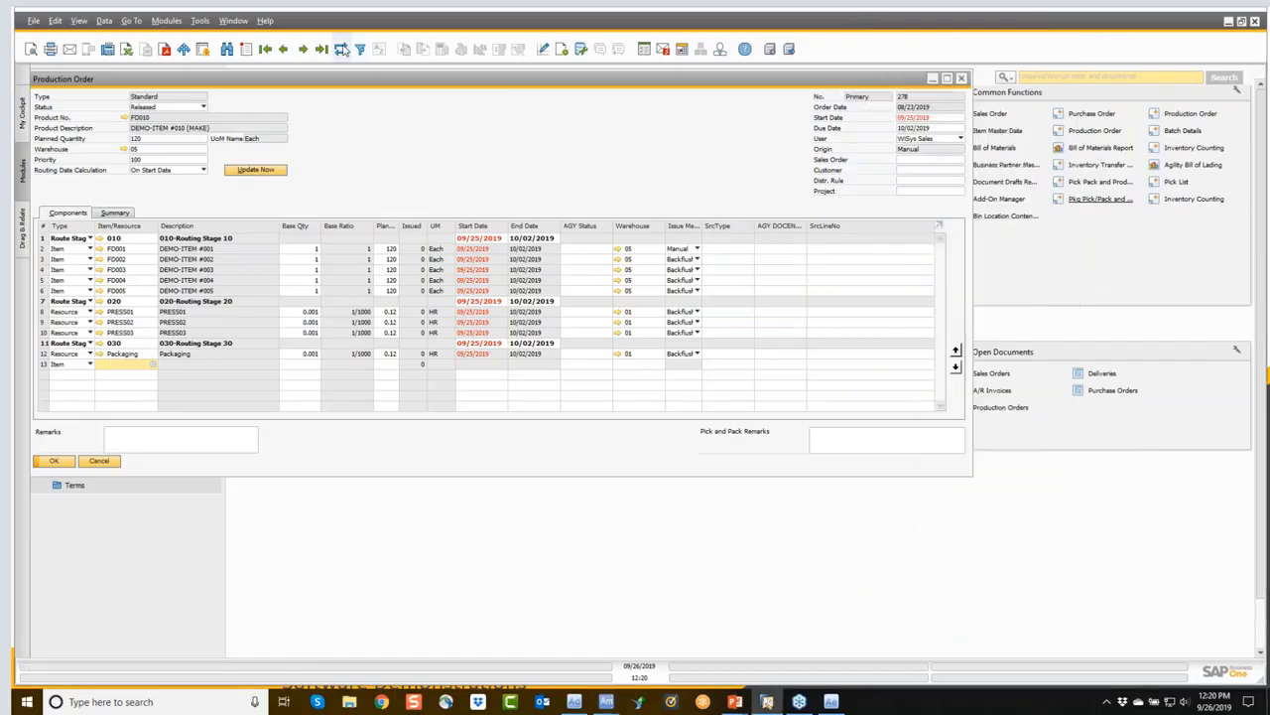
left_click(343, 50)
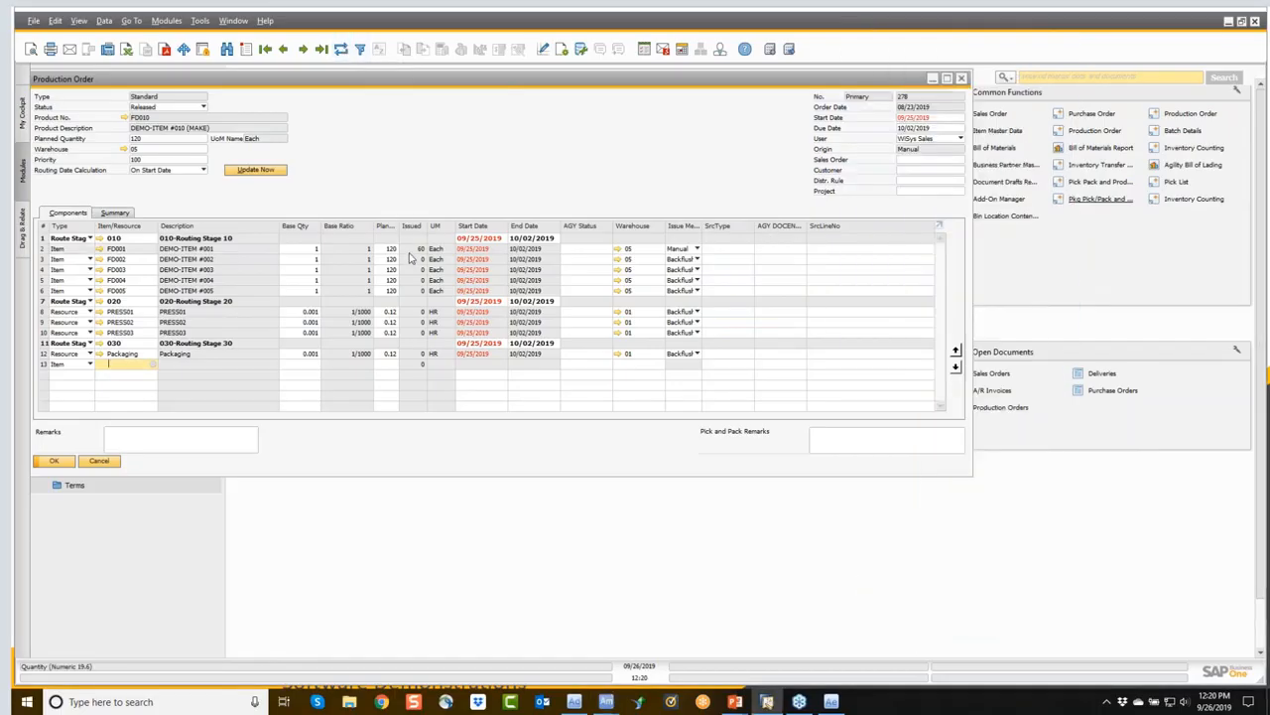
Return to Agility Mobile, leave Production Issue and load the same production order in Production Receipt.
mouse_move(607, 702)
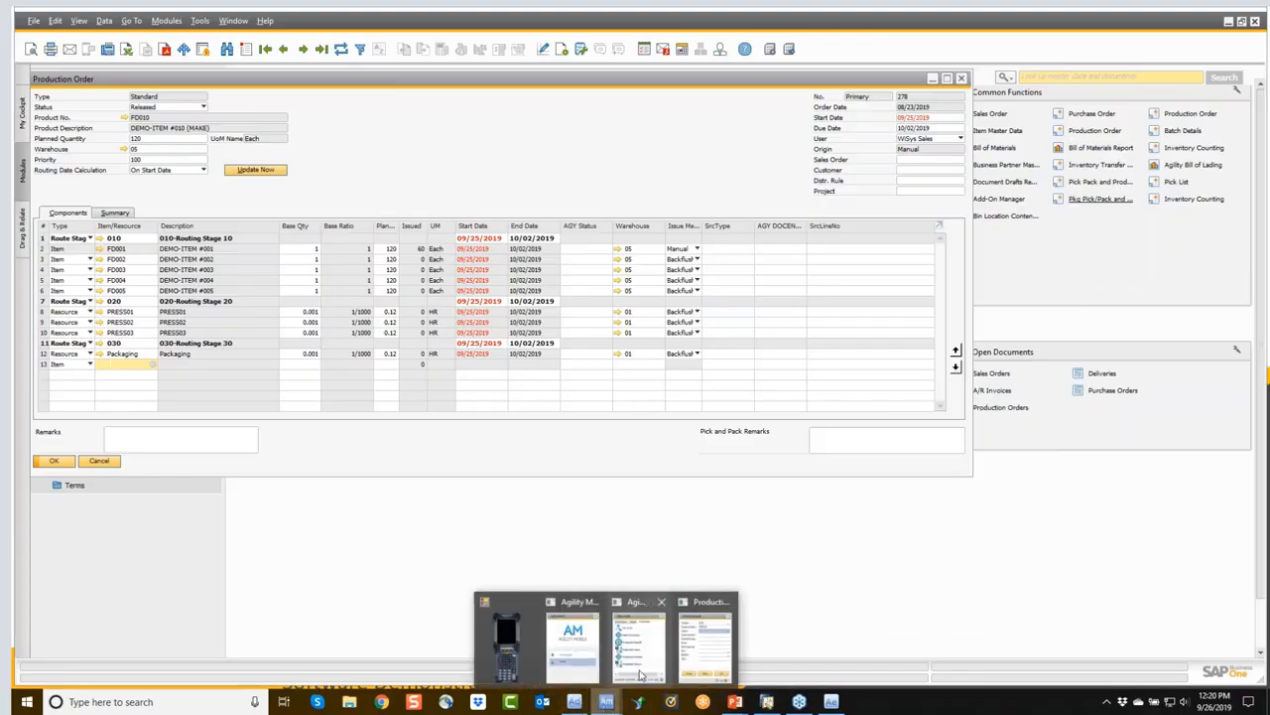
left_click(683, 659)
left_click(911, 269)
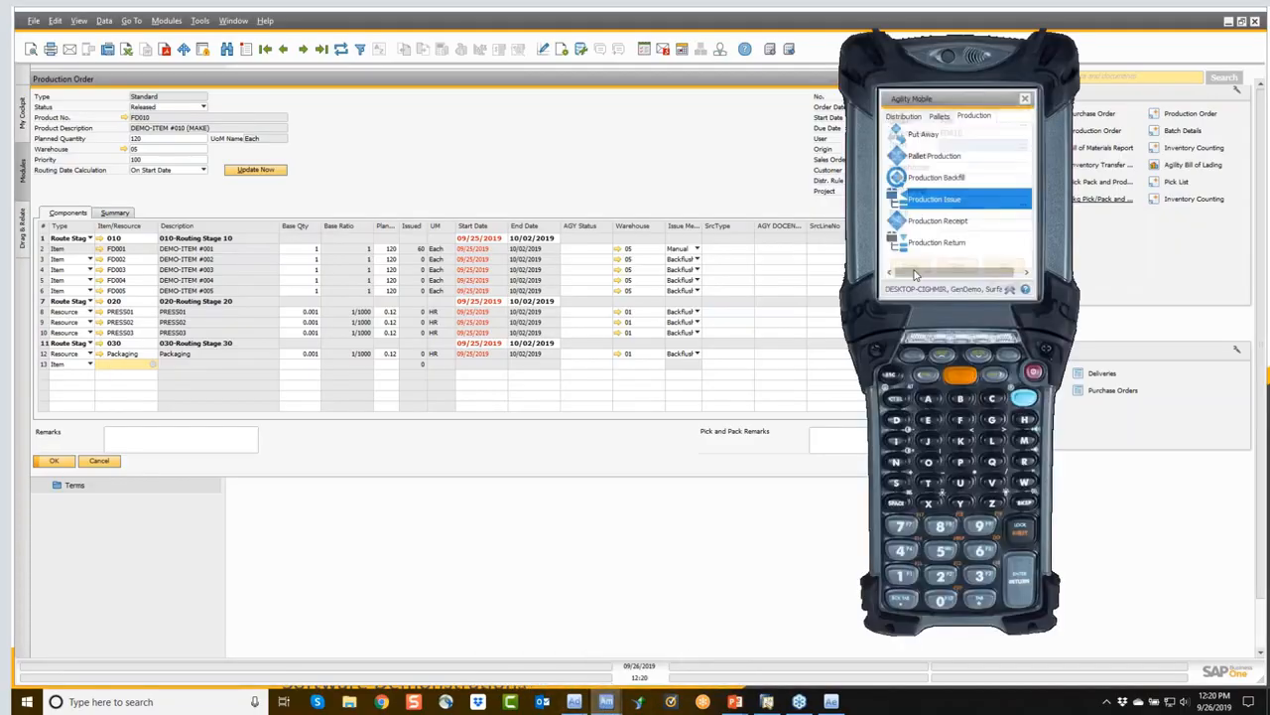
left_click(933, 222)
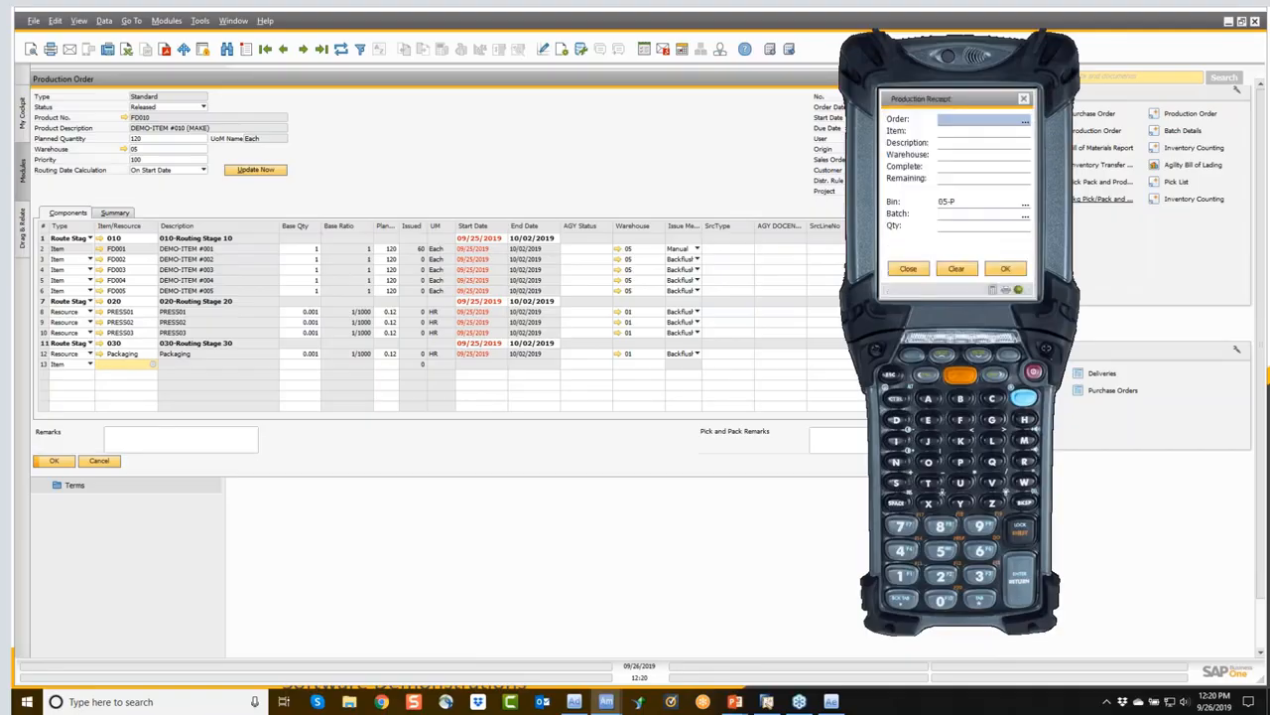
type("278")
key("Return")
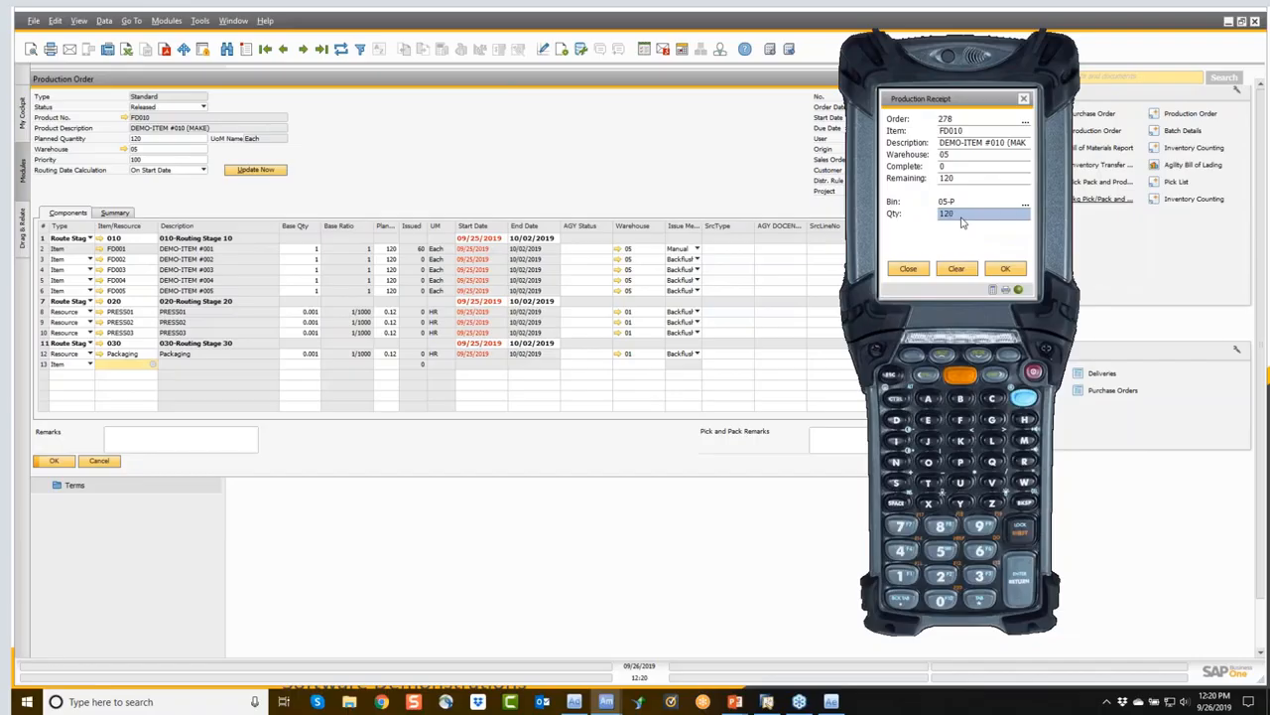
Receive 120 of FD010 into bin 05-P, preview its label using Print To Screen, and leave Production Receipt.
key("Return")
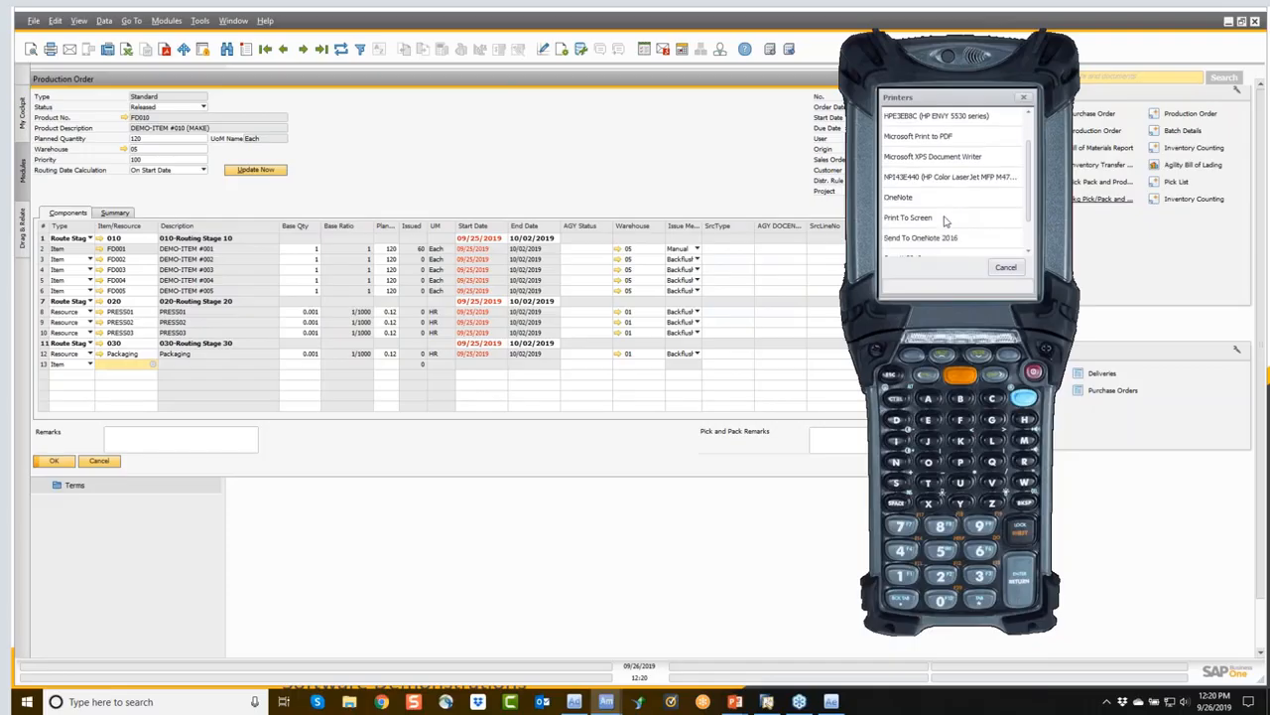
left_click(901, 218)
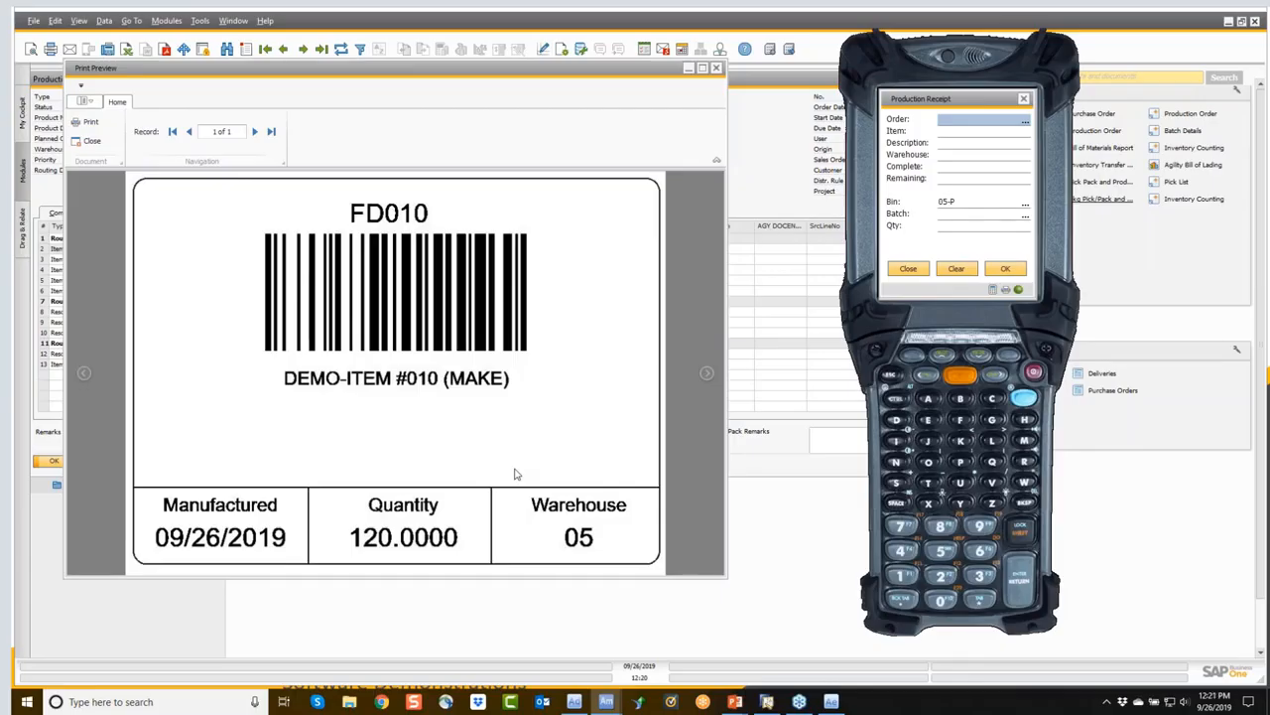
left_click(717, 67)
left_click(908, 268)
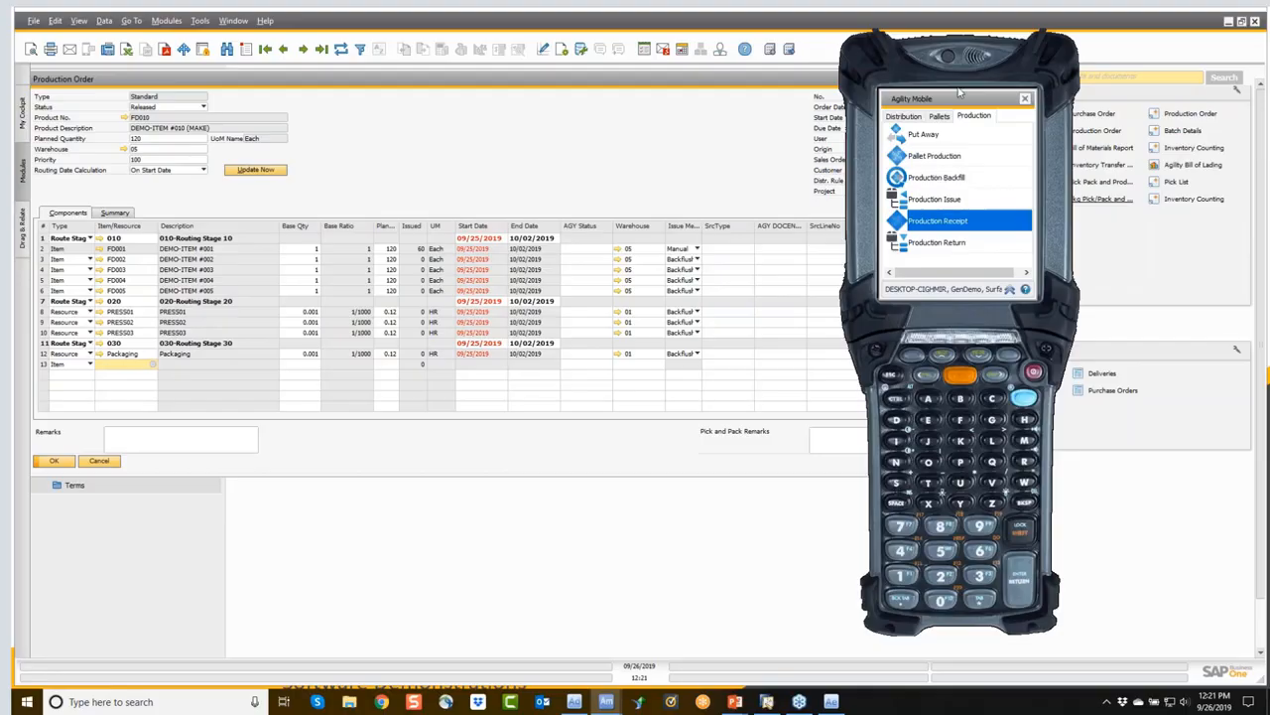
Browse the Pallets and Distribution functions on the handheld and open Production Backfill from the Production functions.
left_click(943, 117)
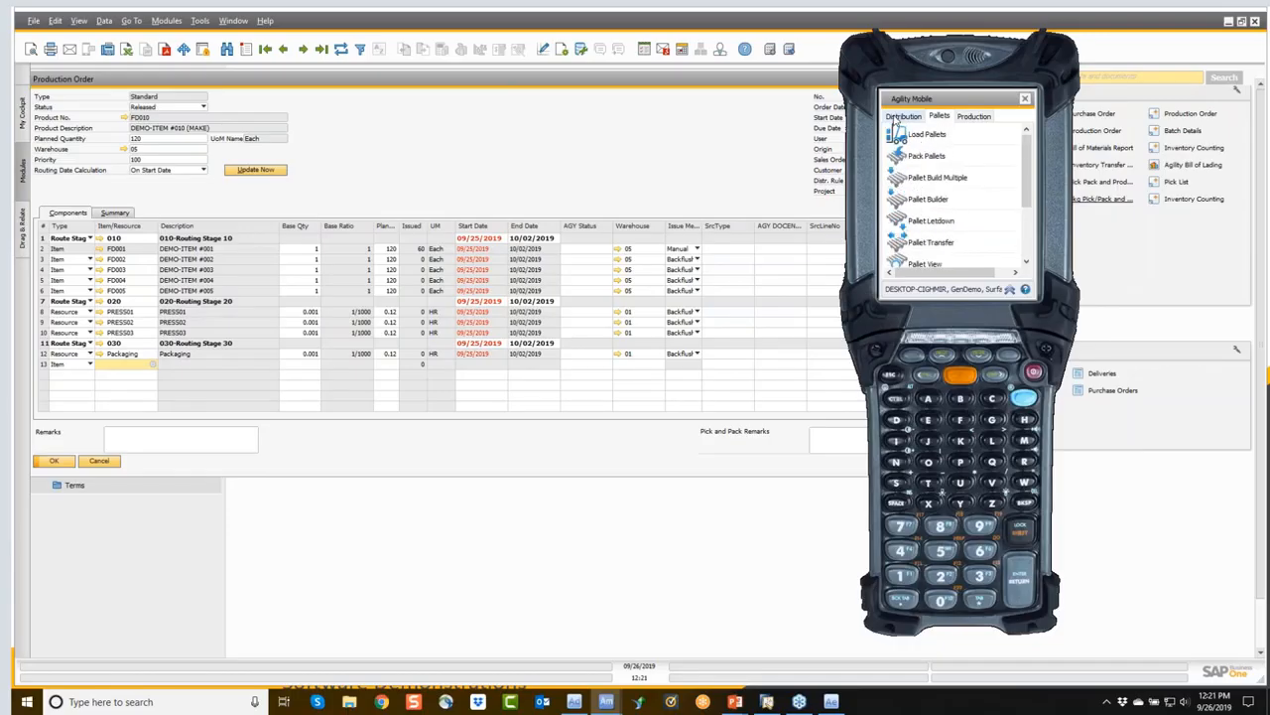
left_click(898, 117)
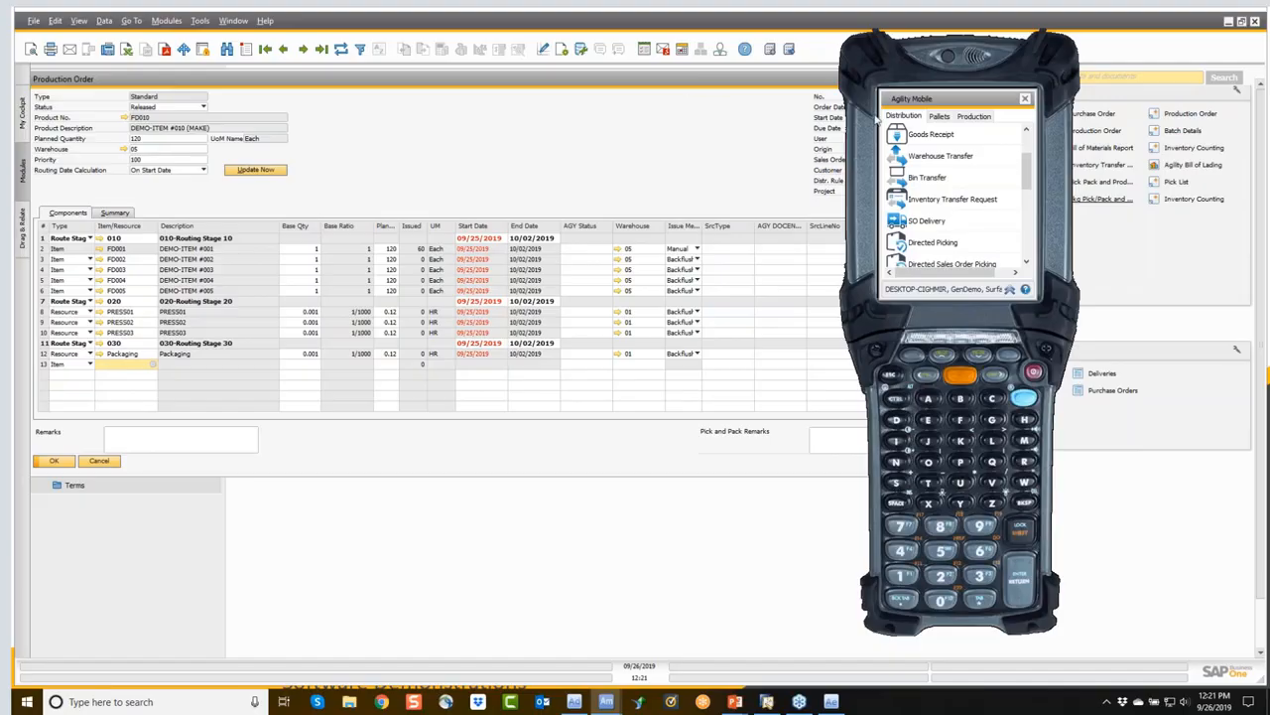
left_click(966, 118)
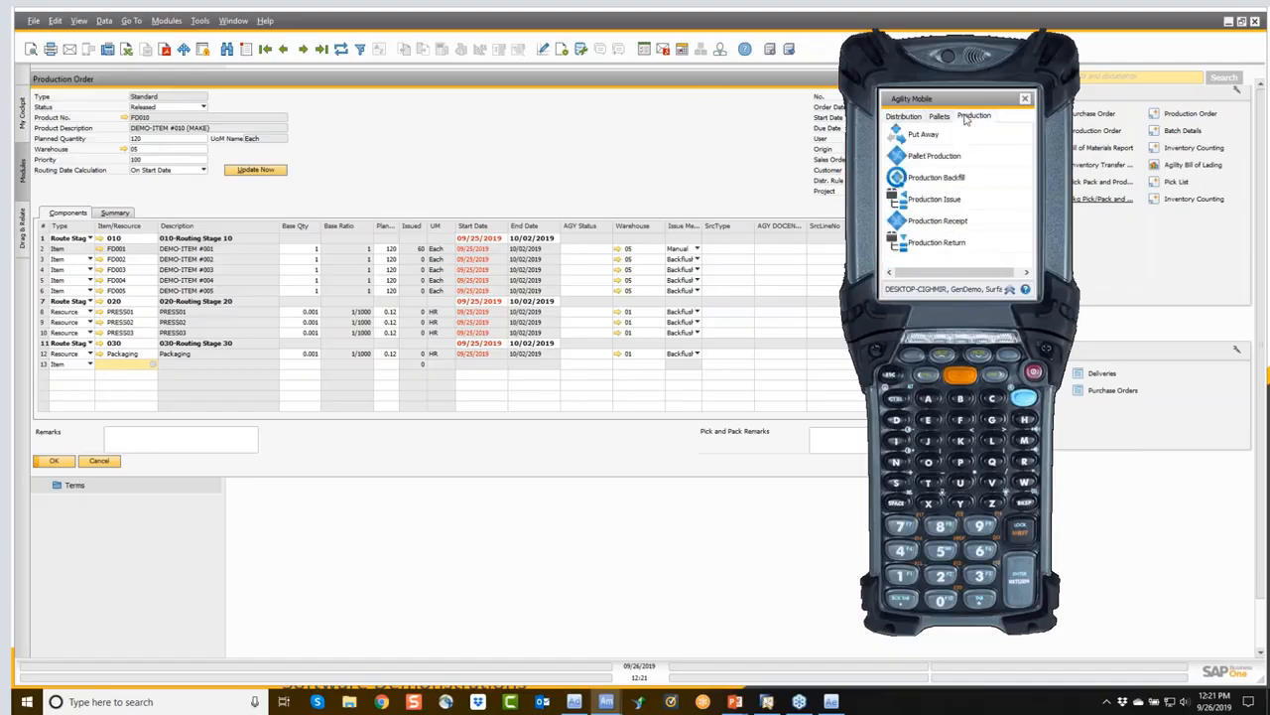
left_click(926, 188)
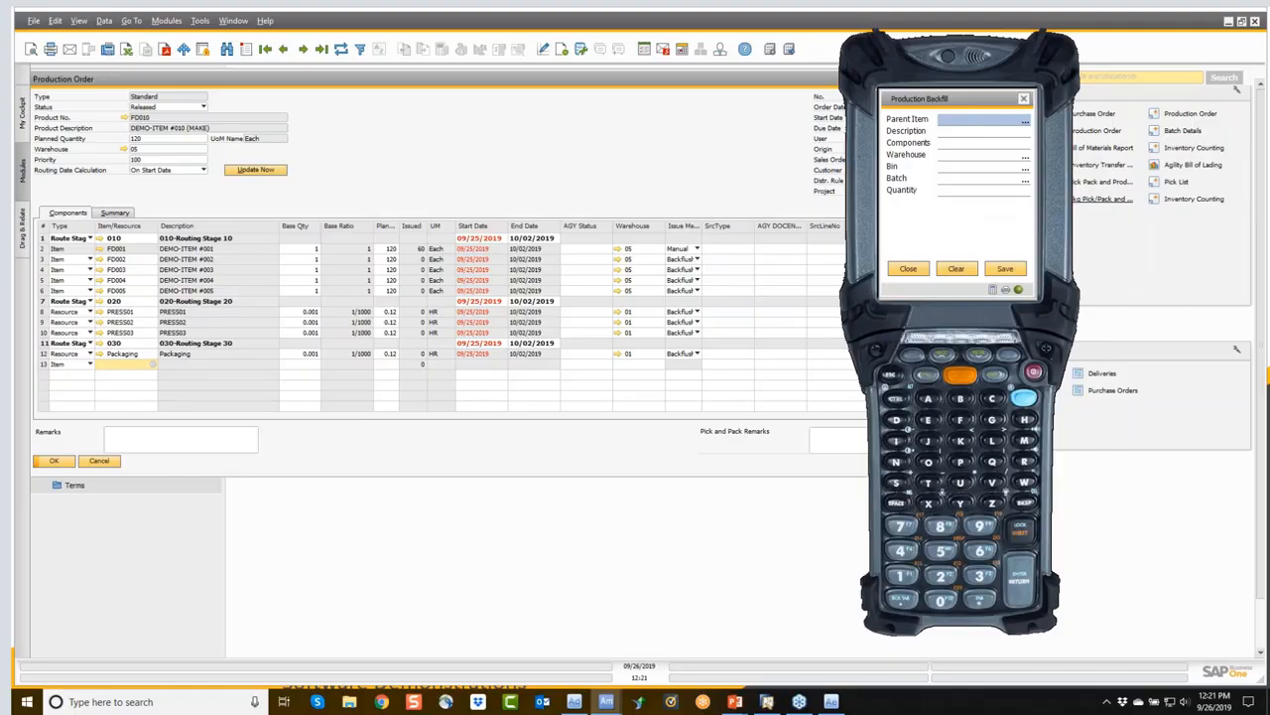
Close the production order in SAP Business One and display the bill of materials for product P10001.
left_click(100, 461)
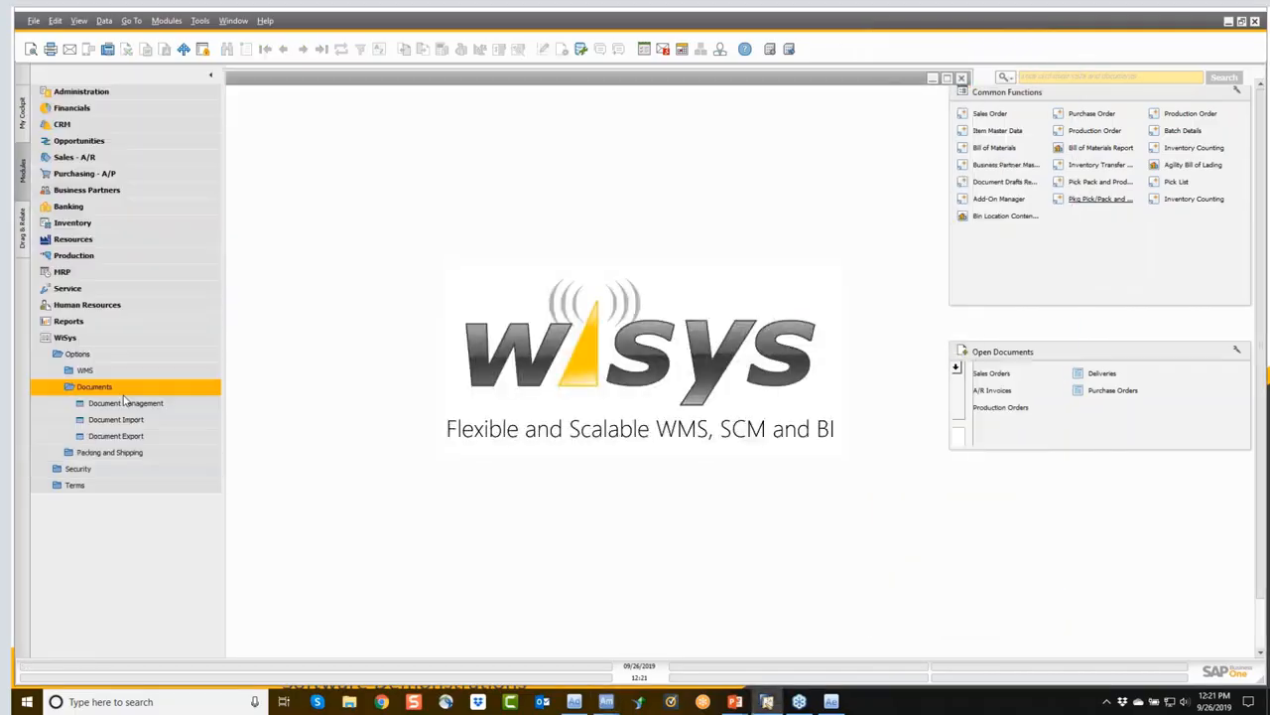
left_click(68, 258)
left_click(71, 274)
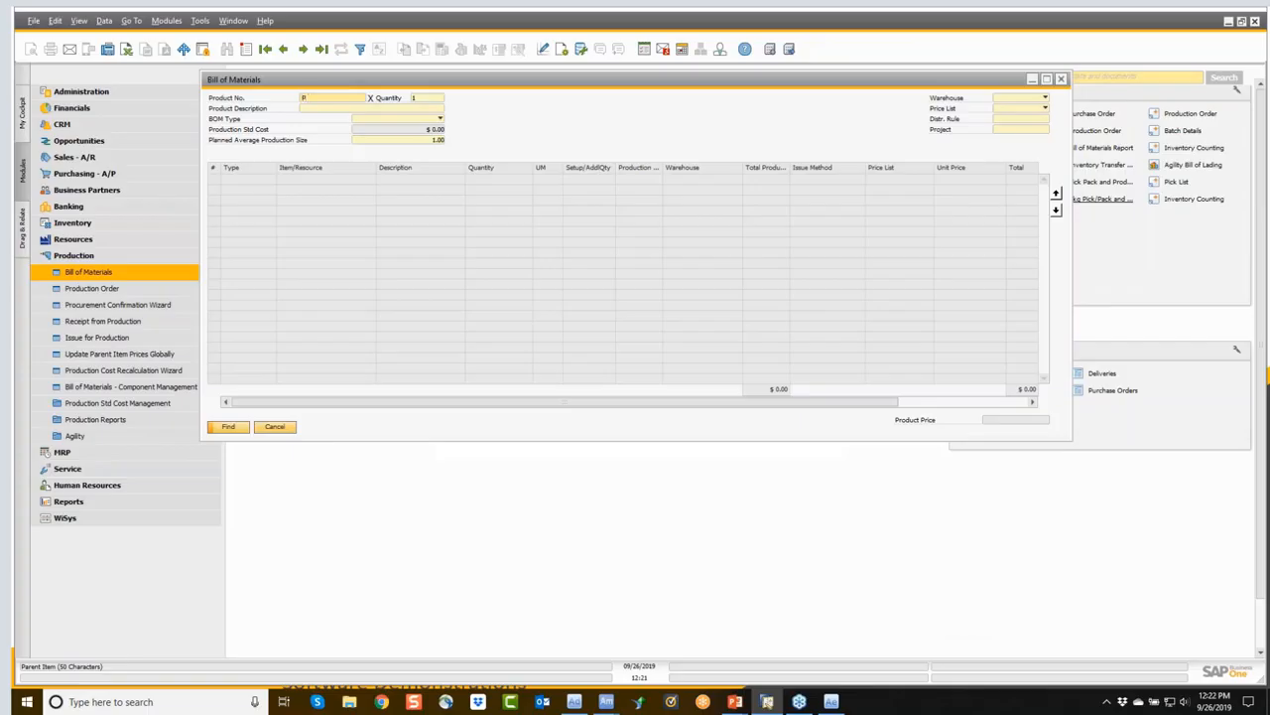
type("P10001")
key("Return")
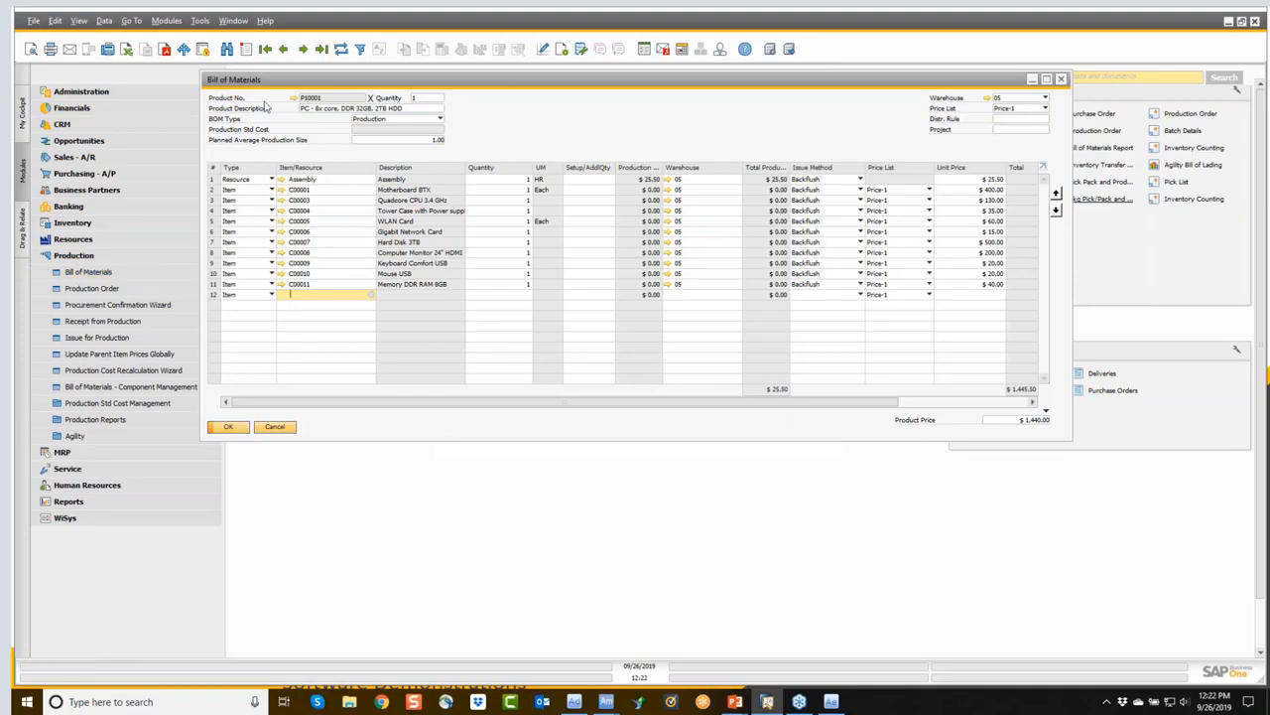
left_click_drag(290, 81, 168, 80)
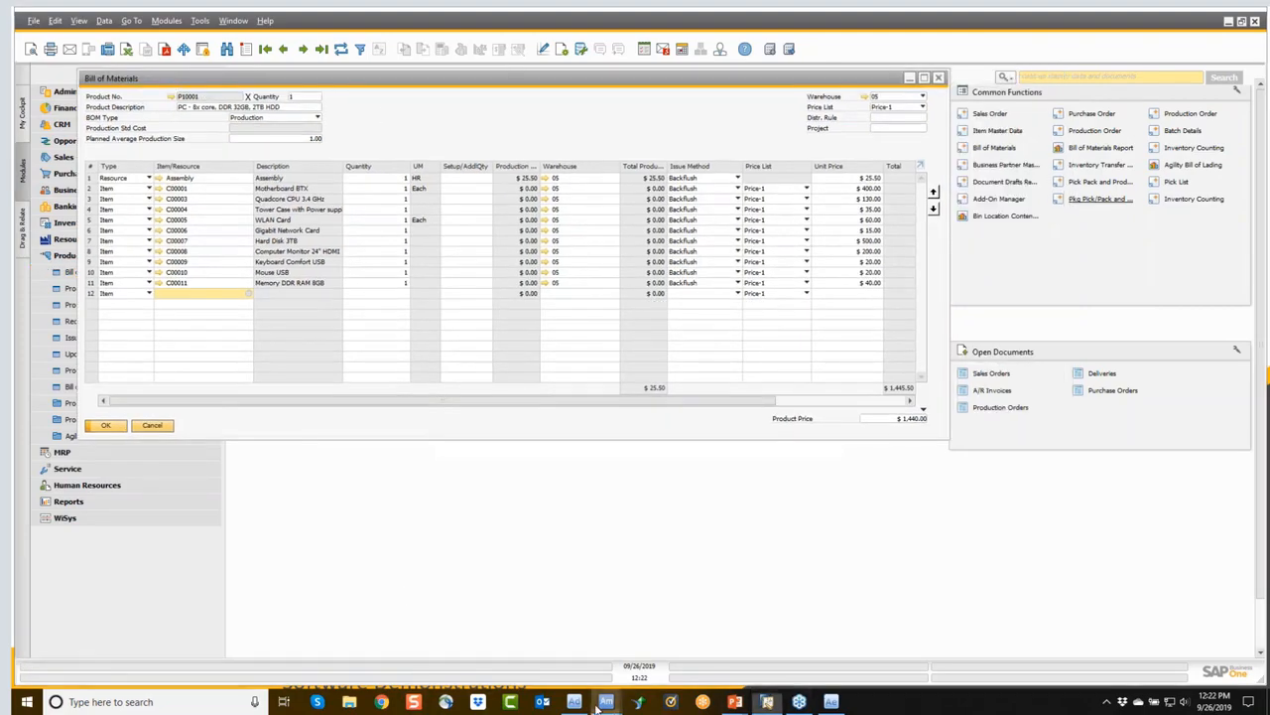
Switch back to Agility Mobile and backfill 50 of parent item P10001 into warehouse 05, bin 05-P.
mouse_move(606, 702)
left_click(689, 652)
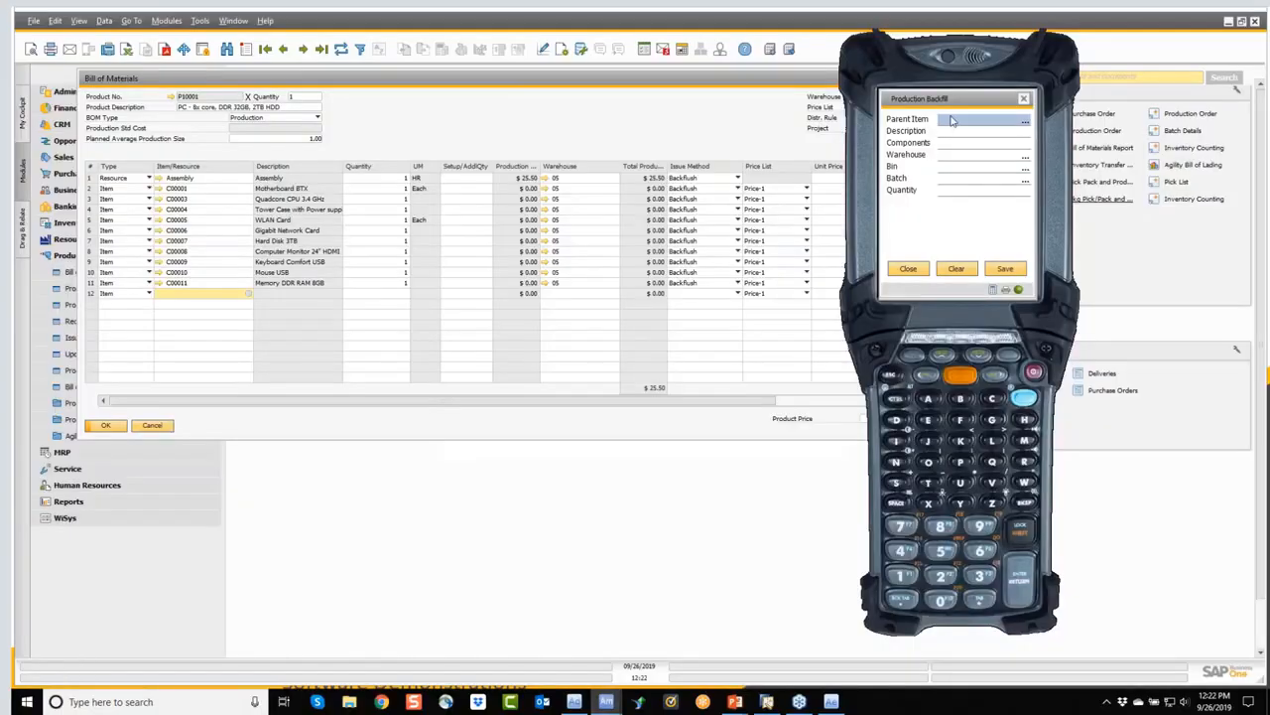
type("P10001")
key("Return")
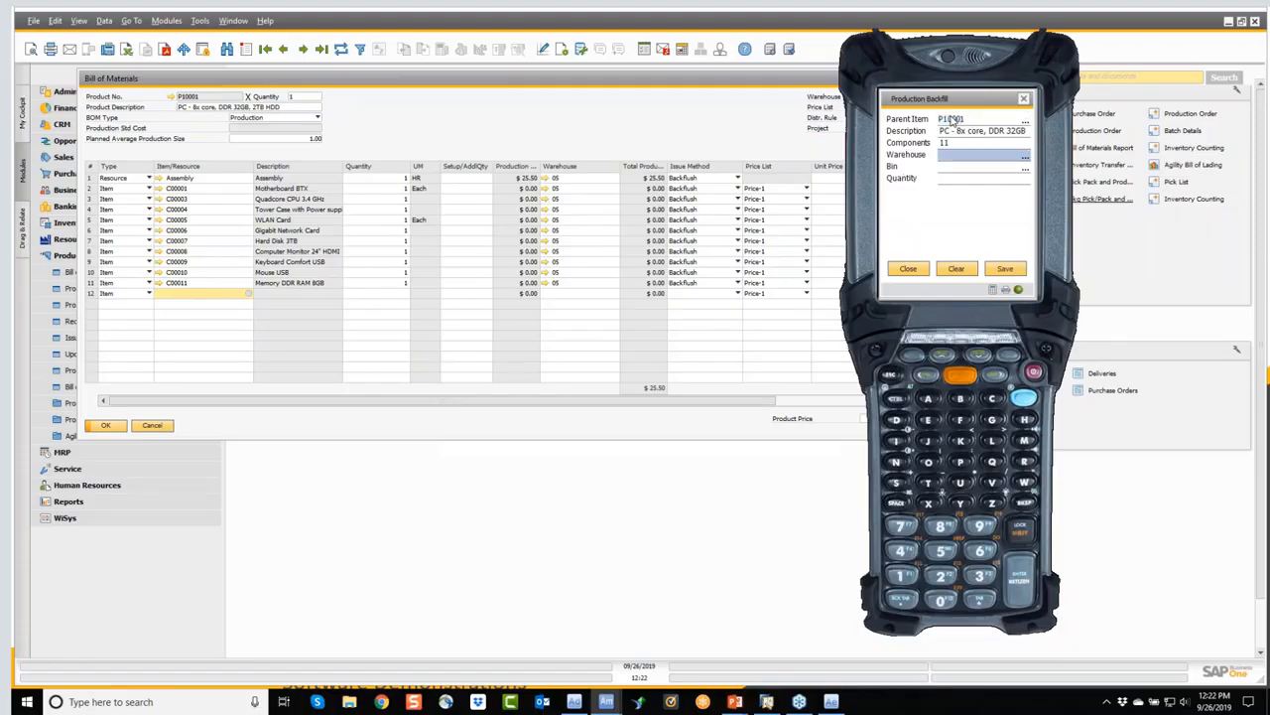
key("Return")
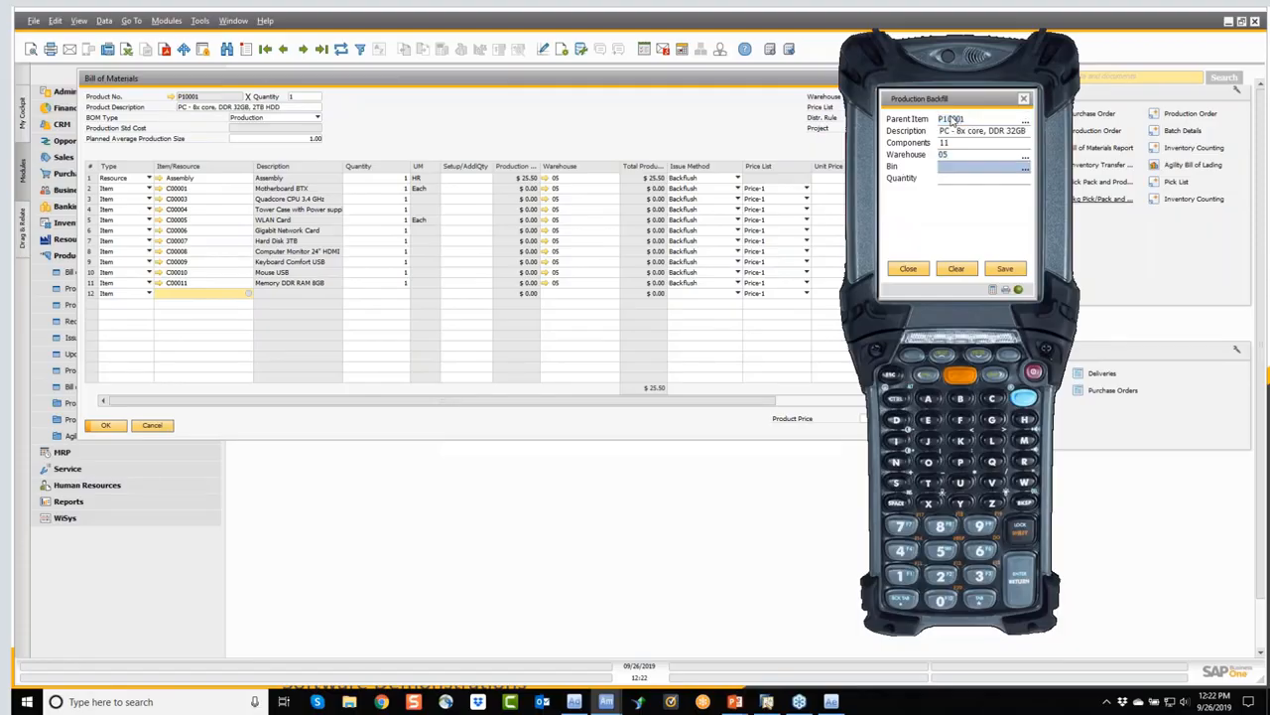
type("05-P")
key("Return")
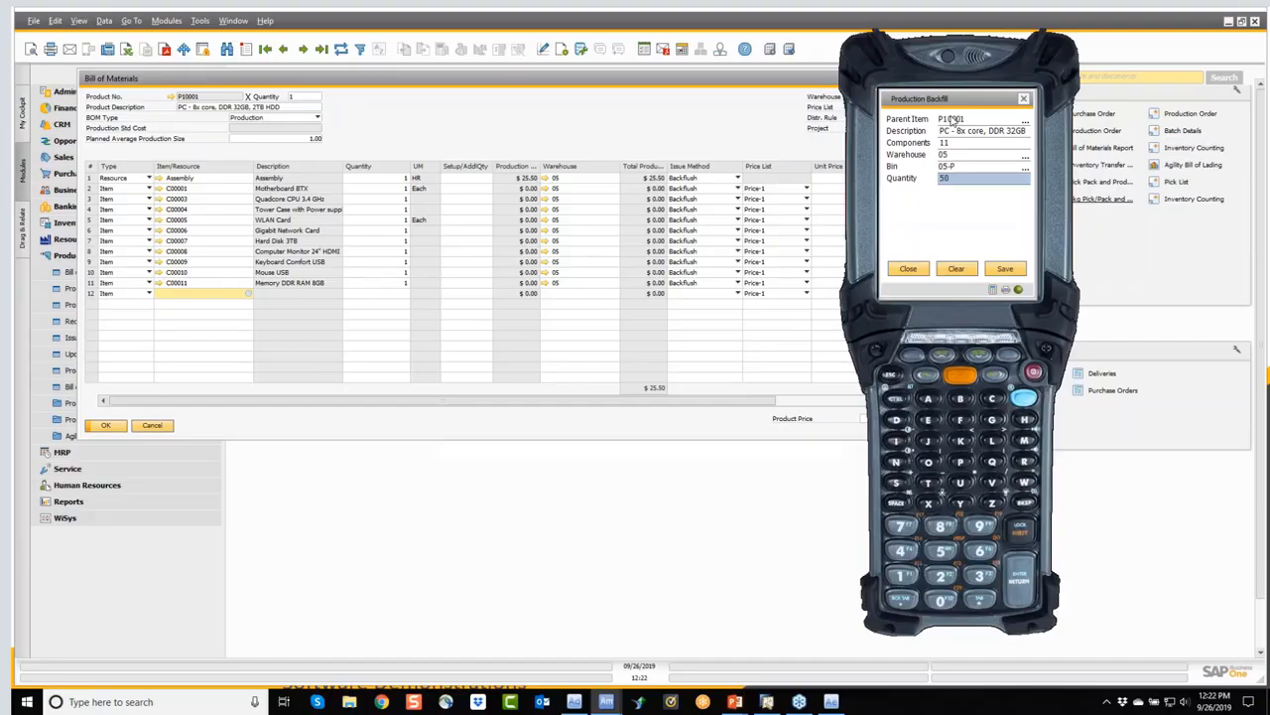
key("Return")
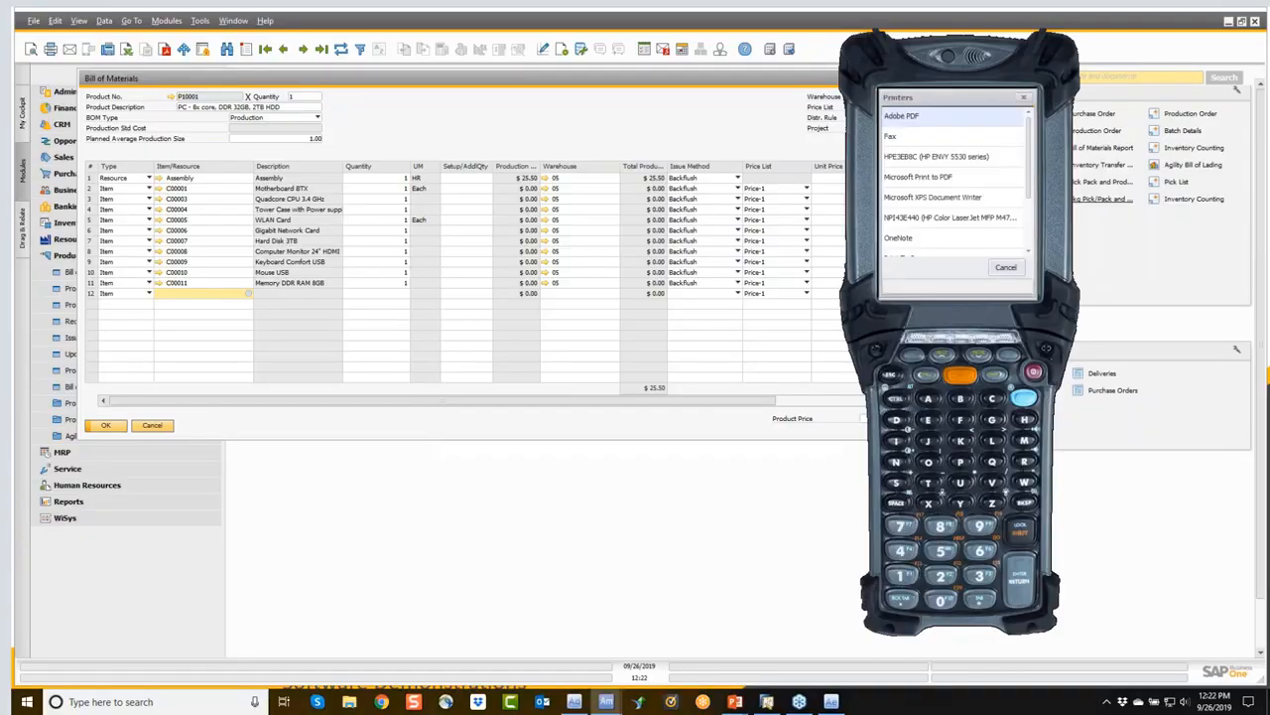
Preview the P10001 production label on screen and close the preview.
scroll(908, 184, "down", 3)
left_click(902, 198)
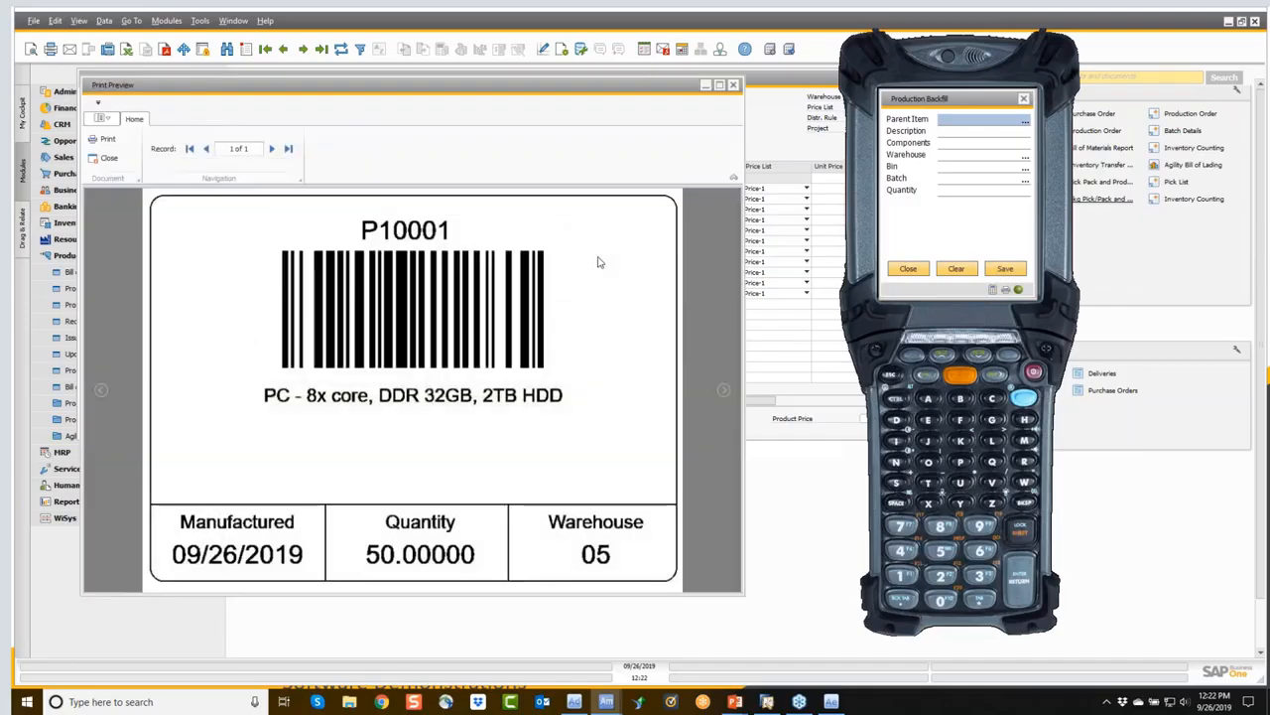
left_click(732, 86)
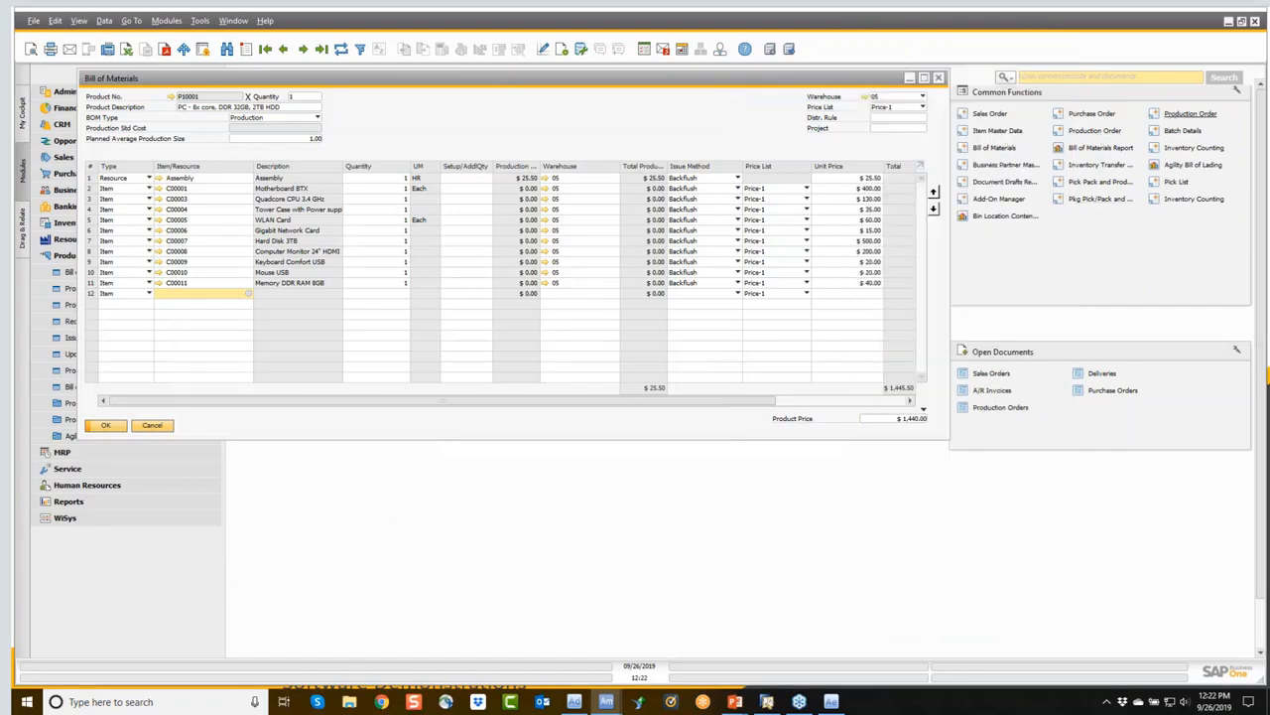
Open the most recent production order in SAP Business One and list its applied transactions.
left_click(1171, 117)
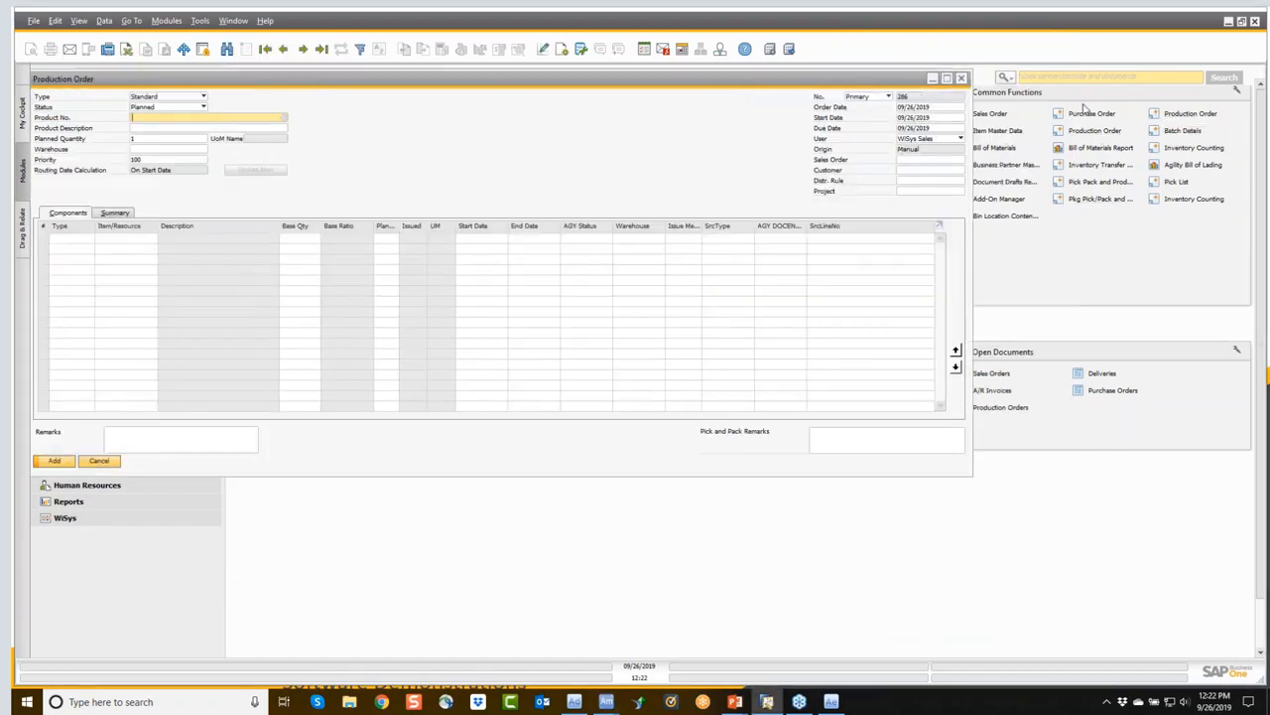
left_click(283, 48)
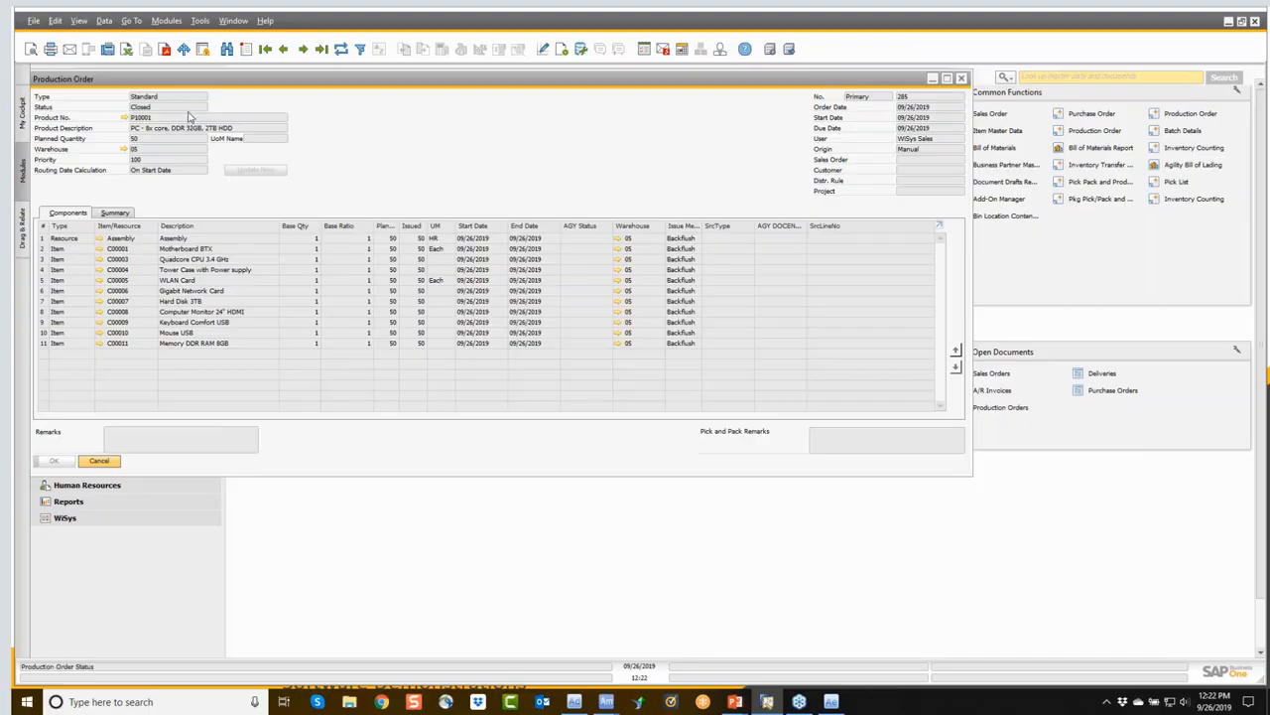
right_click(401, 147)
left_click(457, 229)
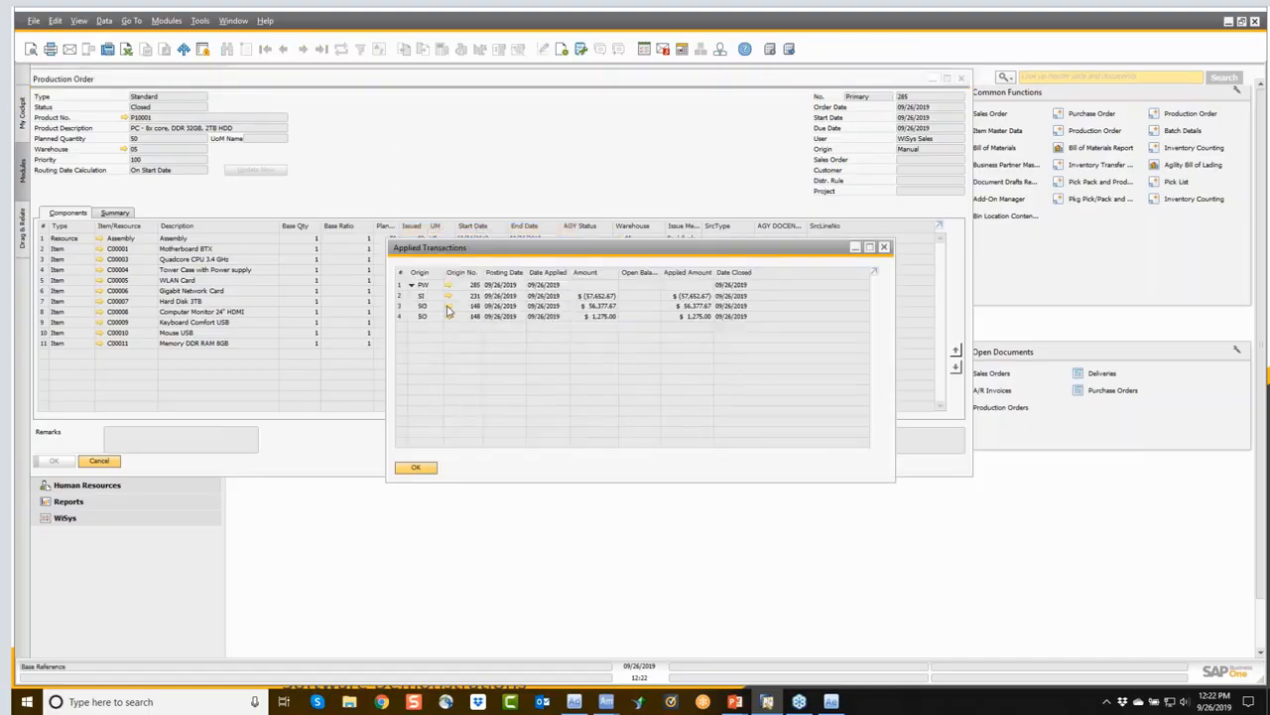
Examine the linked Issue for Production and Receipt from Production documents, and close the applied transactions list.
left_click(447, 309)
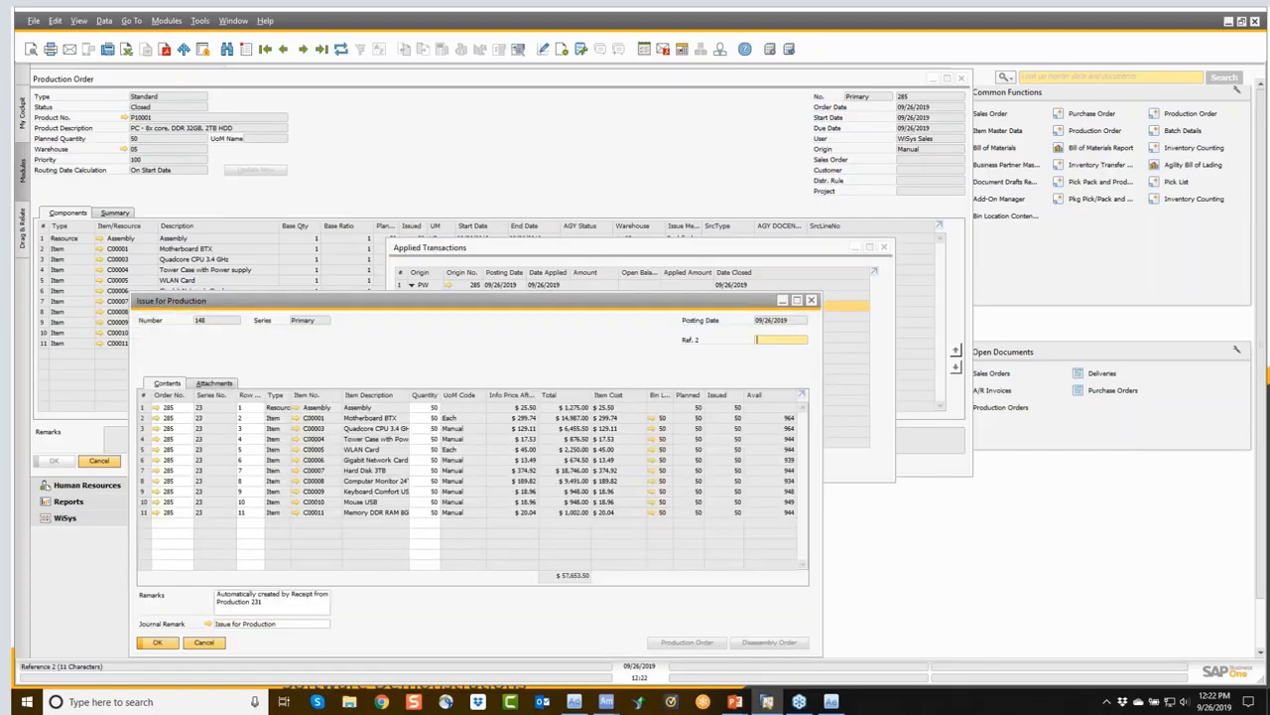
left_click(810, 300)
left_click(447, 316)
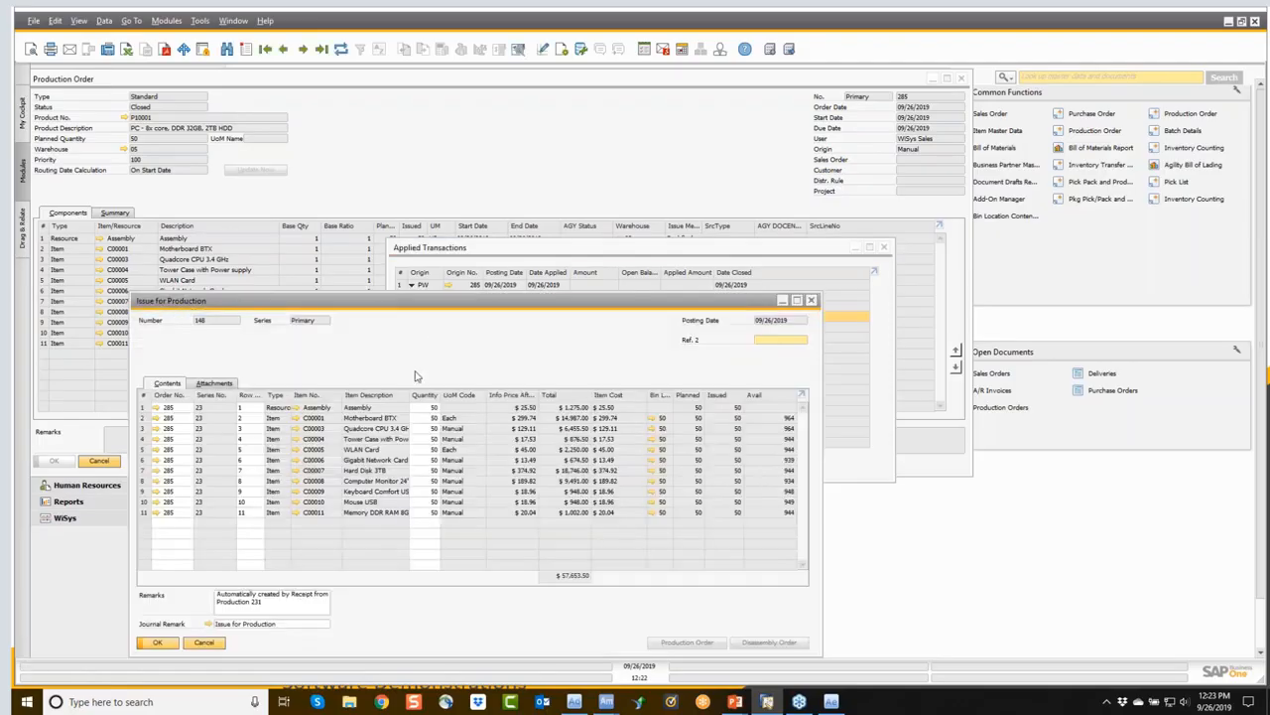
left_click(811, 300)
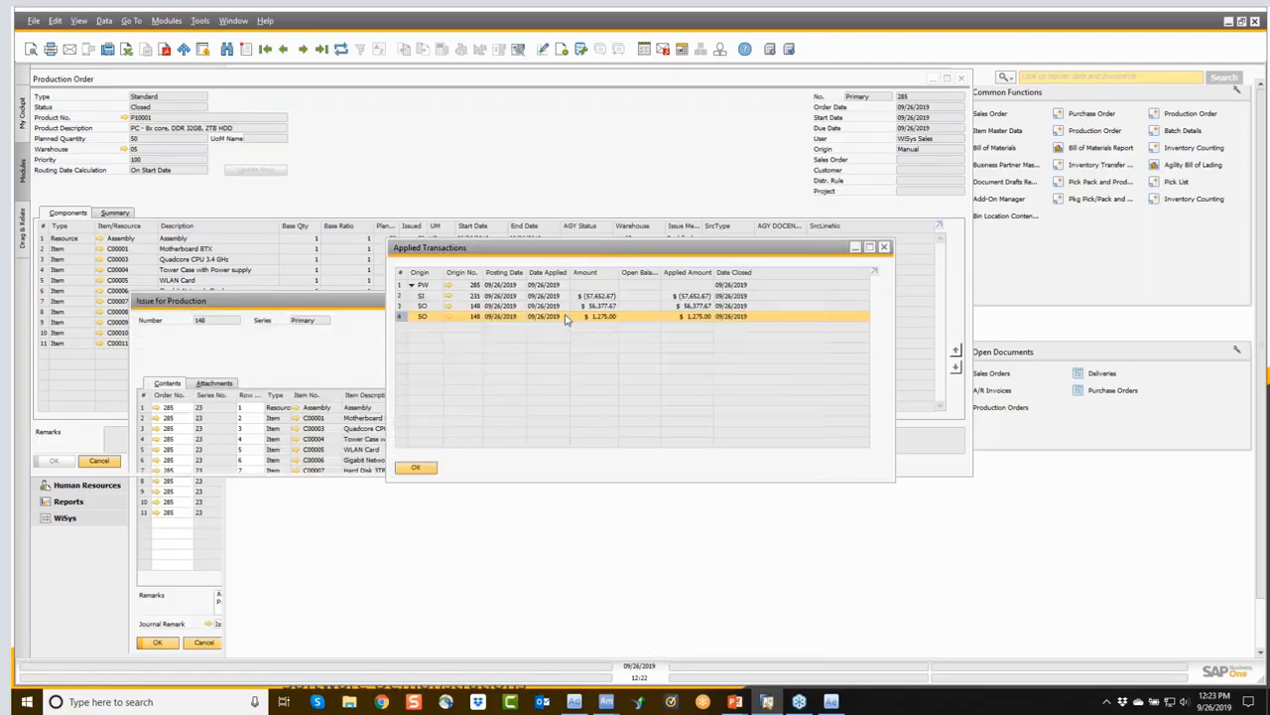
left_click(449, 296)
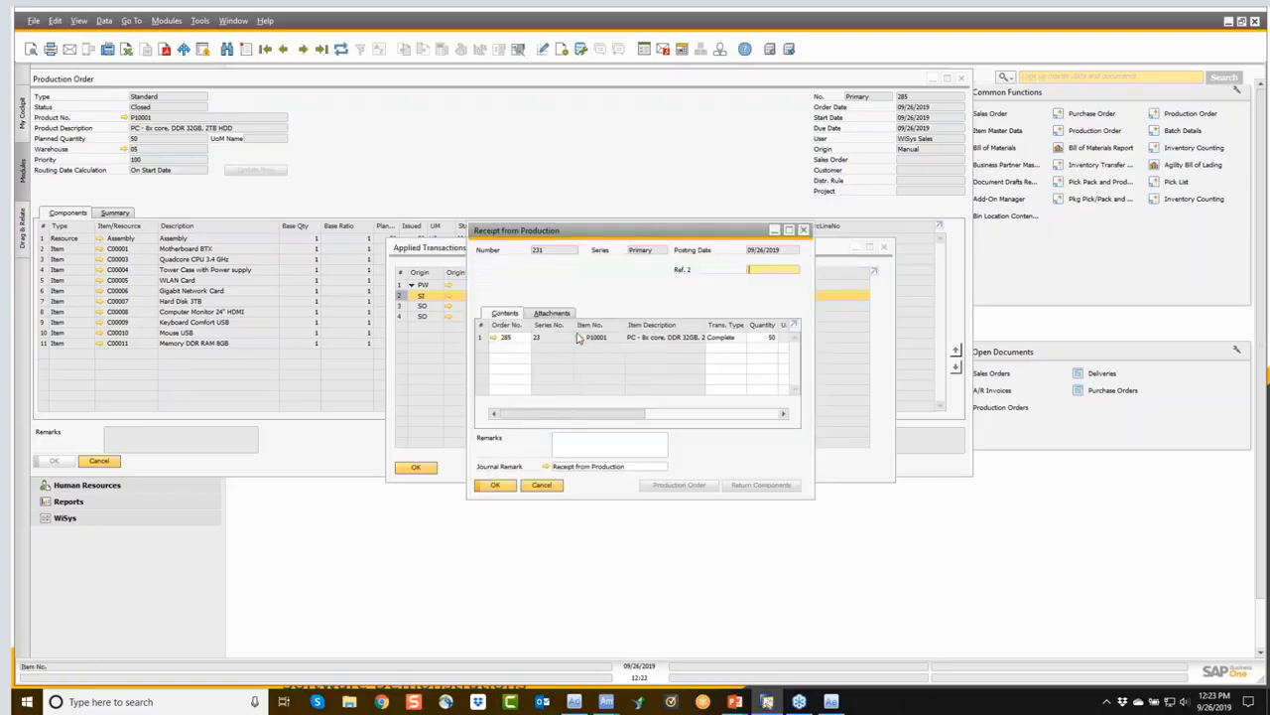
left_click(804, 230)
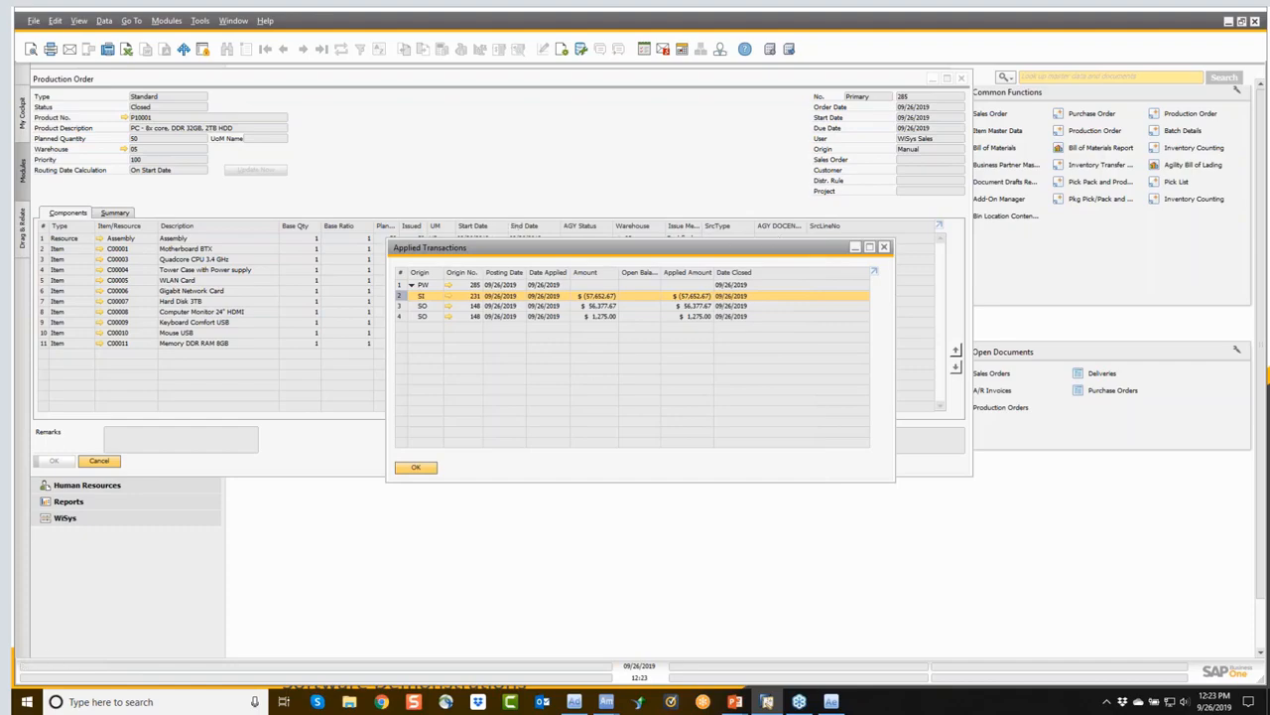
left_click(884, 247)
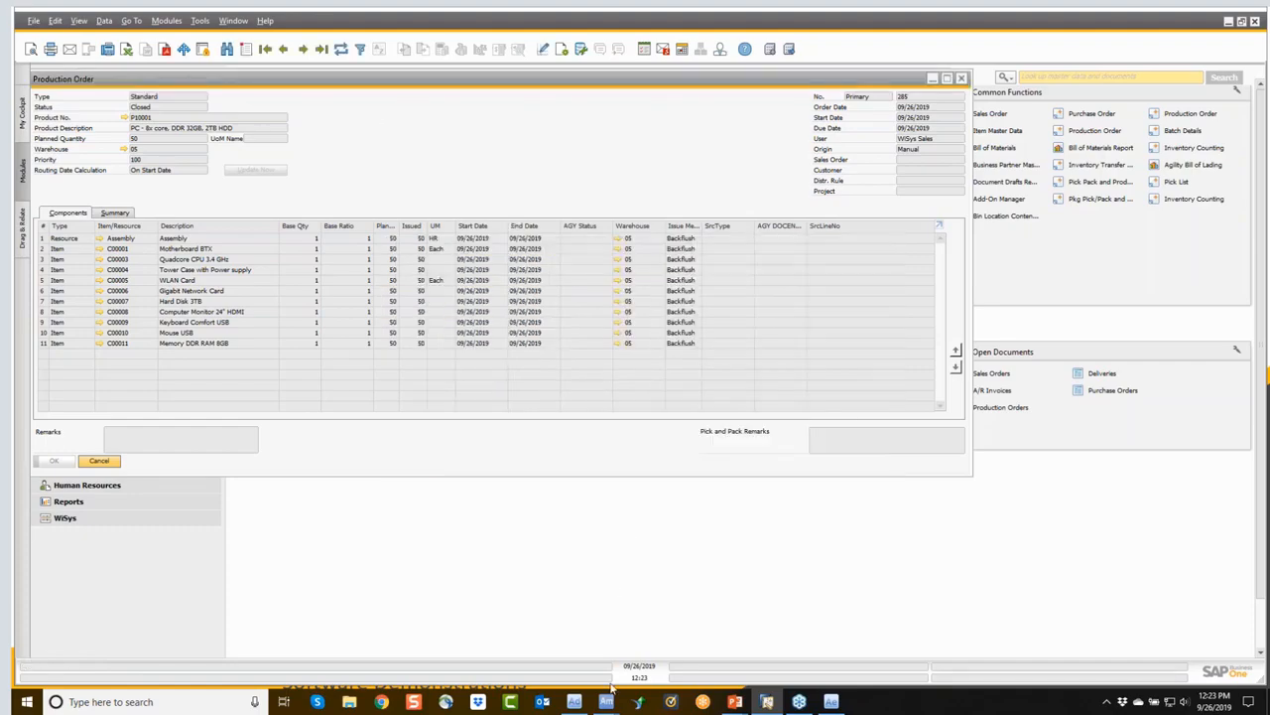
Return to Agility Mobile, leave Production Backfill and quit the handheld application.
mouse_move(606, 701)
left_click(705, 648)
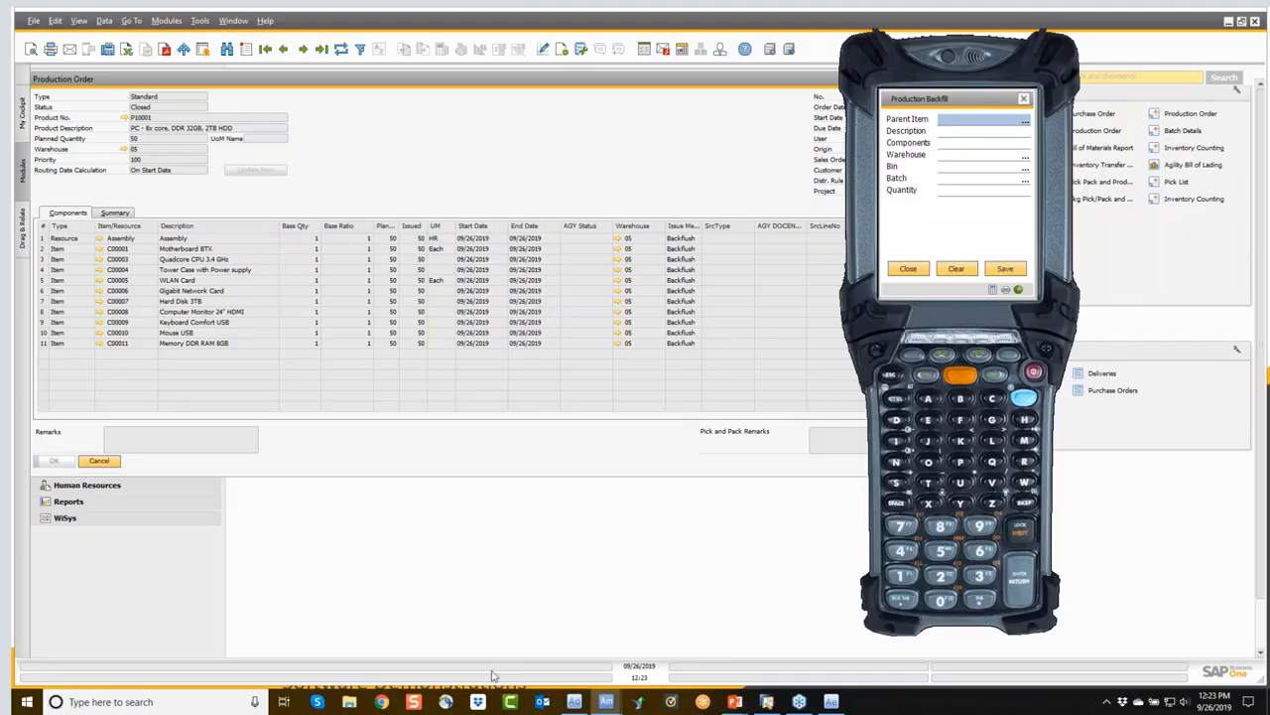
left_click(907, 269)
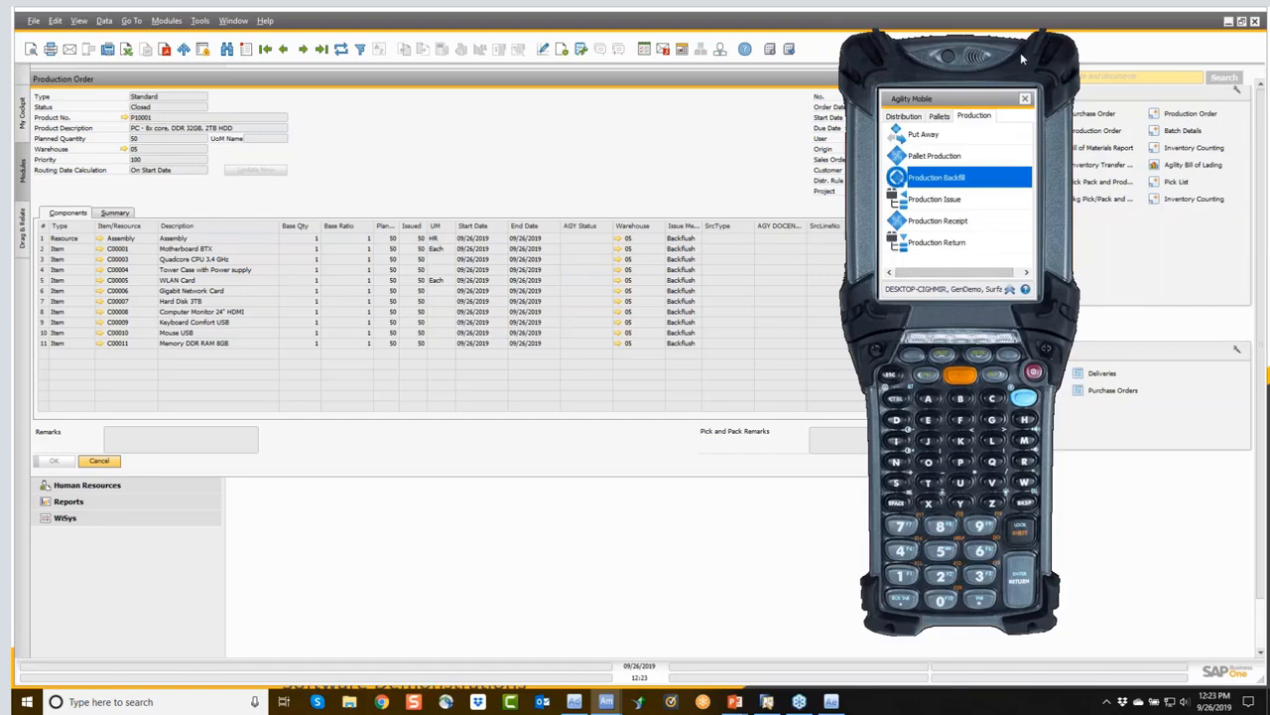
left_click(1024, 98)
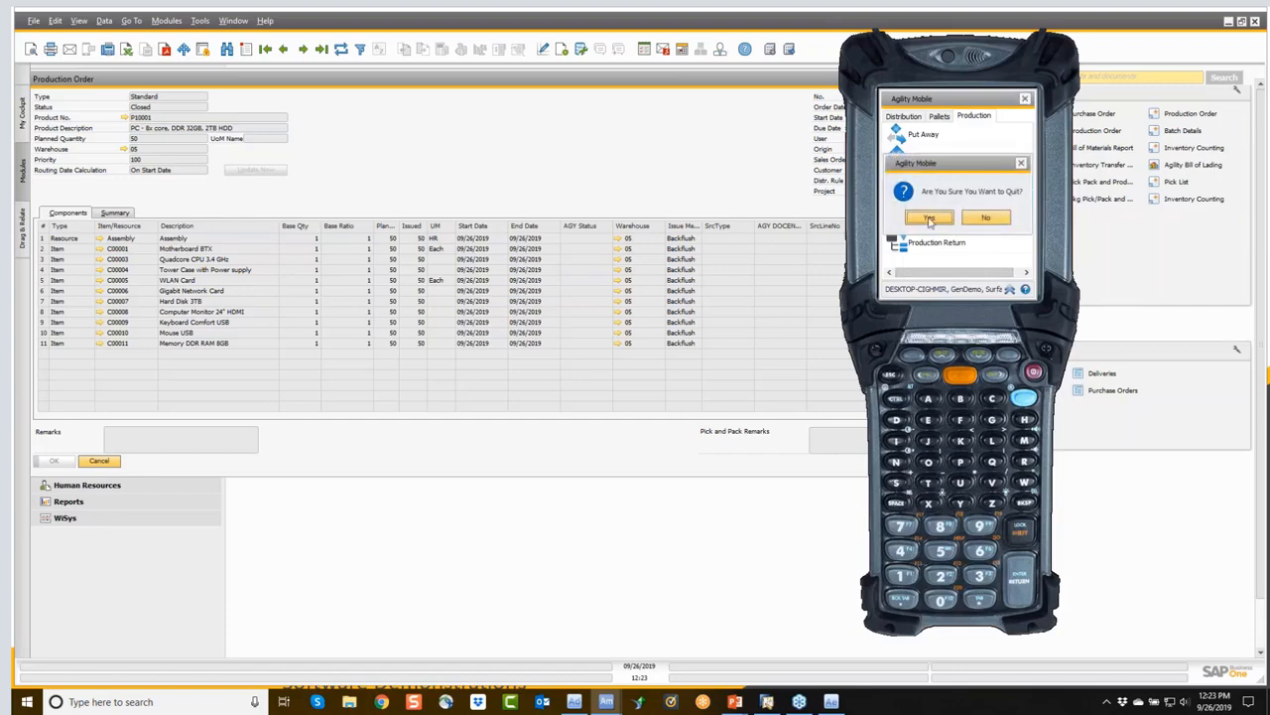
left_click(929, 218)
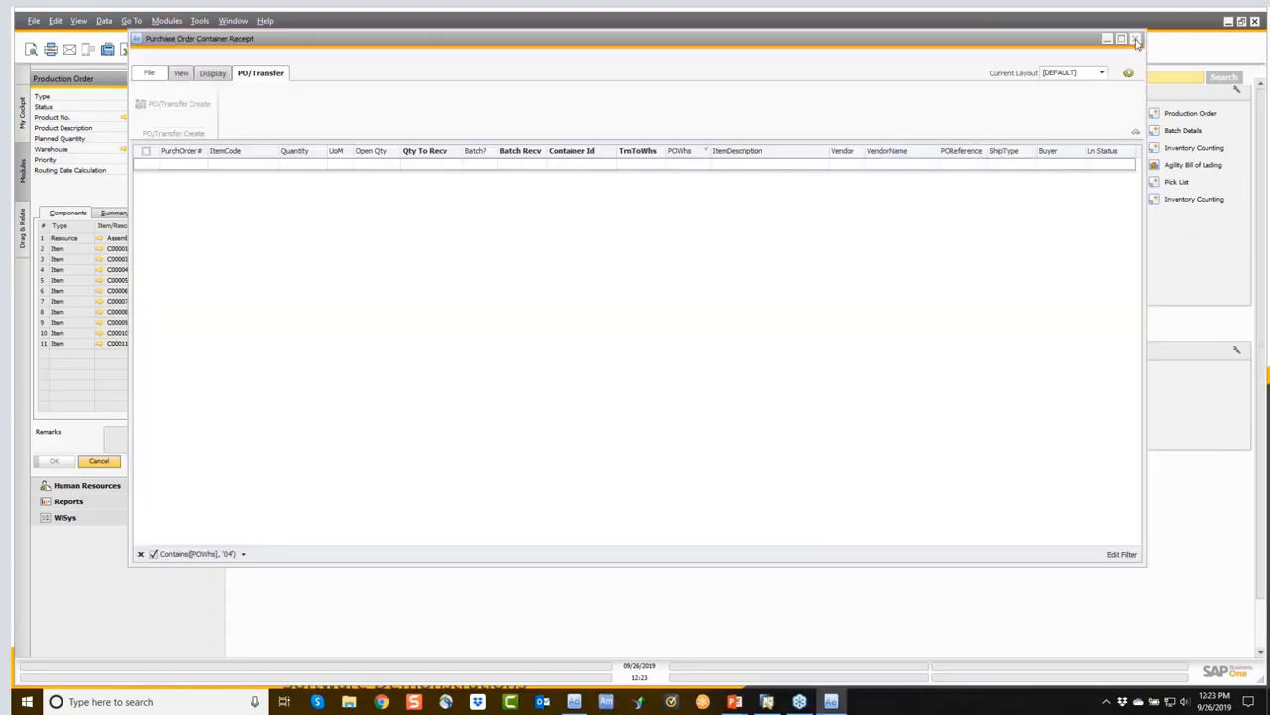
Close the Purchase Order Container Receipt, Production Order and Bill of Materials windows.
left_click(1136, 39)
left_click(960, 79)
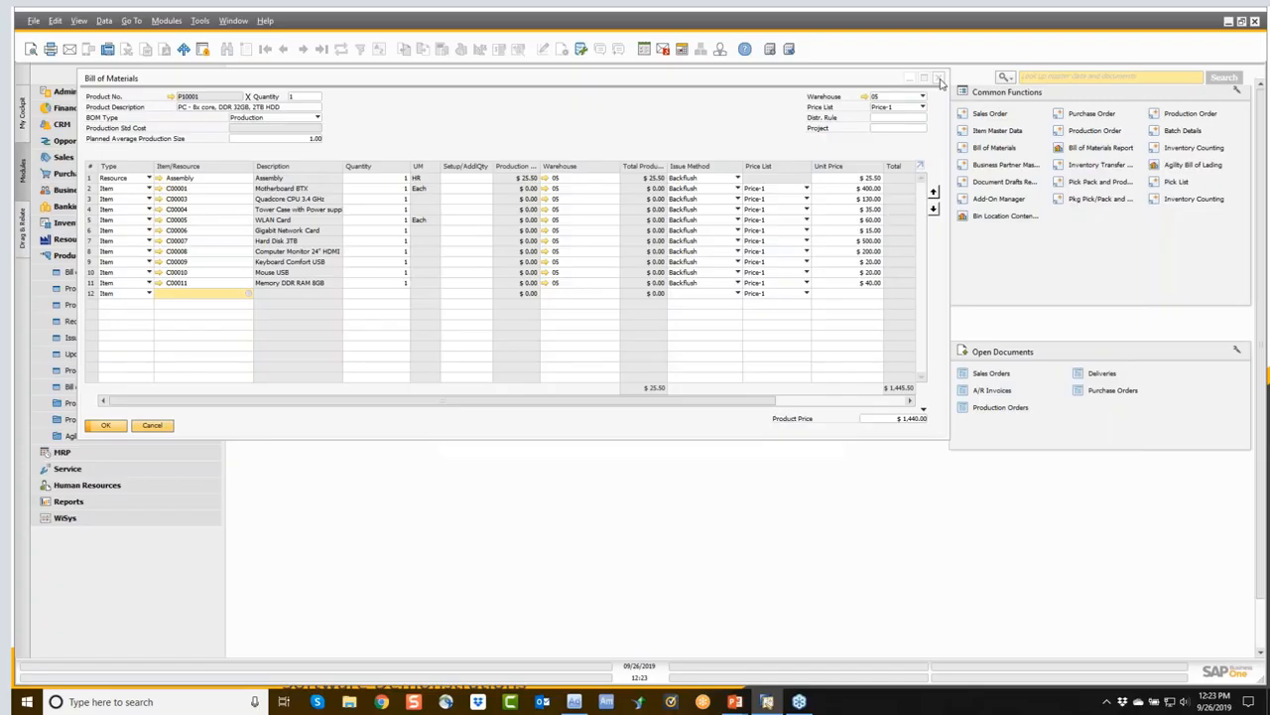
left_click(940, 79)
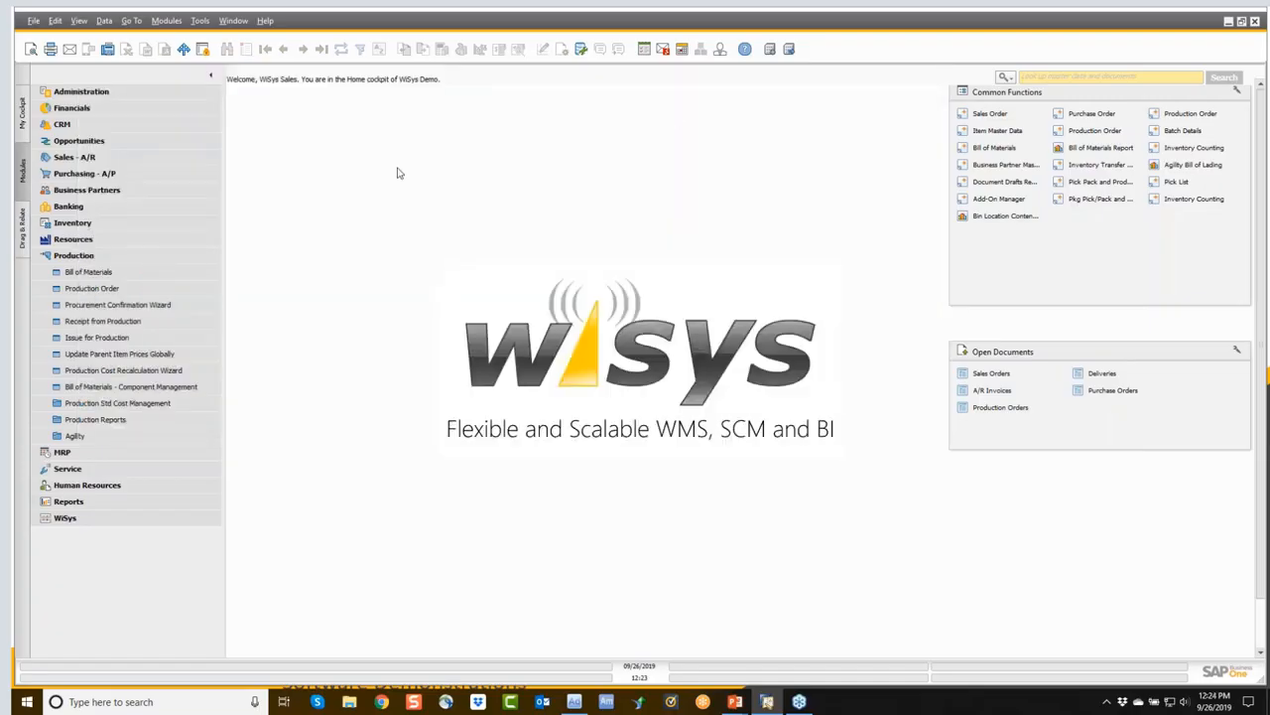
Find item FD007 in the inventory item master data and display its Available-to-Promise report.
left_click(72, 222)
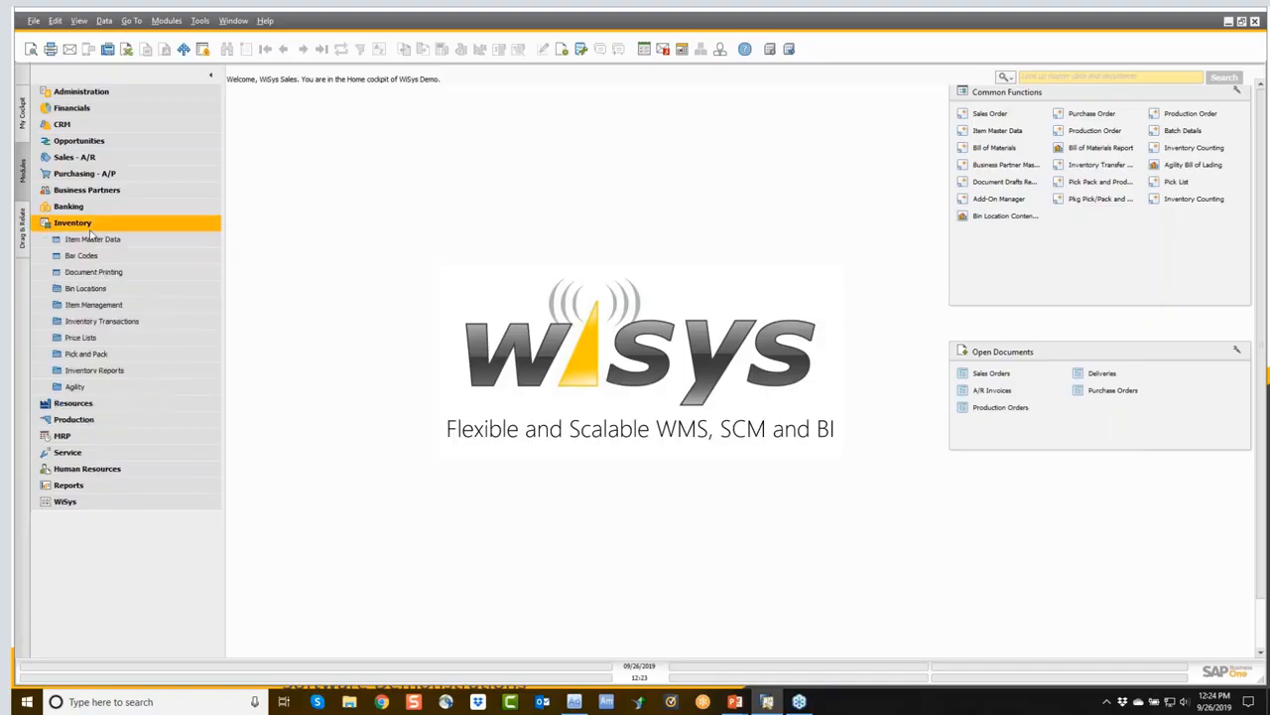
left_click(92, 240)
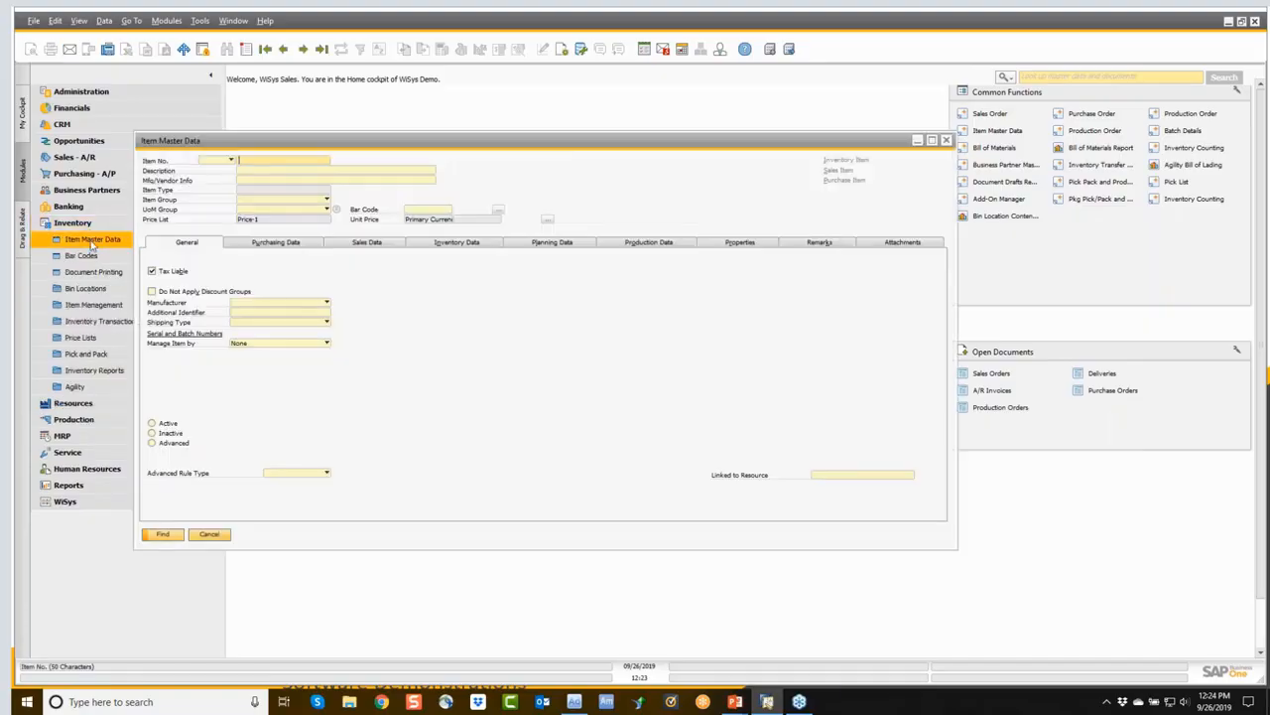
type("FD007")
key("Return")
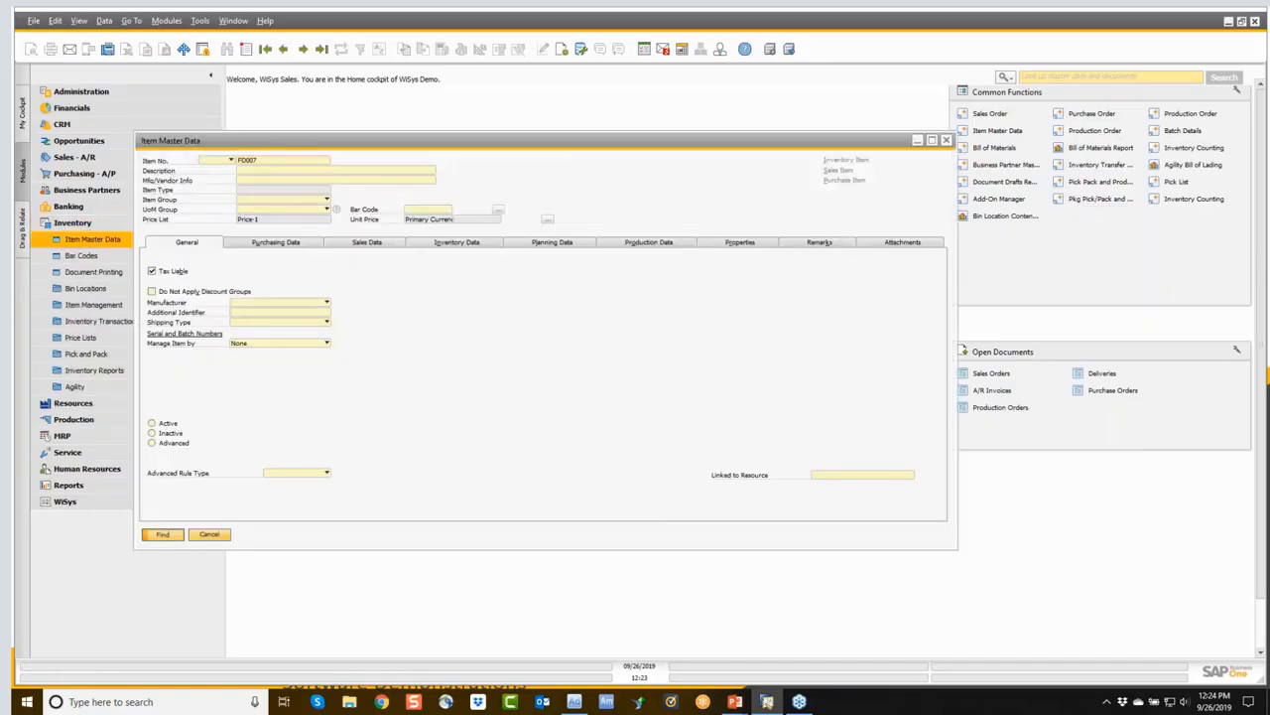
right_click(568, 395)
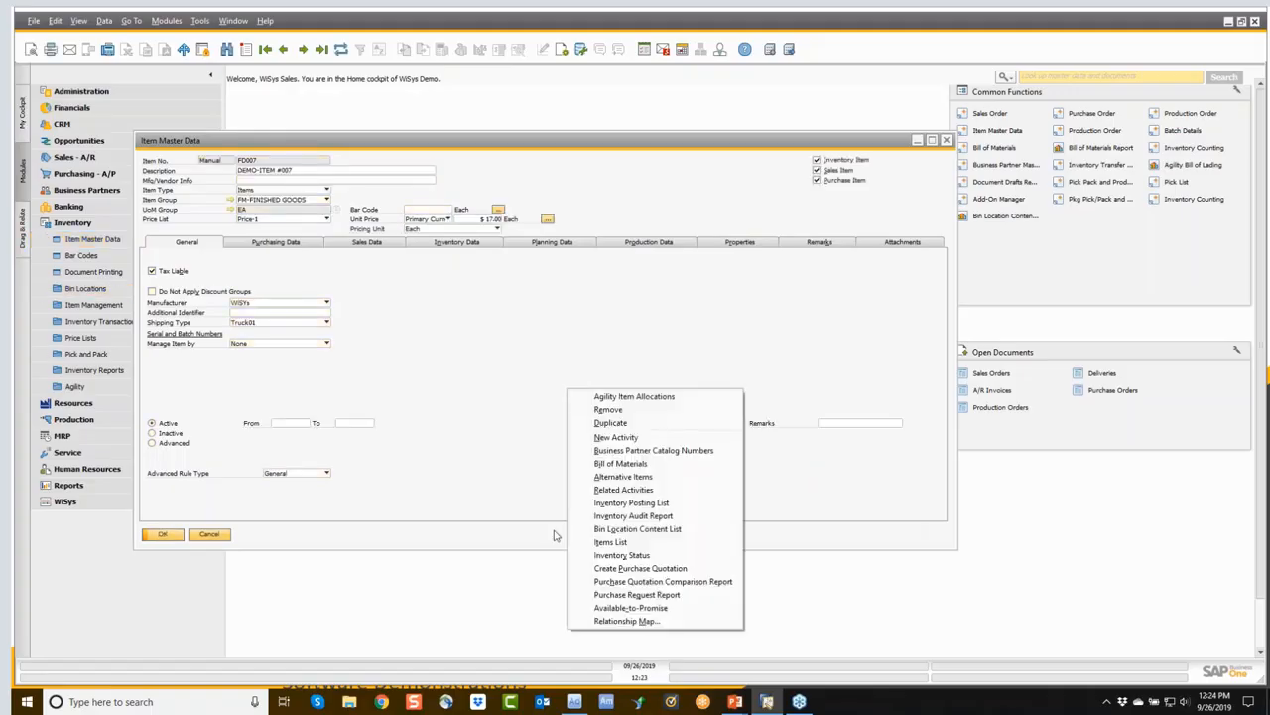
left_click(608, 607)
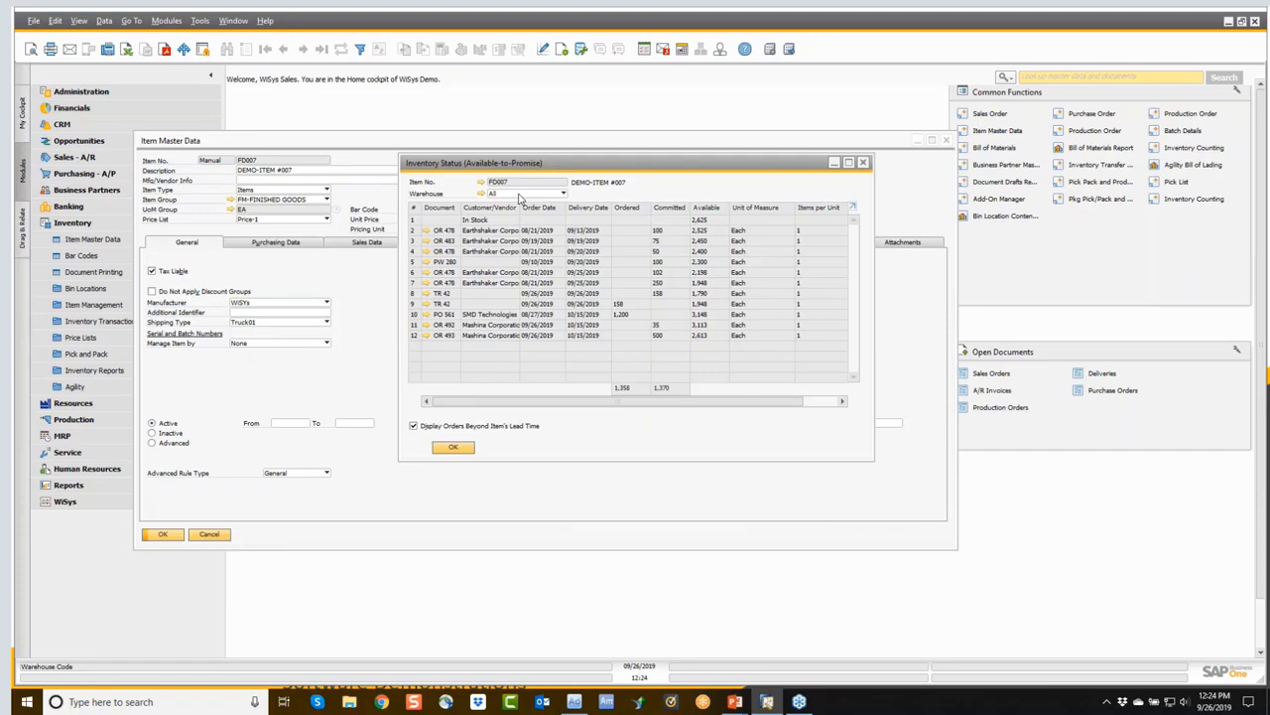
Close the Available-to-Promise report and find the Mashina Corporation sales order for item FD007 by its document number.
left_click(865, 164)
left_click_drag(557, 142, 585, 86)
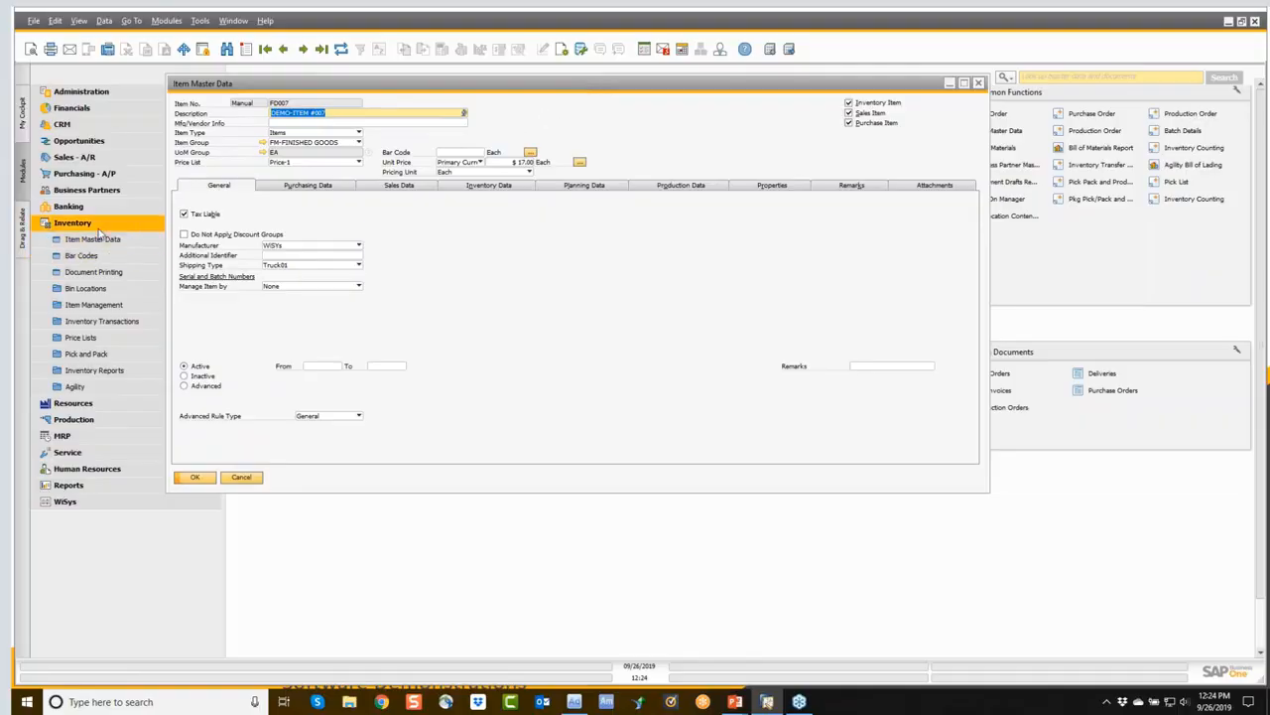
left_click(97, 163)
left_click(97, 159)
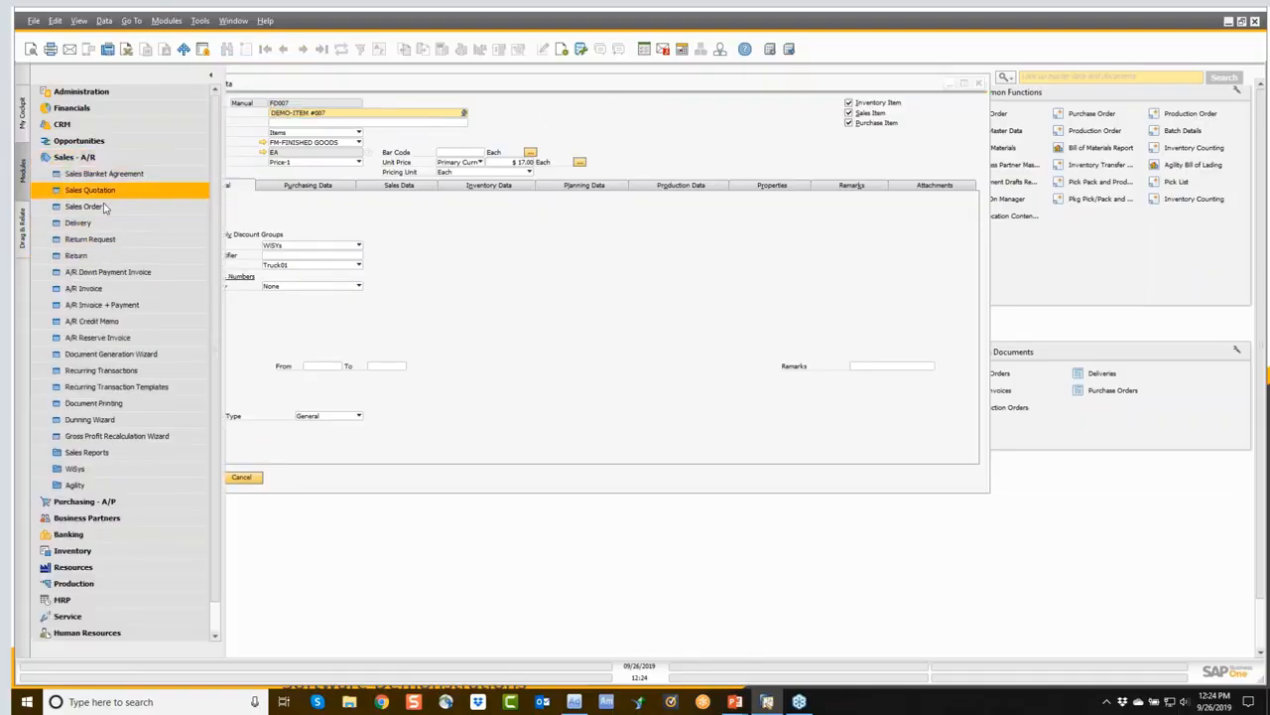
left_click(97, 207)
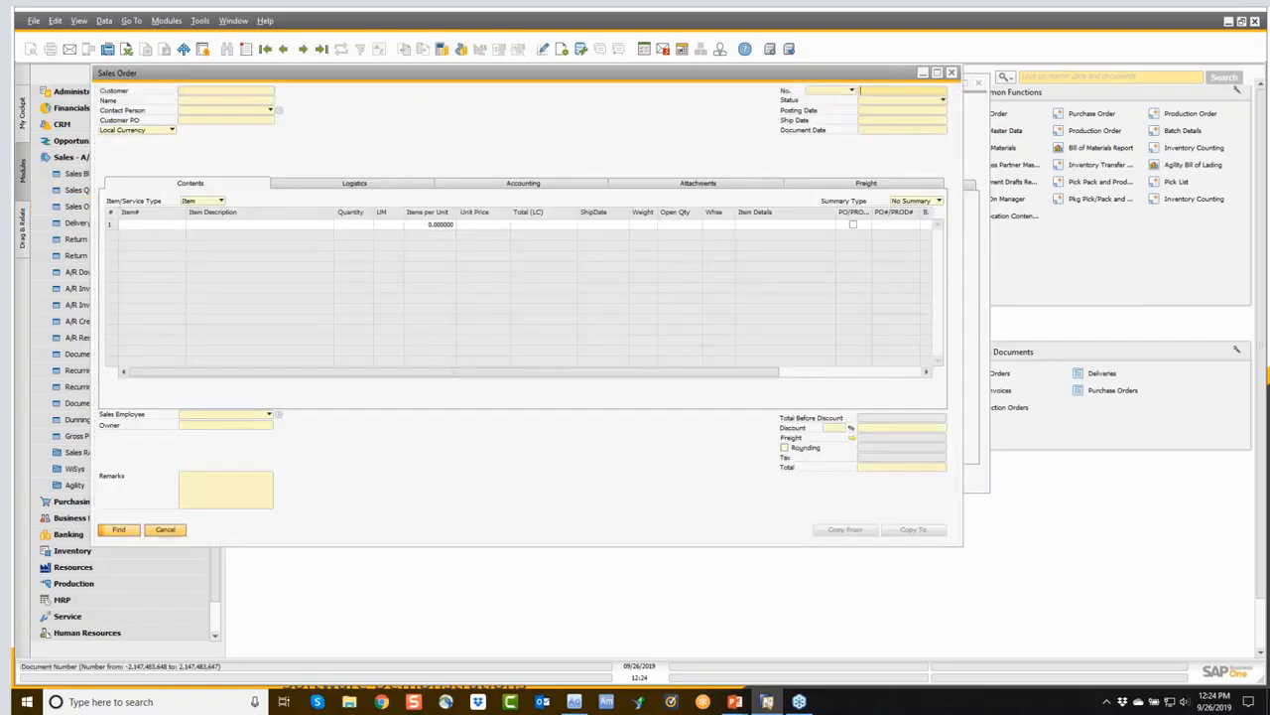
type("493")
key("Return")
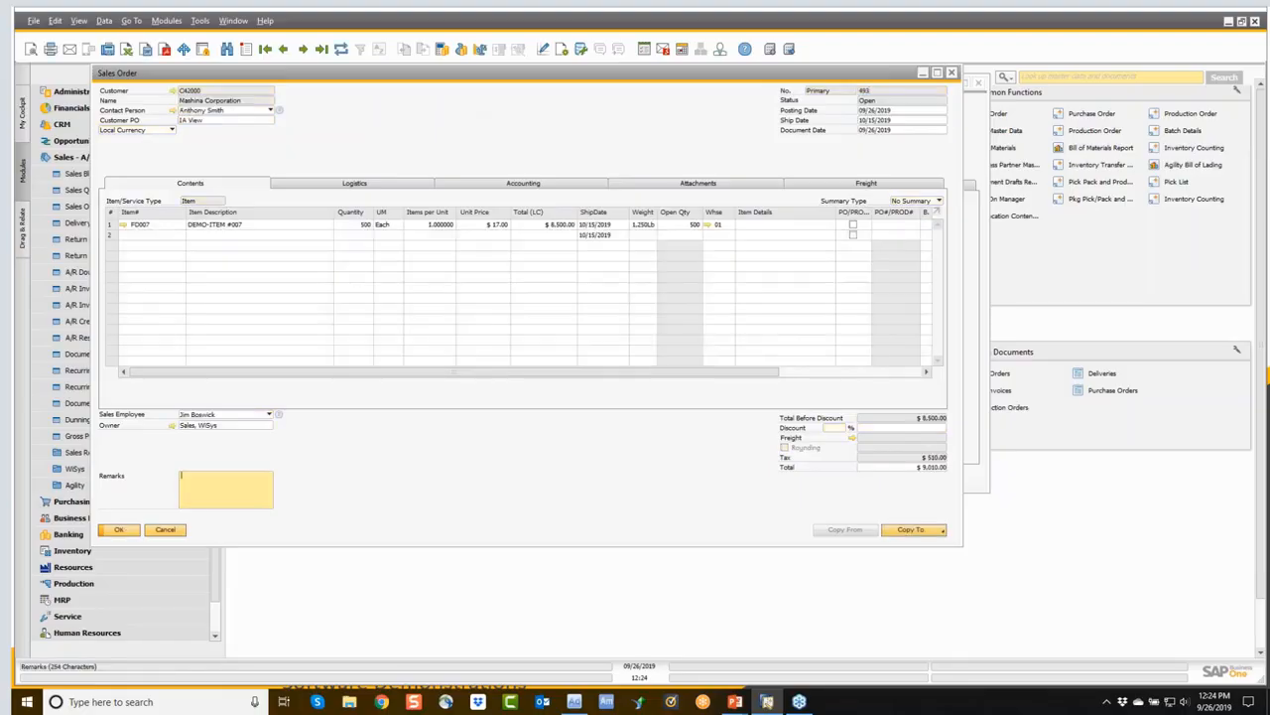
Display the Agility Sales Order Supplies for this sales order, examine the allocated and short quantities, and close the window.
right_click(383, 119)
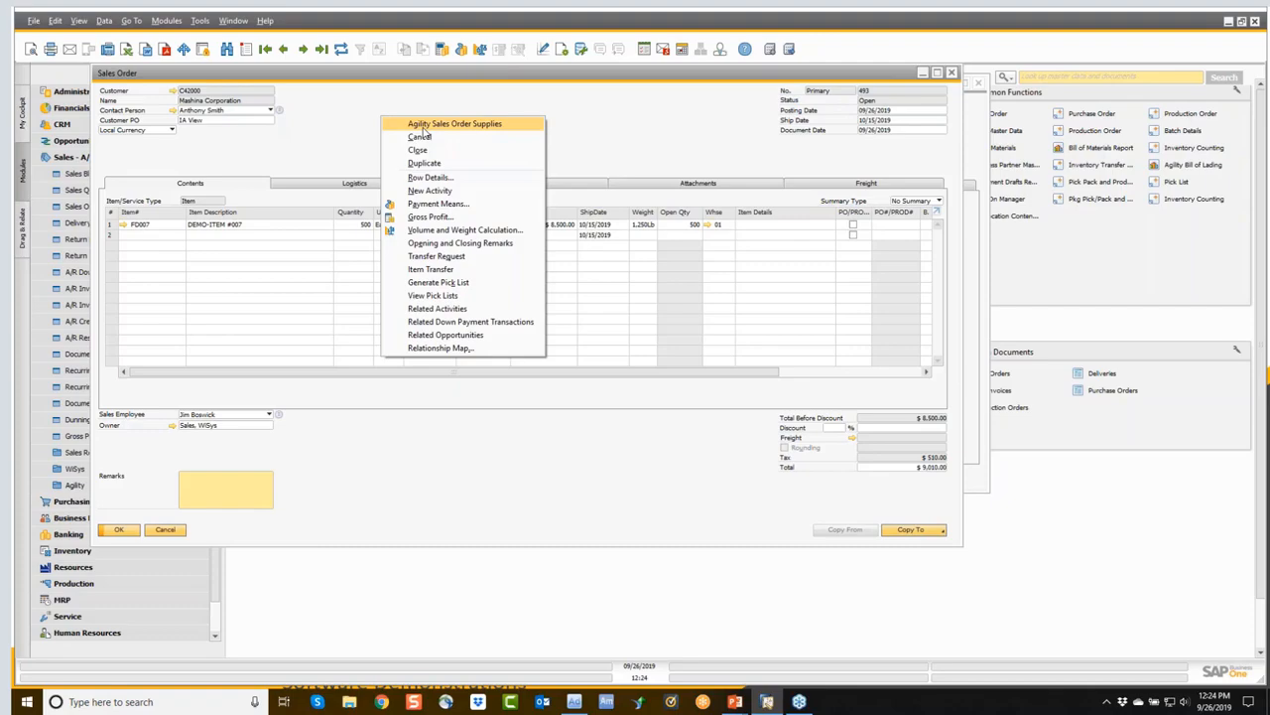
left_click(423, 126)
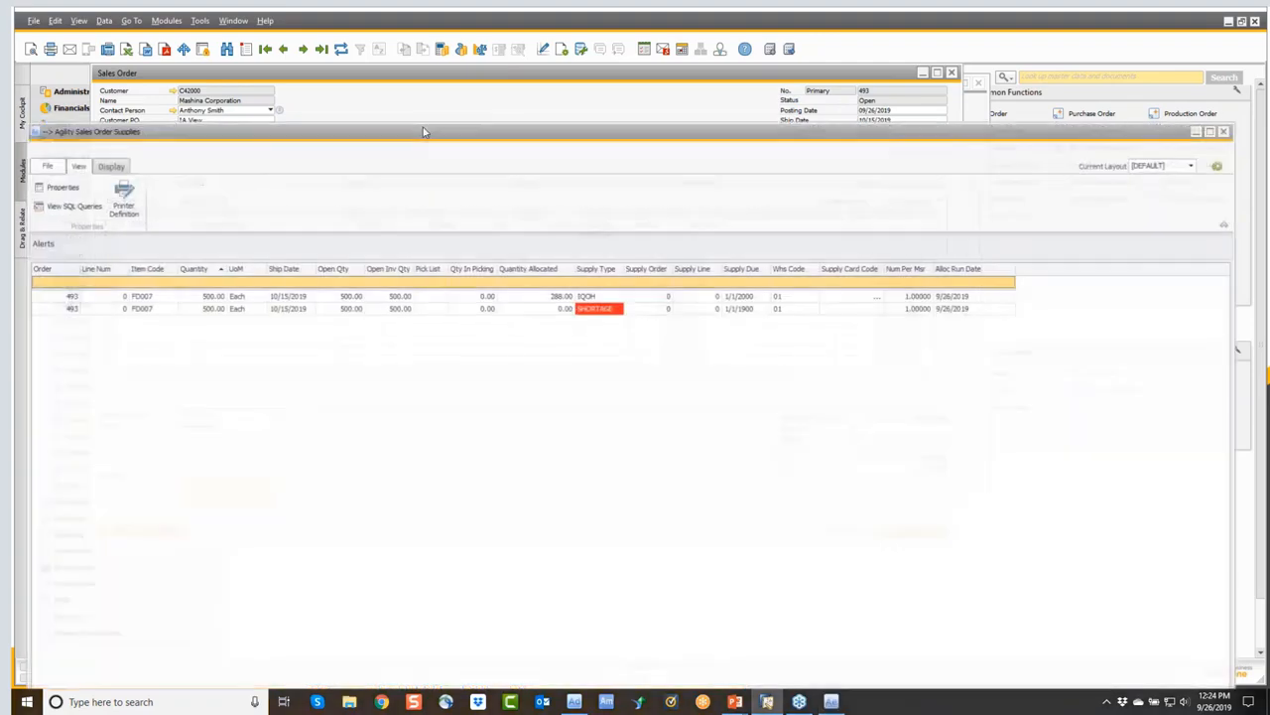
left_click_drag(425, 131, 463, 286)
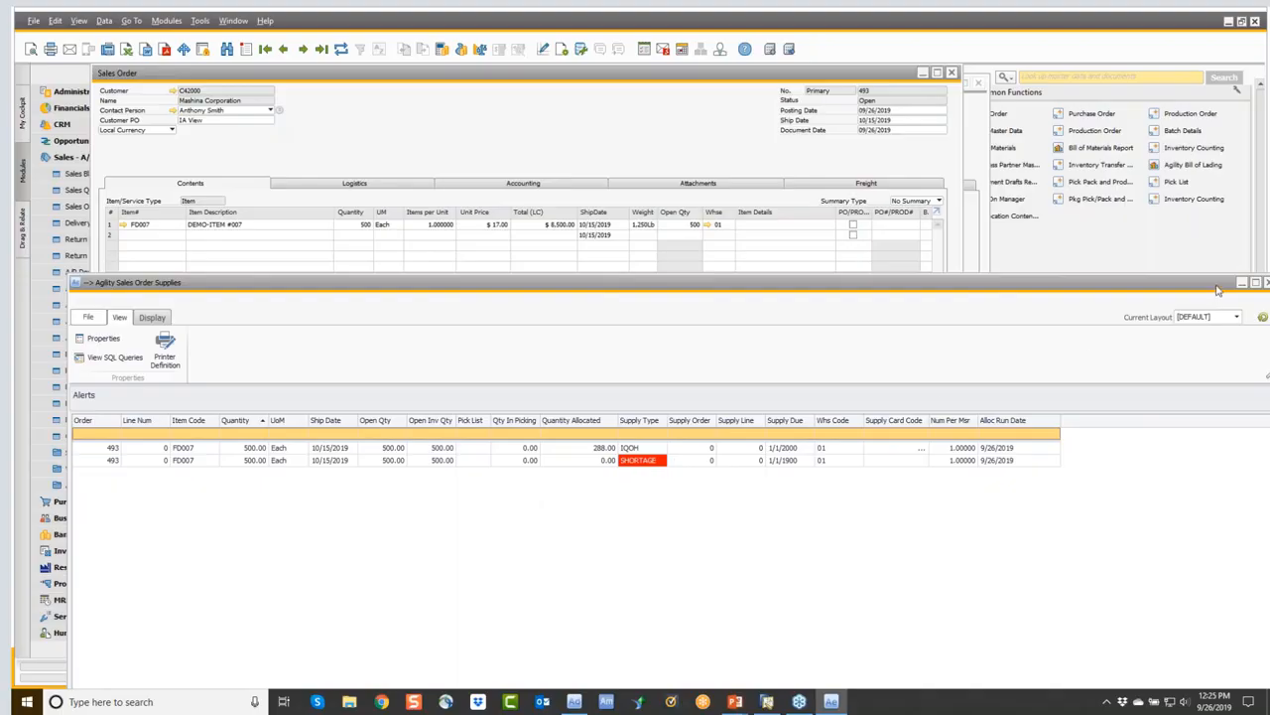
left_click_drag(1216, 286, 1123, 283)
left_click(1177, 279)
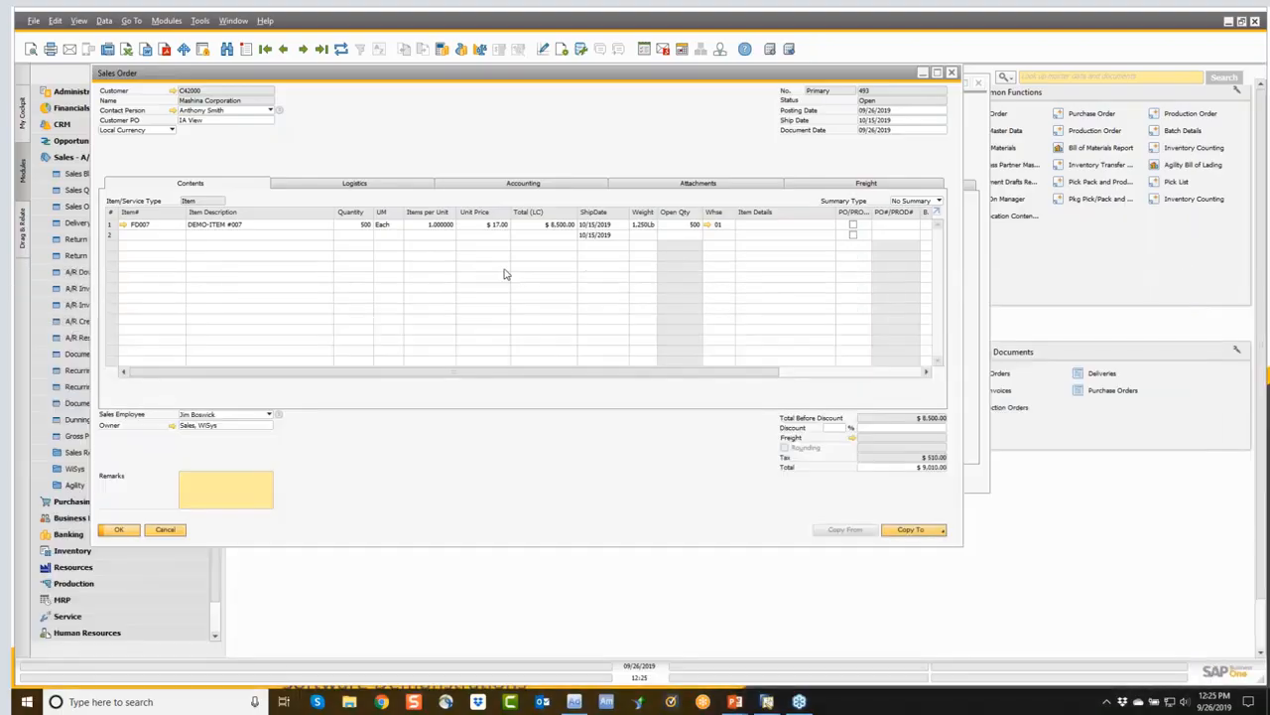
Open item FD007's master data from the sales order line and display its Agility Item Allocations.
left_click(123, 224)
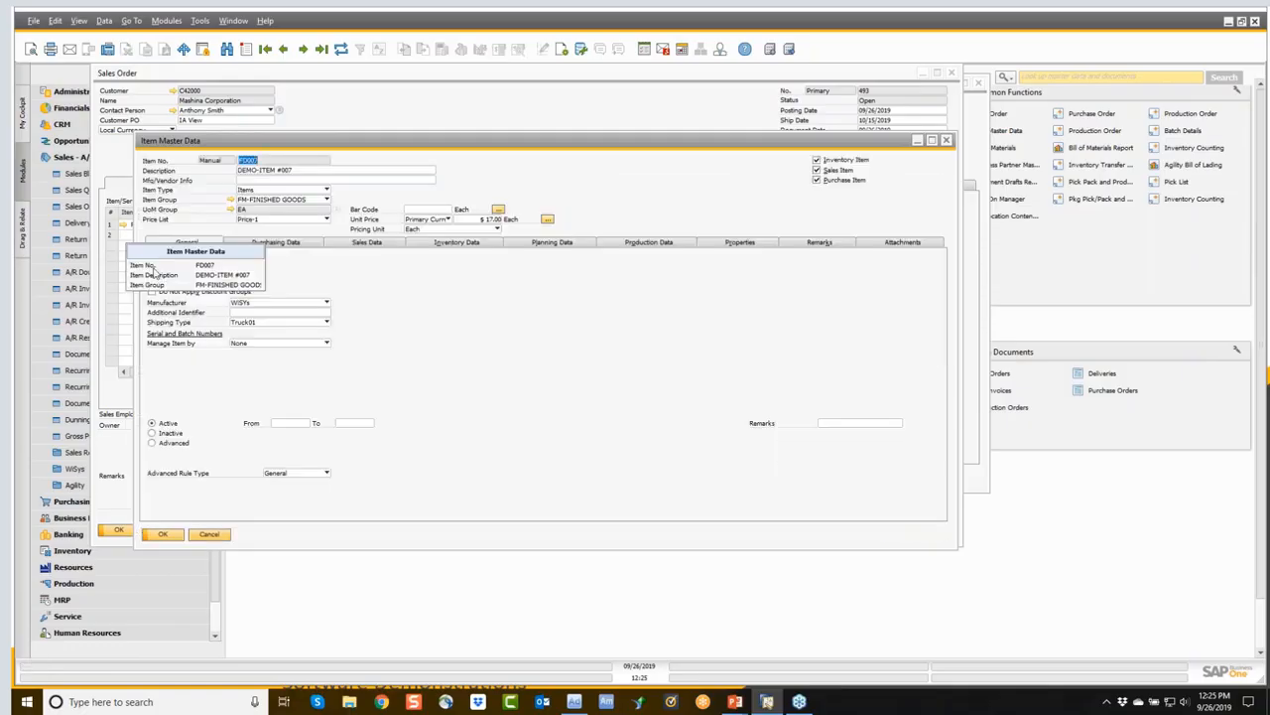
right_click(503, 180)
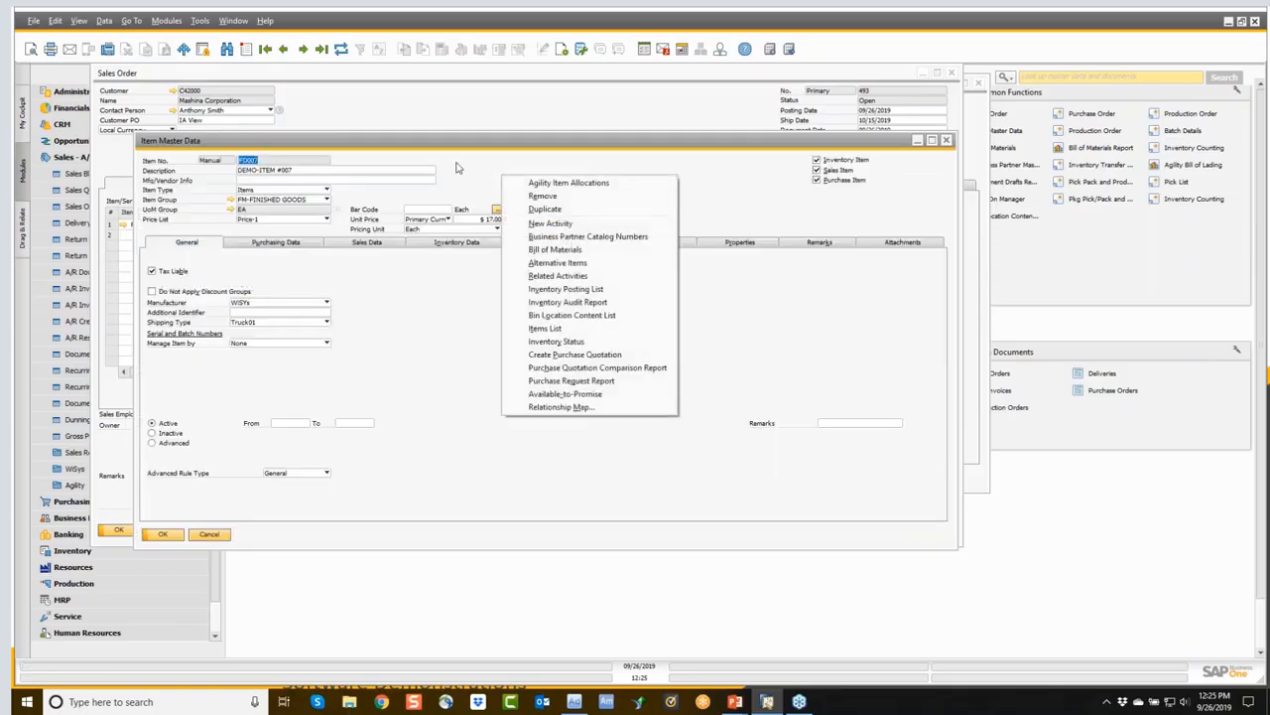
left_click(541, 184)
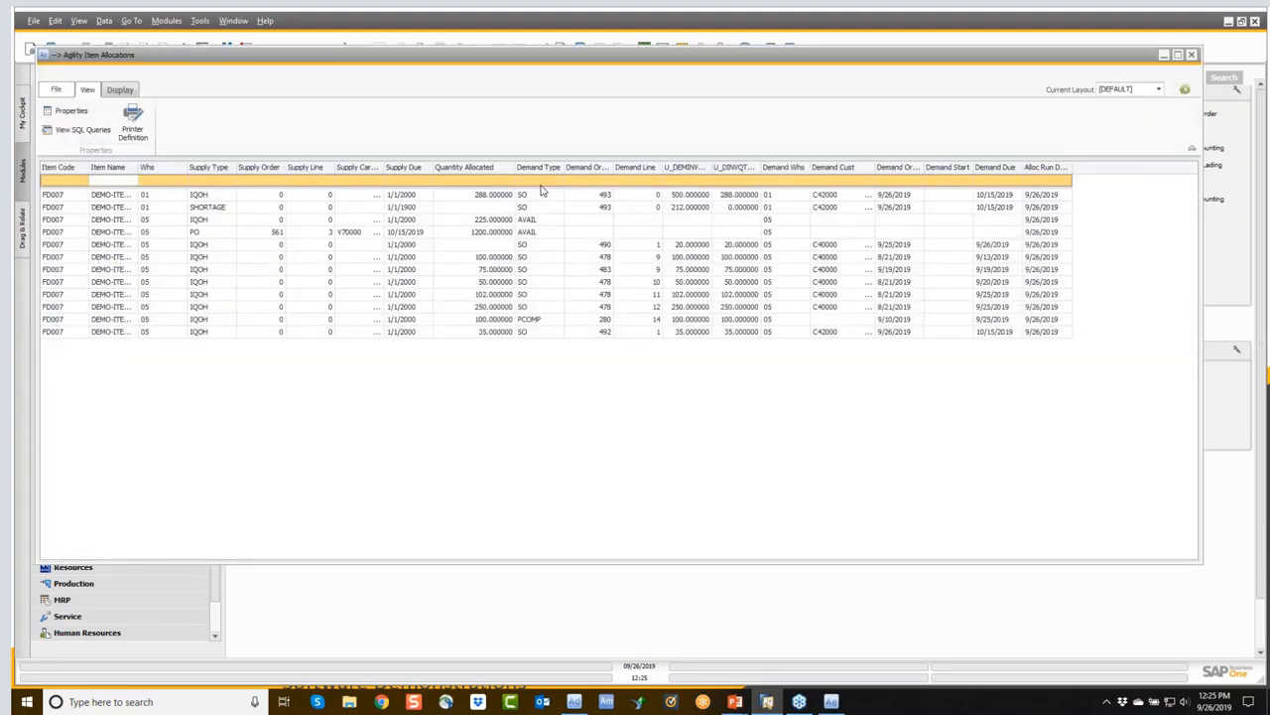
left_click_drag(320, 53, 335, 159)
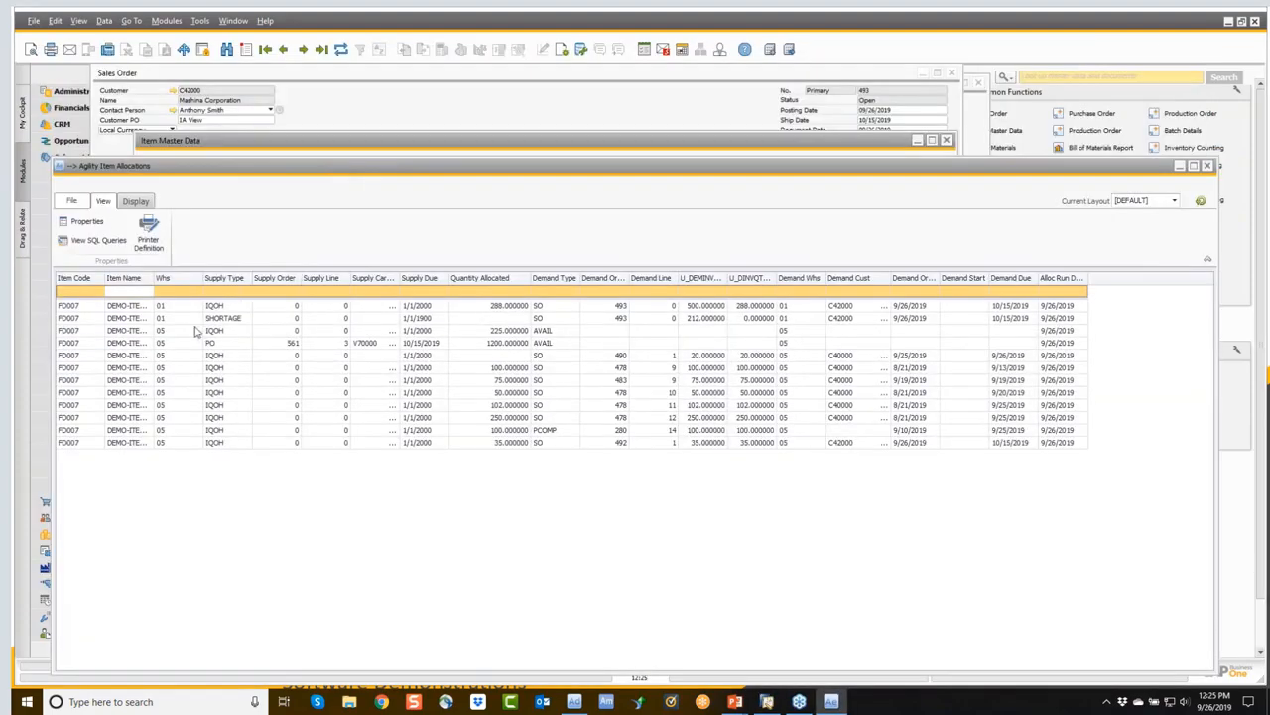
Filter the item allocations to warehouse 05 and examine them, closing the allocations and item master data windows when done.
type("058")
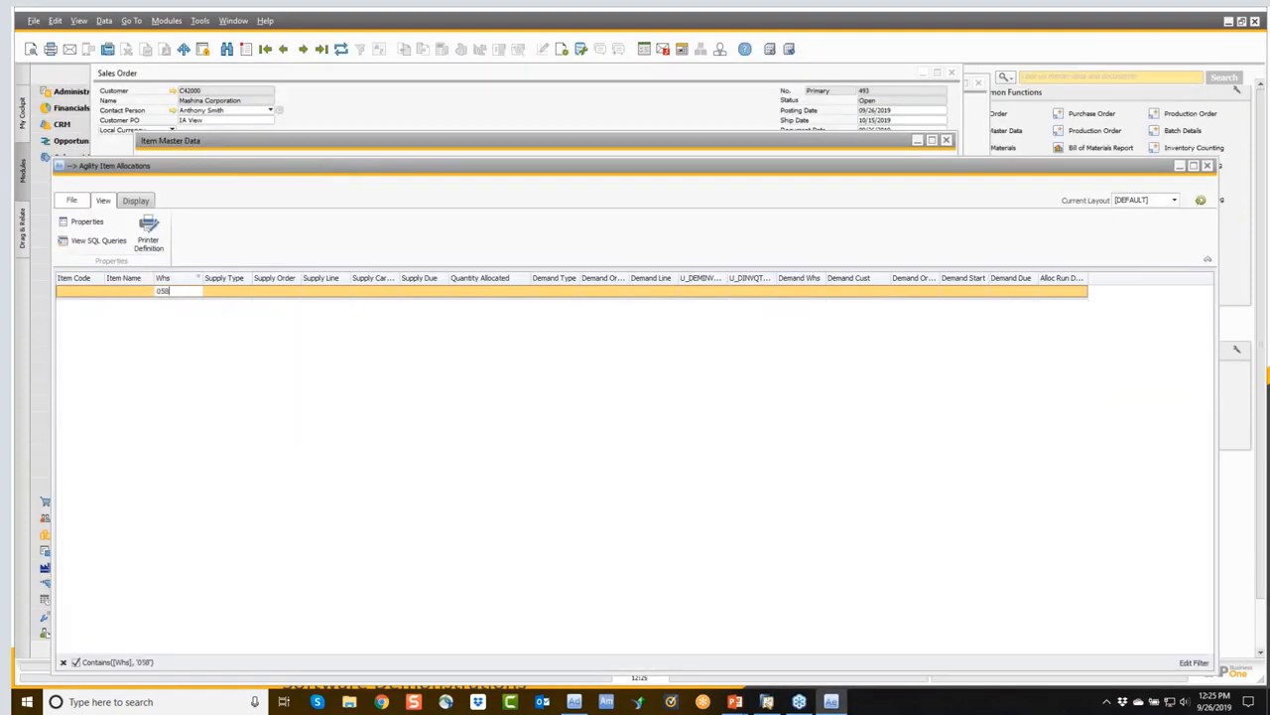
key("BackSpace")
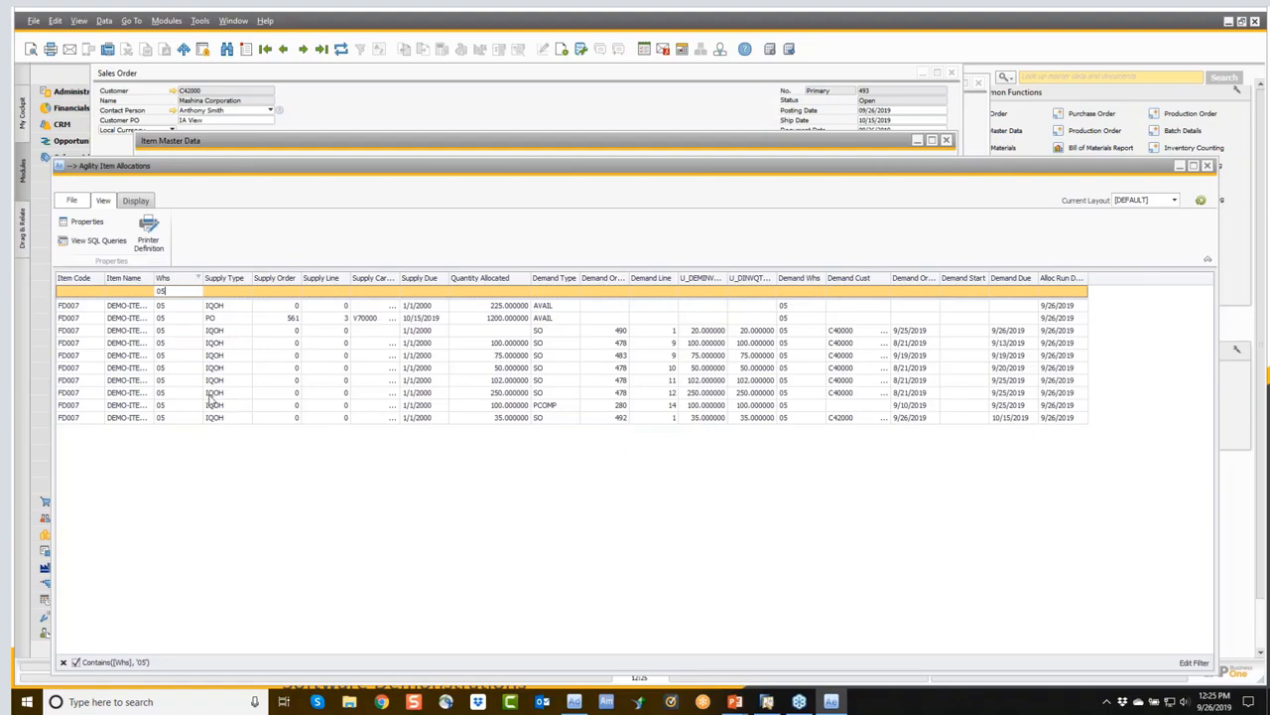
left_click(1207, 167)
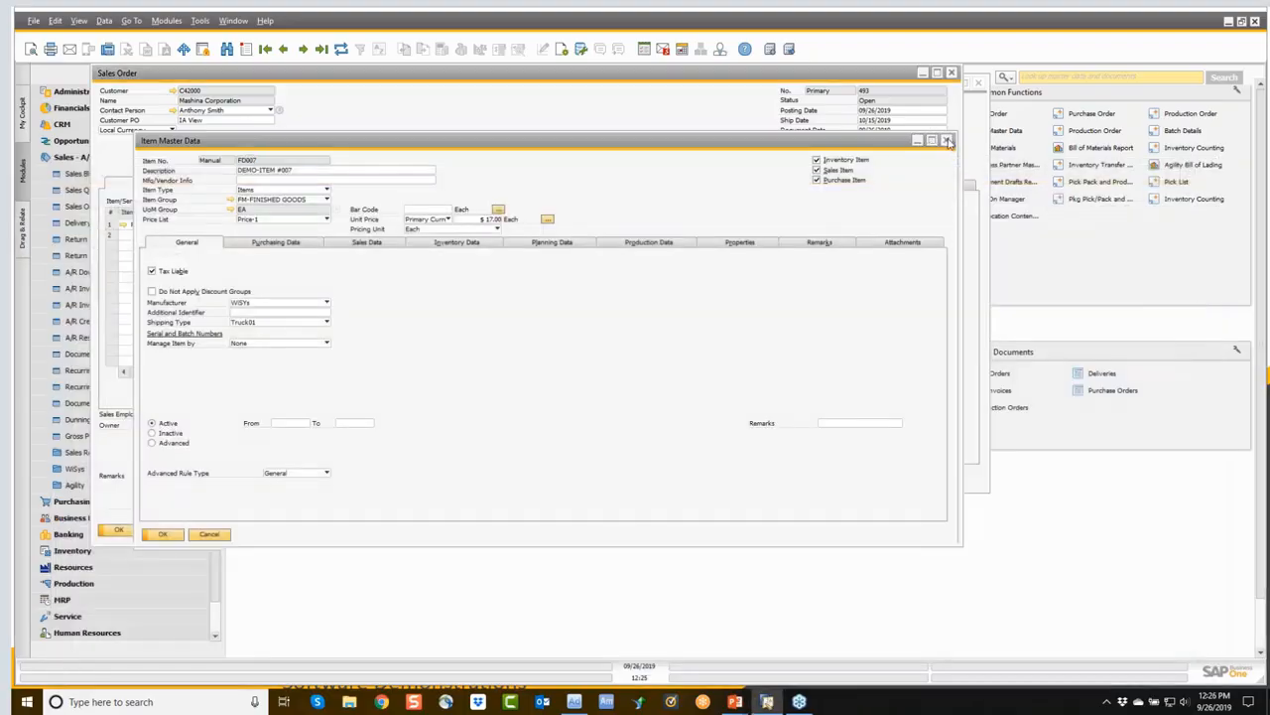
left_click(948, 140)
Open Production Order and browse back to the released order for product P10002 that uses item FD007.
left_click(1190, 114)
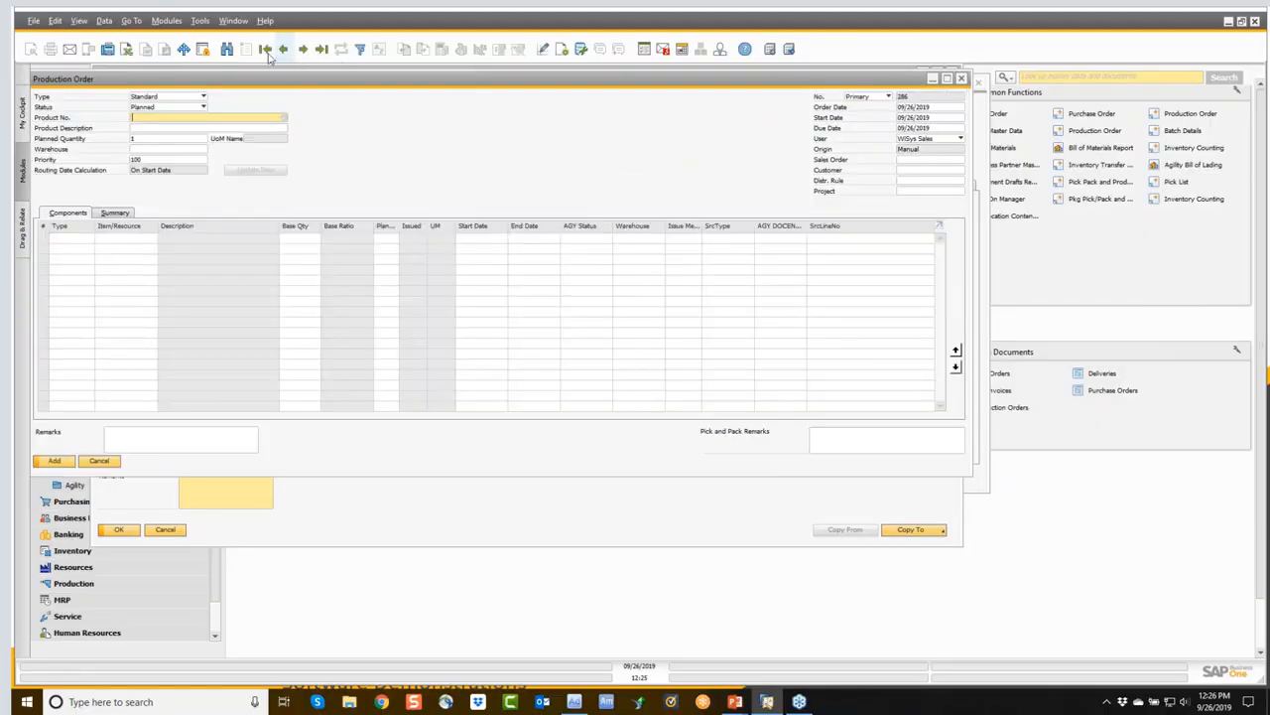
left_click(284, 49)
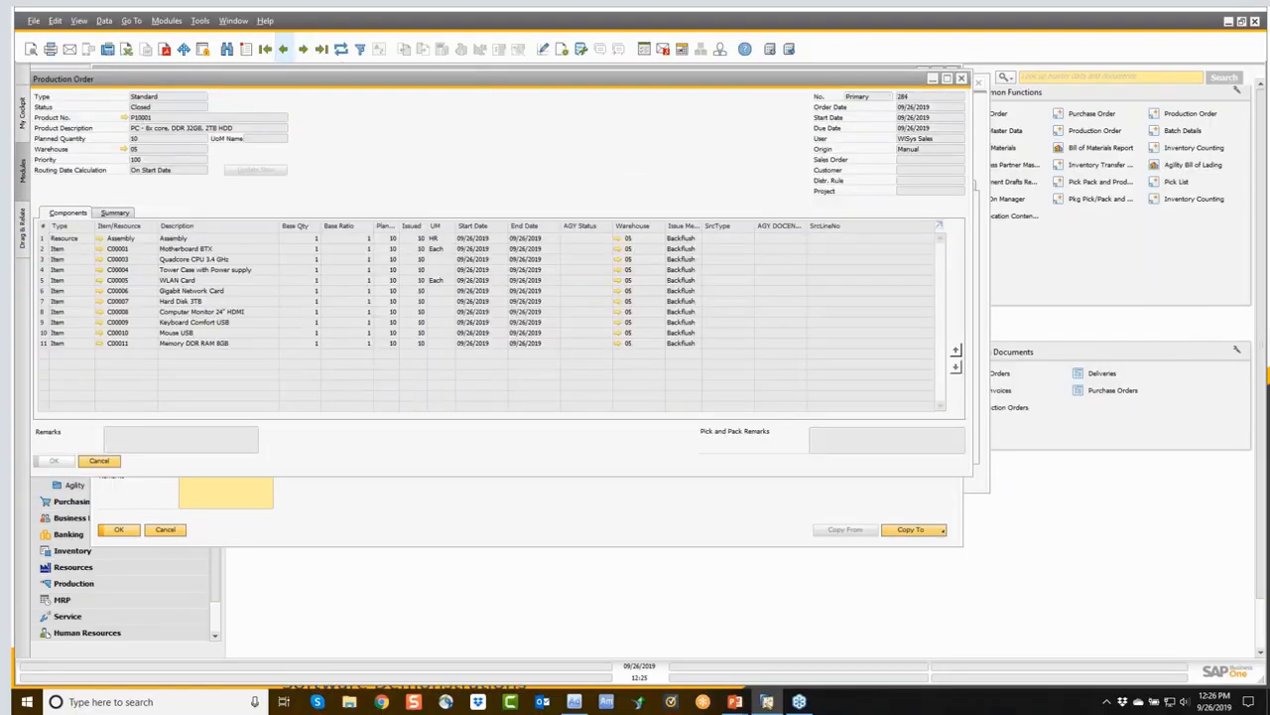
left_click(284, 50)
left_click(284, 49)
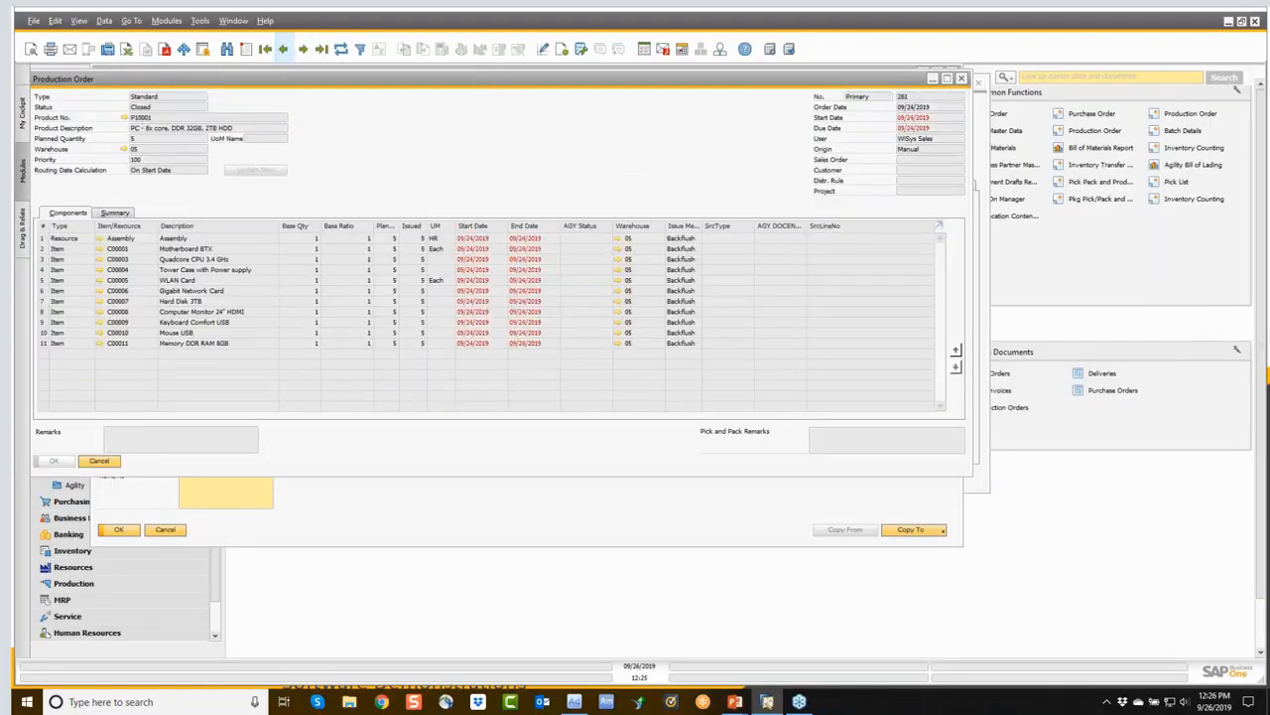
left_click(283, 50)
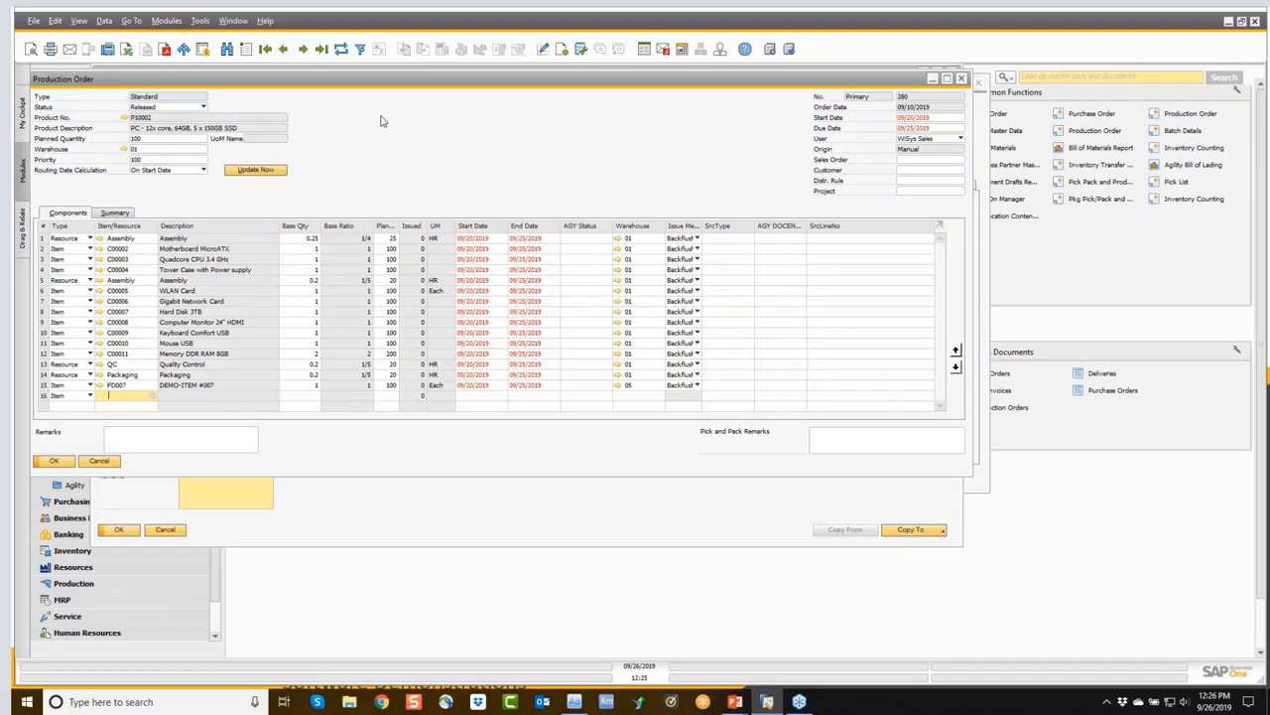
Display the Agility Production Order Demands for the P10002 order, examine the demand allocations, and close the window.
right_click(382, 120)
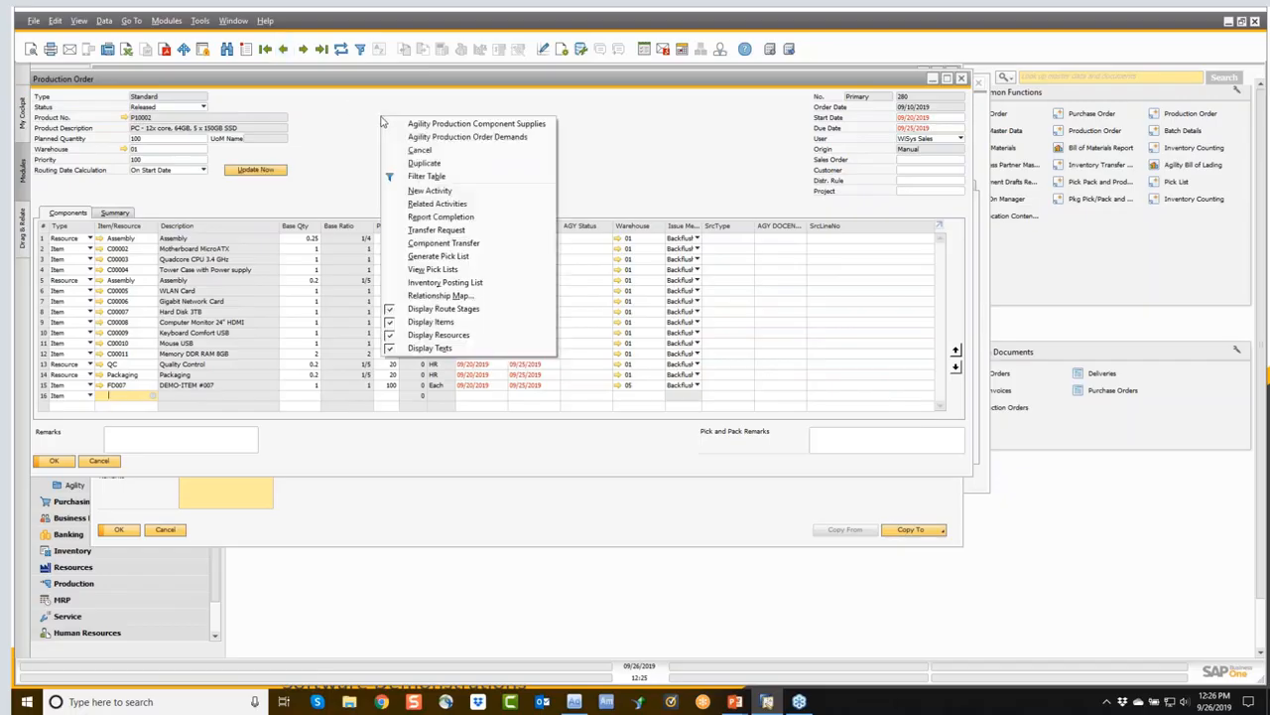
left_click(410, 138)
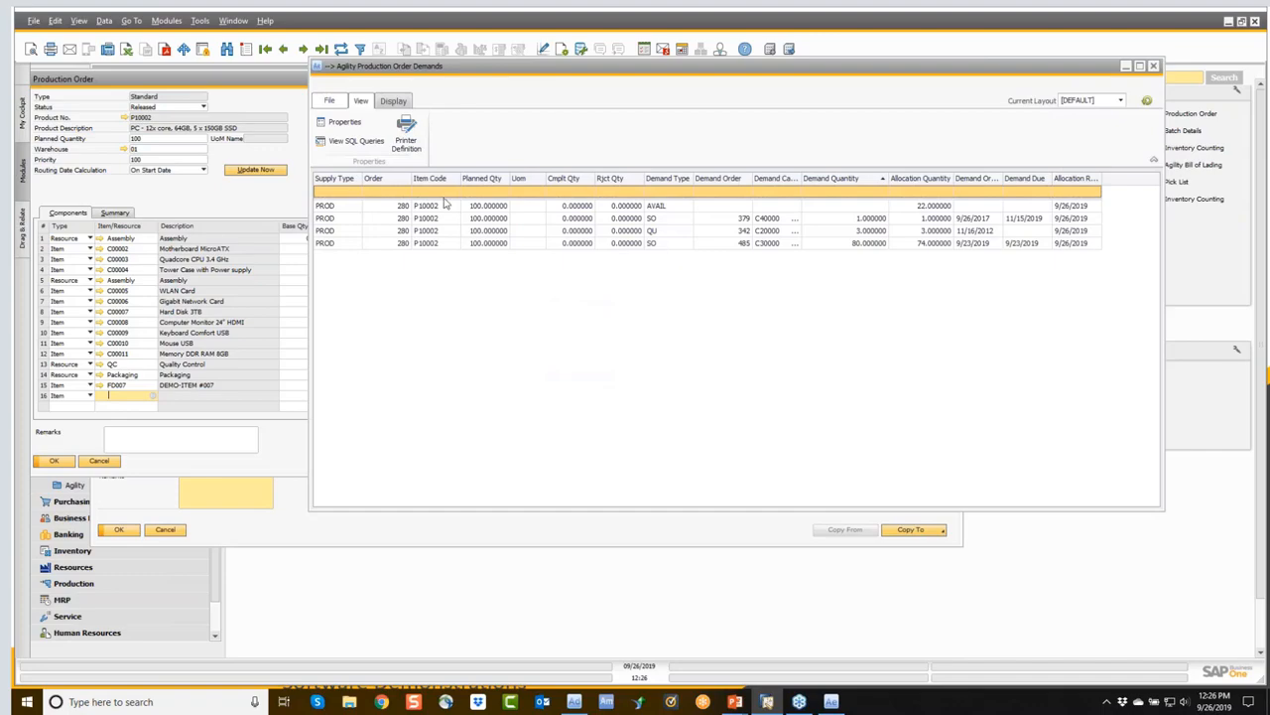
left_click(1153, 65)
Examine the Agility Production Component Supplies for the P10002 order, and close both the supplies list and the production order.
right_click(585, 118)
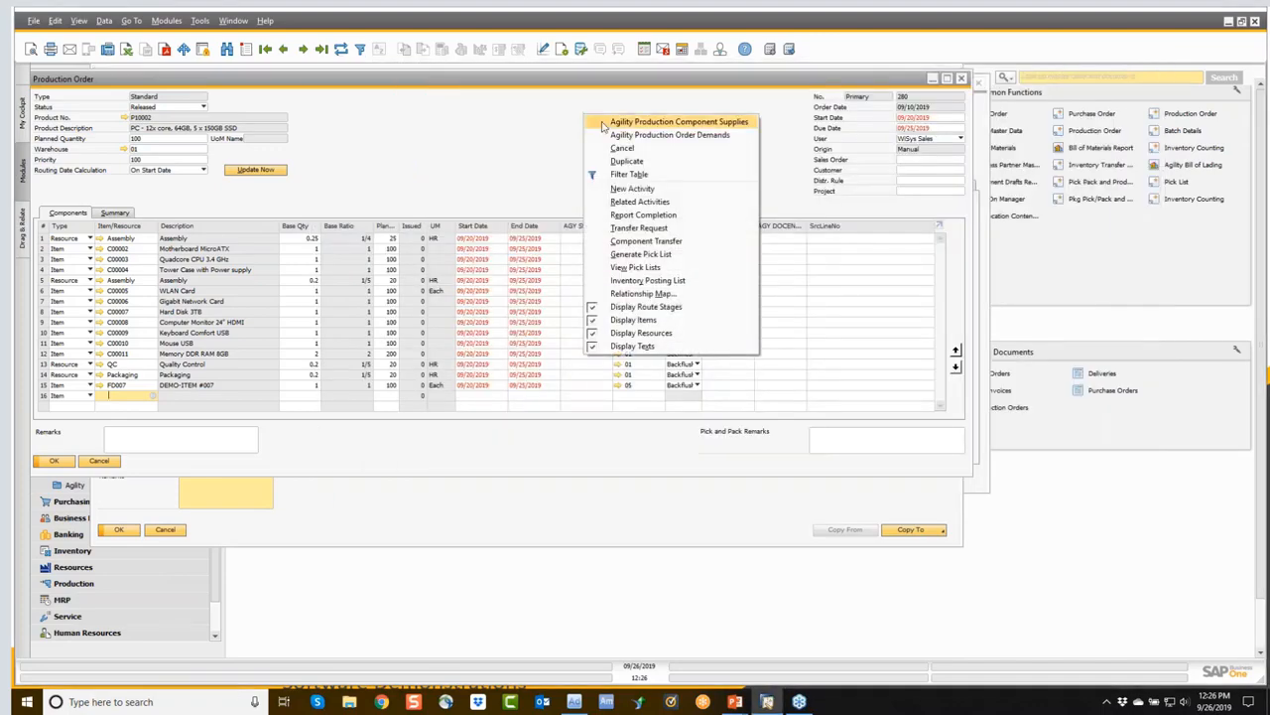
left_click(602, 126)
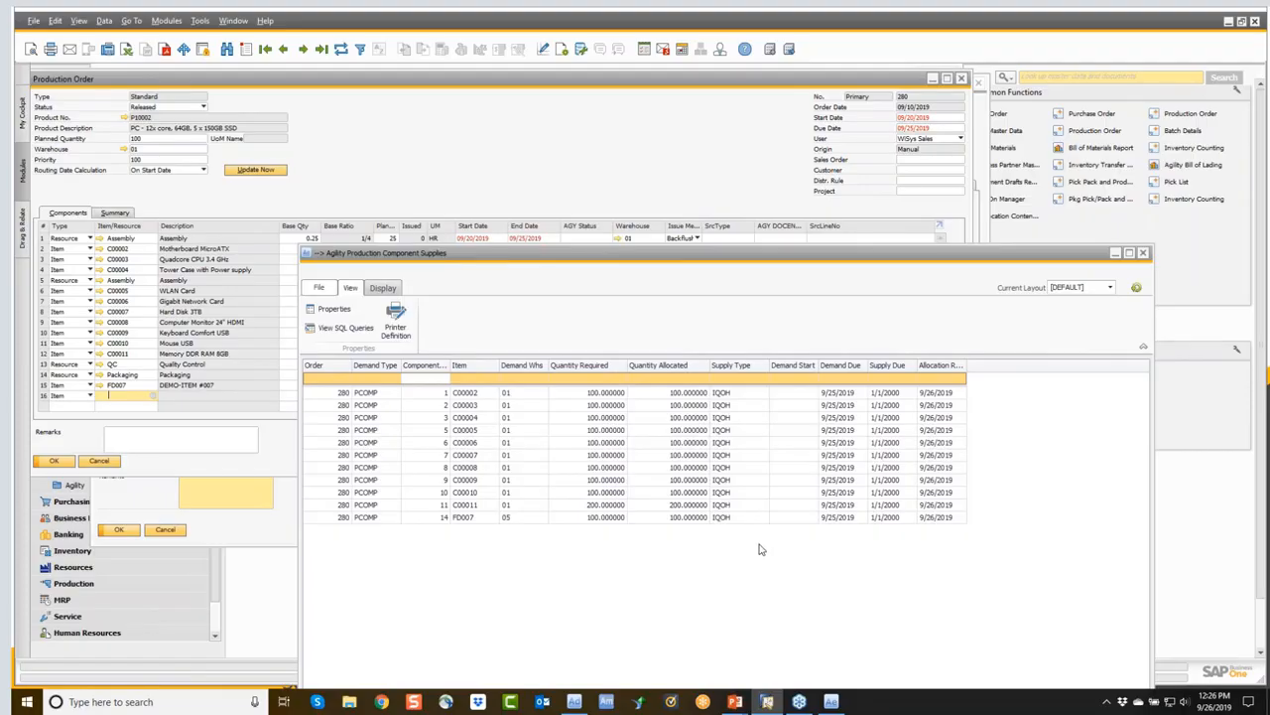
left_click(1144, 256)
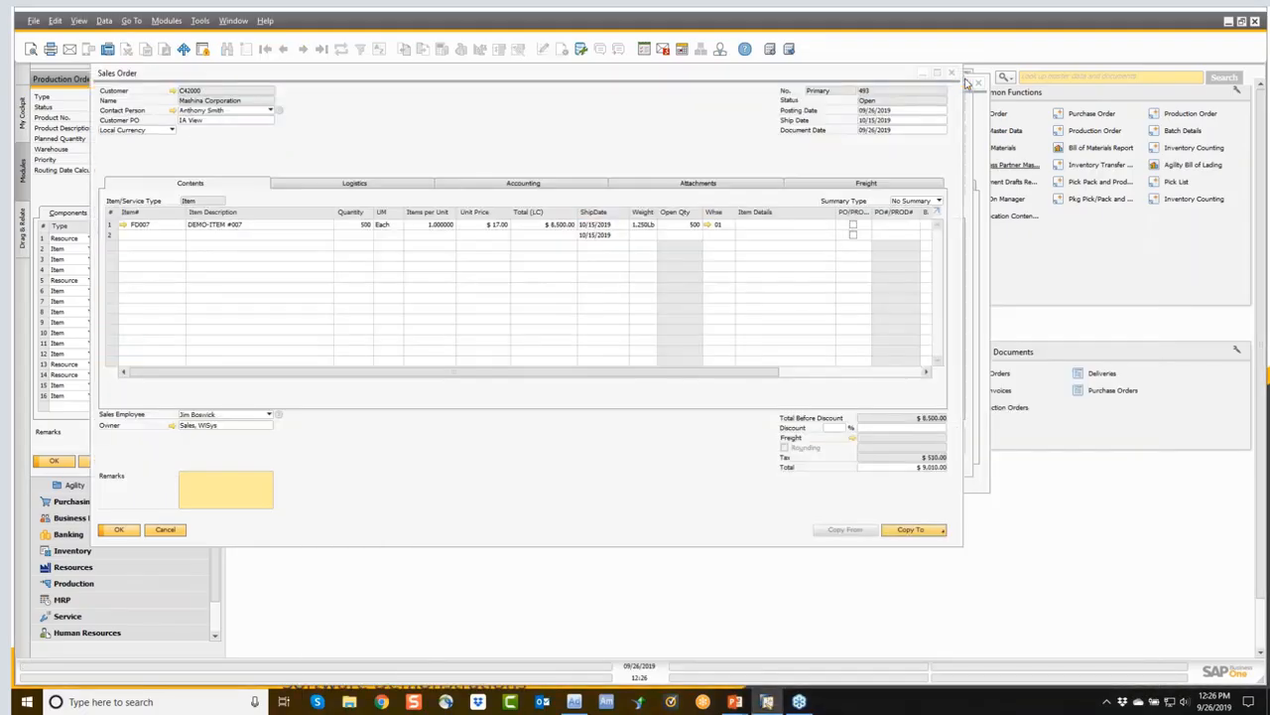
left_click(968, 83)
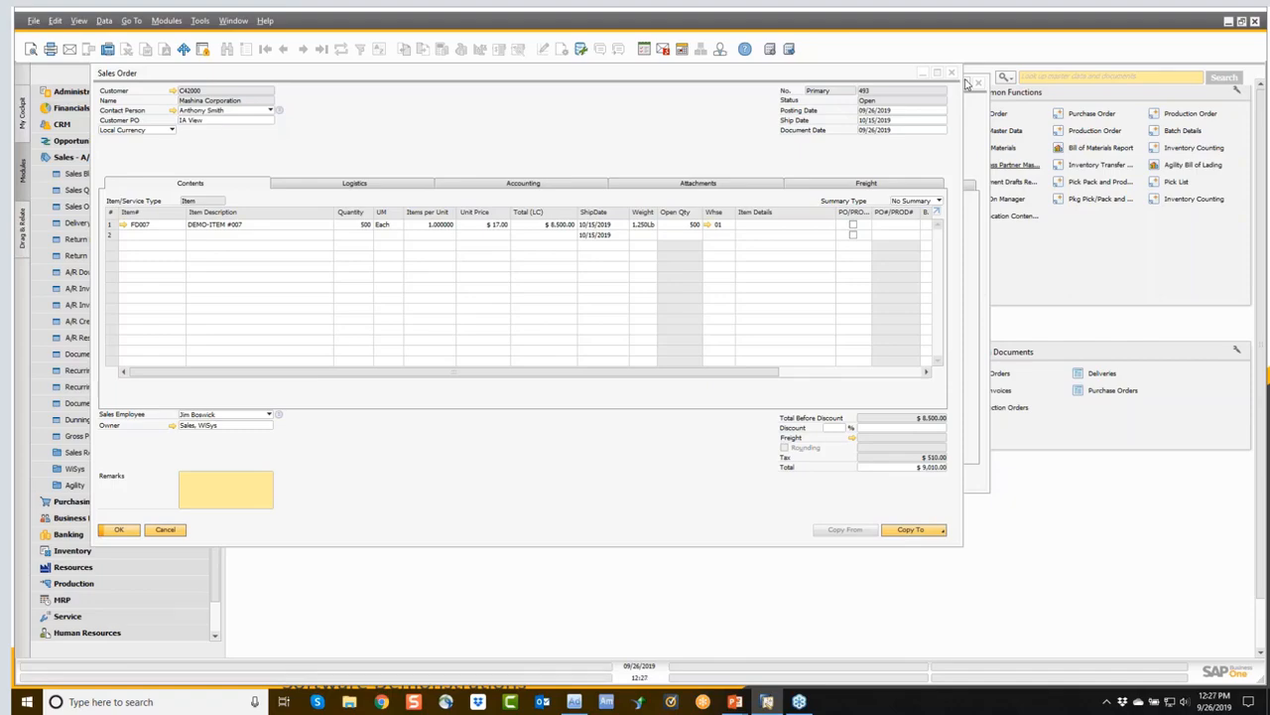
Switch to the PowerPoint slide show and open the WiSys online documentation link on the slide.
key("alt+Tab")
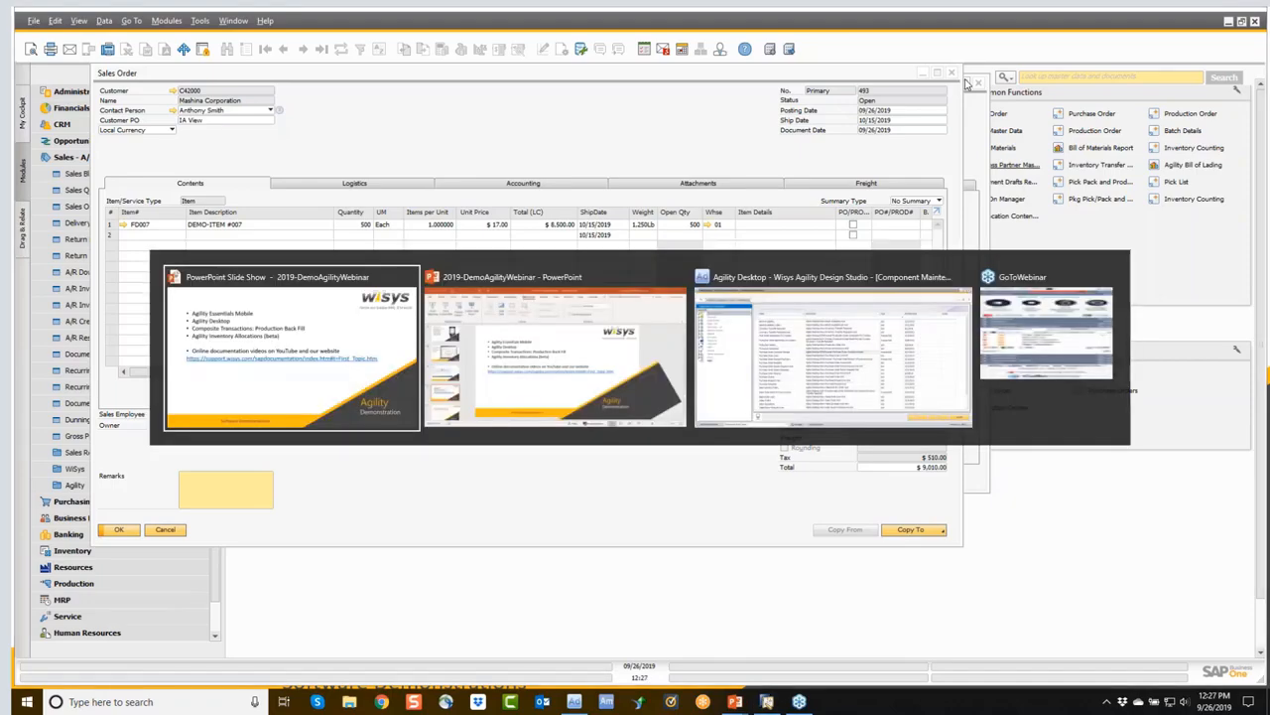
key("Tab")
key("Tab")
key("Tab")
key("Tab")
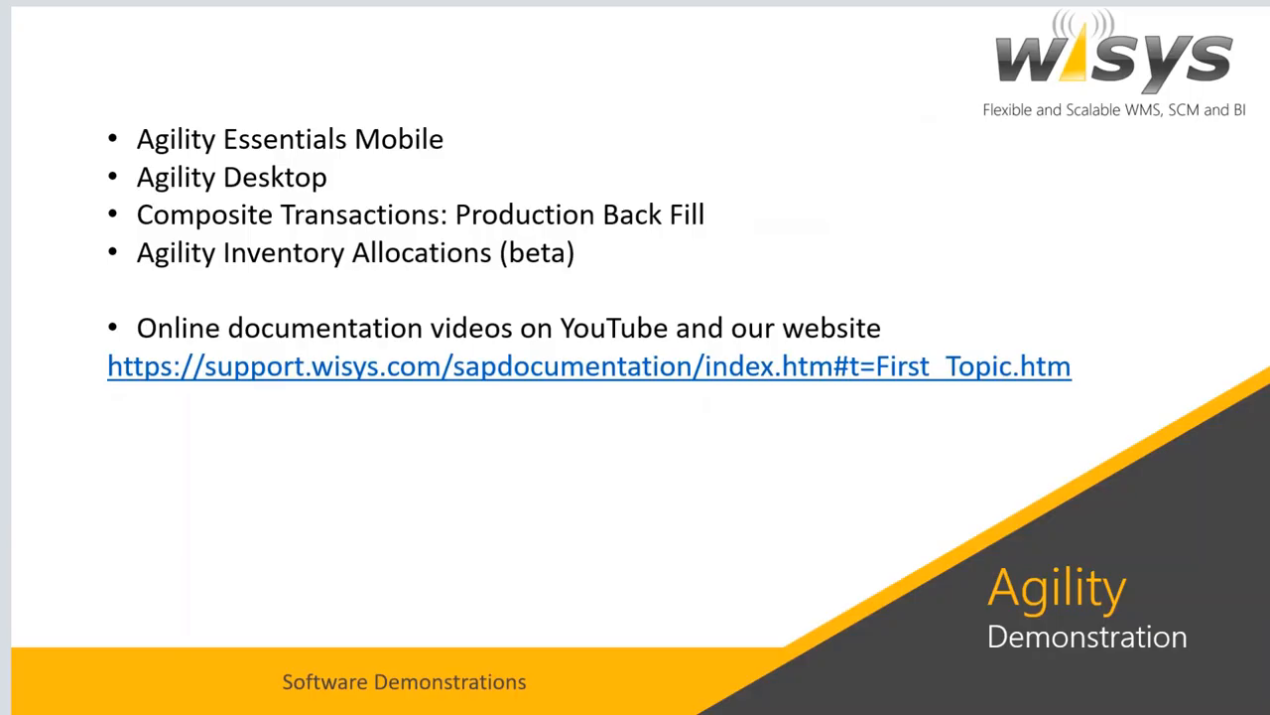
left_click(462, 377)
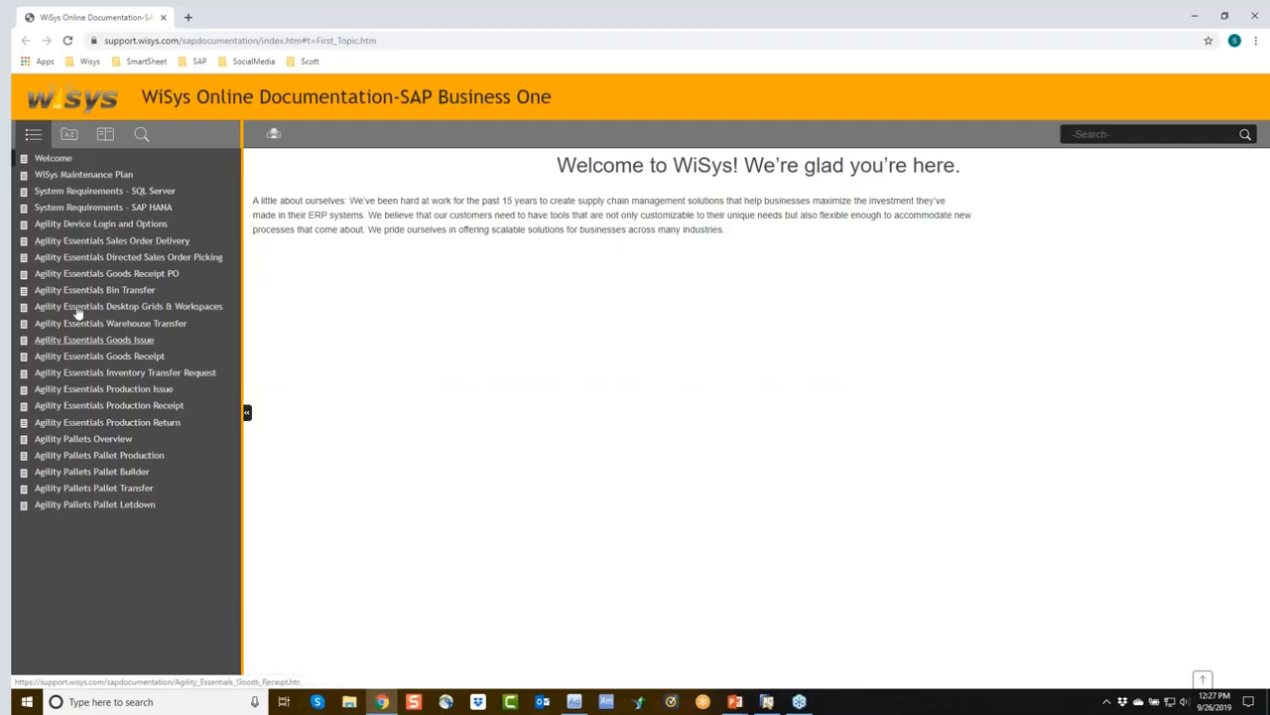
Play and pause the video in the Agility Essentials Directed Sales Order Picking topic, and close the browser.
left_click(103, 258)
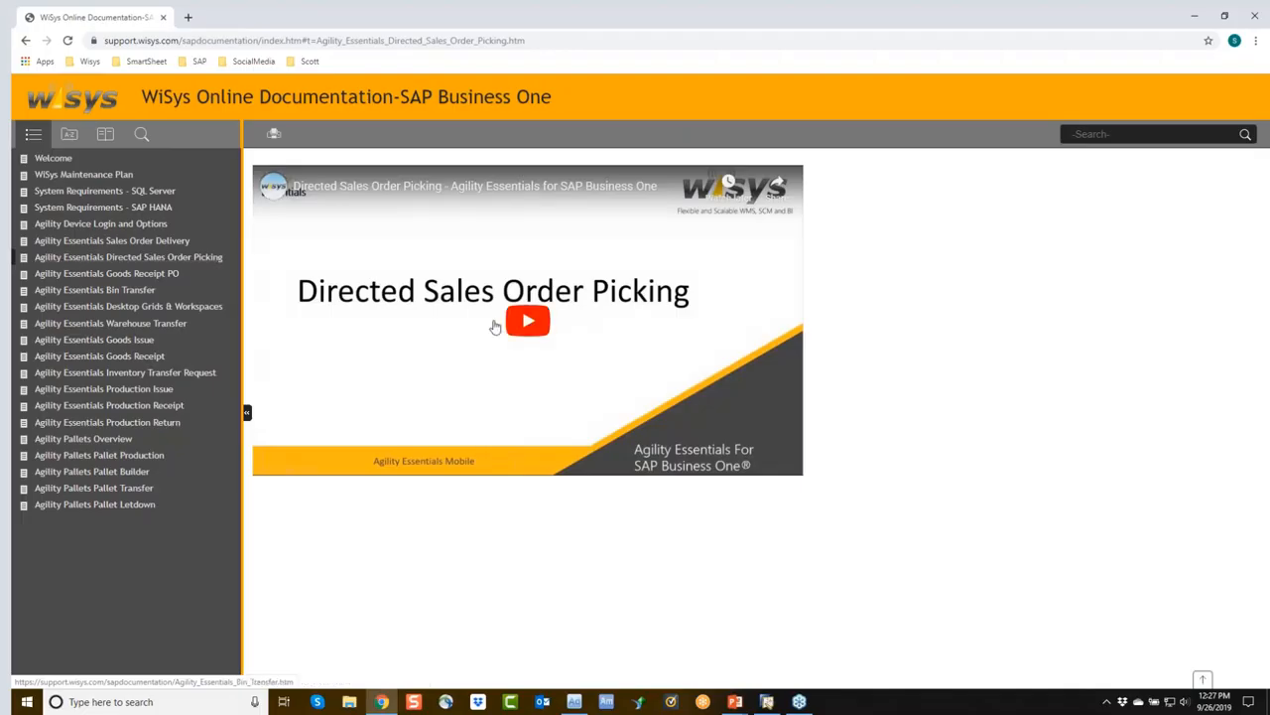
left_click(526, 319)
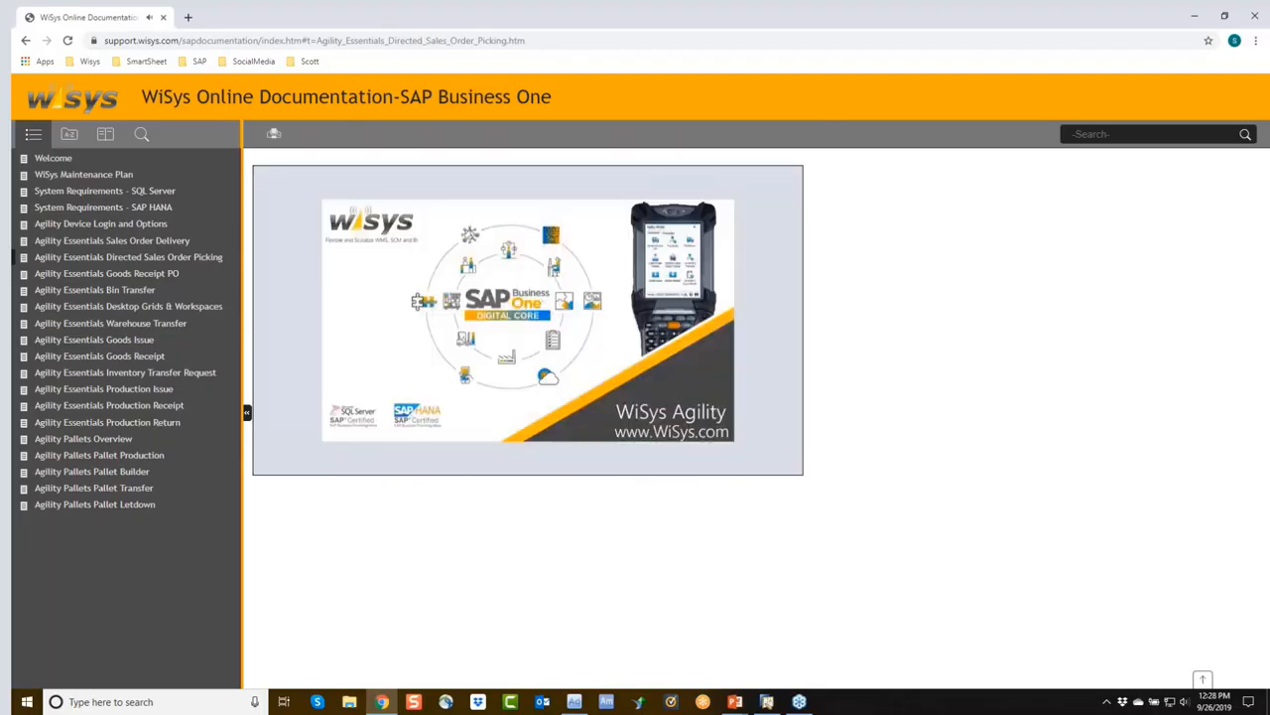
left_click(272, 456)
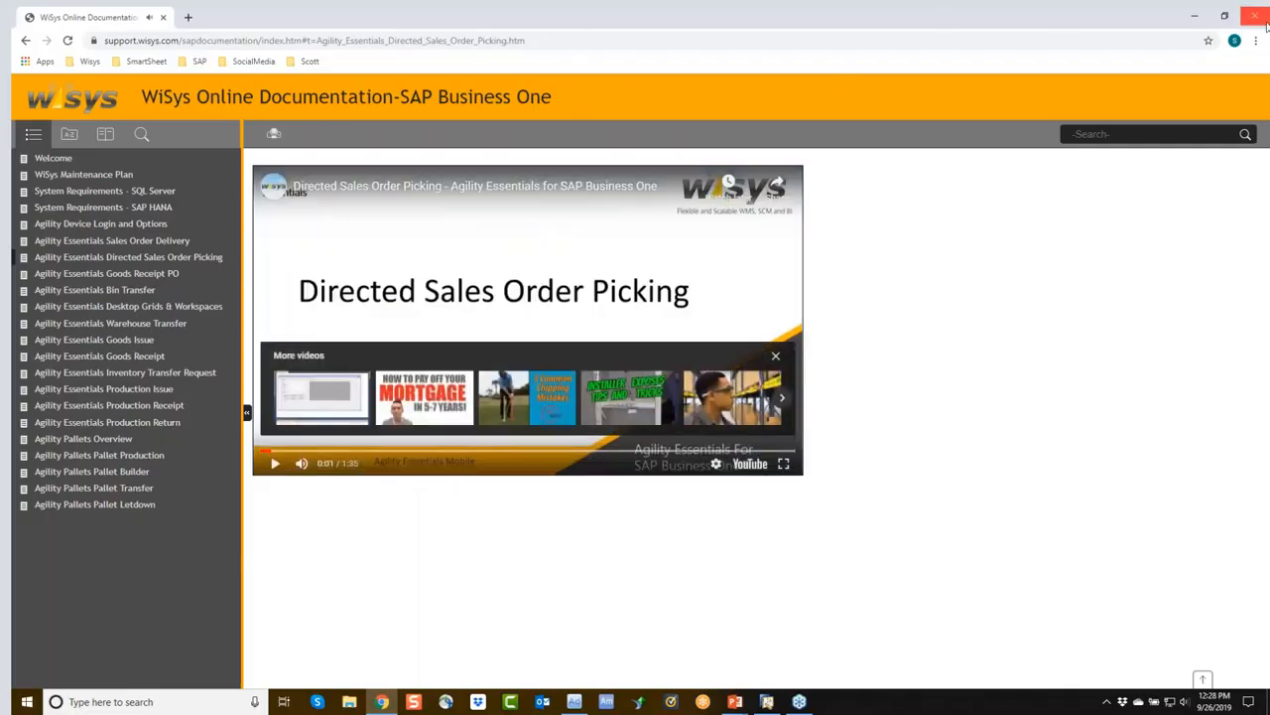
left_click(1258, 17)
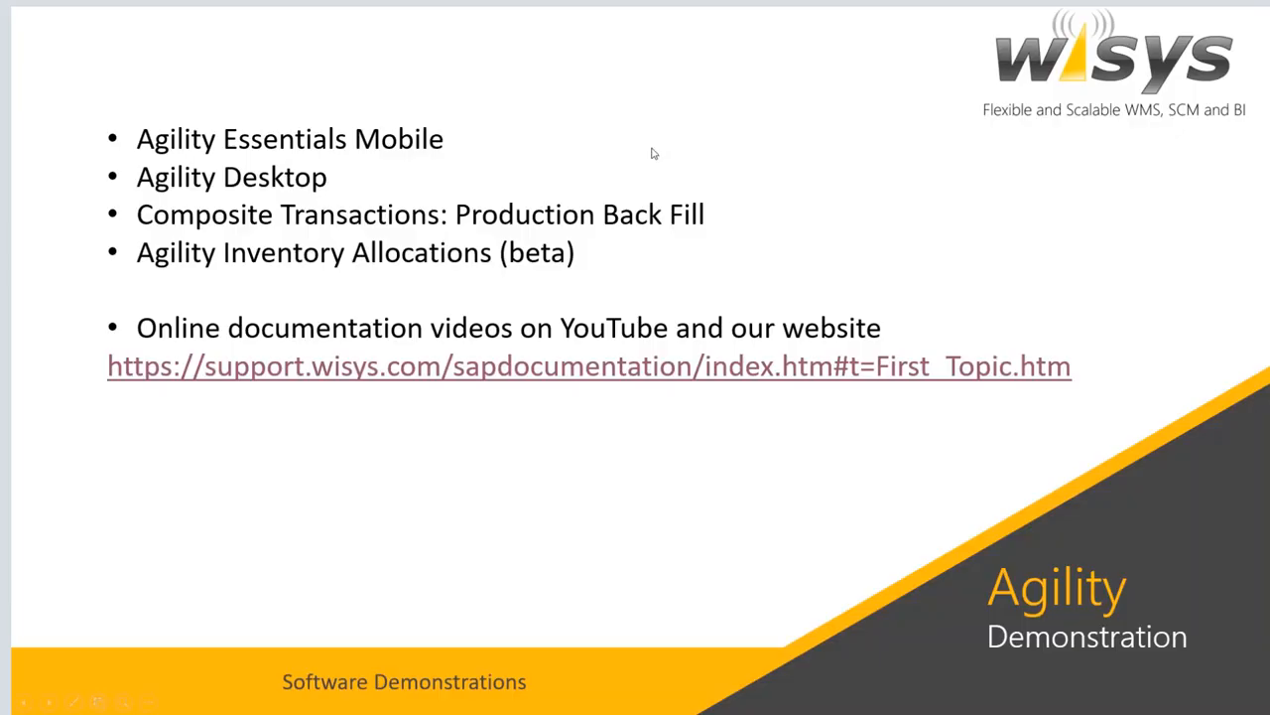